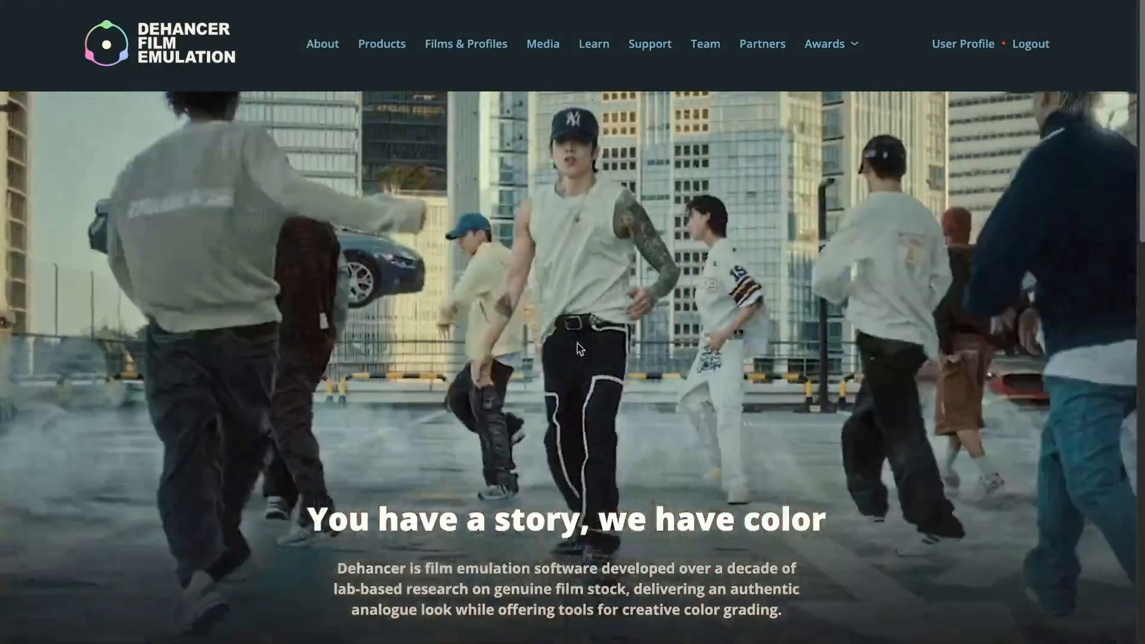
- Look through the Dehancer home page, including the list of supported host programs and the mailing list section
scroll(565, 284, "down", 1)
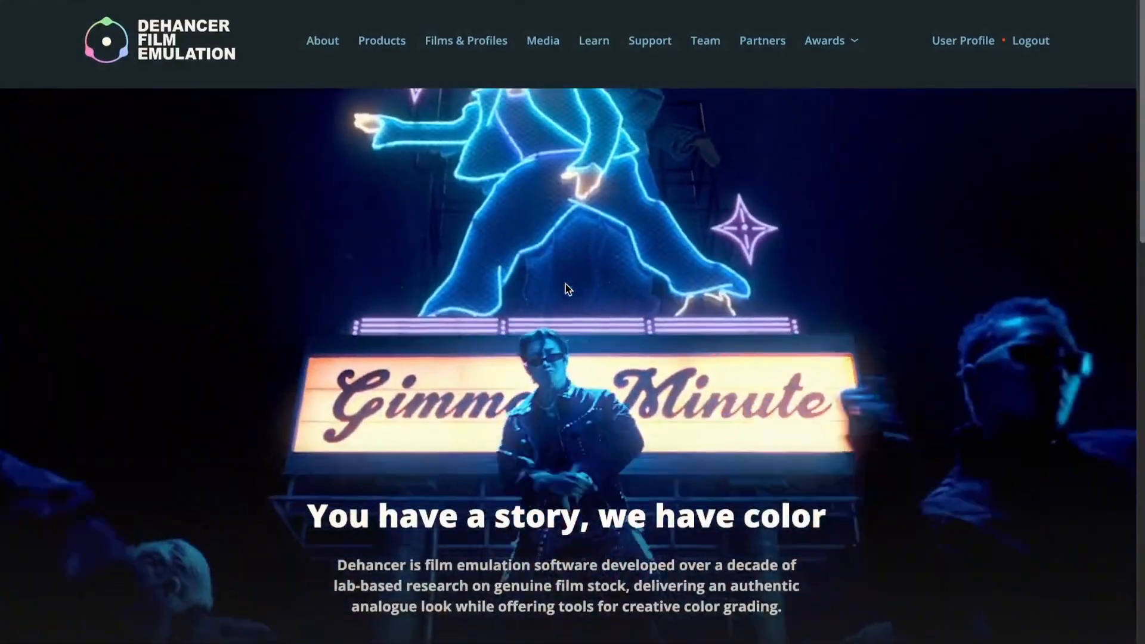
scroll(566, 290, "up", 1)
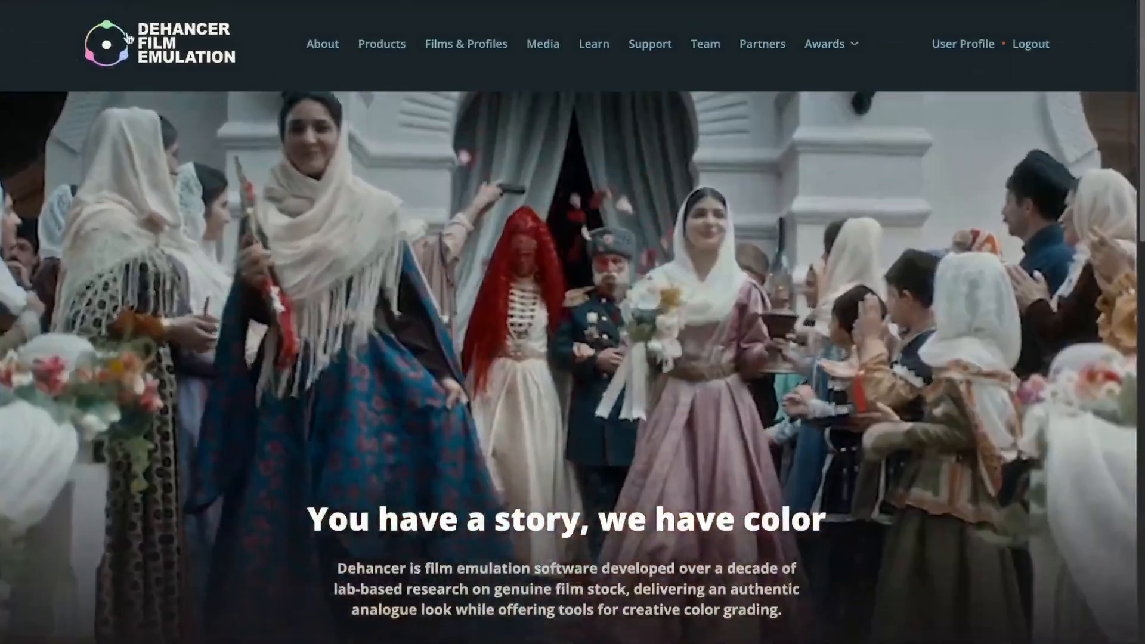
scroll(593, 383, "down", 3)
scroll(593, 382, "down", 10)
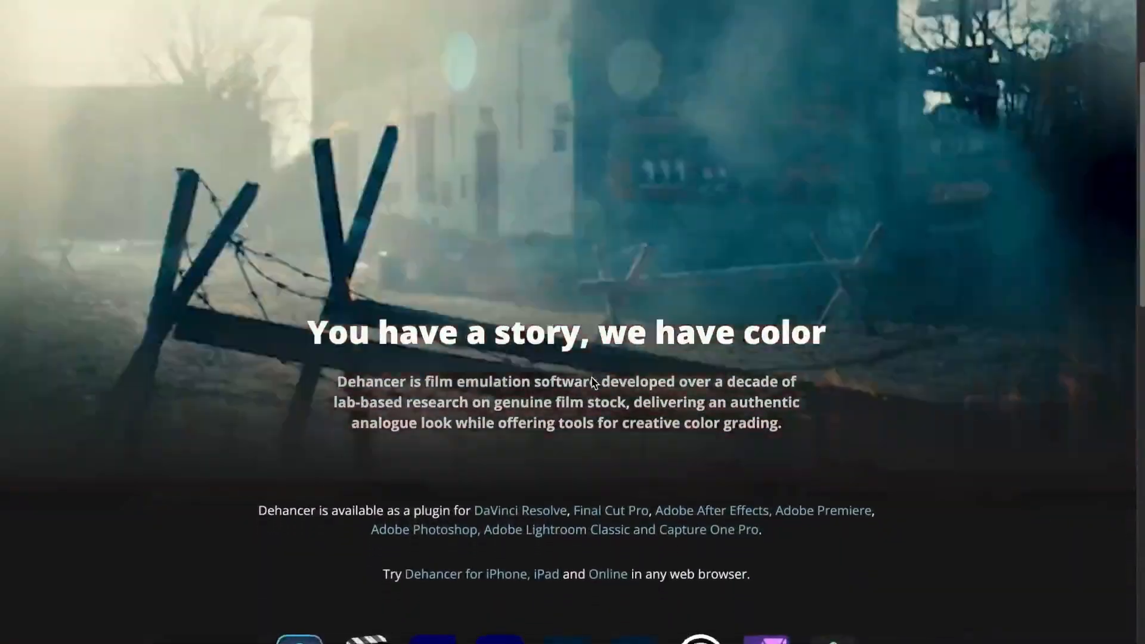
scroll(593, 383, "down", 8)
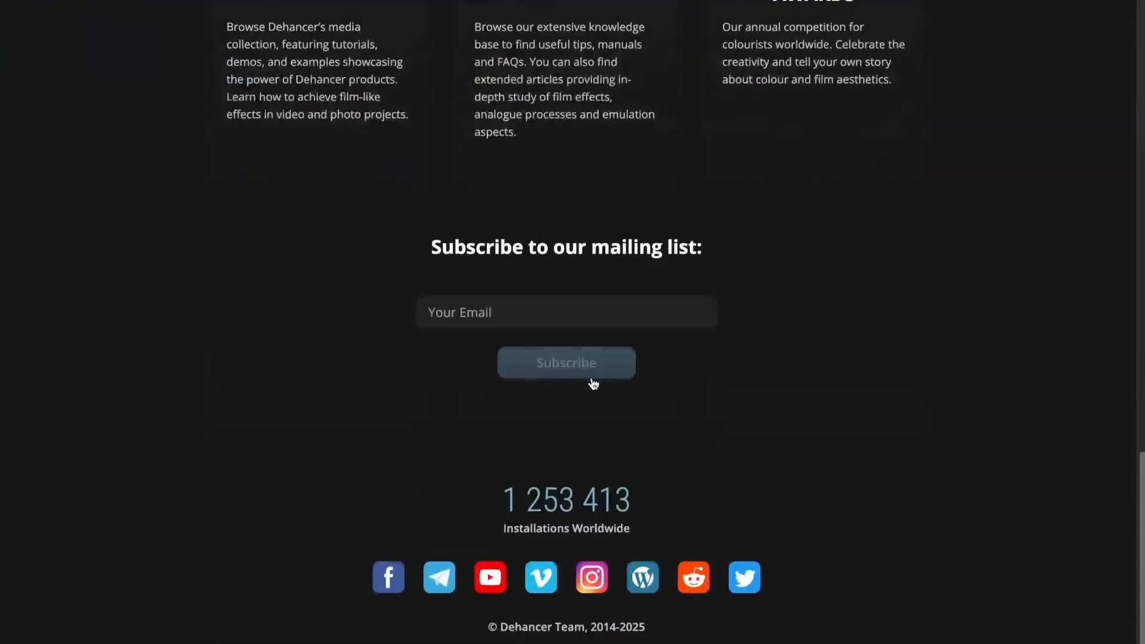
scroll(593, 384, "up", 20)
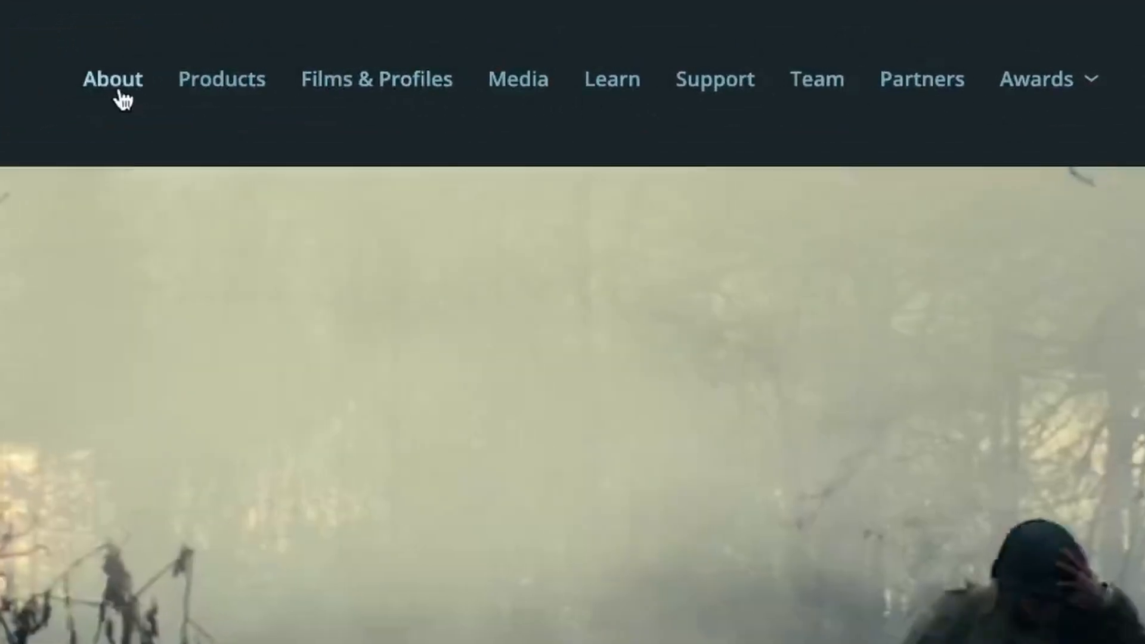
- Open the About page and examine the list of Dehancer features, down to Defringe
left_click(120, 90)
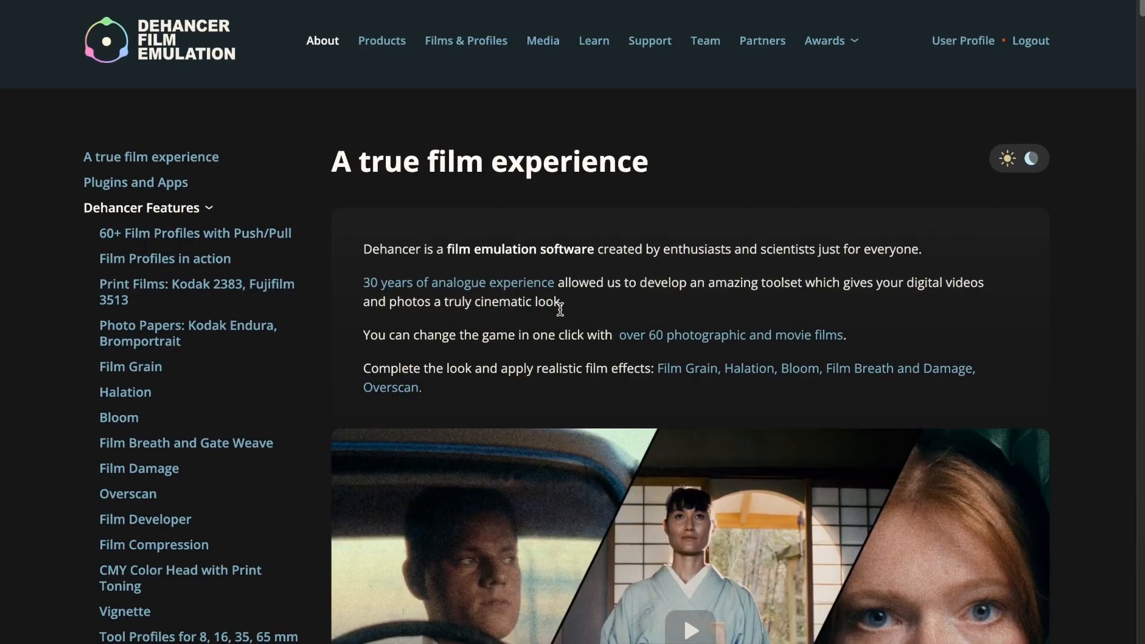
scroll(560, 308, "down", 2)
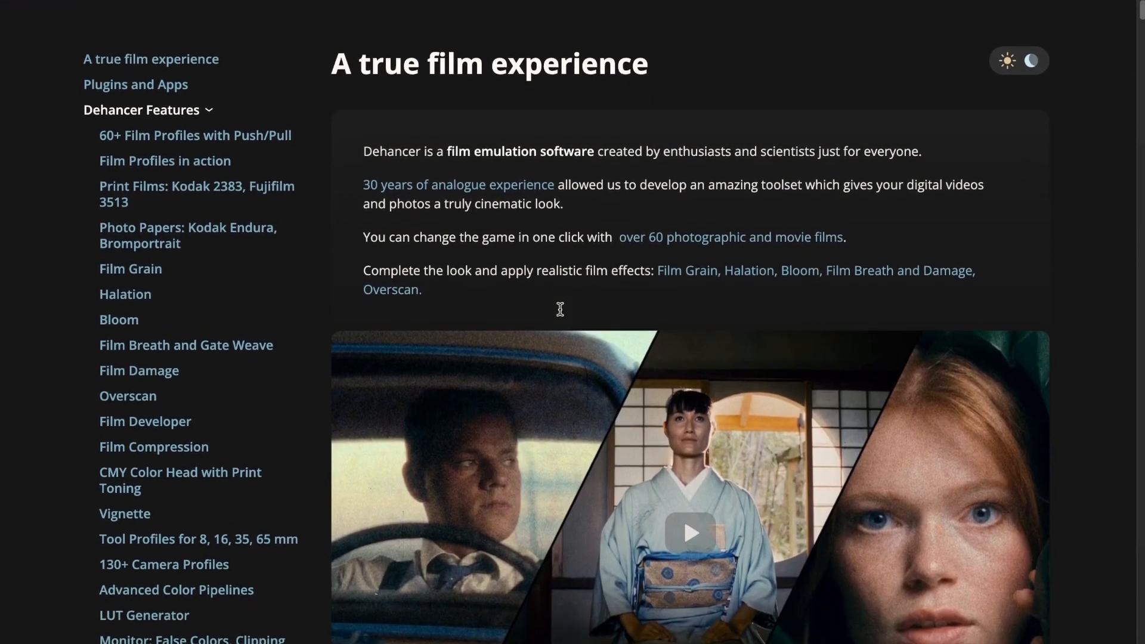
scroll(560, 310, "down", 3)
scroll(242, 214, "up", 4)
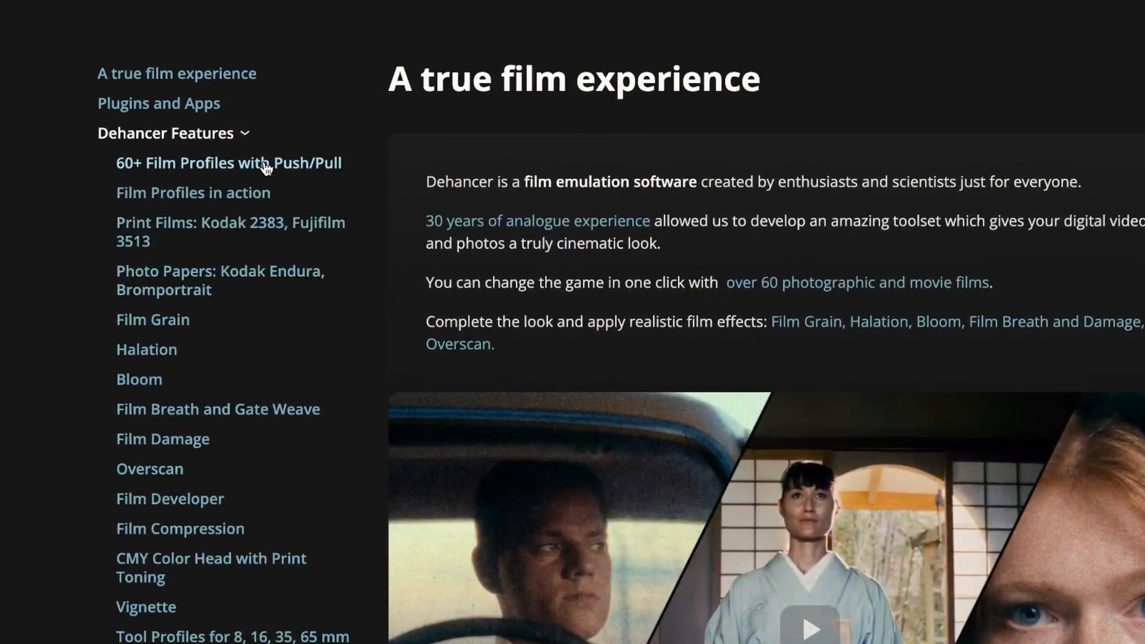
scroll(258, 582, "down", 2)
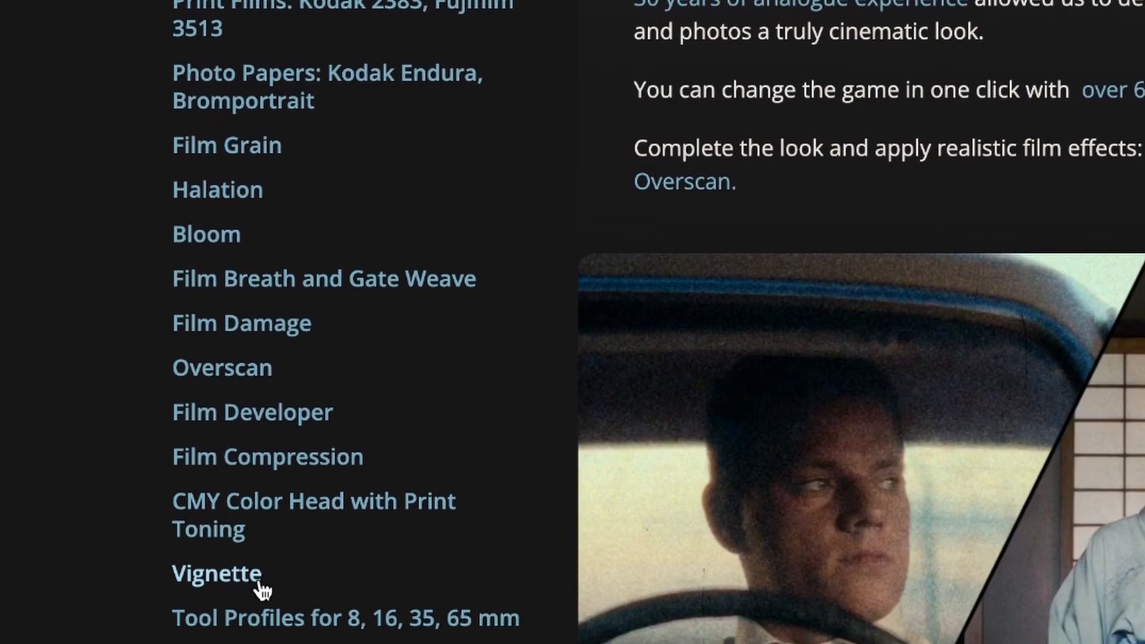
scroll(281, 465, "down", 3)
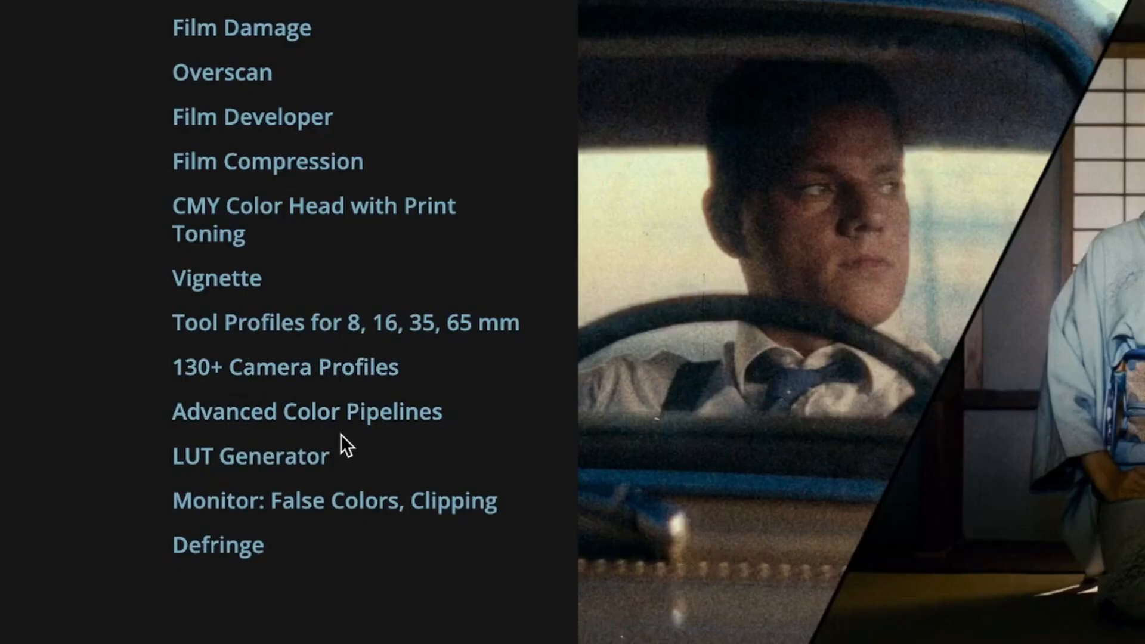
- Go to the Advanced Color Pipelines feature and examine the supported pipelines, LUT Generator, False Colors monitor and before/after comparison images
left_click(322, 430)
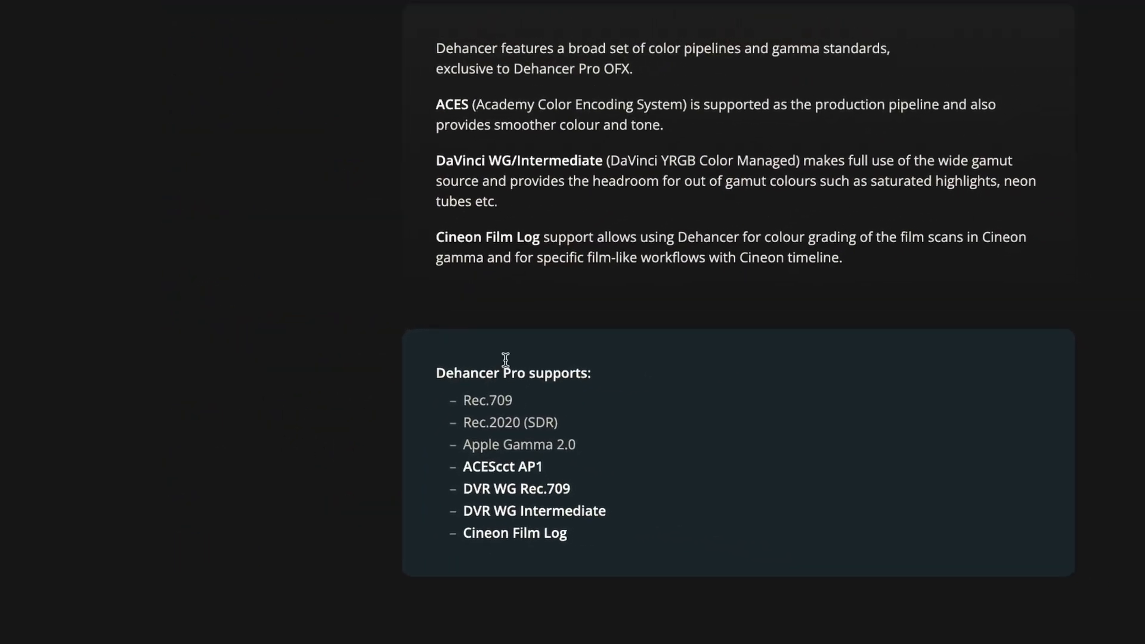
scroll(532, 432, "down", 10)
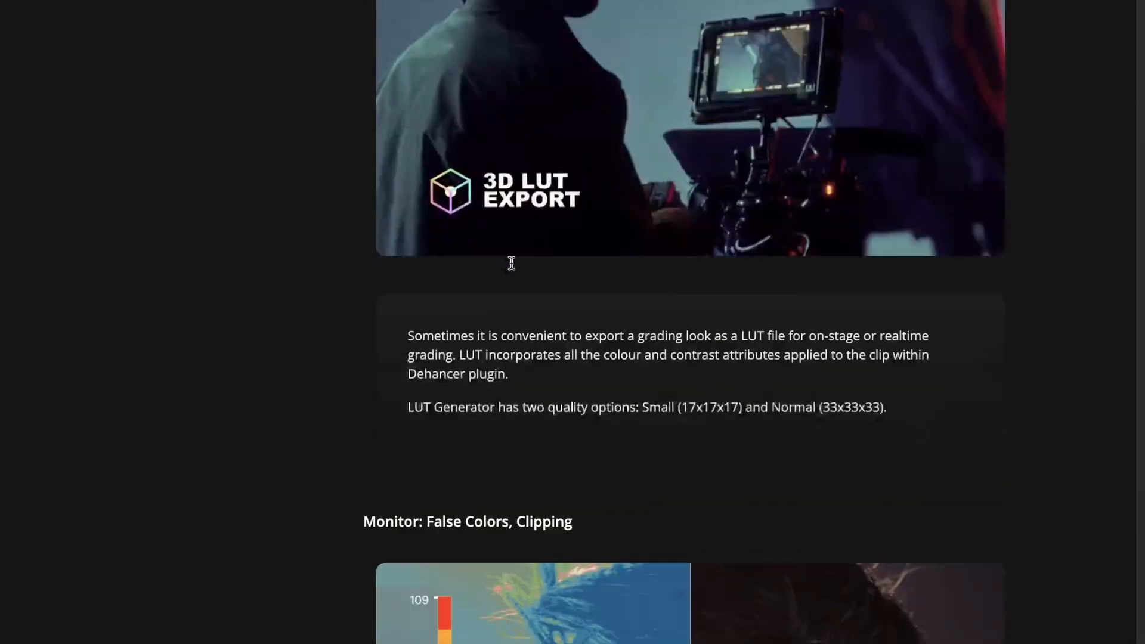
scroll(511, 263, "down", 9)
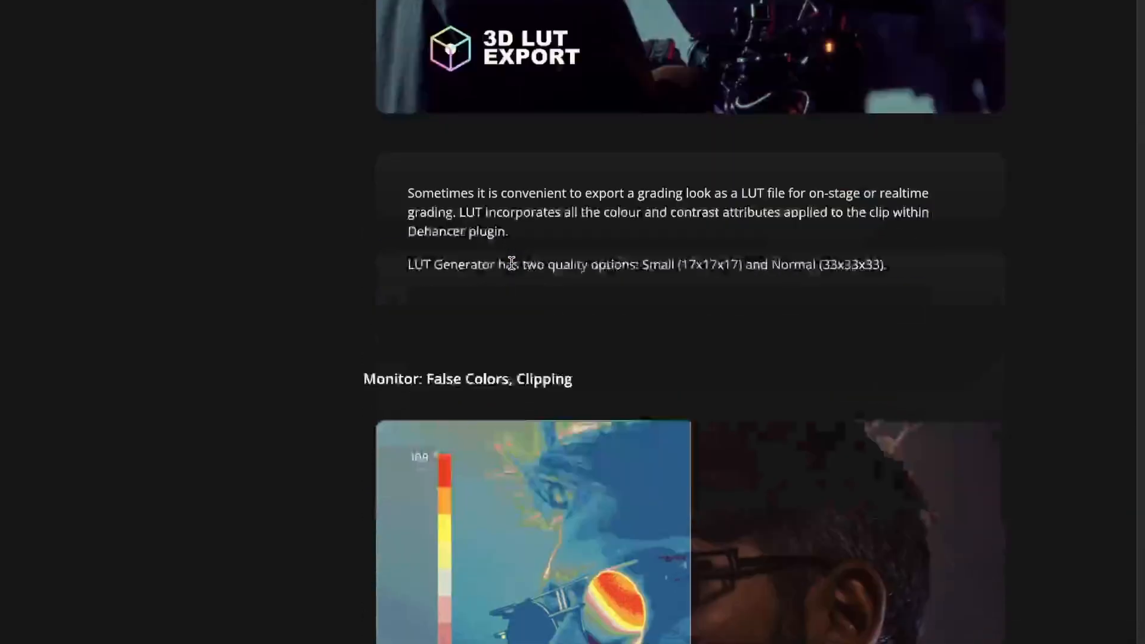
scroll(512, 266, "up", 16)
scroll(511, 266, "down", 13)
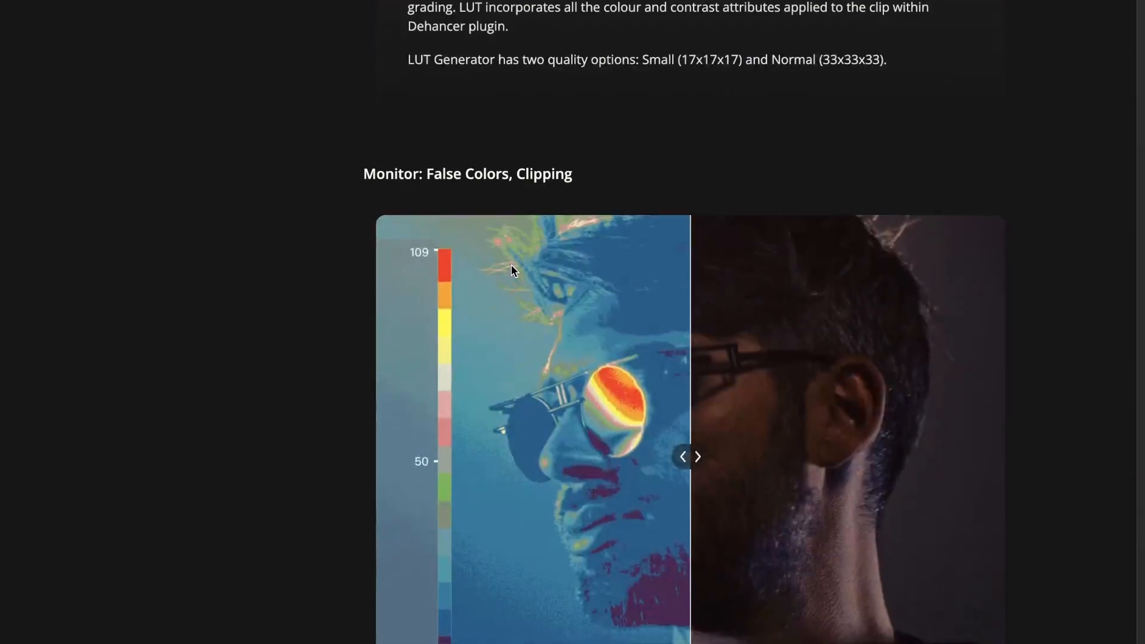
scroll(511, 265, "down", 4)
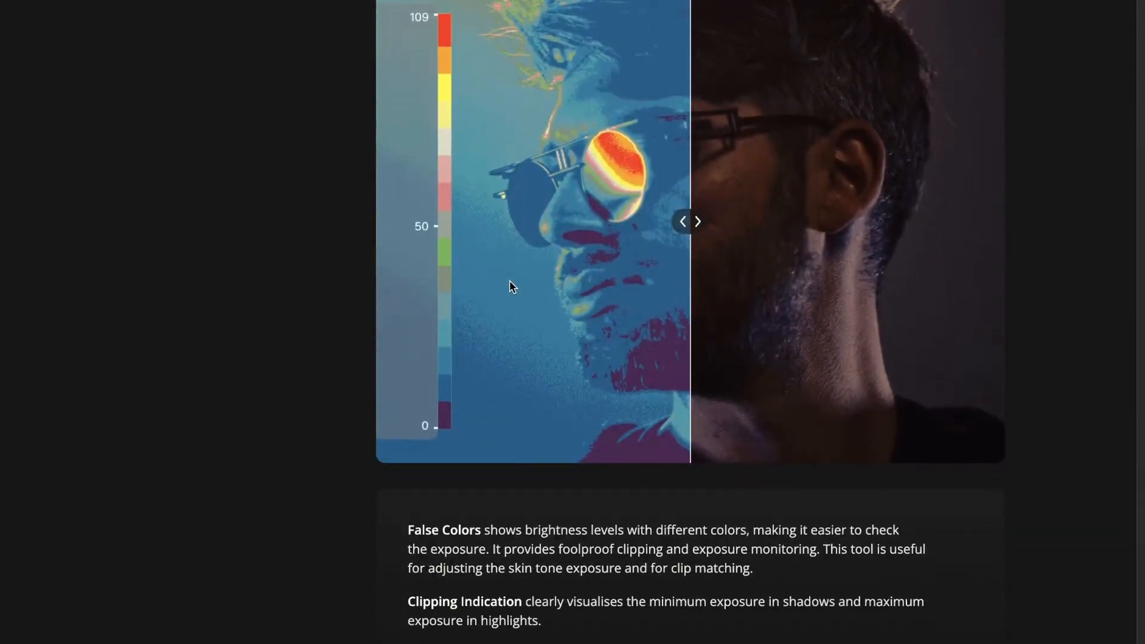
scroll(547, 331, "down", 1)
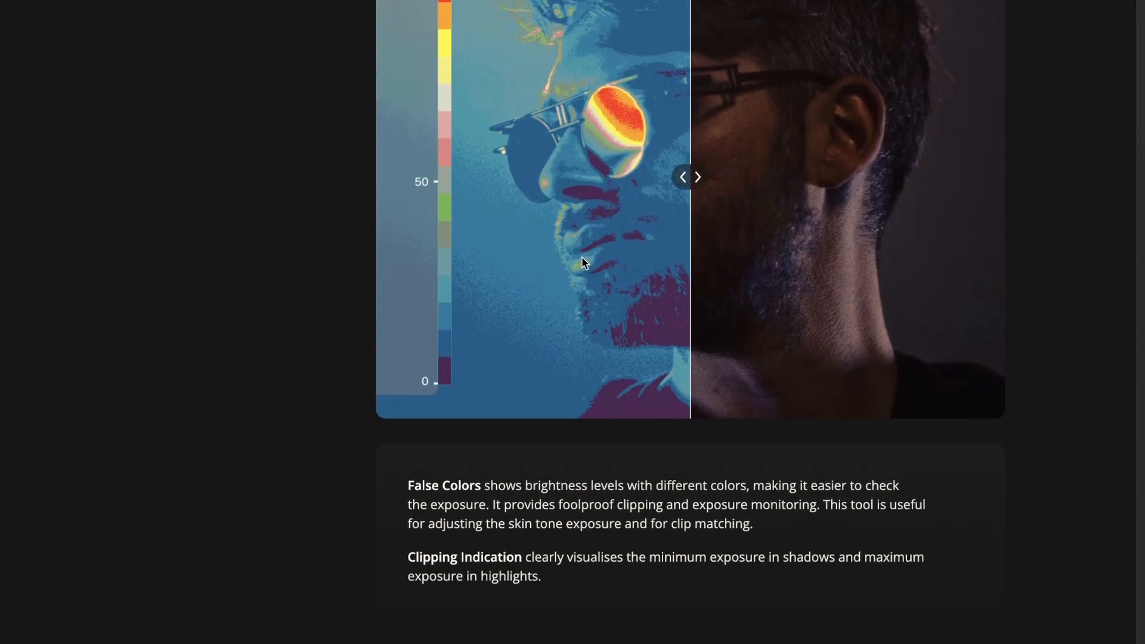
scroll(582, 260, "up", 3)
scroll(580, 264, "down", 15)
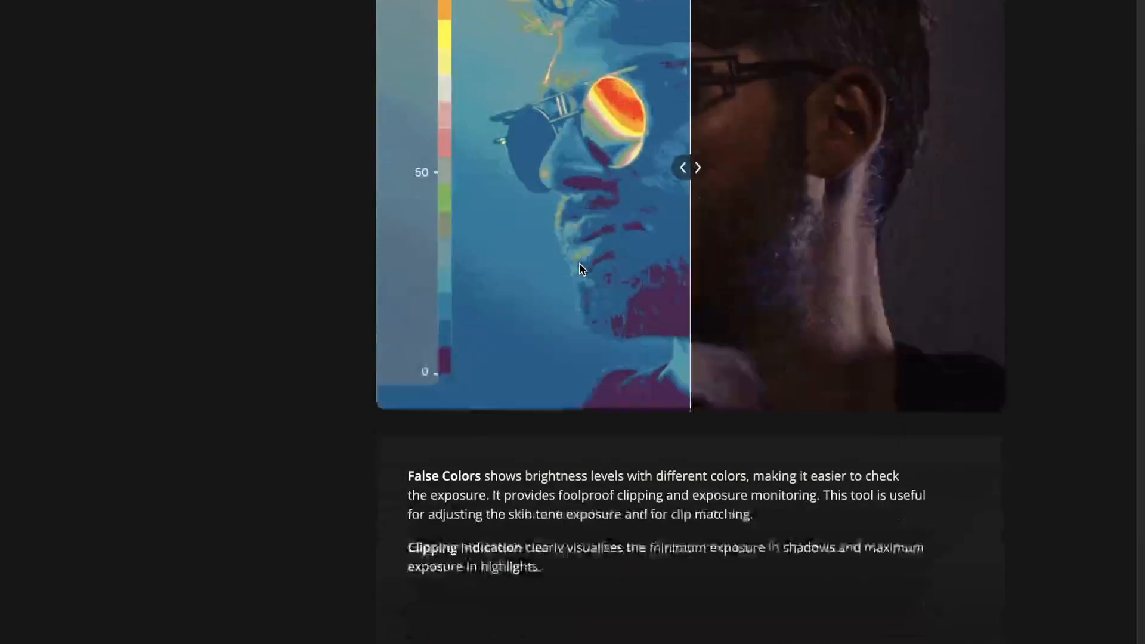
scroll(590, 437, "up", 6)
scroll(589, 435, "down", 12)
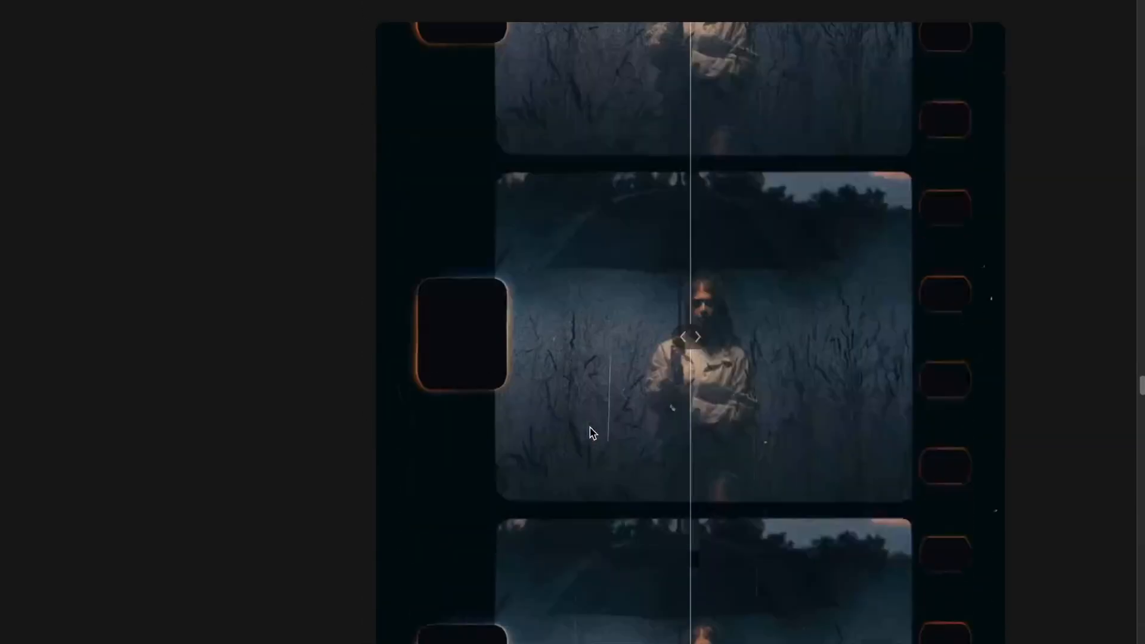
left_click_drag(680, 235, 964, 276)
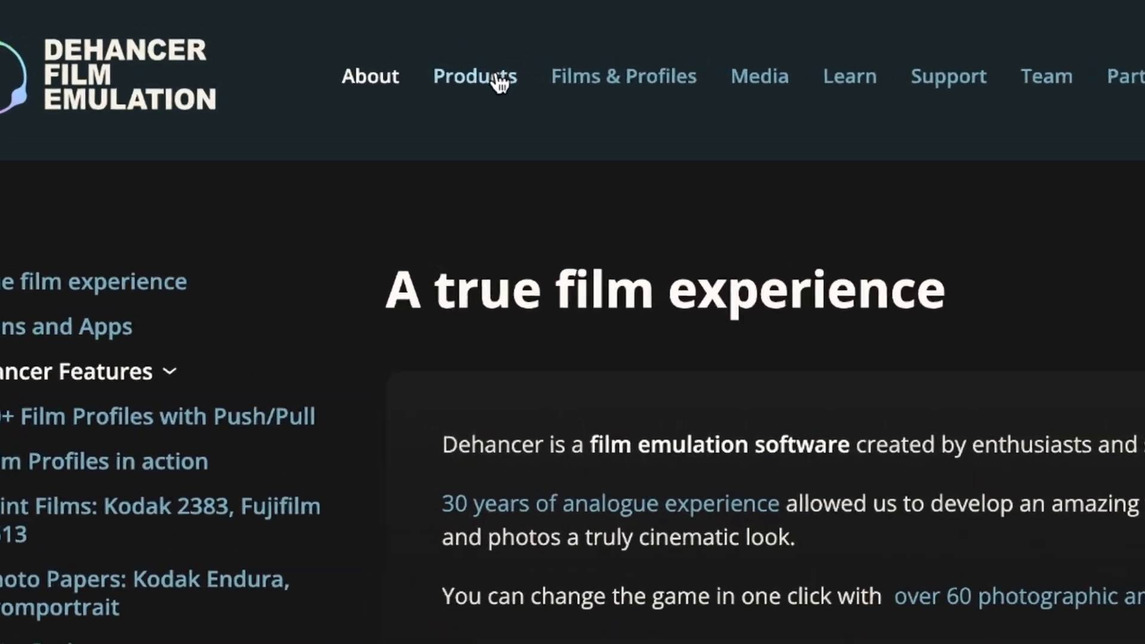
- Open the Products page and choose Download & Try for Dehancer Pro among the DaVinci Resolve OFX plugins
left_click(382, 43)
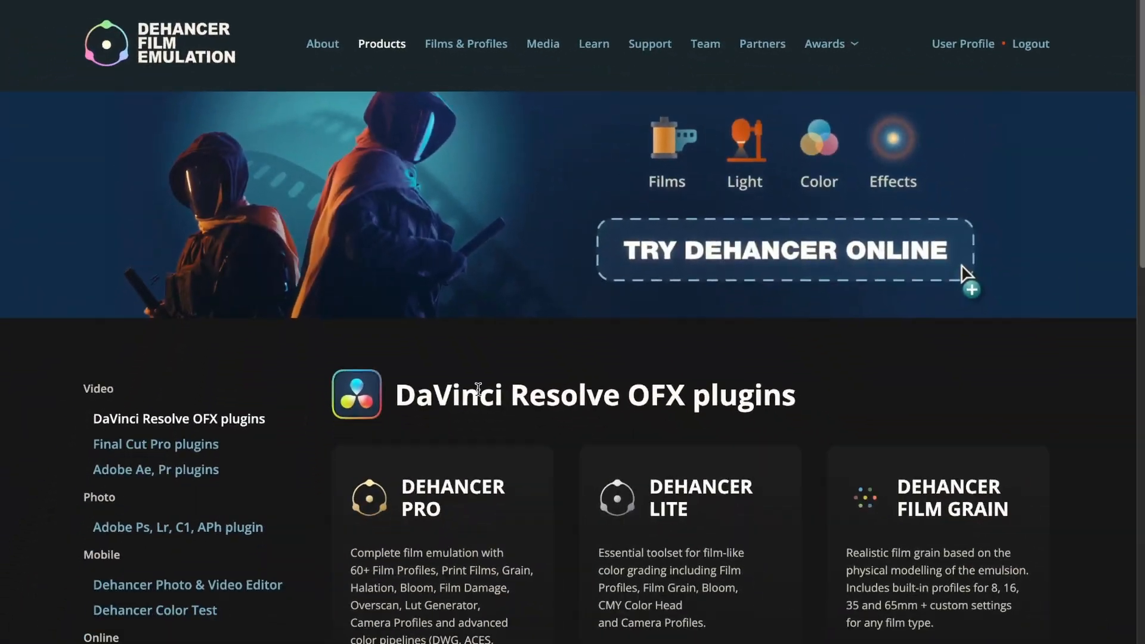
scroll(540, 382, "down", 10)
scroll(508, 370, "up", 8)
scroll(509, 369, "down", 1)
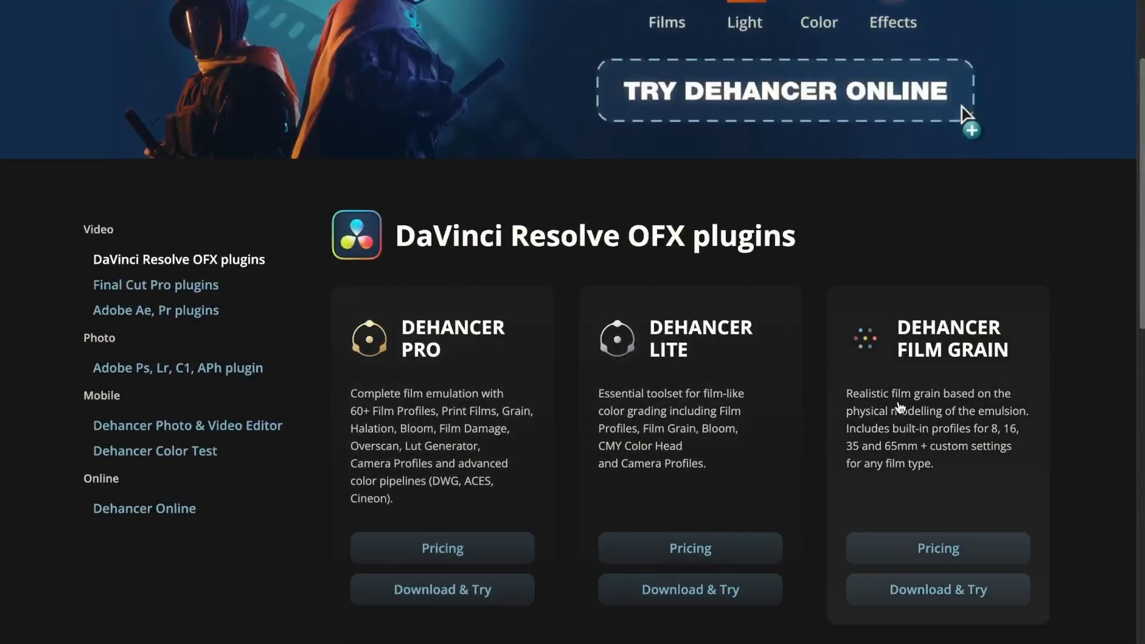
left_click(466, 589)
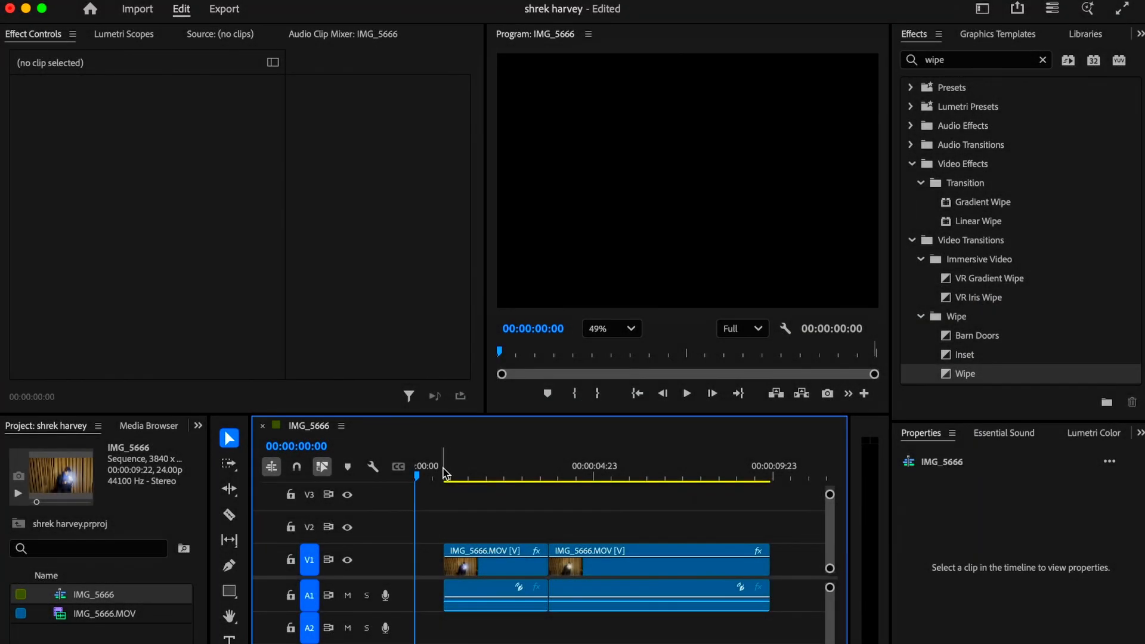
- Switch to Premiere Pro, place the playhead at 00:00:04:08 and select the second IMG_5666.MOV clip in the timeline
left_click_drag(435, 479, 672, 514)
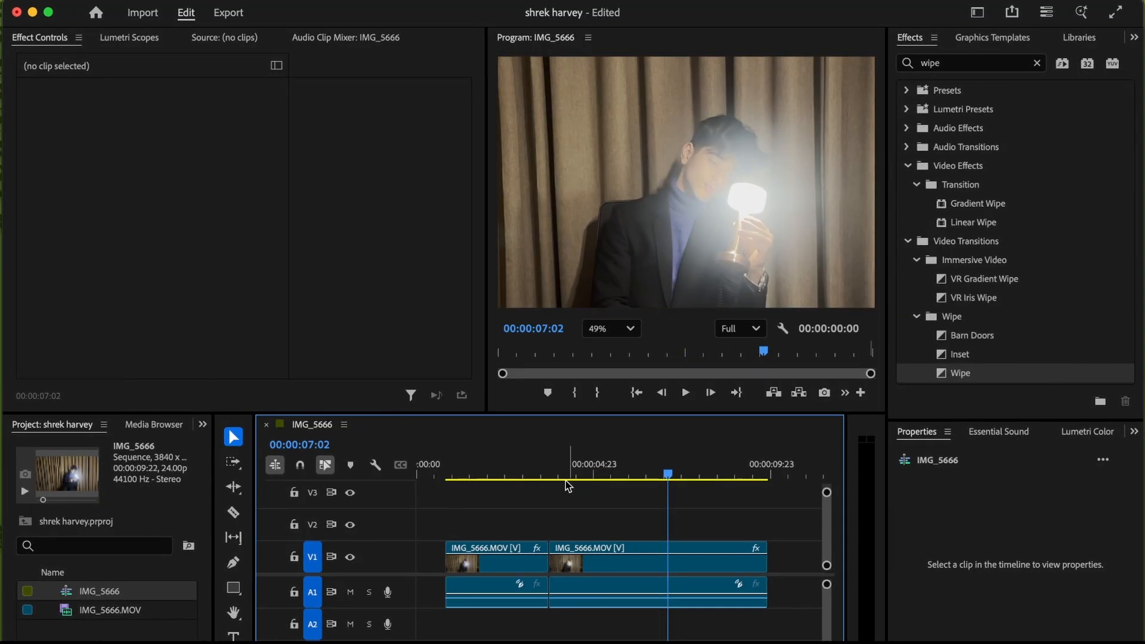
left_click_drag(521, 485, 568, 477)
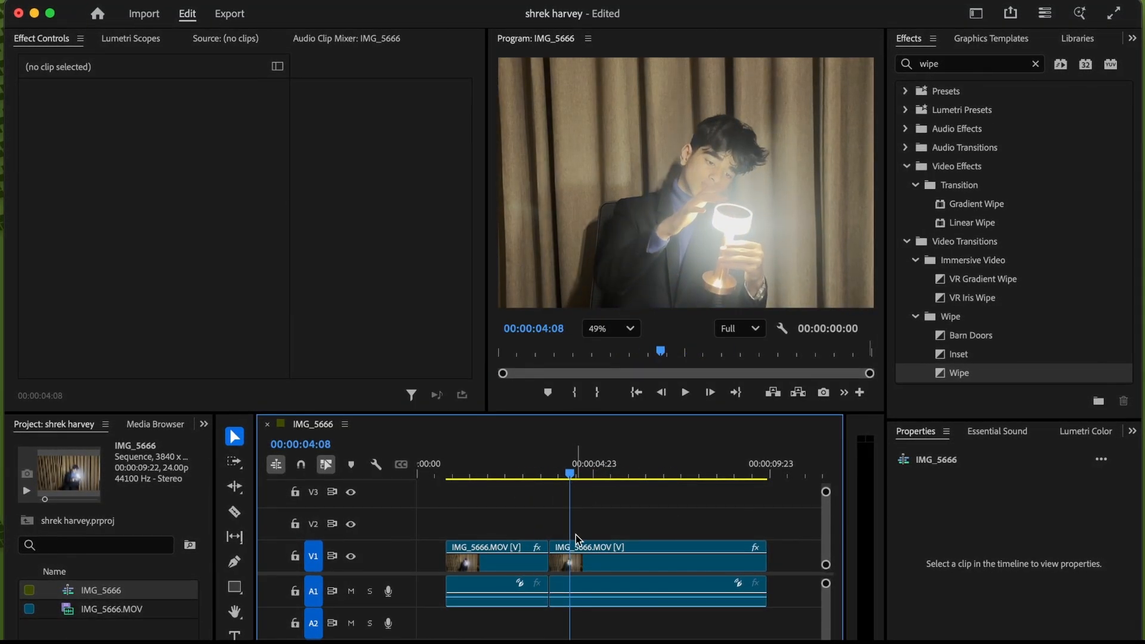
left_click(582, 564)
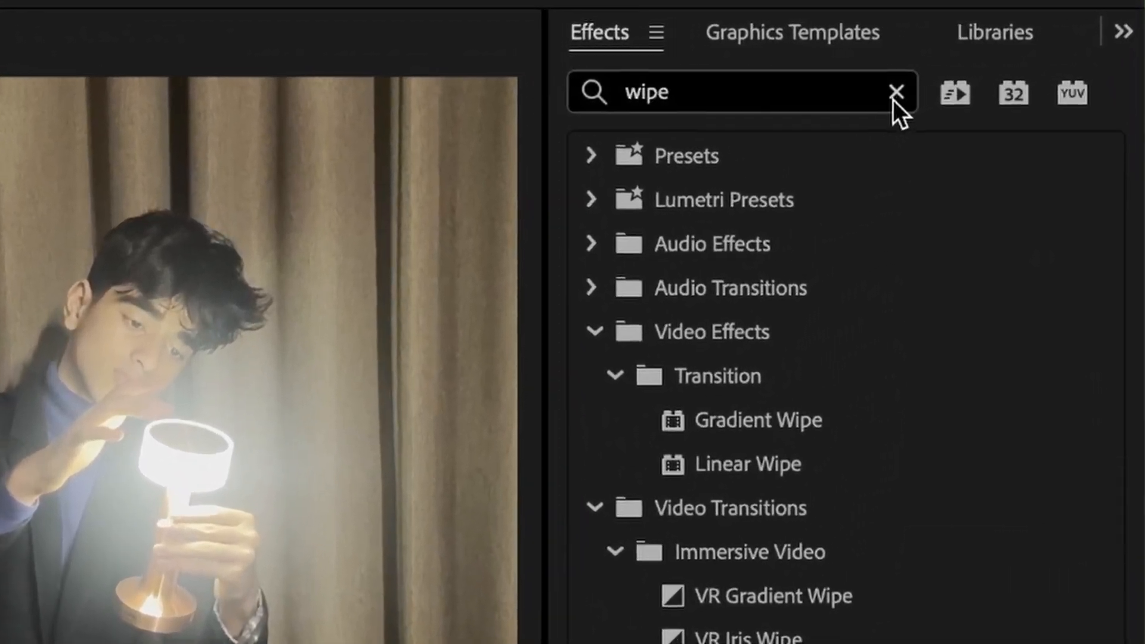
- Search the effects for "dehan" and apply Dehancer Pro v7.3.3 to the second IMG_5666.MOV clip
left_click(1034, 65)
left_click(782, 100)
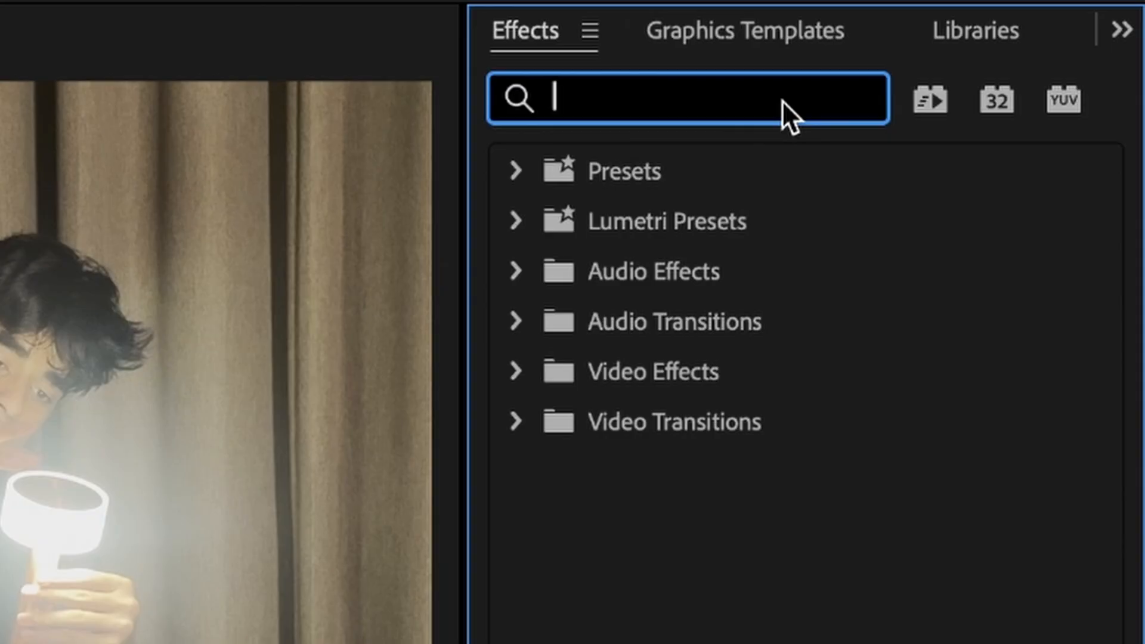
type("dehan")
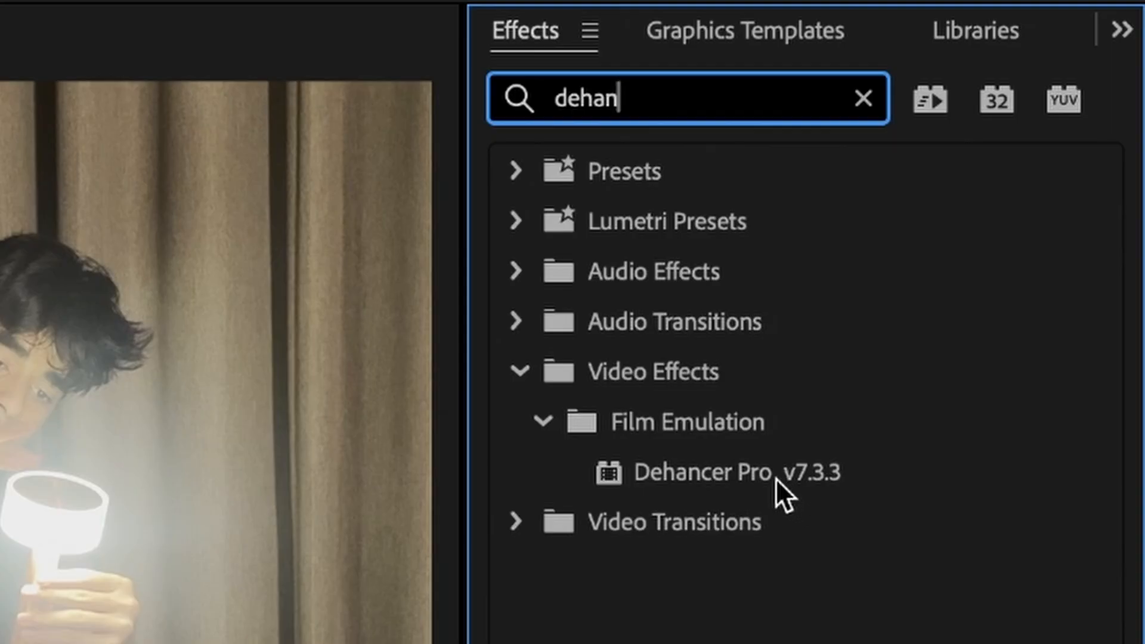
left_click_drag(732, 474, 549, 591)
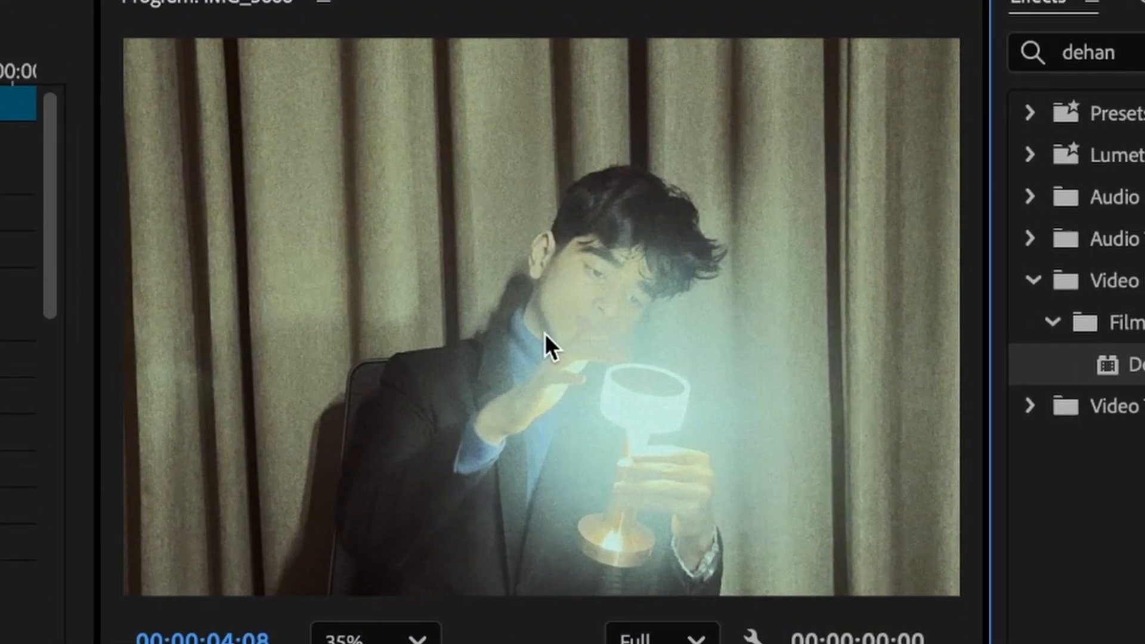
- Zoom the program preview out to 25% and run Check Profiles in the clip's Dehancer Pro settings
scroll(545, 335, "down", 3)
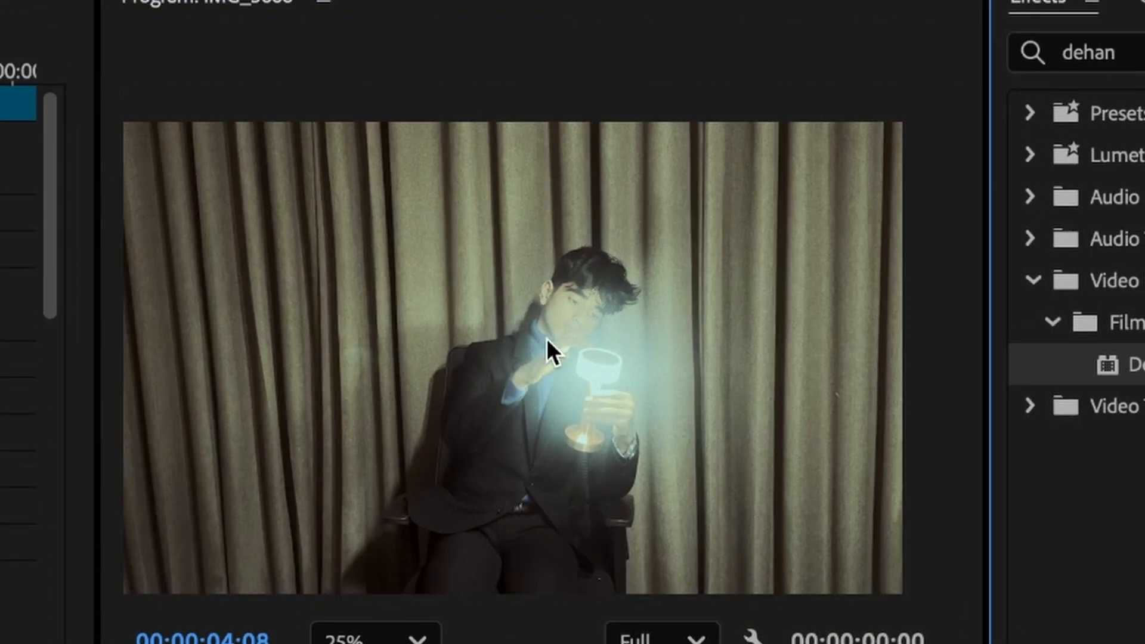
left_click_drag(547, 338, 598, 280)
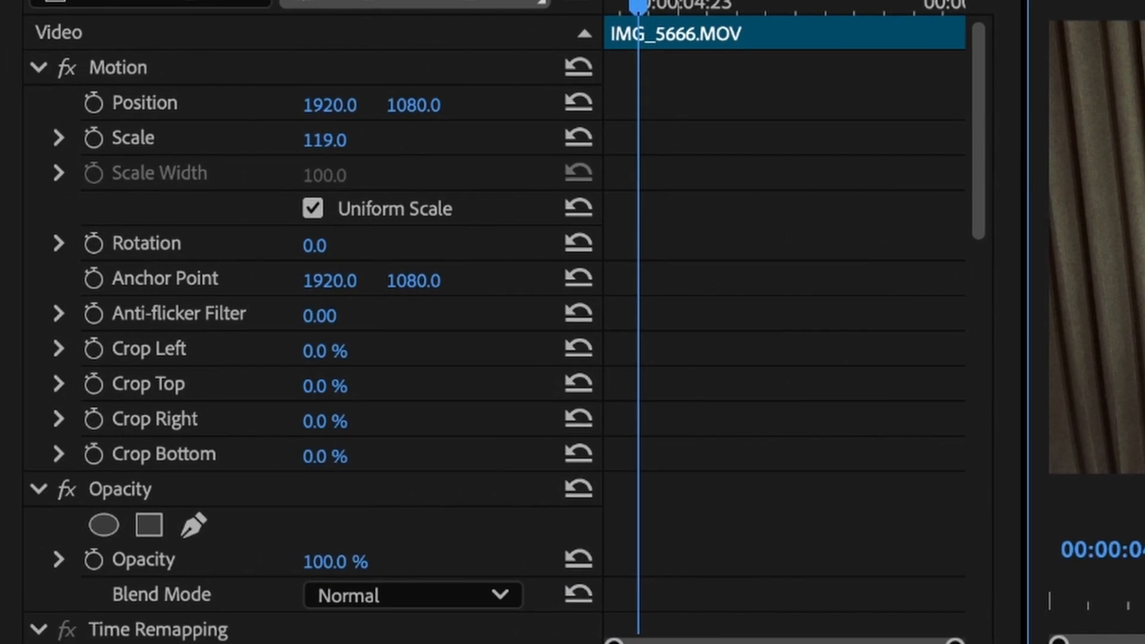
scroll(500, 453, "down", 15)
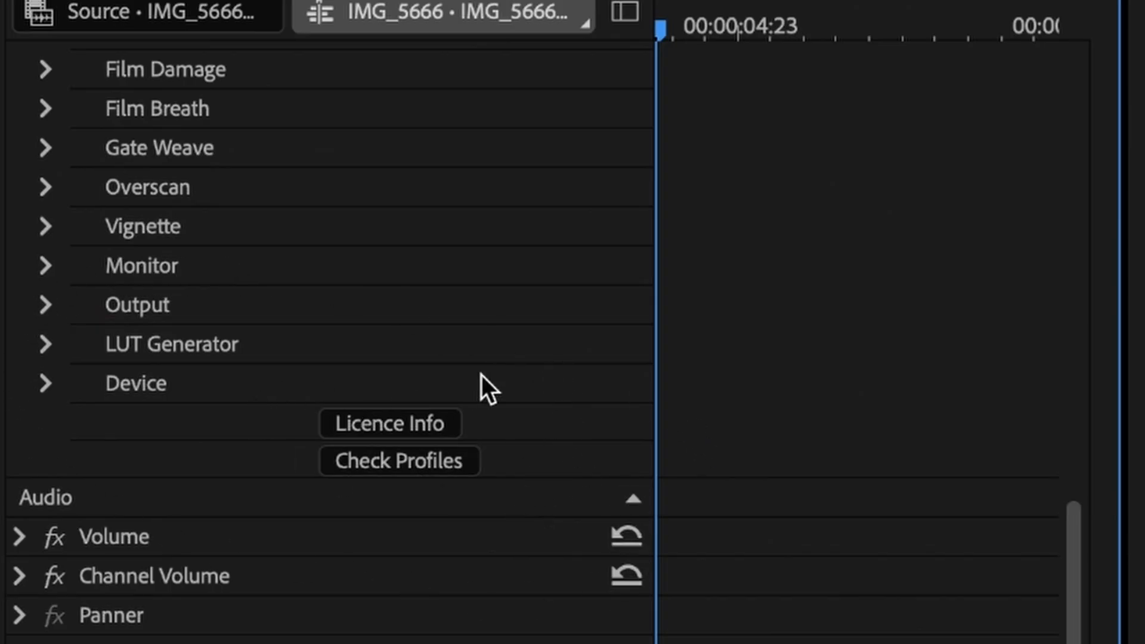
left_click(423, 465)
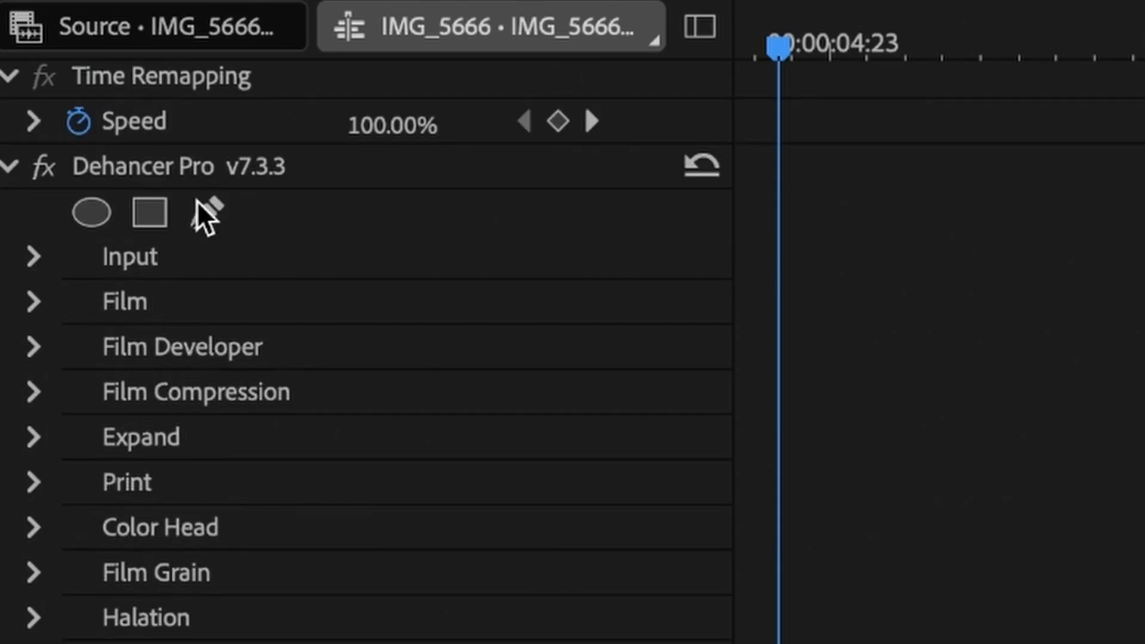
- Try Cineon Film Log as the source in Dehancer Pro's Input settings and return it to Rec.709
scroll(197, 221, "up", 2)
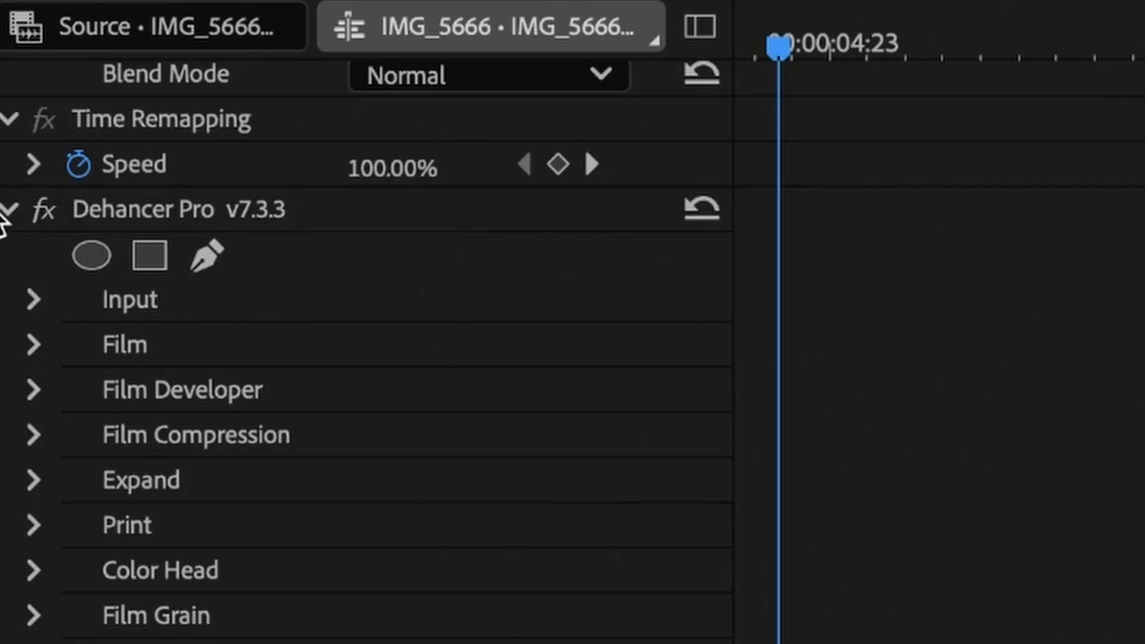
left_click(32, 299)
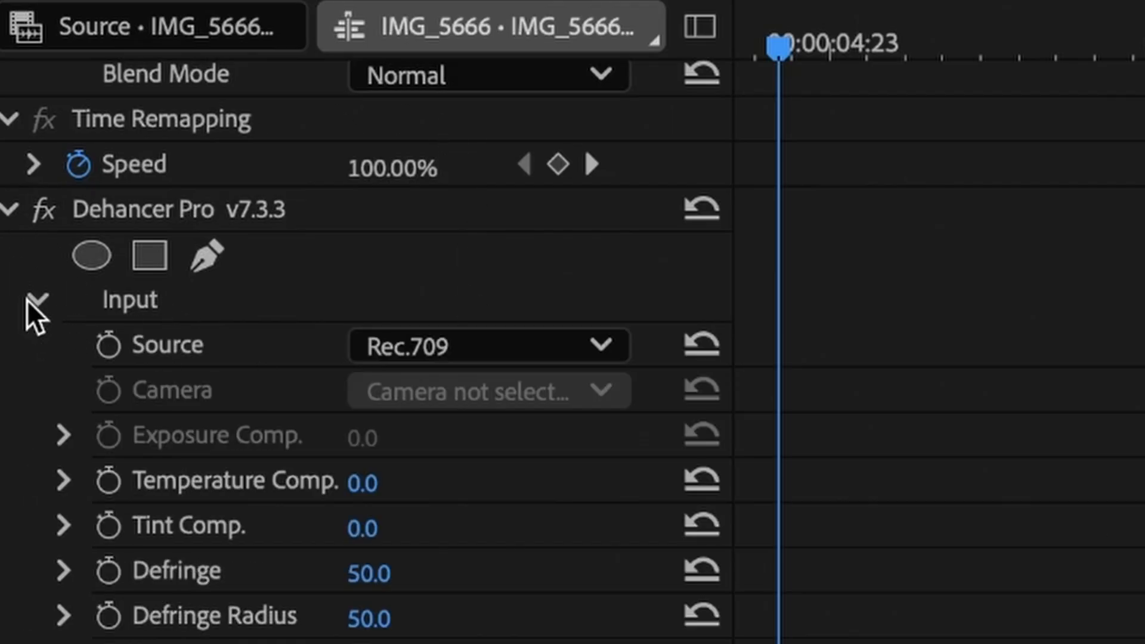
left_click(555, 339)
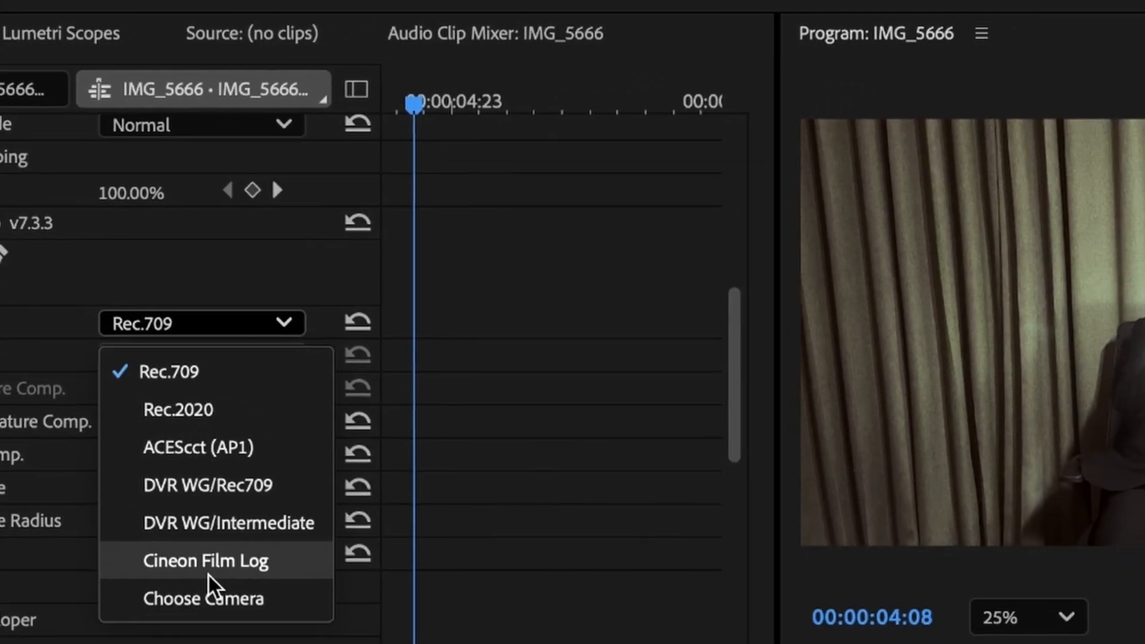
left_click(412, 637)
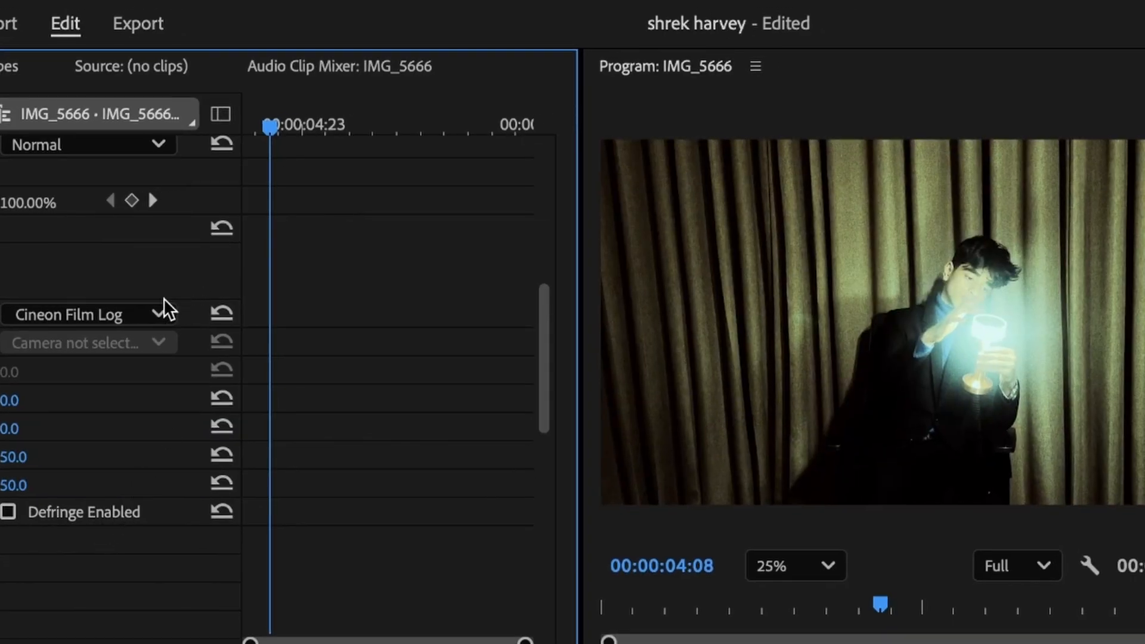
left_click(154, 310)
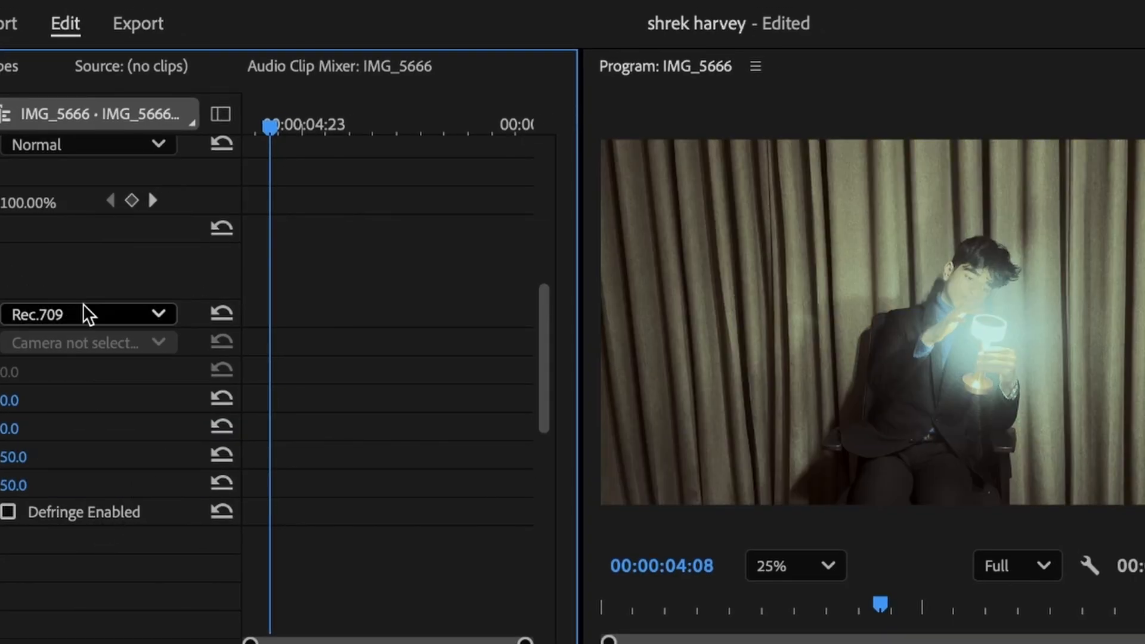
left_click(116, 314)
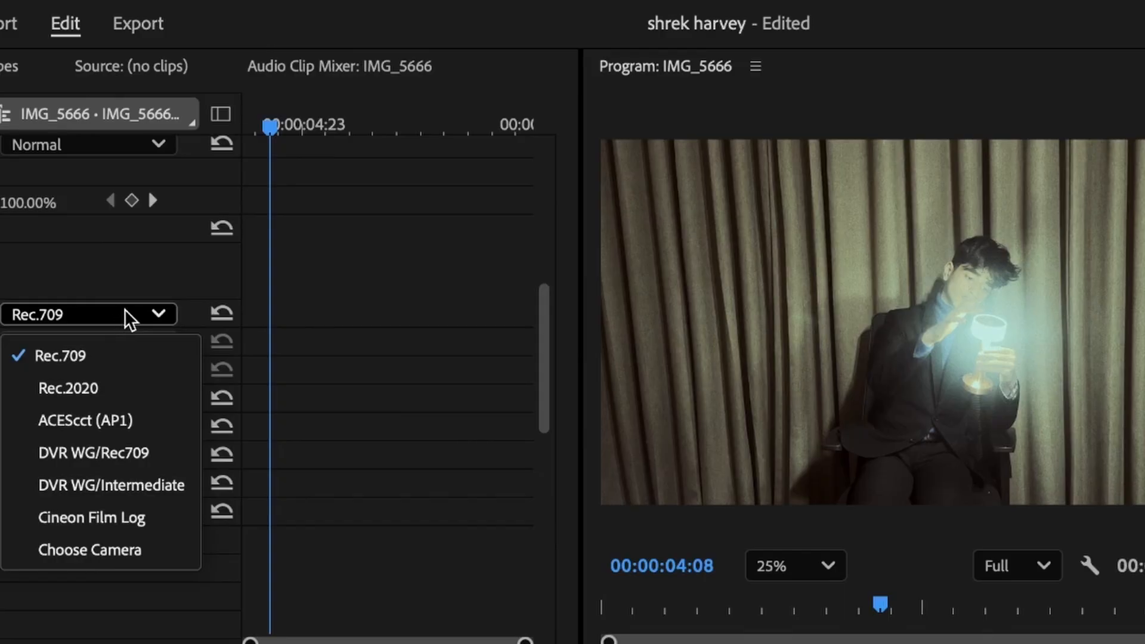
left_click(124, 309)
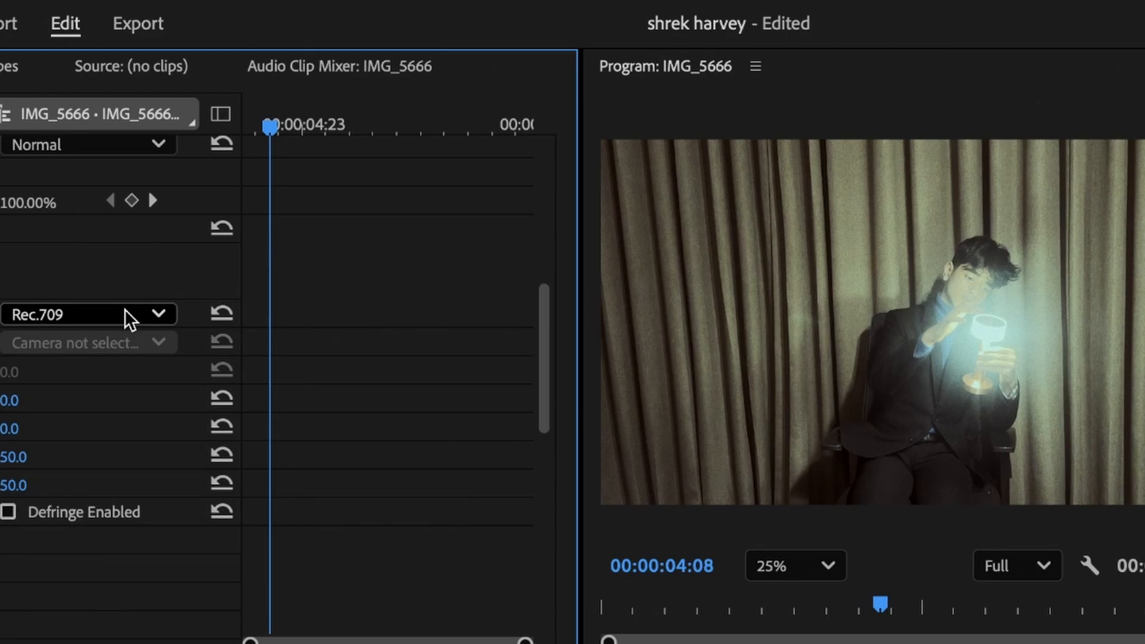
- Set Dehancer Pro's Temperature Comp. to 71.0 and Tint Comp. to 35.0
scroll(108, 370, "down", 4)
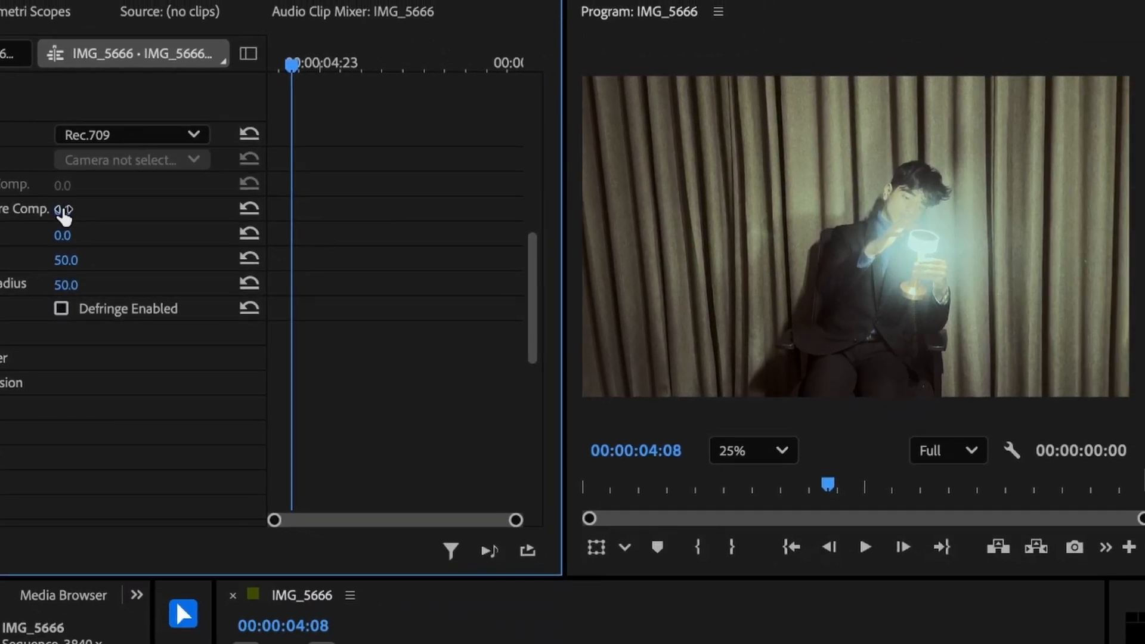
left_click_drag(64, 212, 99, 211)
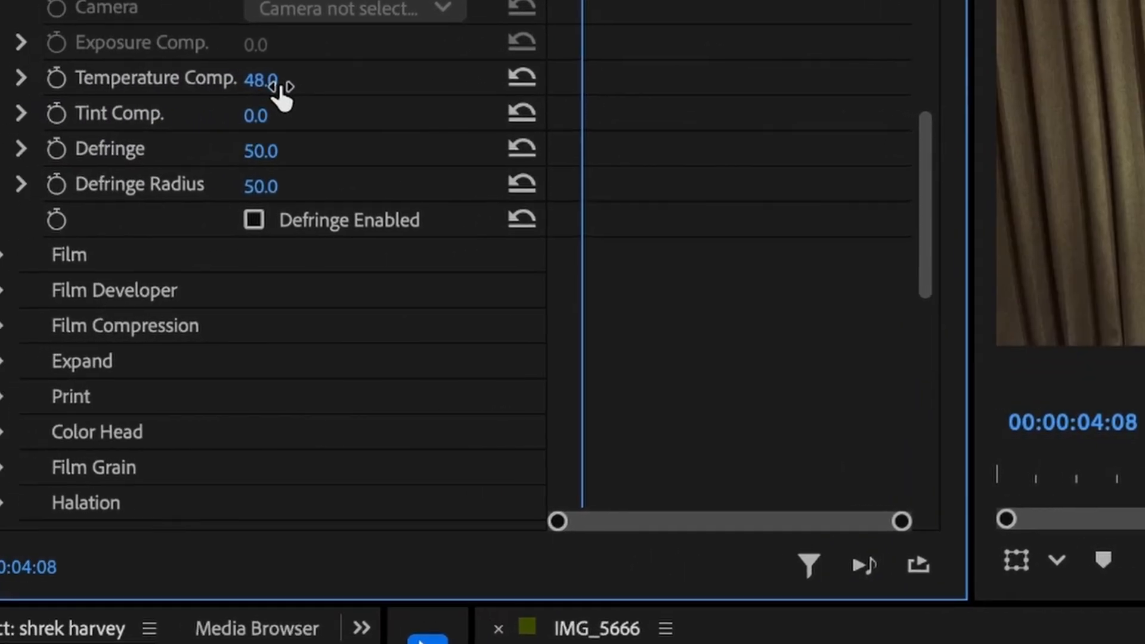
left_click_drag(250, 84, 289, 103)
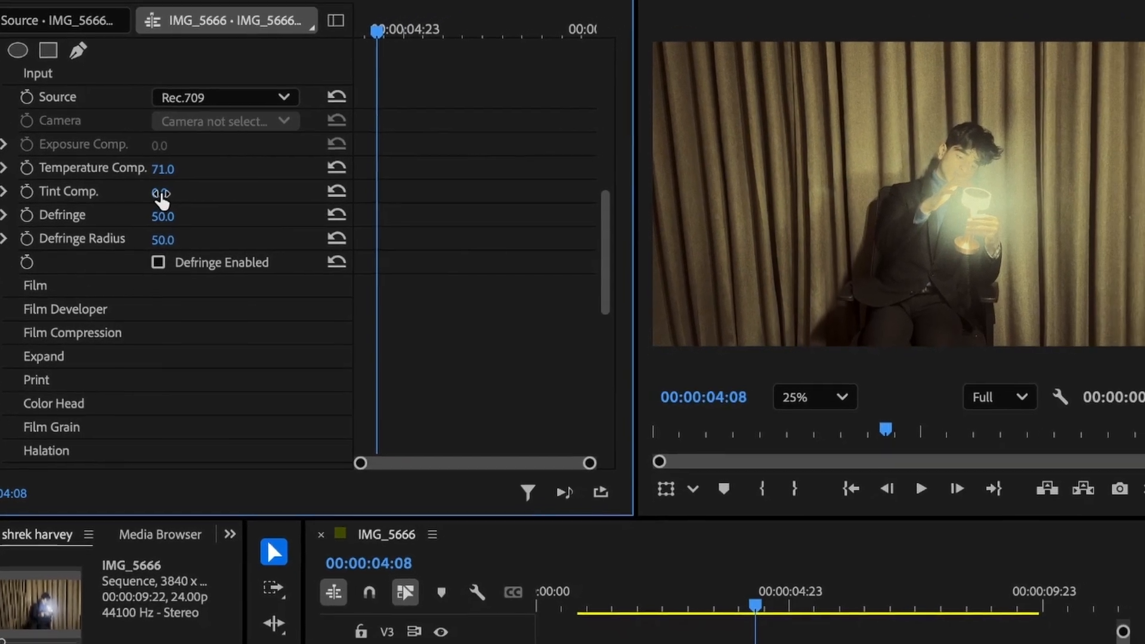
left_click_drag(181, 180, 208, 203)
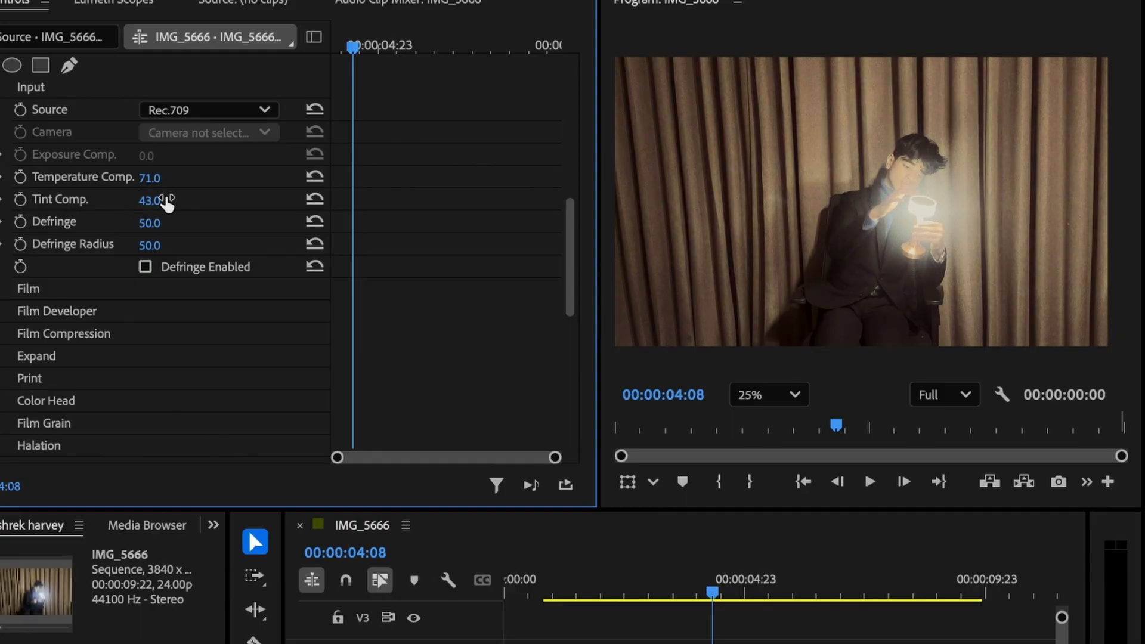
left_click_drag(161, 203, 145, 200)
- Set Defringe to 100.0 and Defringe Radius to 80.0, and enable defringing
left_click_drag(153, 224, 182, 245)
left_click(145, 267)
scroll(125, 277, "down", 1)
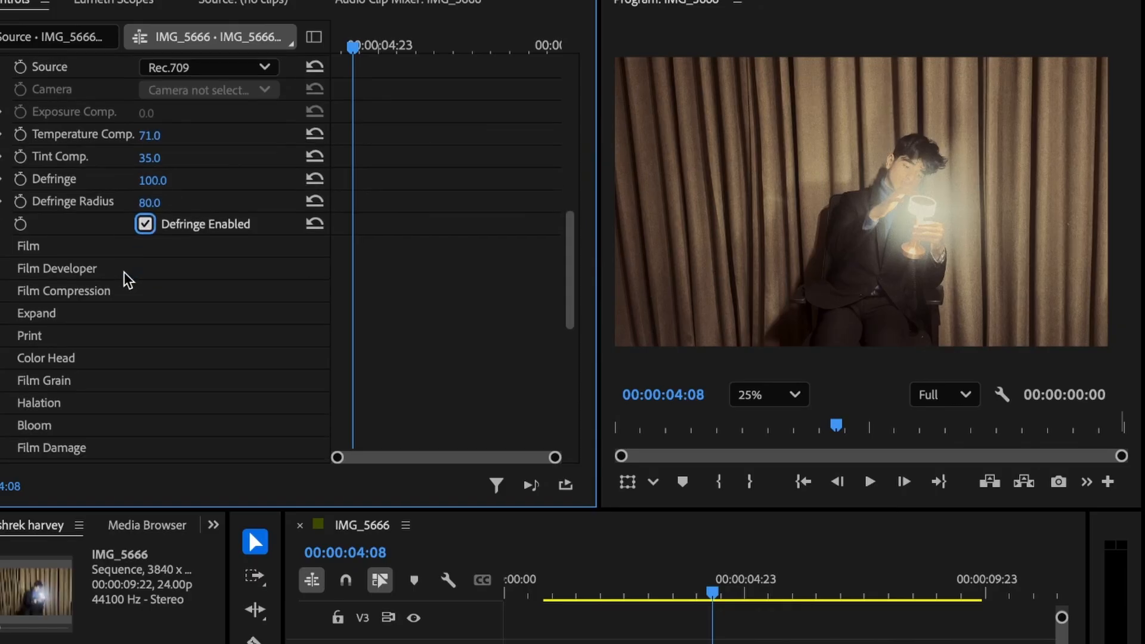
- Collapse Dehancer Pro's Input settings and expand the Film settings
scroll(36, 215, "up", 3)
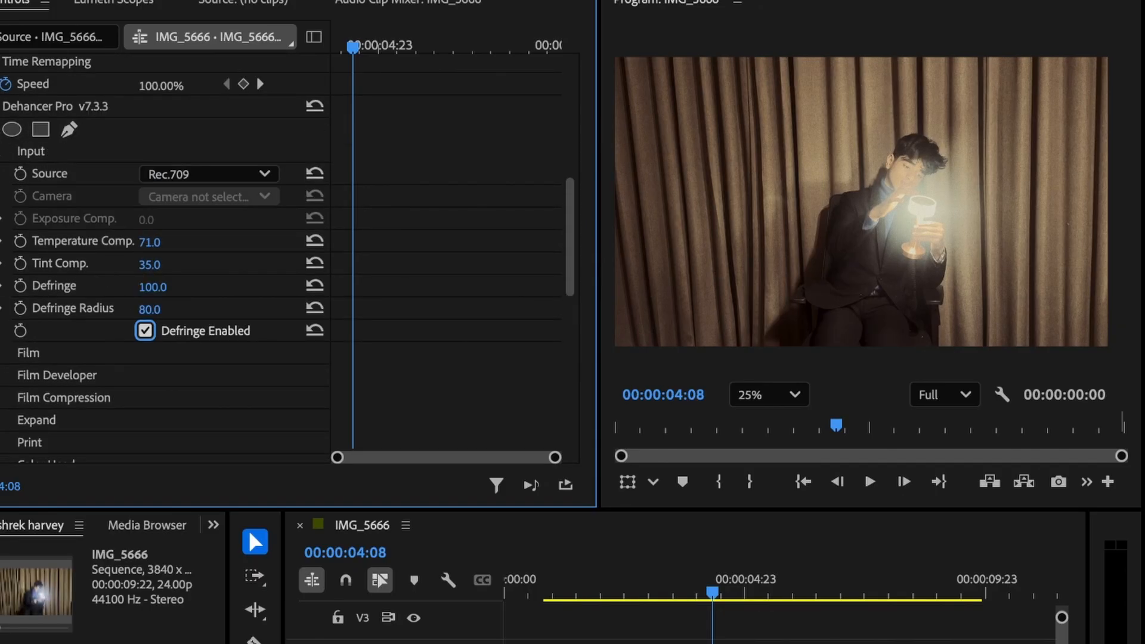
left_click(6, 152)
left_click(6, 174)
scroll(24, 277, "down", 2)
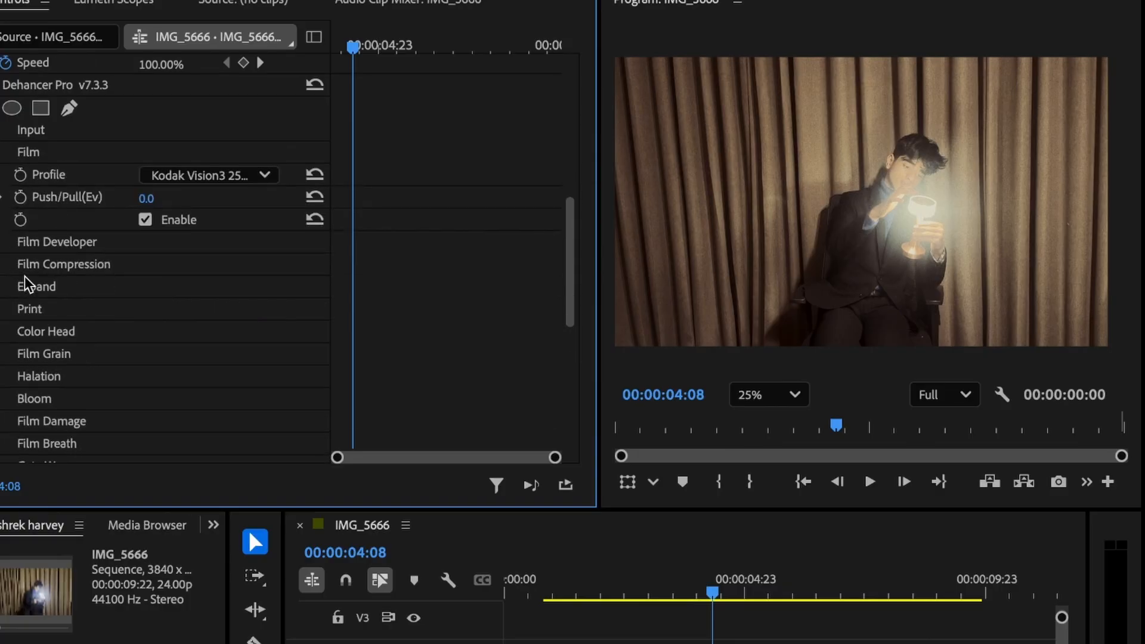
- Look through the available film profiles, including the Agfa, Fuji and Kodak stocks
left_click(255, 157)
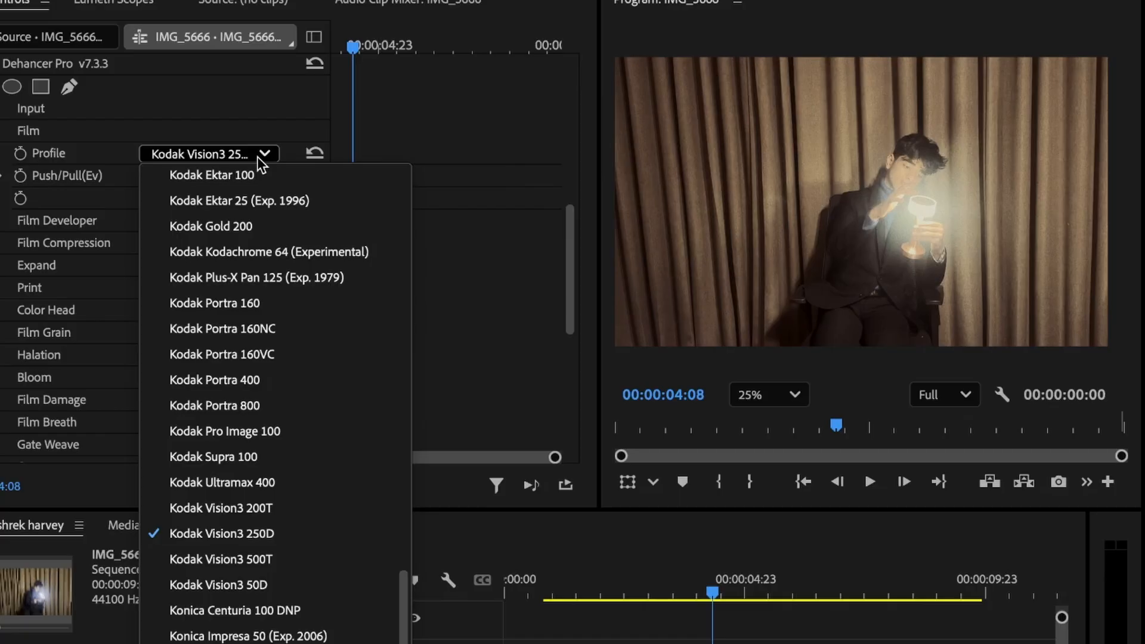
scroll(263, 348, "up", 2)
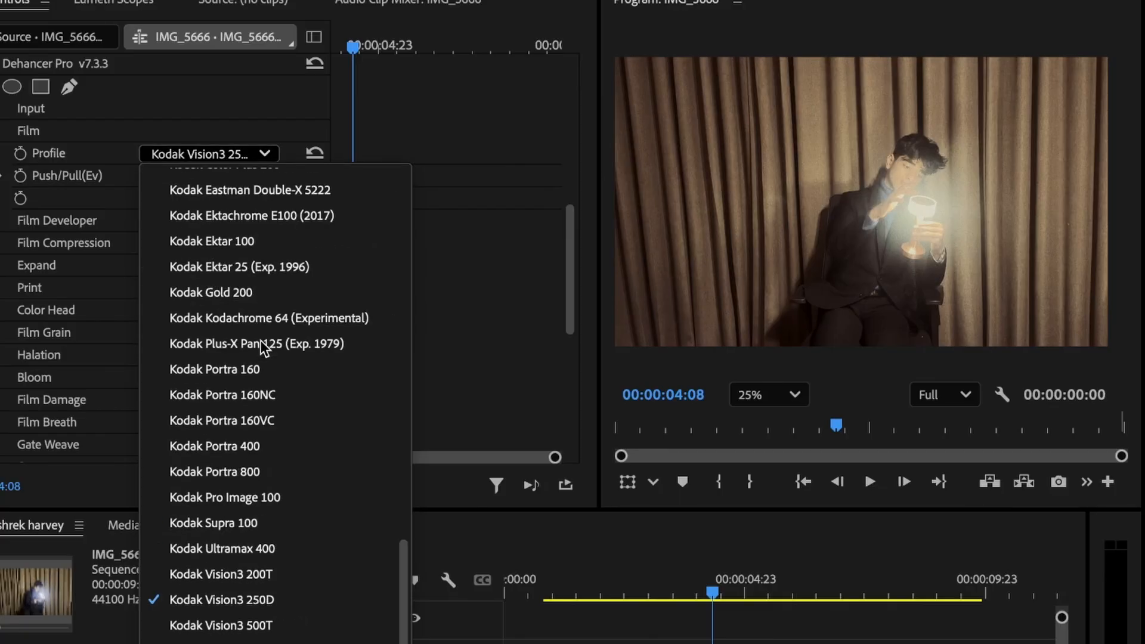
scroll(263, 348, "up", 10)
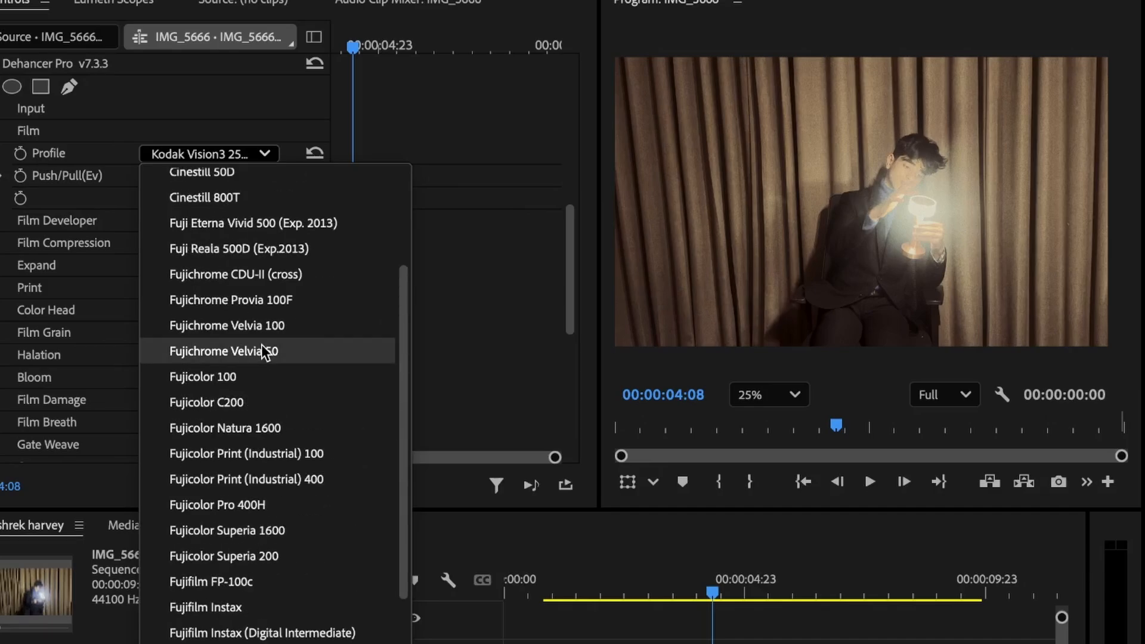
scroll(261, 345, "up", 4)
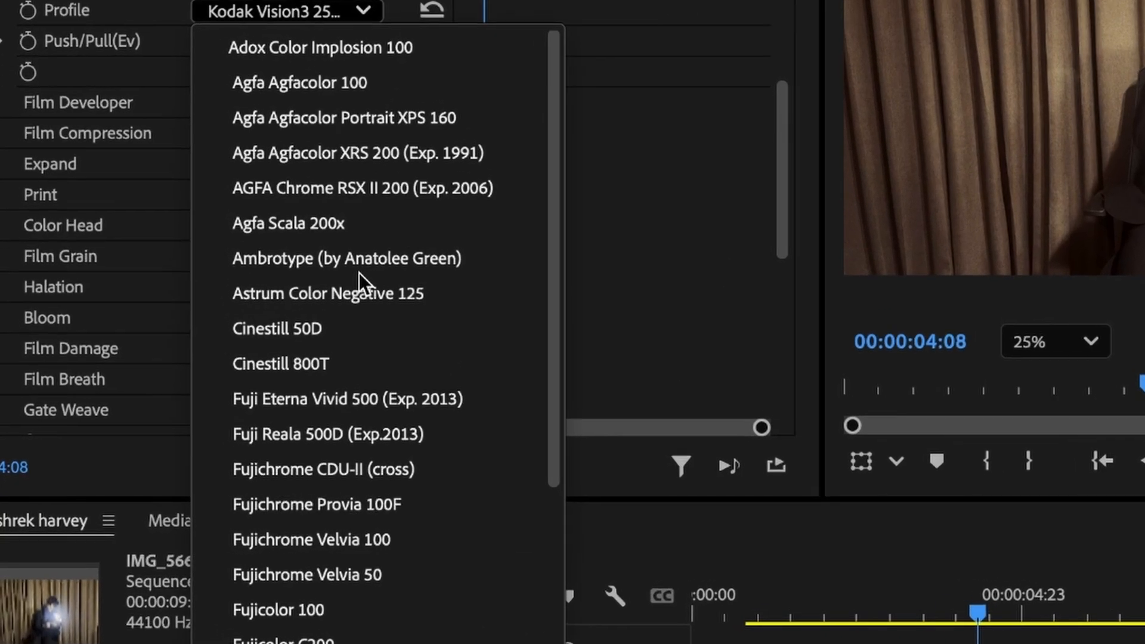
scroll(364, 368, "down", 5)
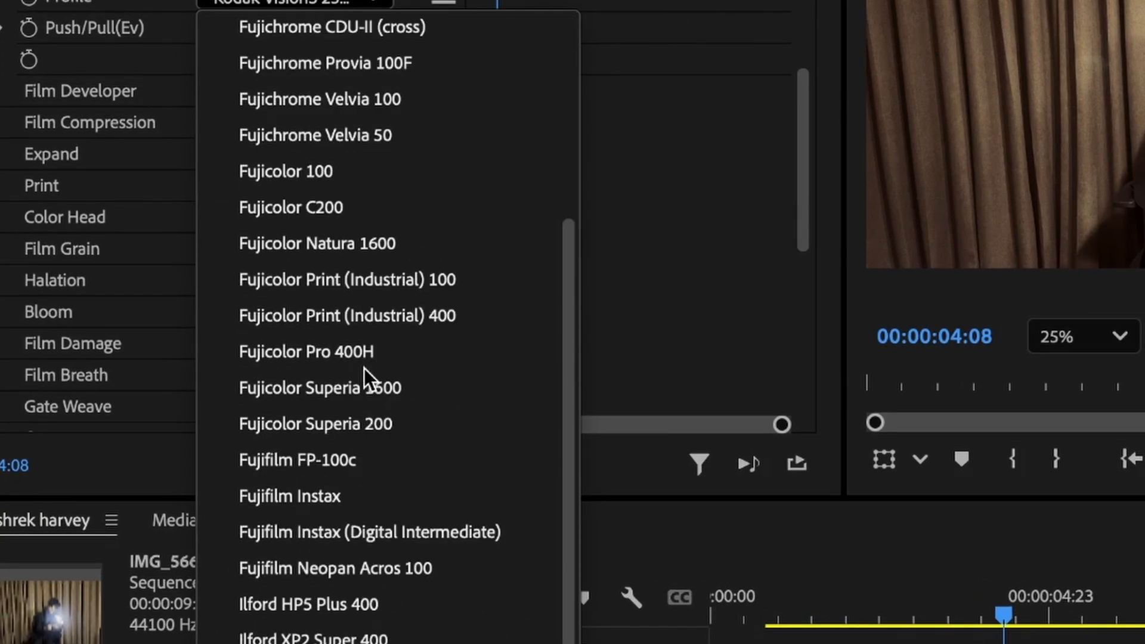
scroll(364, 368, "down", 6)
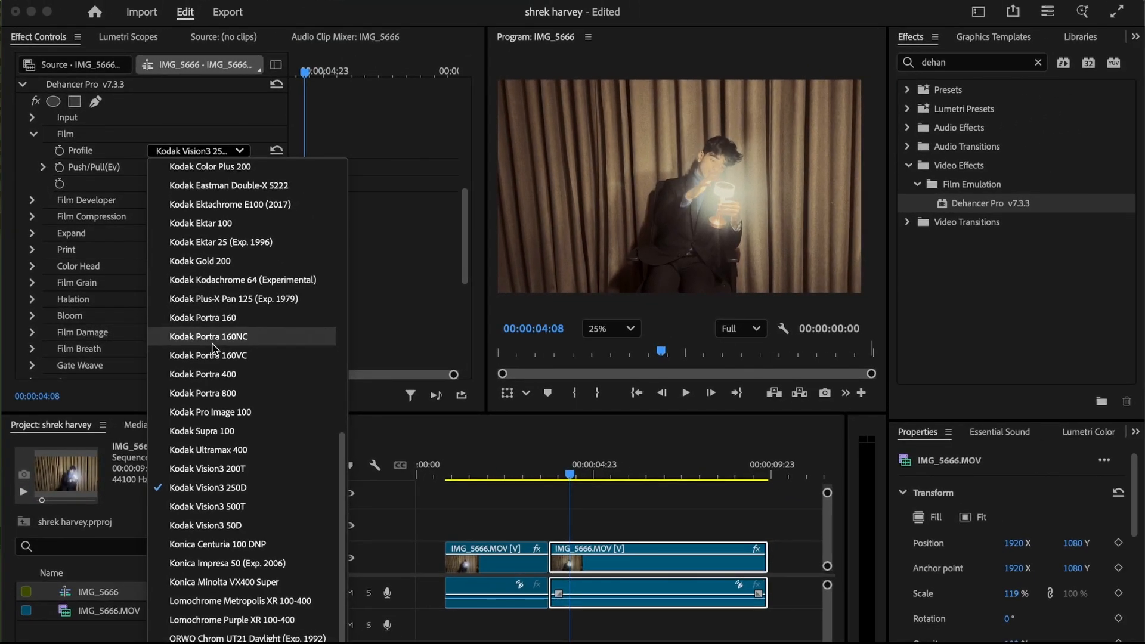
scroll(214, 348, "up", 3)
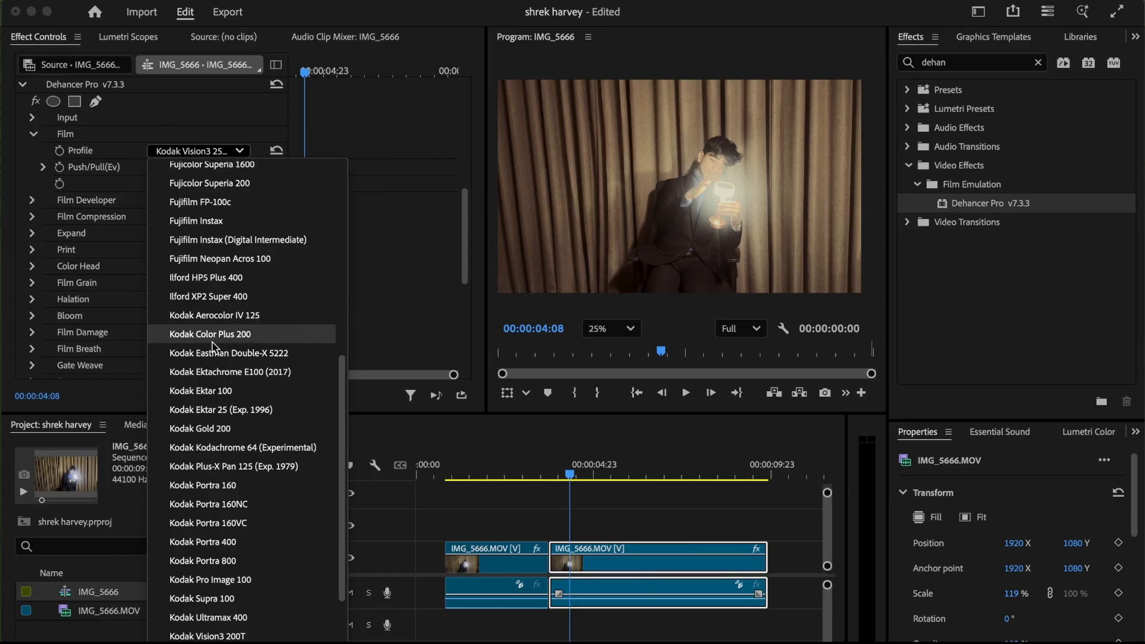
scroll(257, 370, "down", 4)
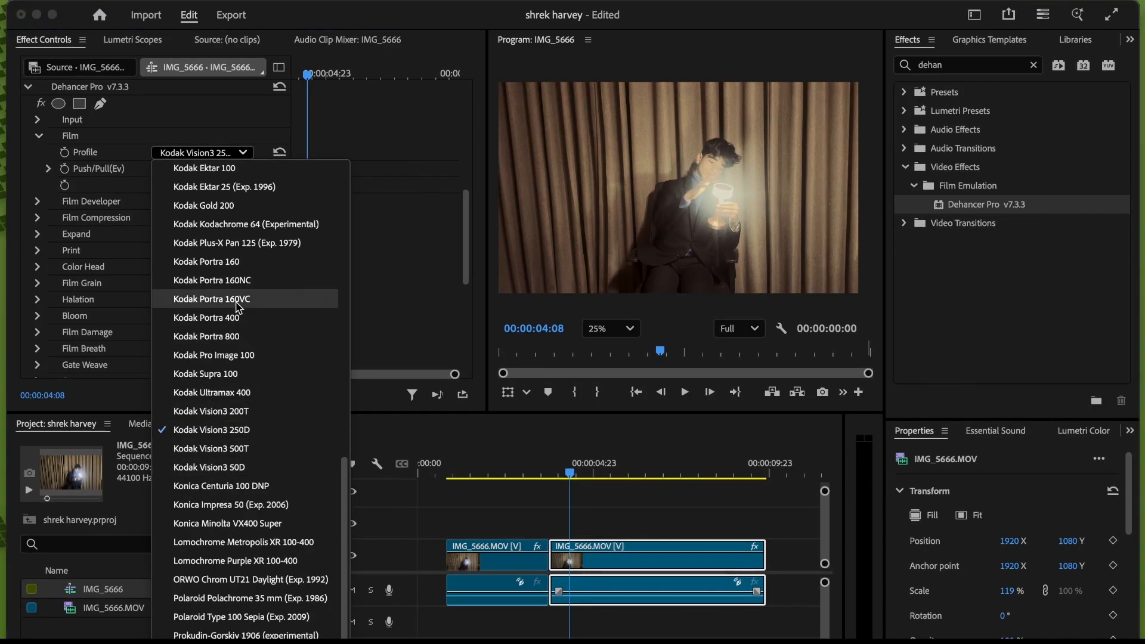
- Try different film profiles on the clip, including Prokudin-Gorskiy 1906 and Kodak Portra 800
left_click(239, 155)
left_click(239, 155)
left_click(241, 382)
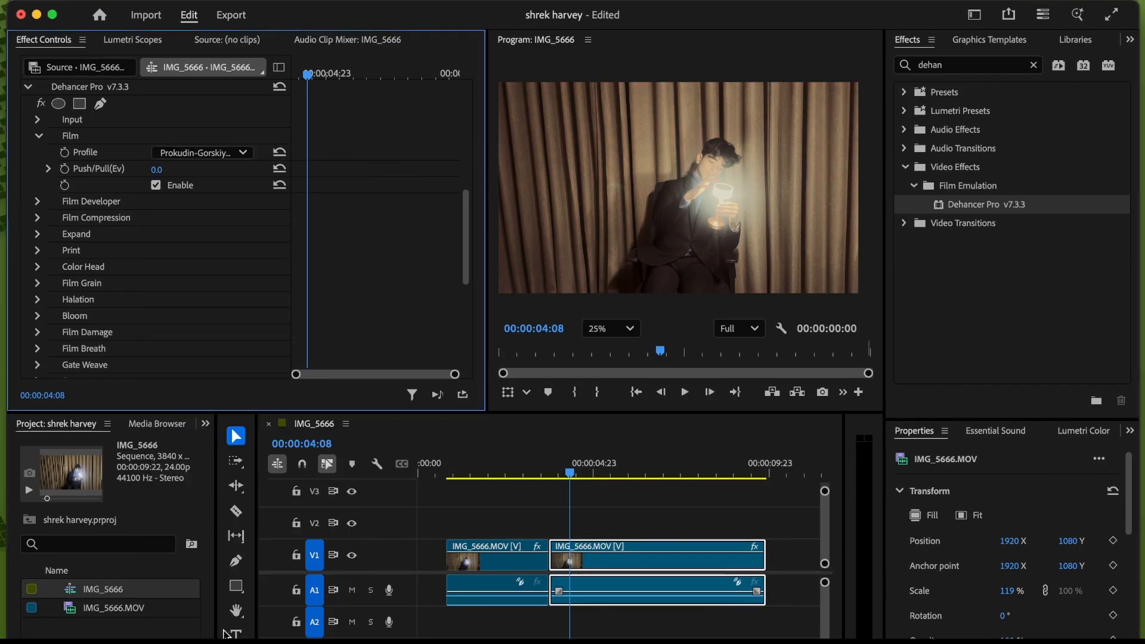
left_click(242, 154)
left_click(245, 158)
left_click(245, 156)
left_click(242, 208)
left_click(242, 154)
left_click(250, 391)
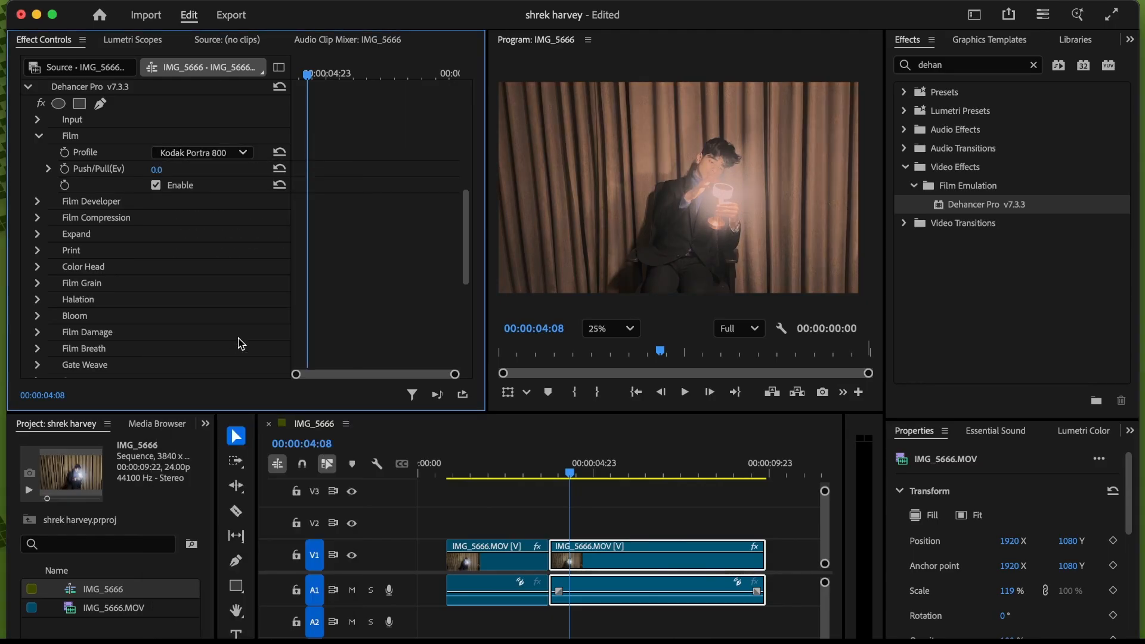
- Set the film profile to Kodak Ektar 100
left_click(242, 155)
left_click(241, 182)
left_click(240, 153)
left_click(241, 142)
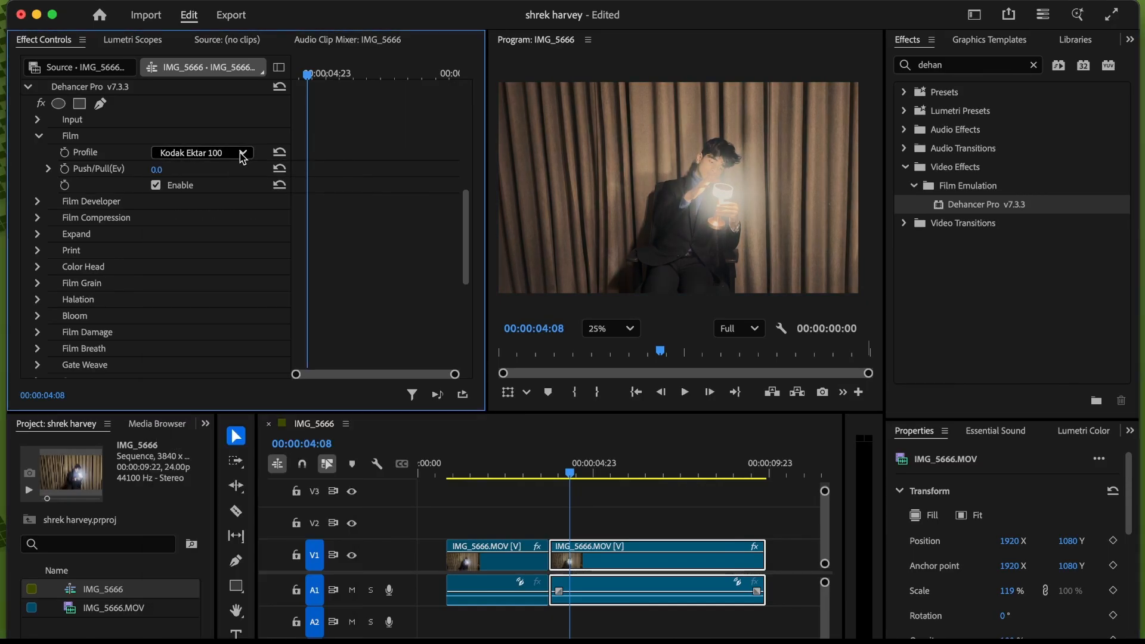
- Zoom the program preview to 29% and compare the clip with the Film emulation disabled and enabled
left_click(156, 185)
left_click(157, 185)
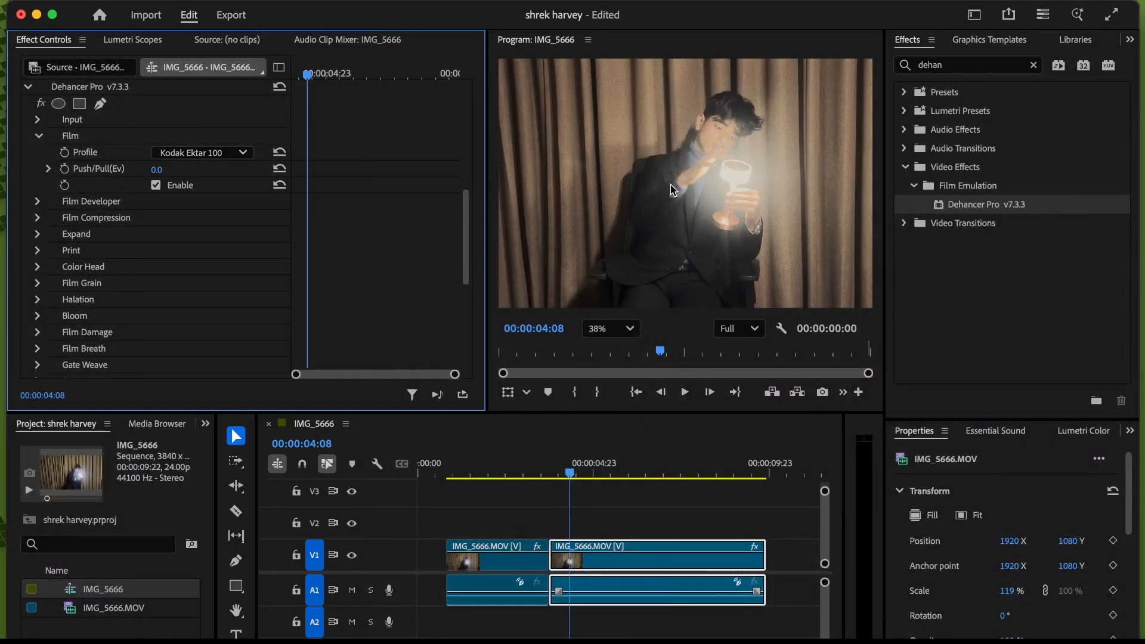
scroll(673, 191, "down", 3)
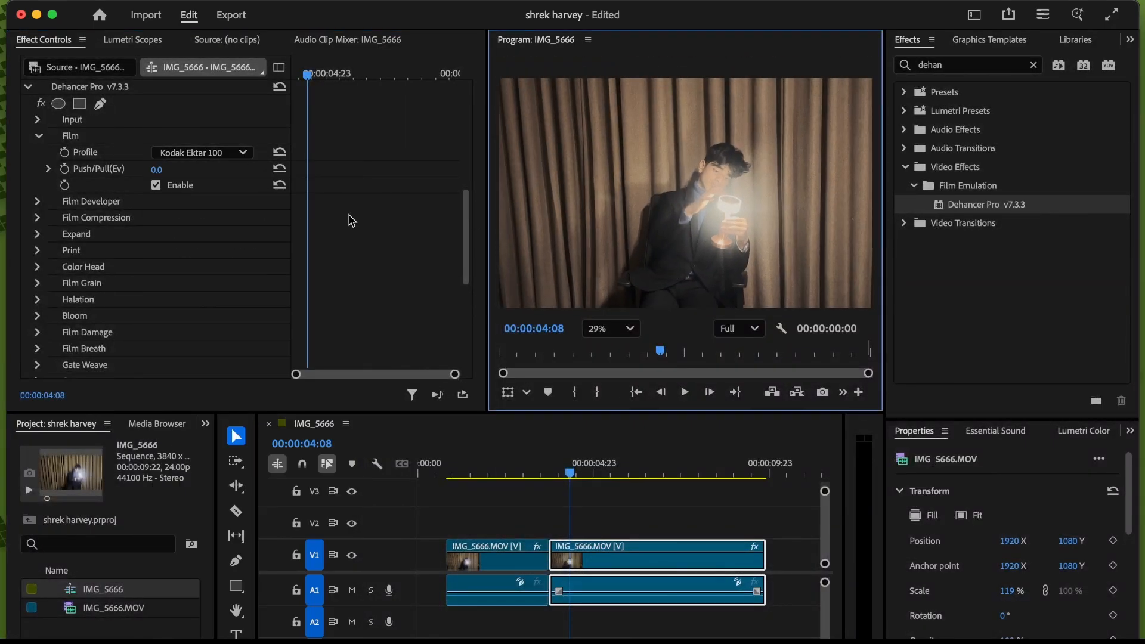
left_click(156, 186)
left_click(157, 186)
left_click_drag(157, 170, 165, 171)
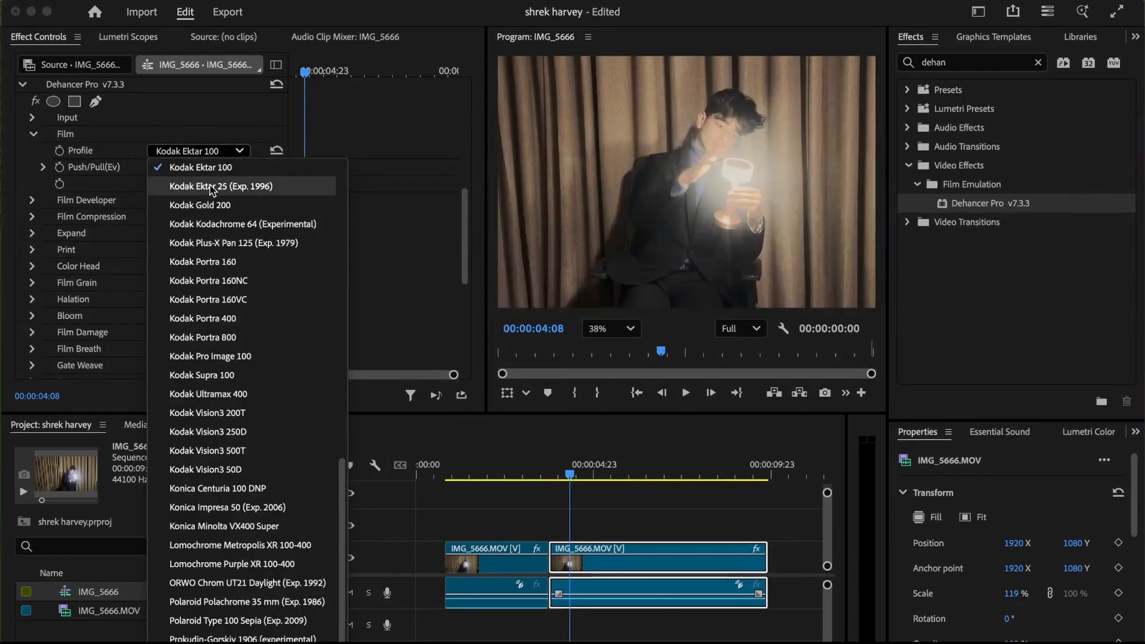
left_click(242, 162)
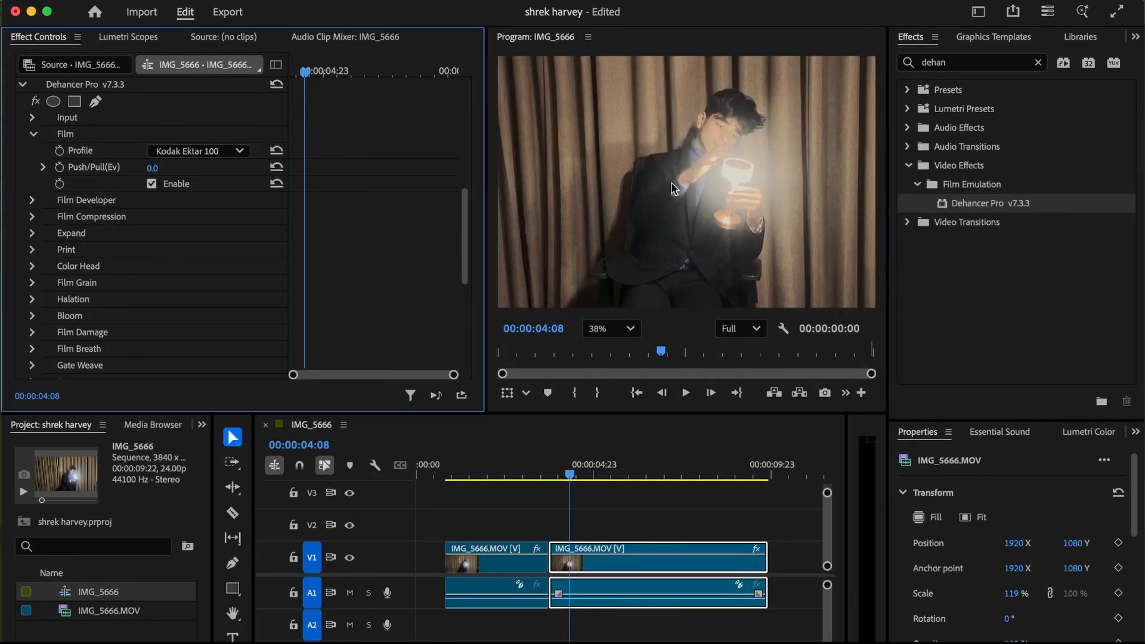
scroll(674, 190, "down", 3)
left_click_drag(674, 190, 685, 214)
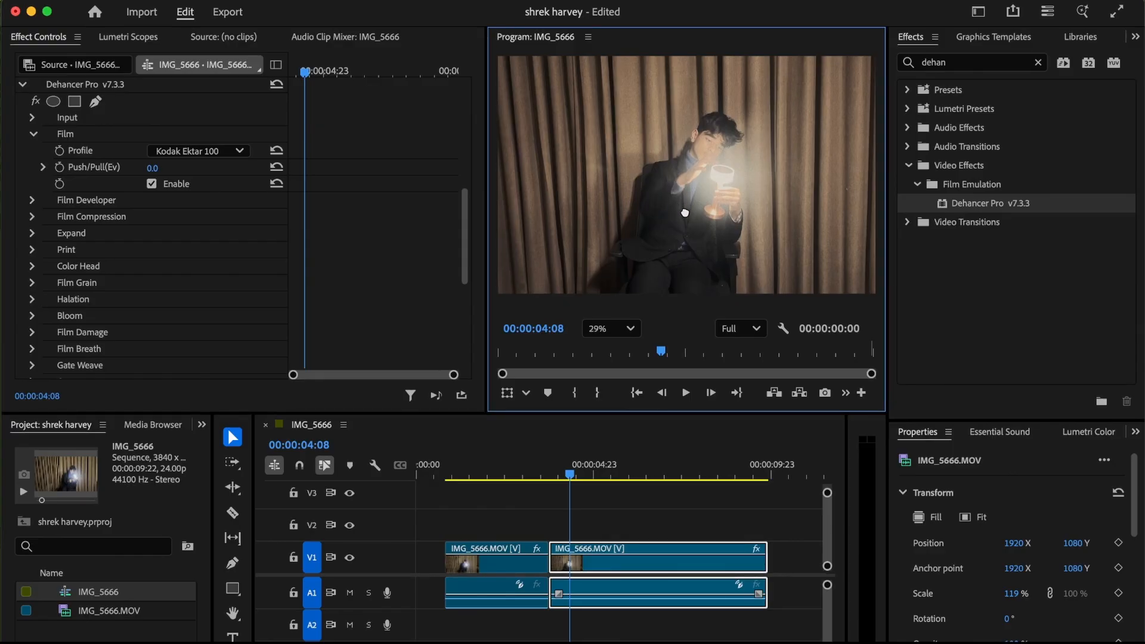
left_click(154, 185)
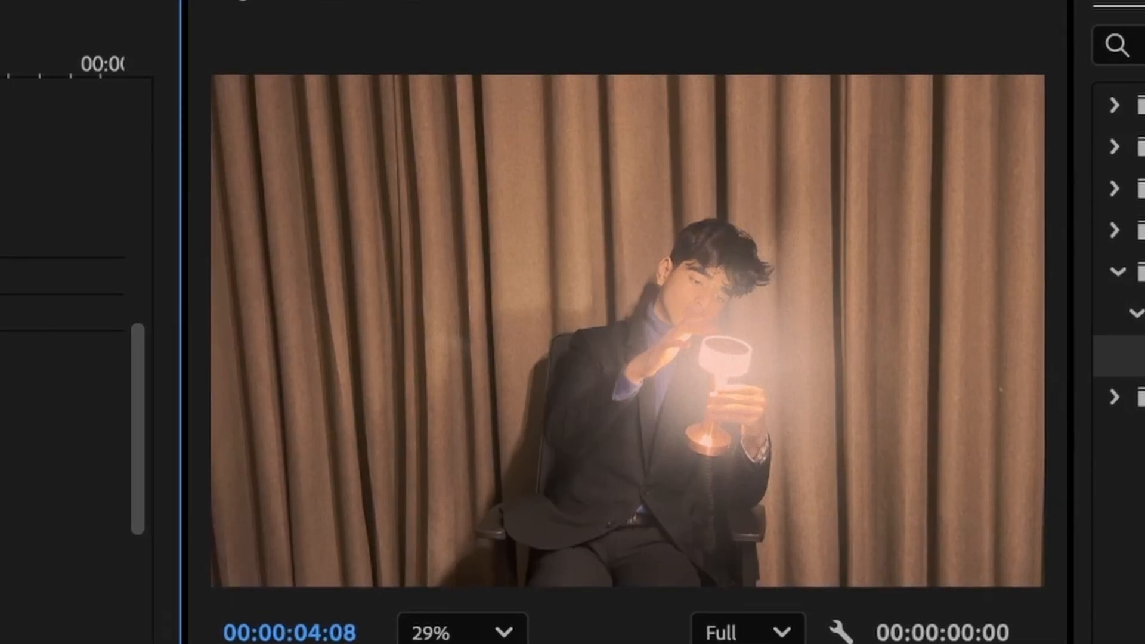
left_click(154, 185)
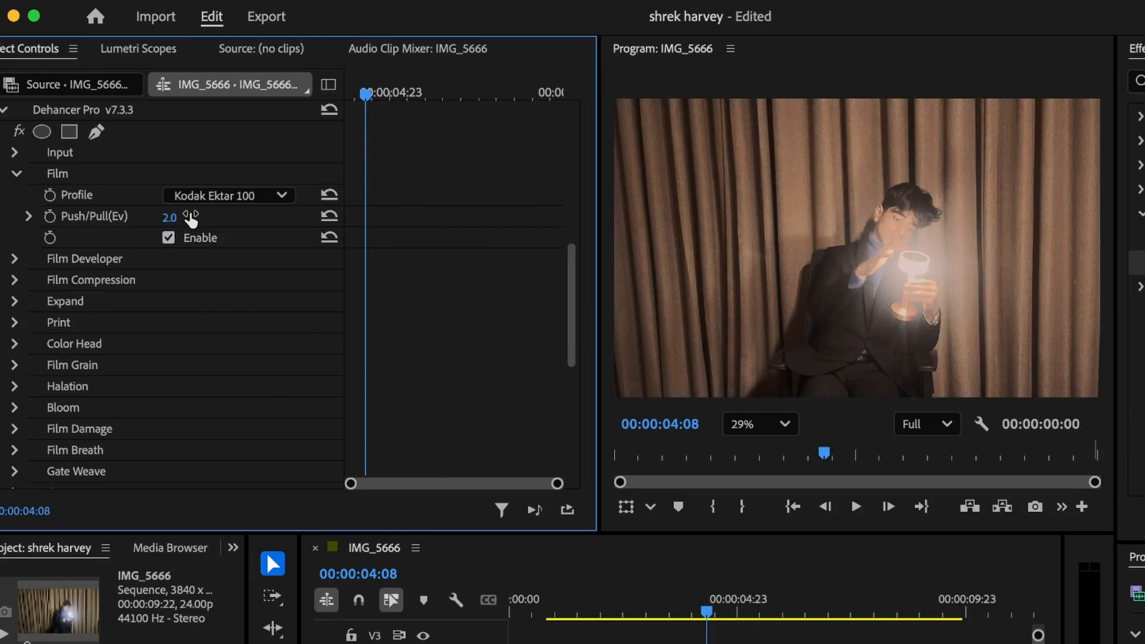
- Return Push/Pull to 0.0 and switch from the Film settings to the Film Developer settings
mouse_move(190, 220)
left_mouse_down()
mouse_move(155, 219)
mouse_move(196, 220)
left_mouse_up()
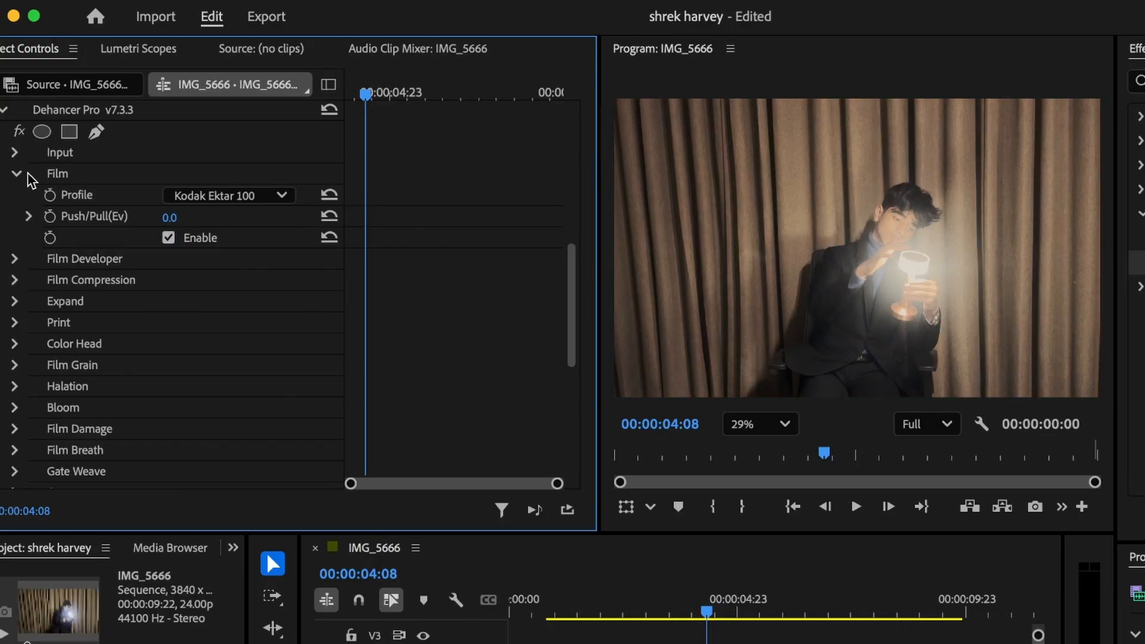
left_click(22, 174)
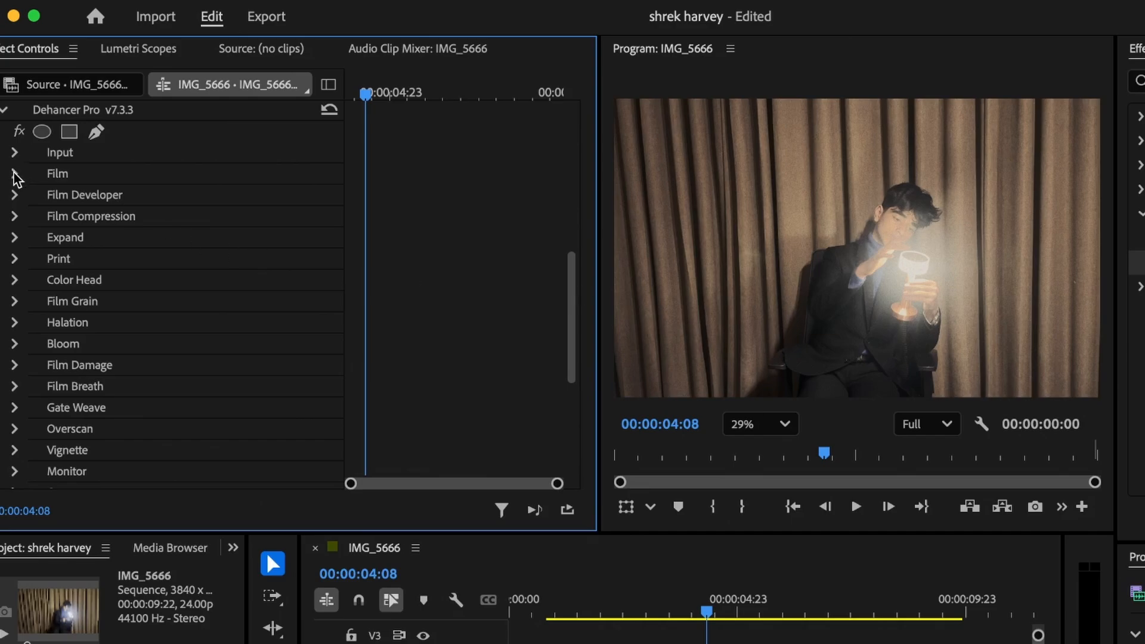
left_click(15, 195)
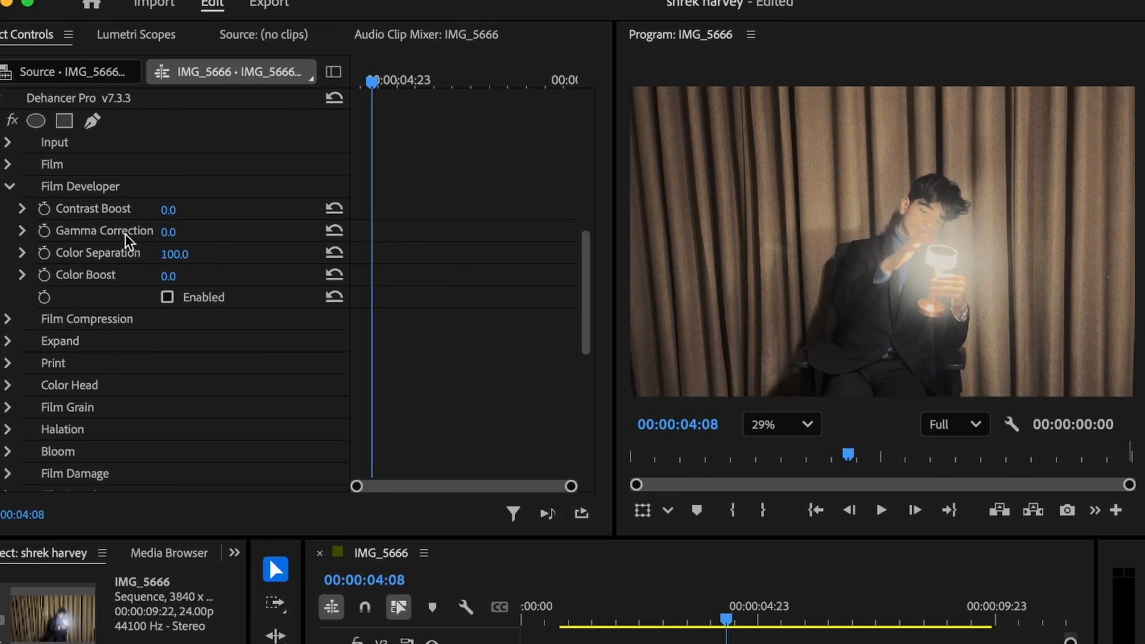
- Enable the Film Developer, try Contrast Boost at 27.0 and 76.0, and compare the clip with the Film Developer disabled and enabled
left_click_drag(169, 220, 191, 212)
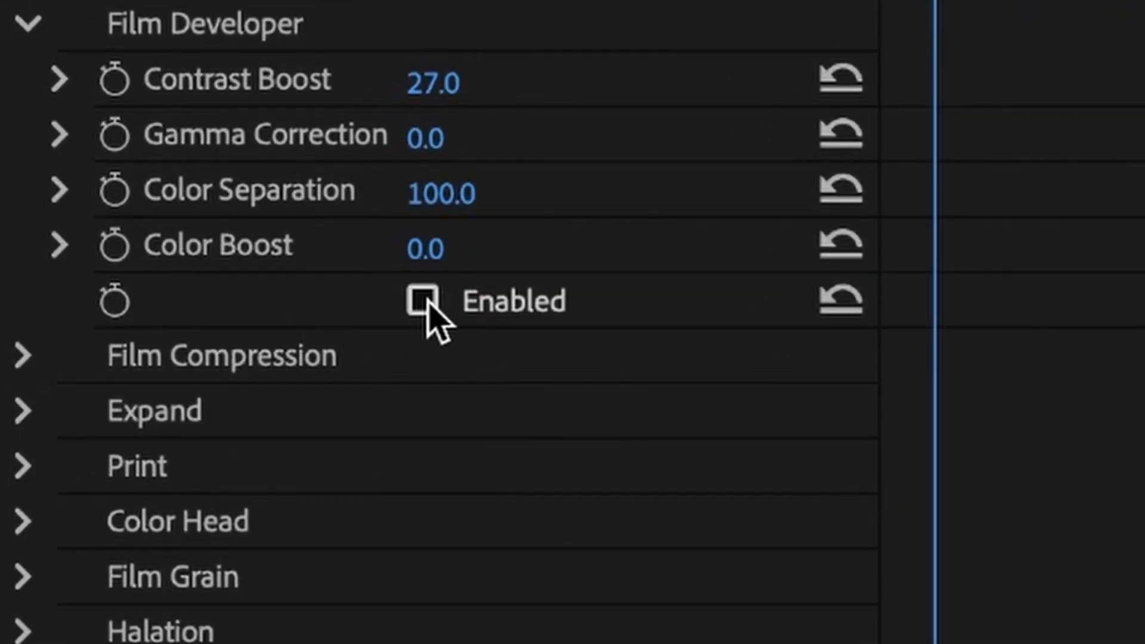
left_click(424, 303)
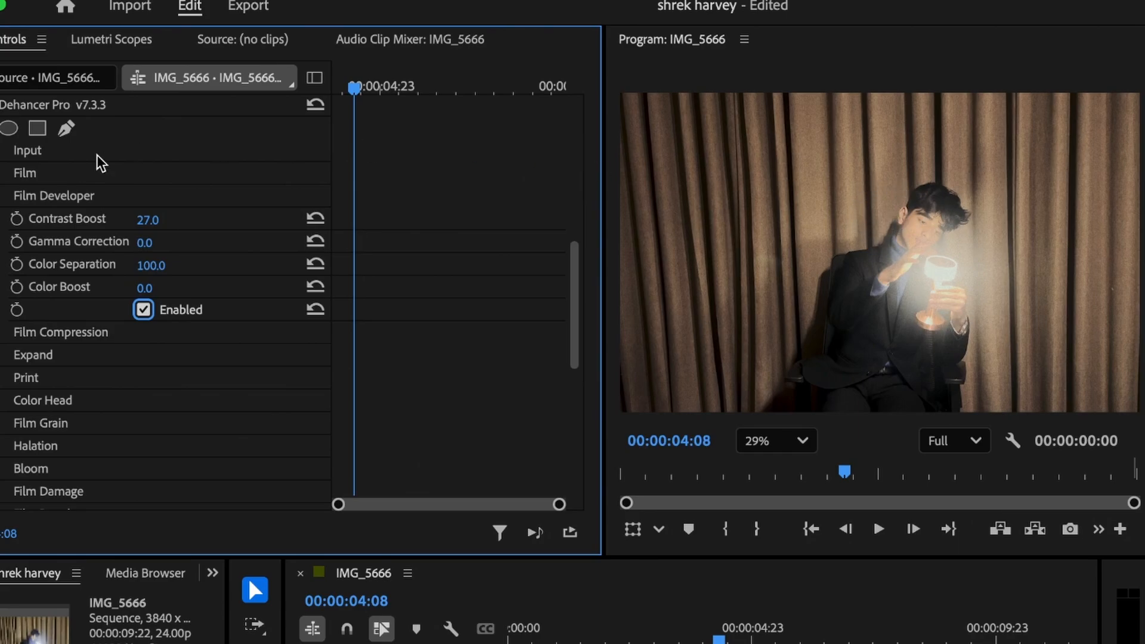
mouse_move(151, 220)
left_mouse_down()
mouse_move(167, 220)
mouse_move(142, 220)
left_mouse_up()
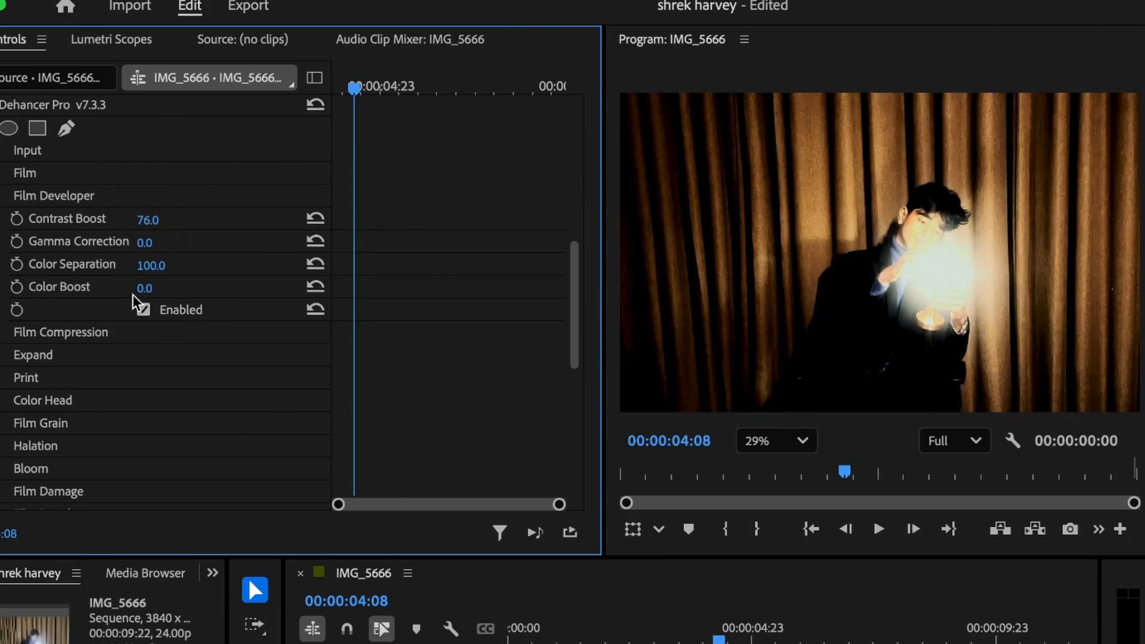
left_click(144, 310)
left_click(143, 310)
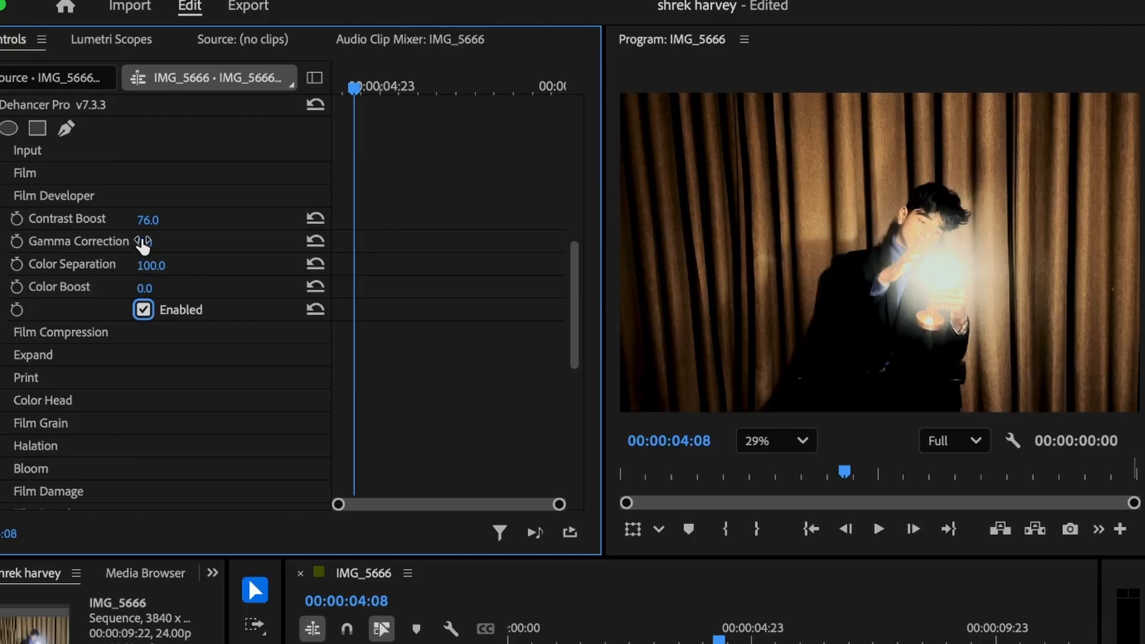
- Set the Film Developer's Contrast Boost to 22.0, Gamma Correction to -12.0 and Color Boost to 10.0
left_click_drag(149, 220, 167, 222)
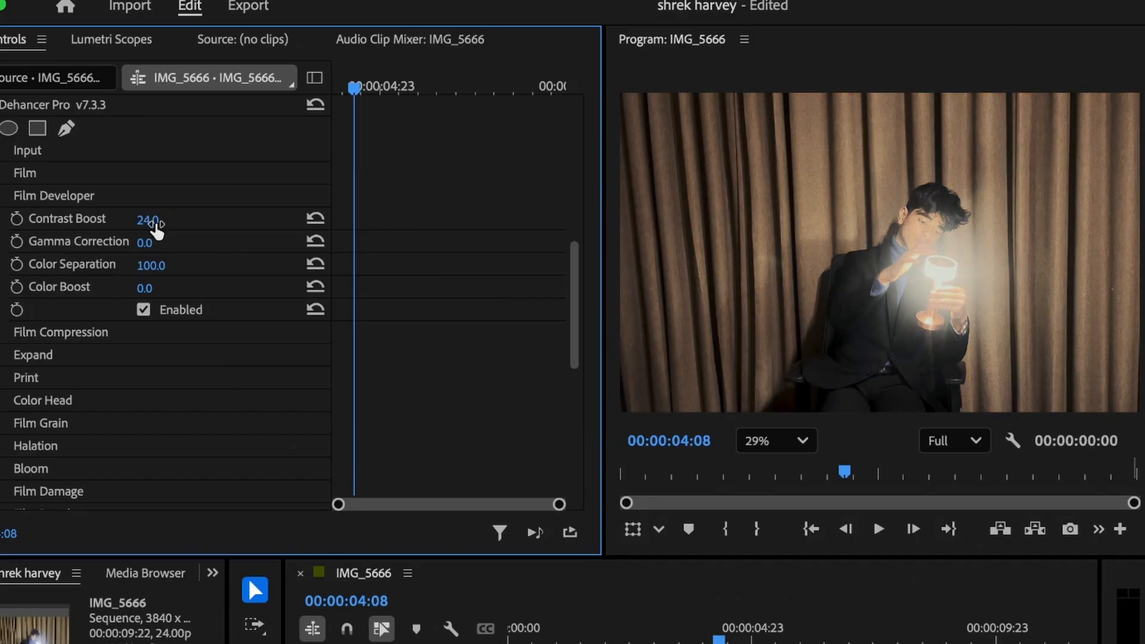
mouse_move(155, 223)
left_mouse_down()
mouse_move(168, 244)
mouse_move(159, 245)
mouse_move(211, 245)
mouse_move(161, 243)
left_mouse_up()
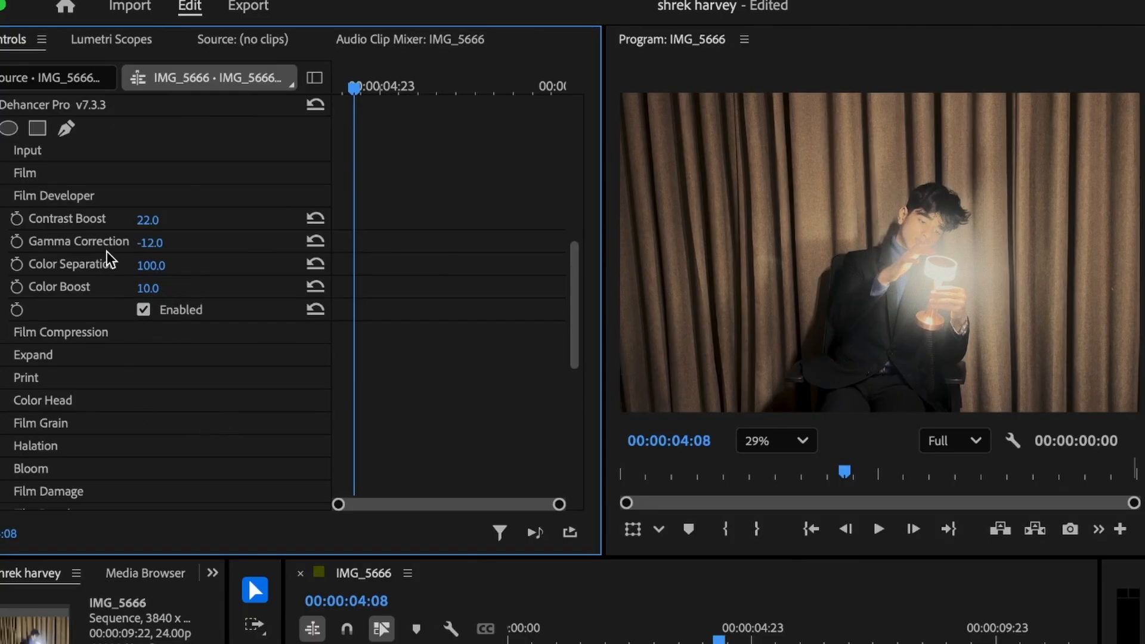
left_click(1, 196)
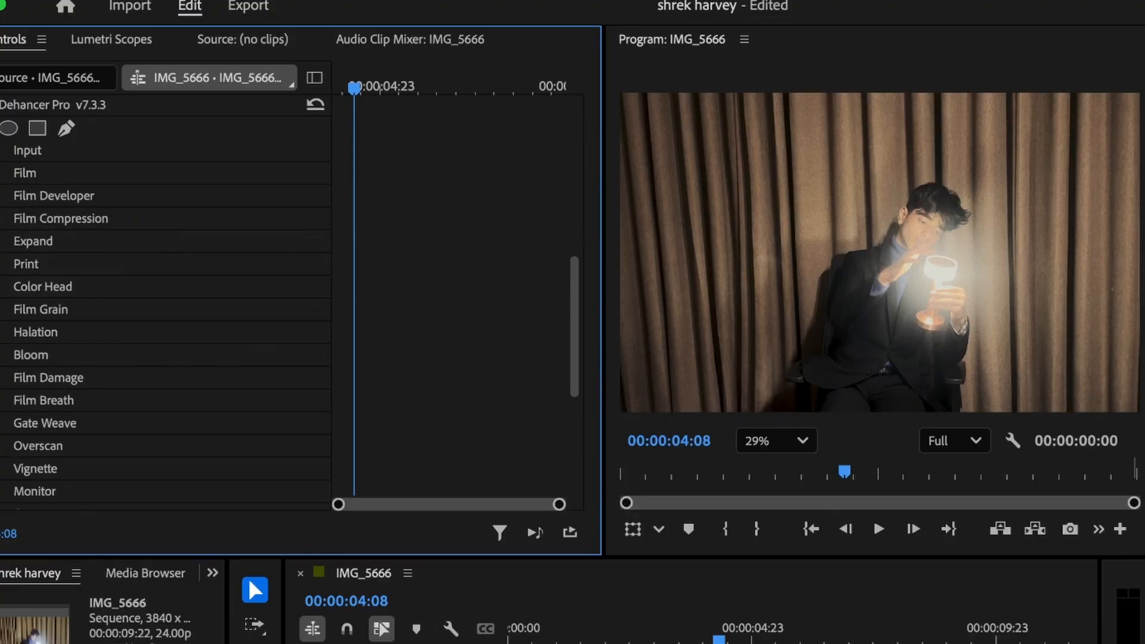
- Enable Film Compression and compare the clip with Impact at 0.0 and 60.0
left_click(1, 218)
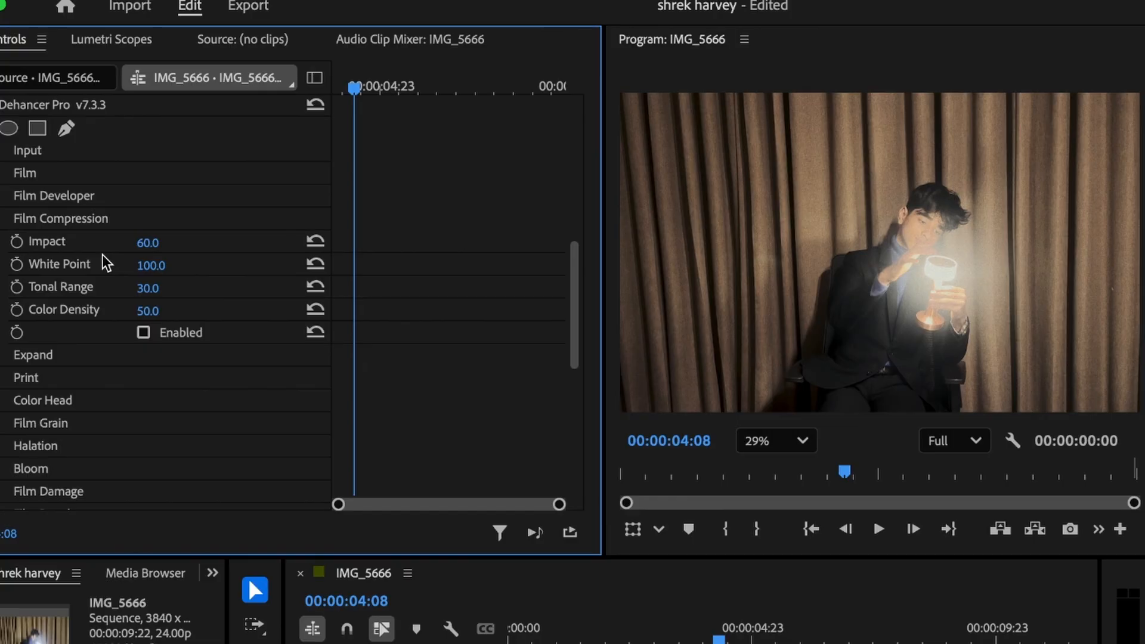
left_click(143, 334)
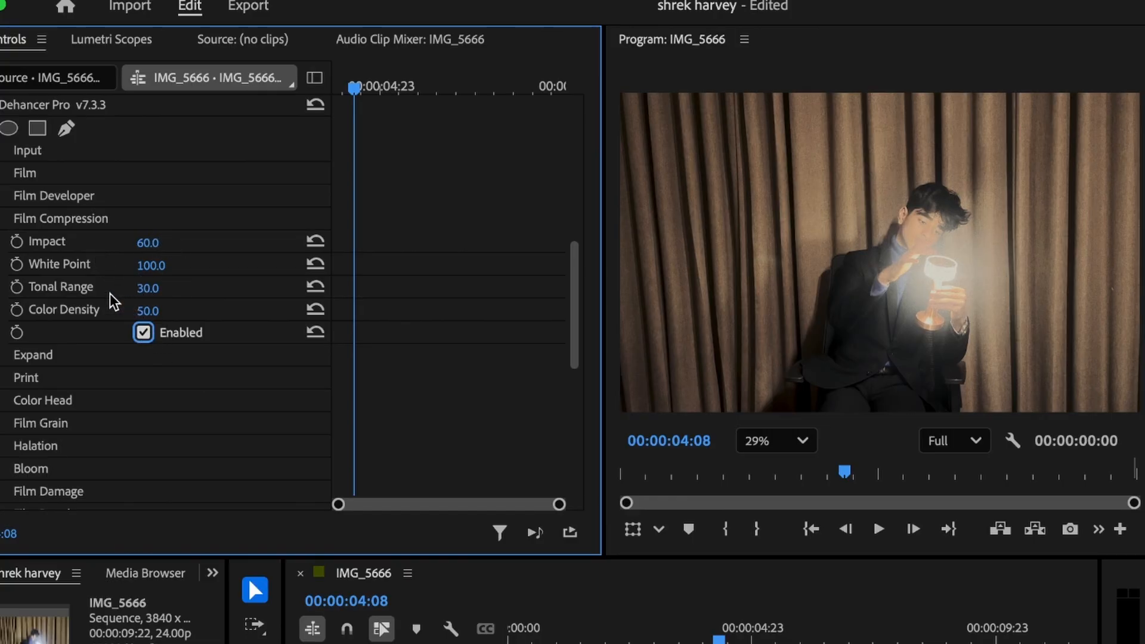
mouse_move(156, 248)
left_mouse_down()
mouse_move(181, 249)
mouse_move(110, 247)
mouse_move(191, 249)
mouse_move(163, 251)
left_mouse_up()
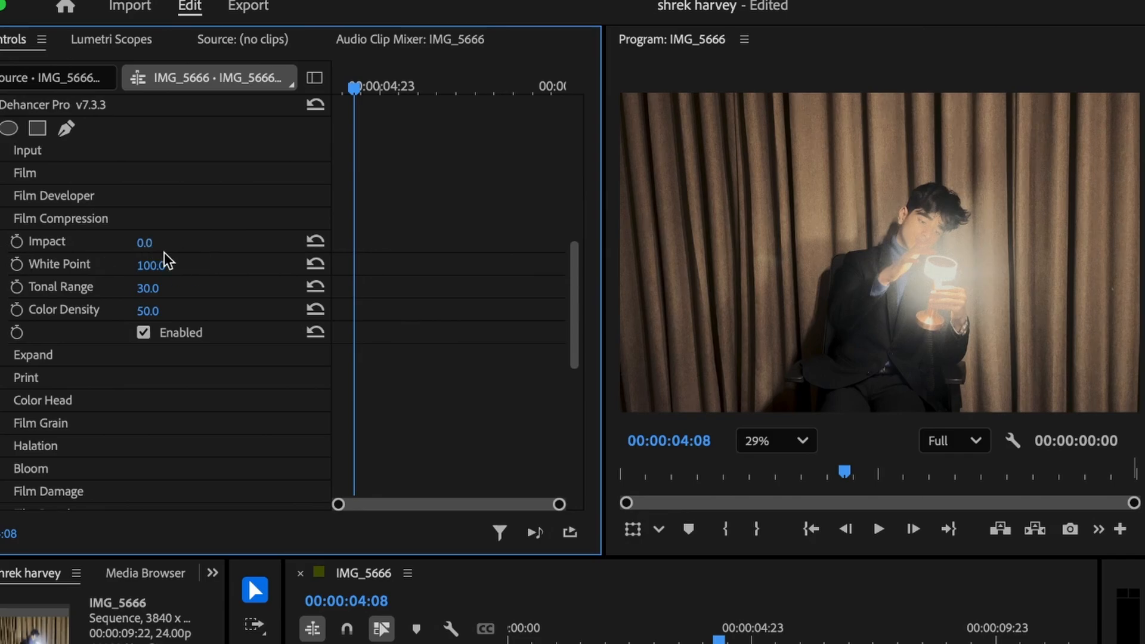
left_click(144, 242)
type("60")
key("Return")
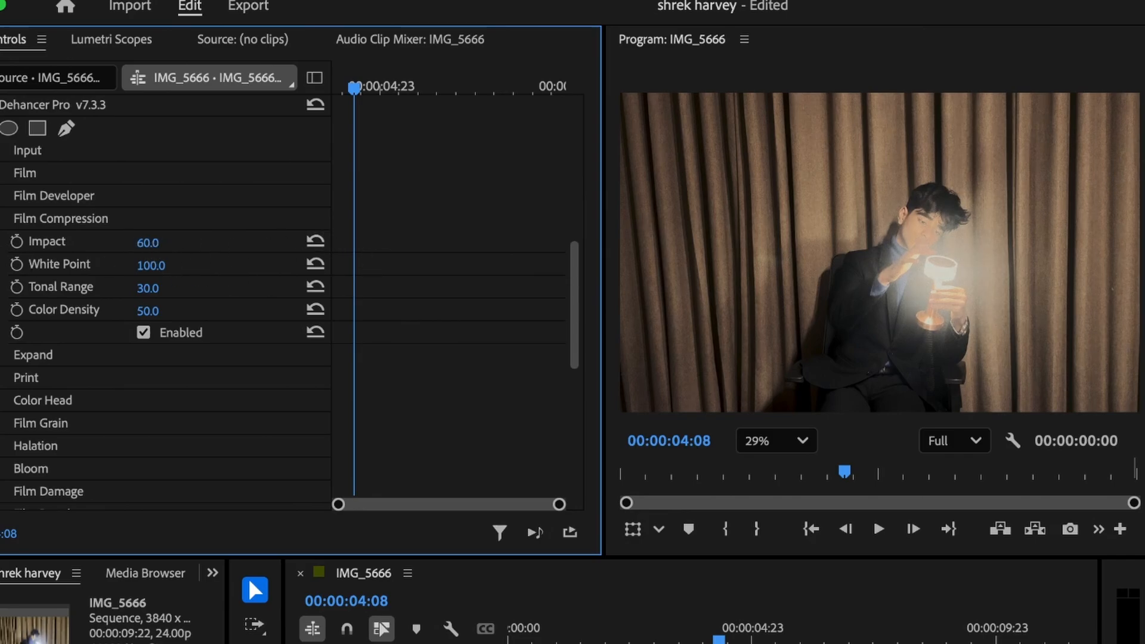
- Set the Film Compression Impact to 55.0 and its White Point to 69.0
left_click_drag(148, 243, 132, 242)
left_click_drag(148, 242, 165, 243)
left_click_drag(157, 266, 124, 265)
scroll(964, 289, "up", 3)
left_click_drag(156, 265, 139, 265)
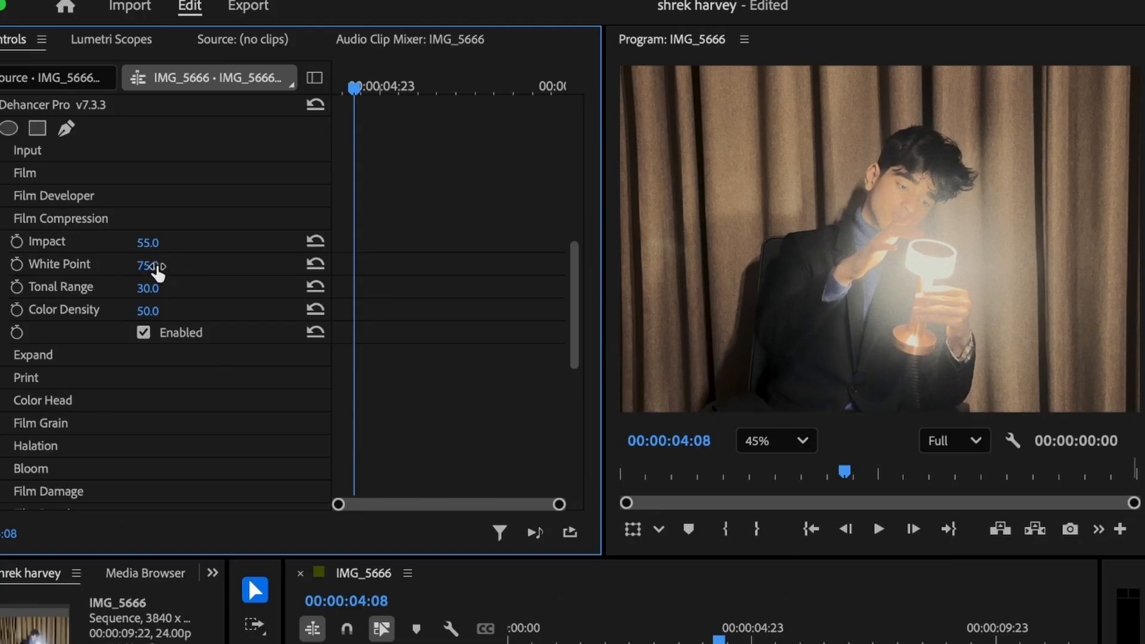
left_click_drag(157, 269, 183, 267)
- Raise the Film Compression Tonal Range, trying 65.0 before setting it to 82.0
left_click_drag(147, 288, 167, 291)
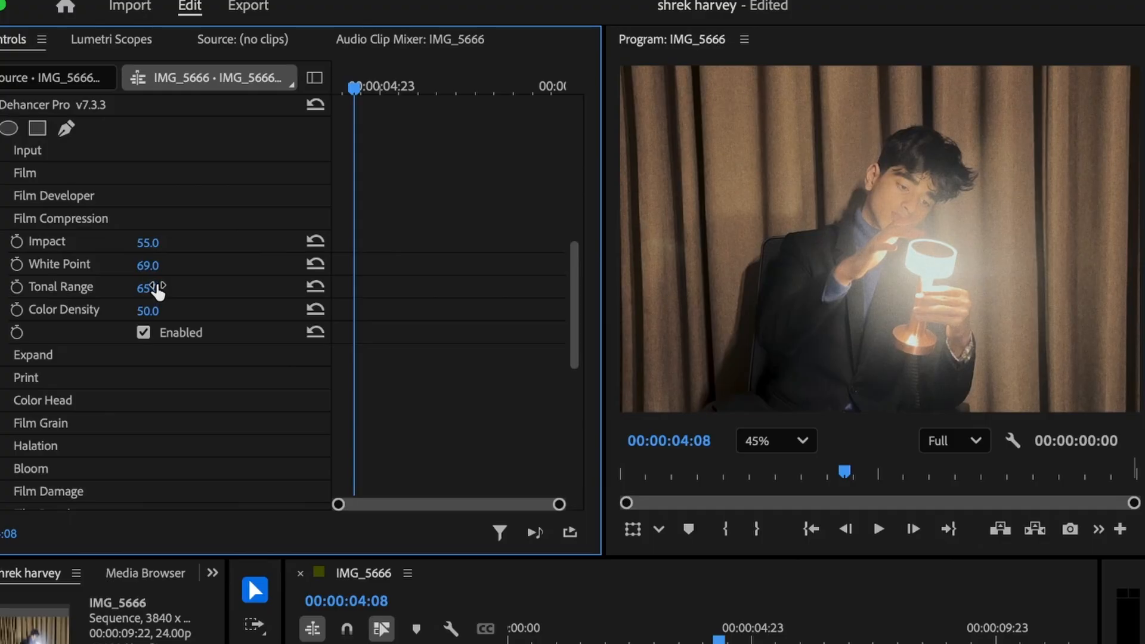
scroll(842, 276, "up", 2)
scroll(821, 284, "down", 5)
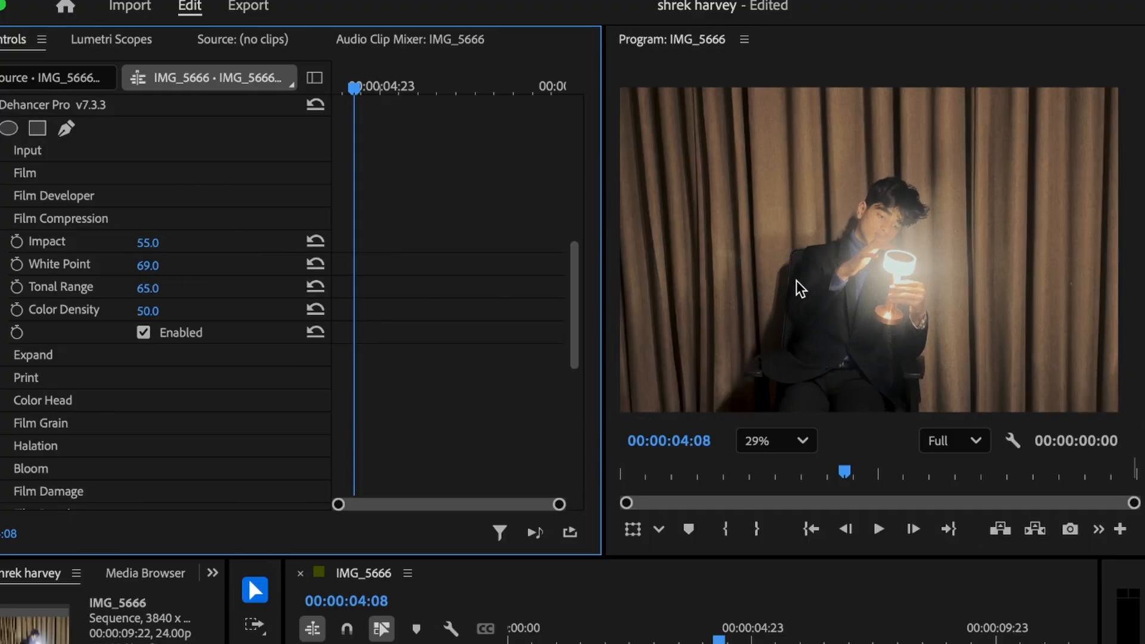
left_click_drag(151, 289, 168, 289)
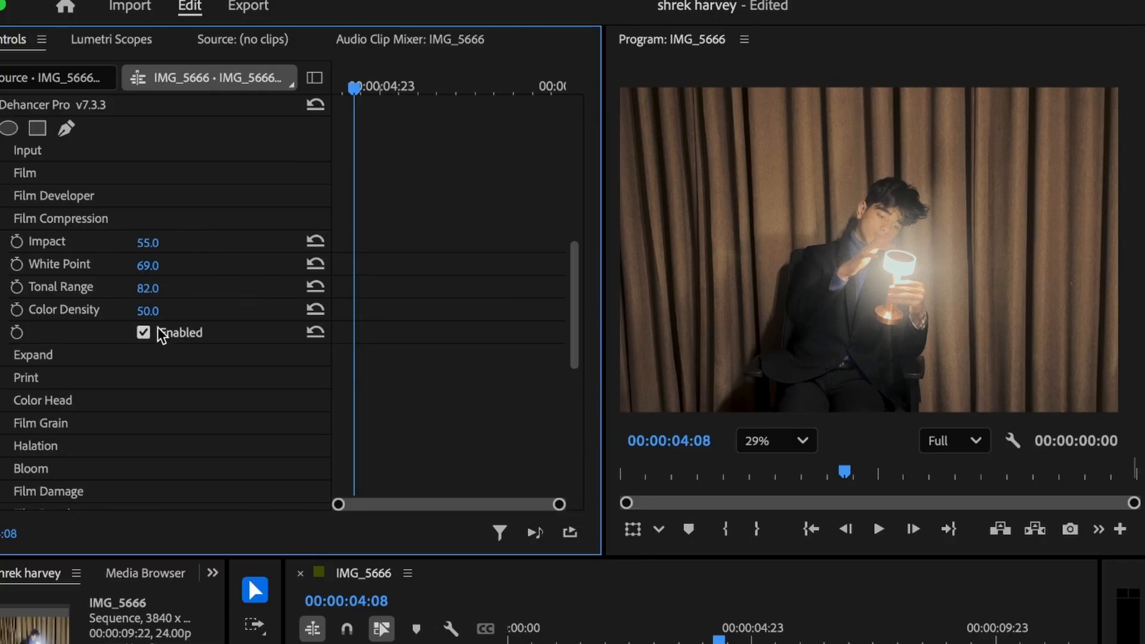
left_click_drag(153, 290, 154, 290)
left_click(2, 219)
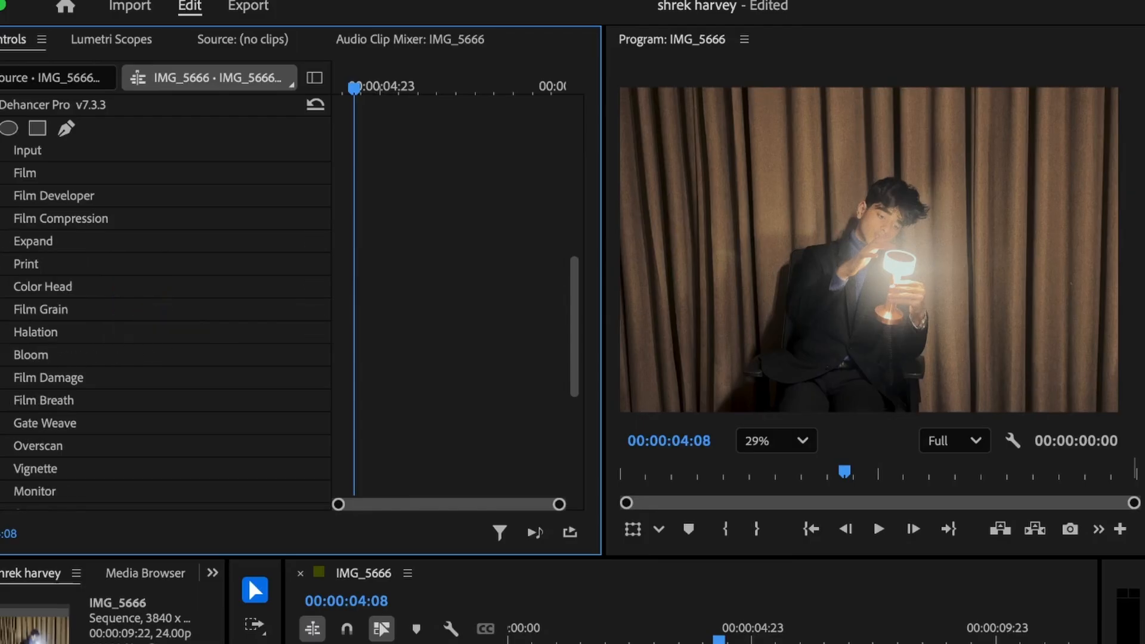
- Adjust the Black Point in the Expand settings, trying 22.0, 7.0 and 16.0 before setting it to 8.0
left_click(2, 241)
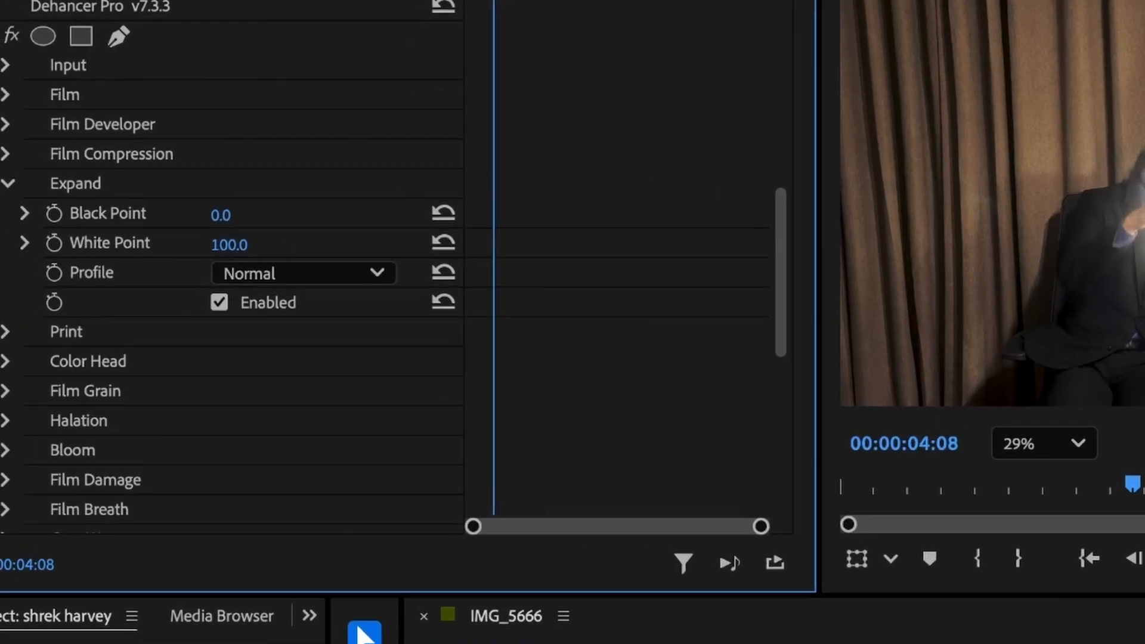
left_click_drag(151, 266, 160, 266)
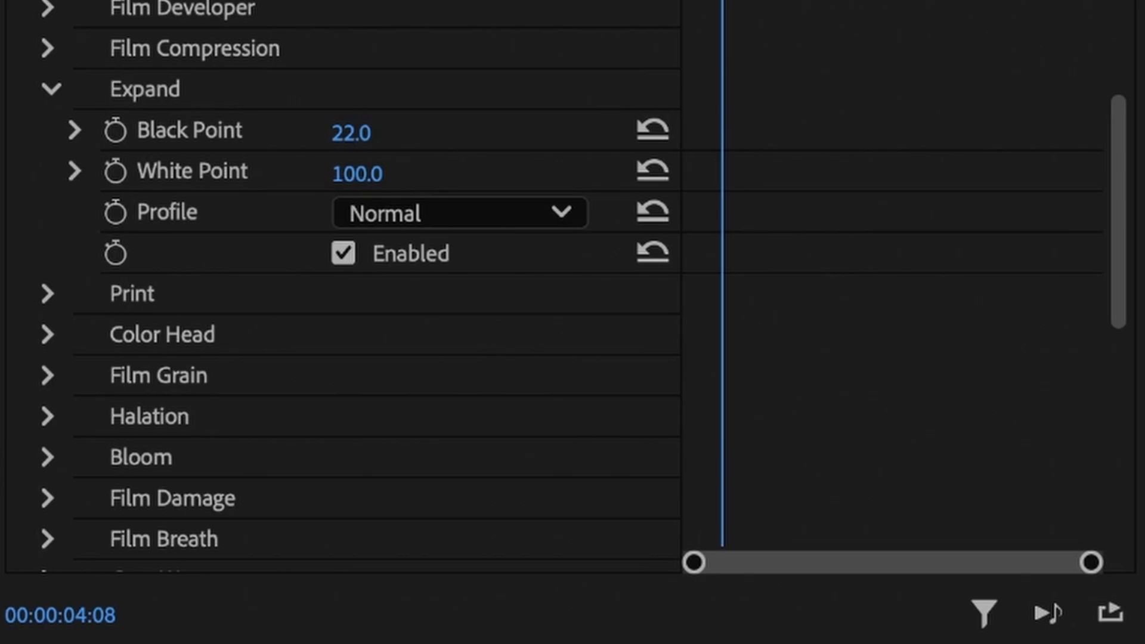
left_click_drag(387, 135, 358, 134)
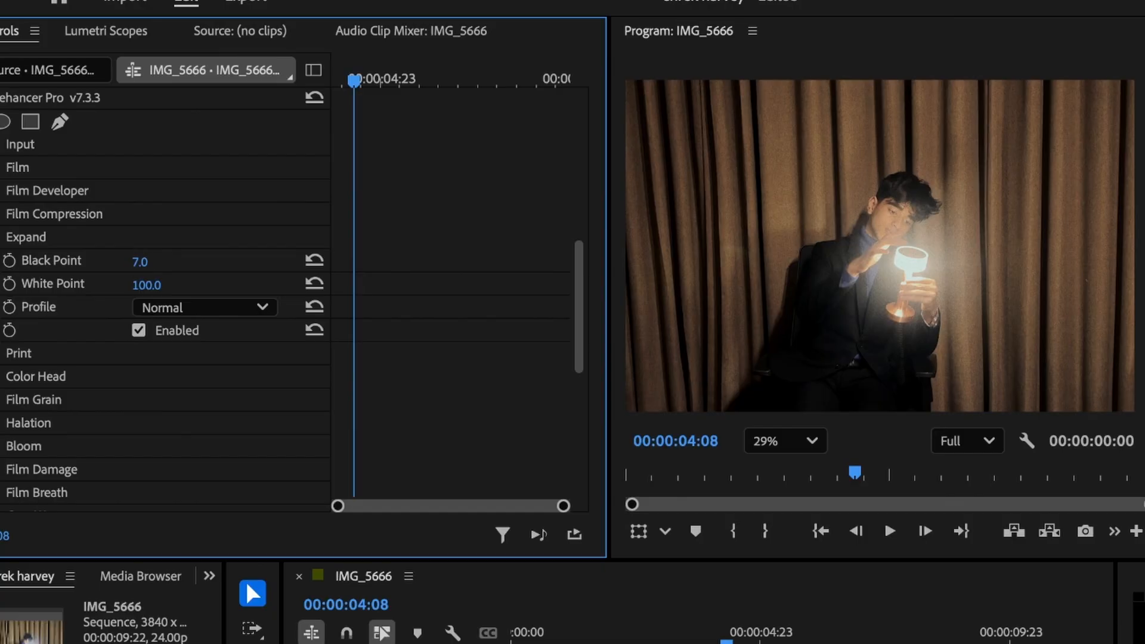
left_click_drag(141, 262, 149, 262)
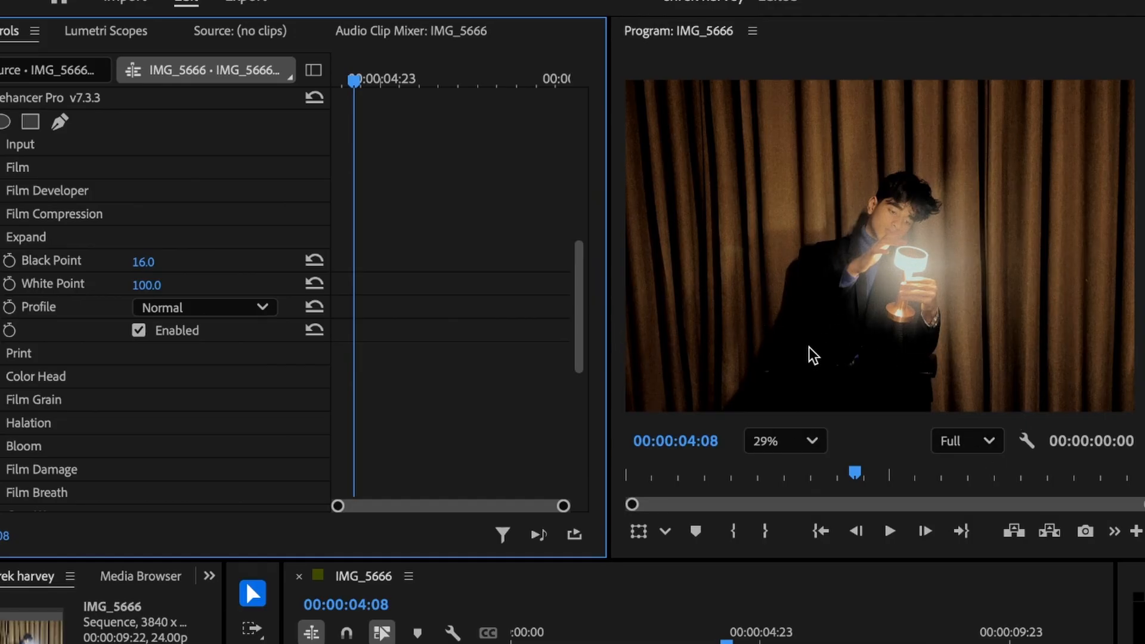
scroll(808, 352, "up", 2)
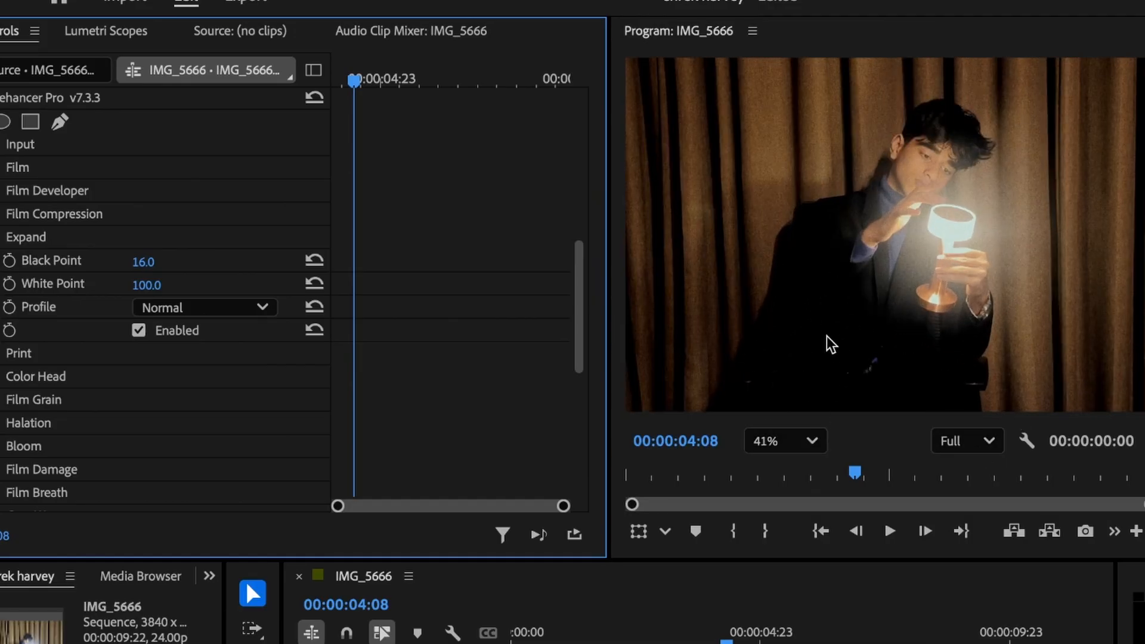
scroll(864, 342, "down", 2)
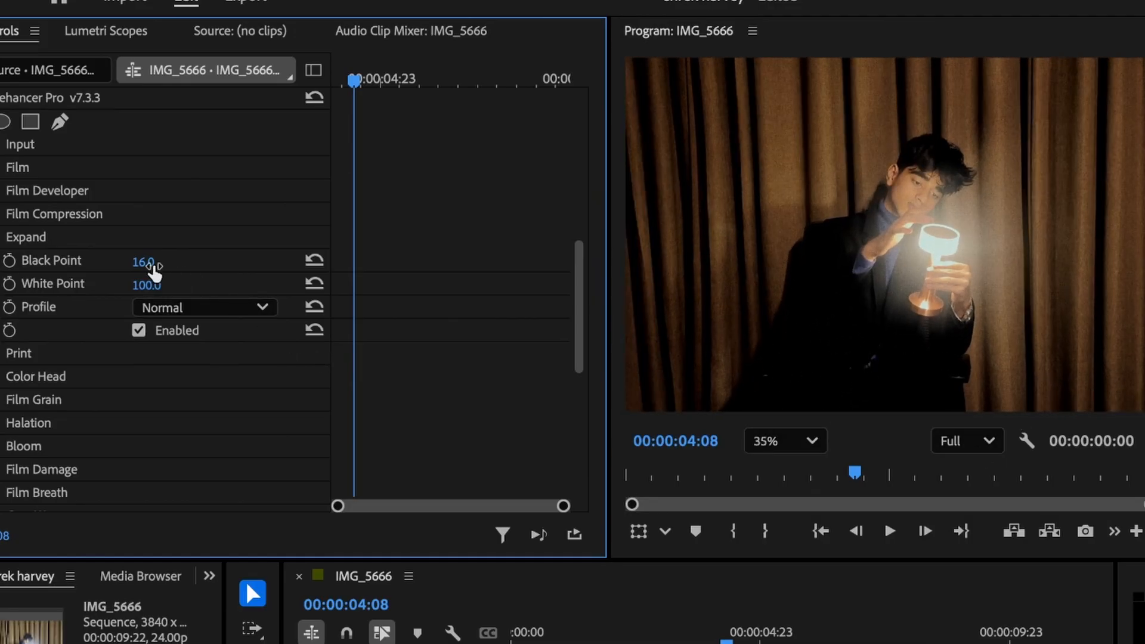
left_click_drag(153, 266, 143, 266)
scroll(701, 263, "down", 3)
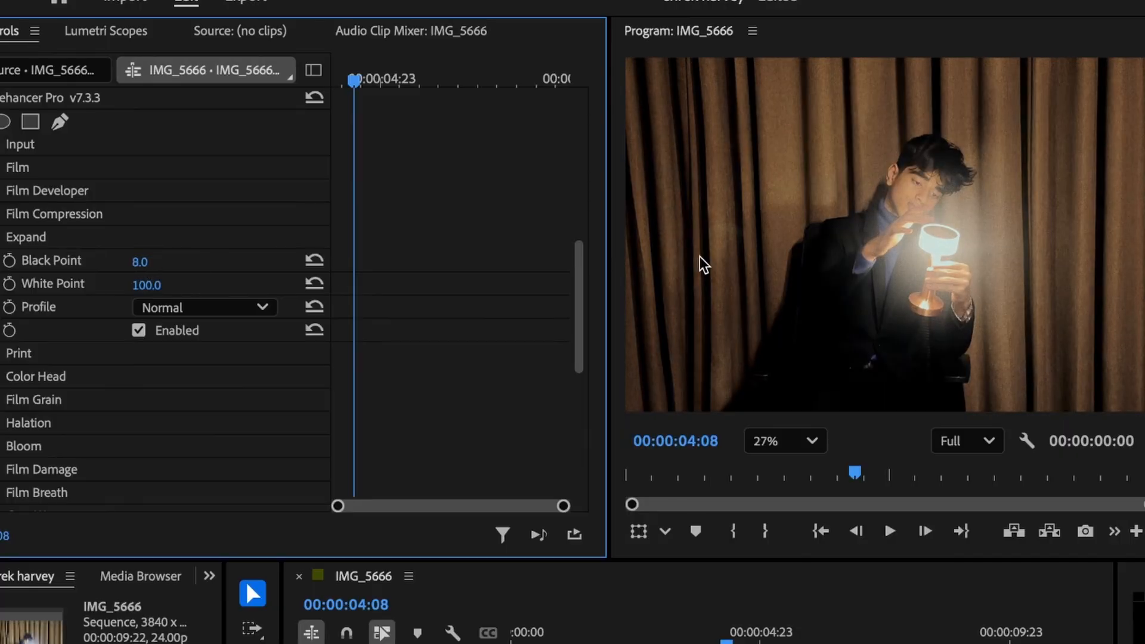
- Set the White Point in the Expand settings to 90.0
scroll(888, 301, "up", 1)
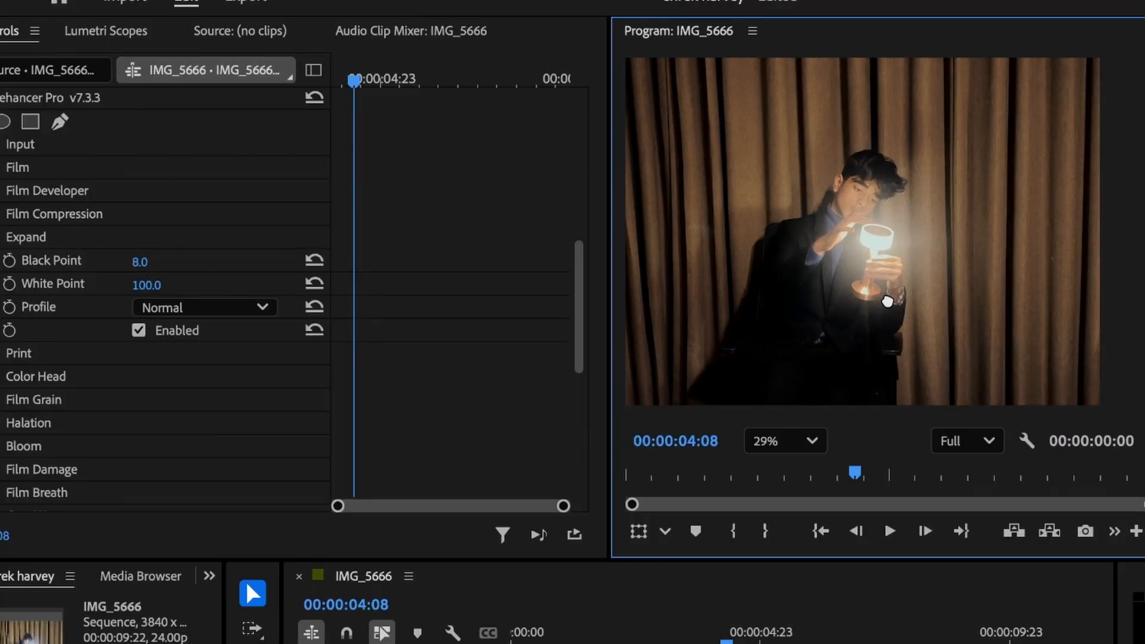
left_click_drag(894, 302, 910, 303)
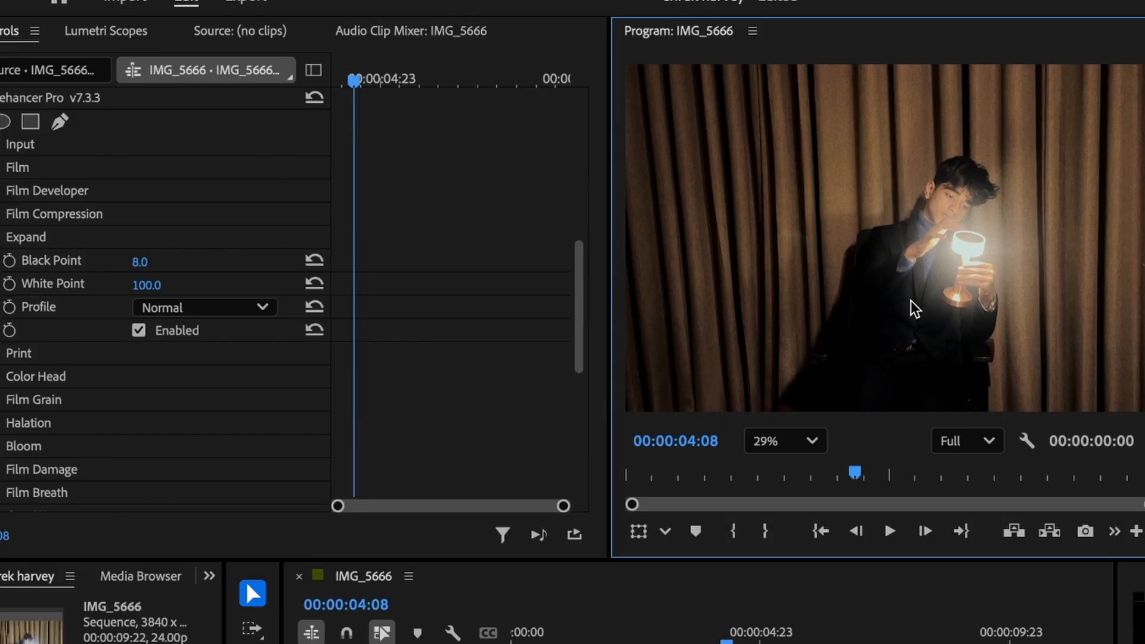
mouse_move(146, 285)
left_mouse_down()
mouse_move(136, 285)
mouse_move(157, 289)
left_mouse_up()
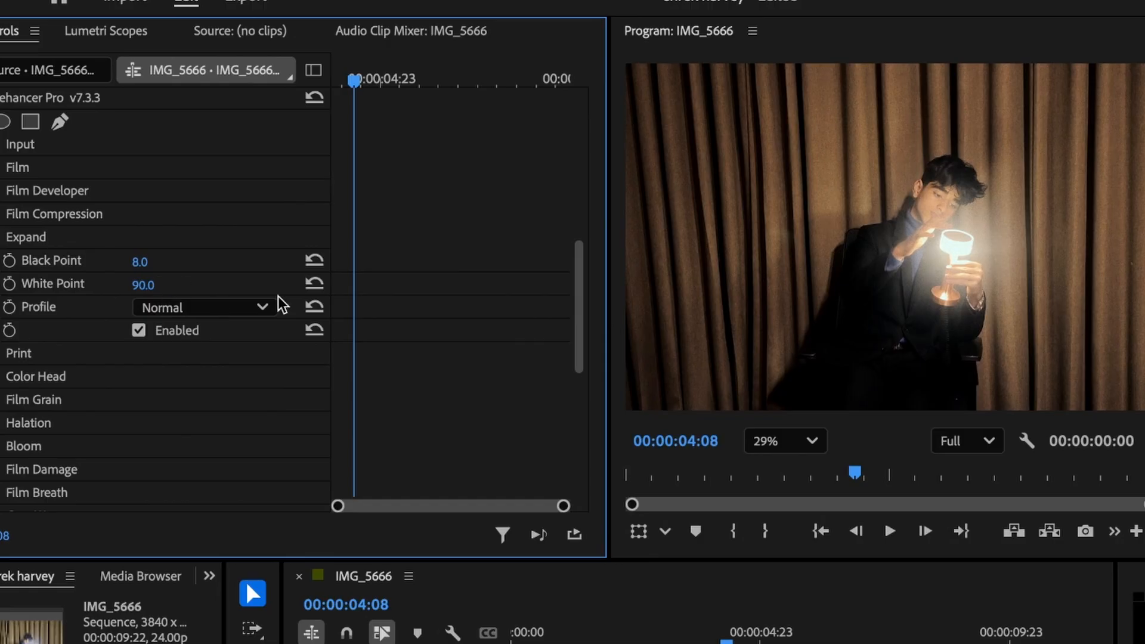
- Try the Luma profile in the Expand settings and return the profile to Normal
left_click(251, 308)
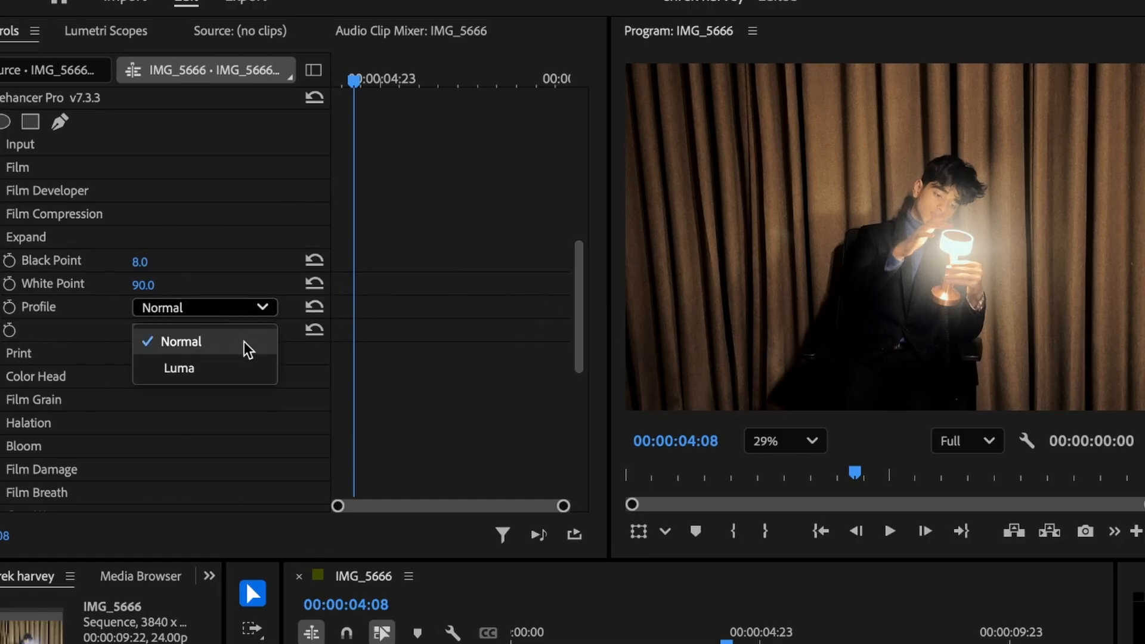
left_click(238, 367)
left_click(253, 308)
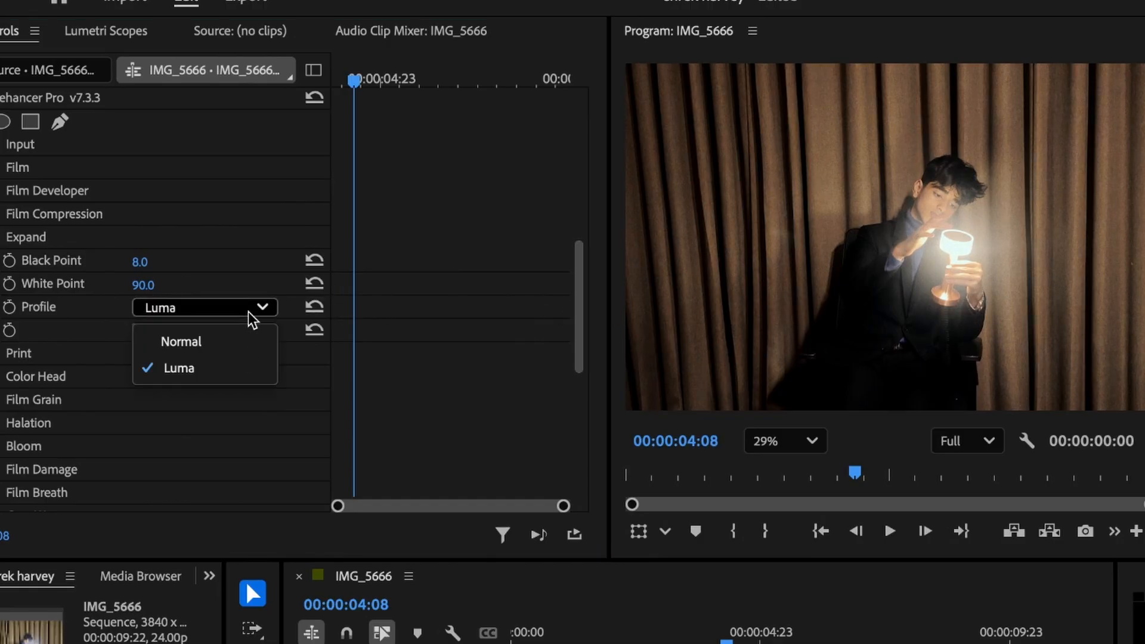
left_click(230, 343)
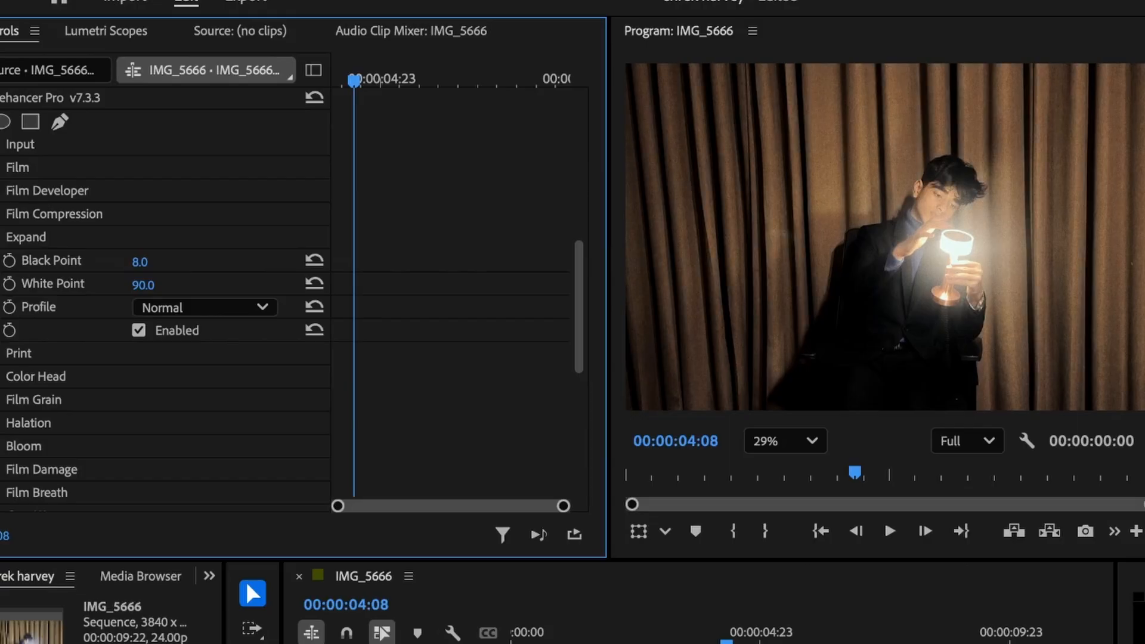
- Try the Kodak 2383 Print Film profile in the Print settings and switch the profile to Kodak Endura Glossy Paper
left_click(1, 238)
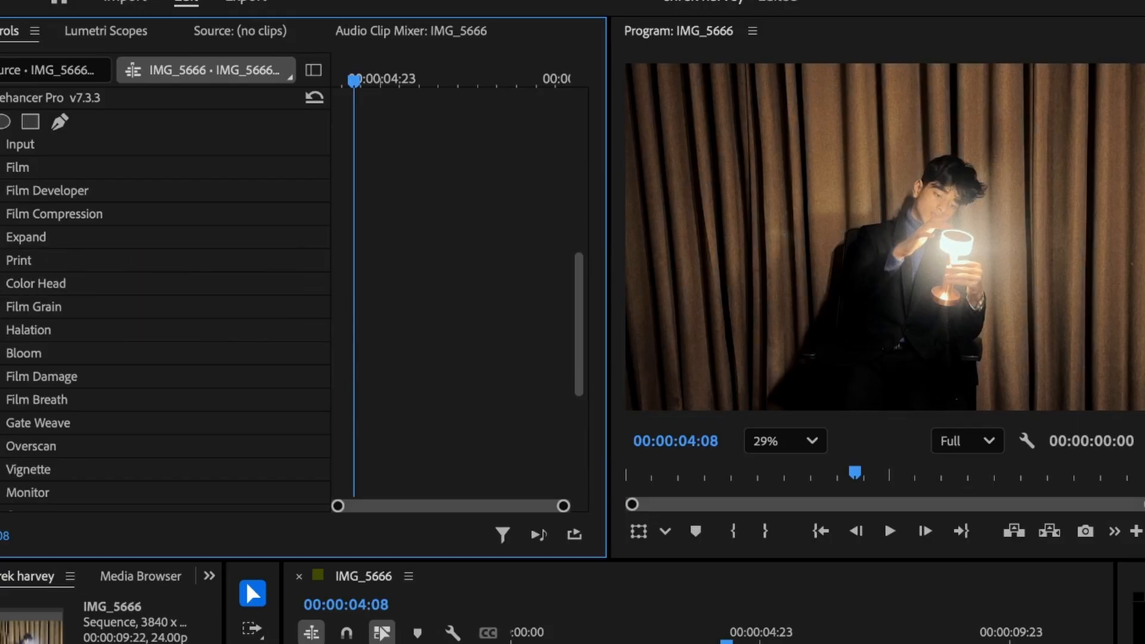
left_click(1, 260)
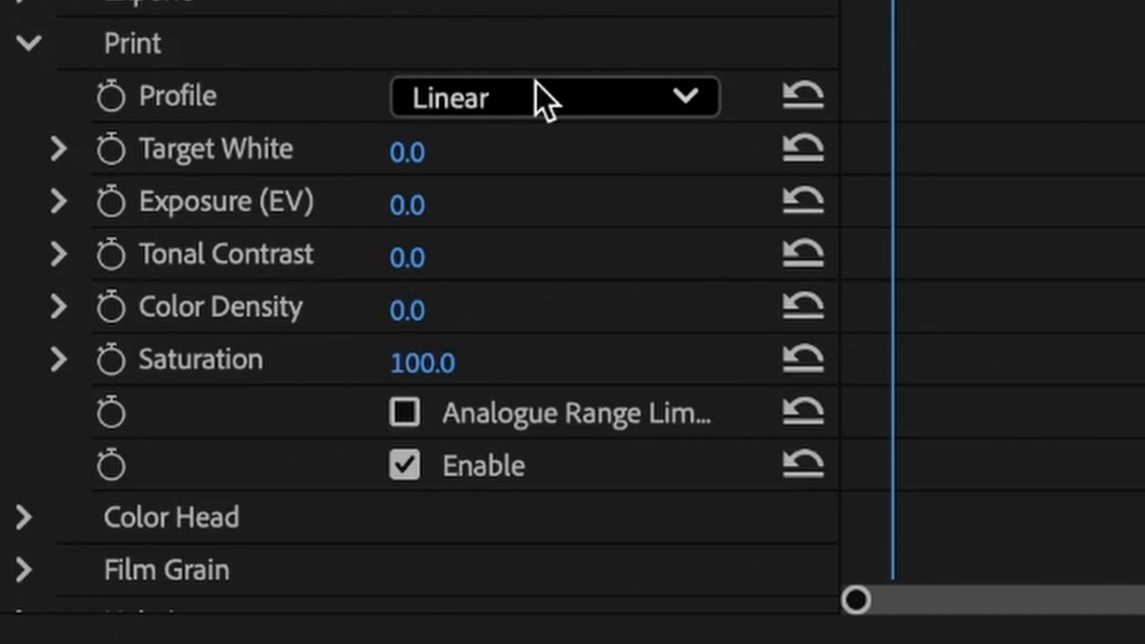
left_click(558, 103)
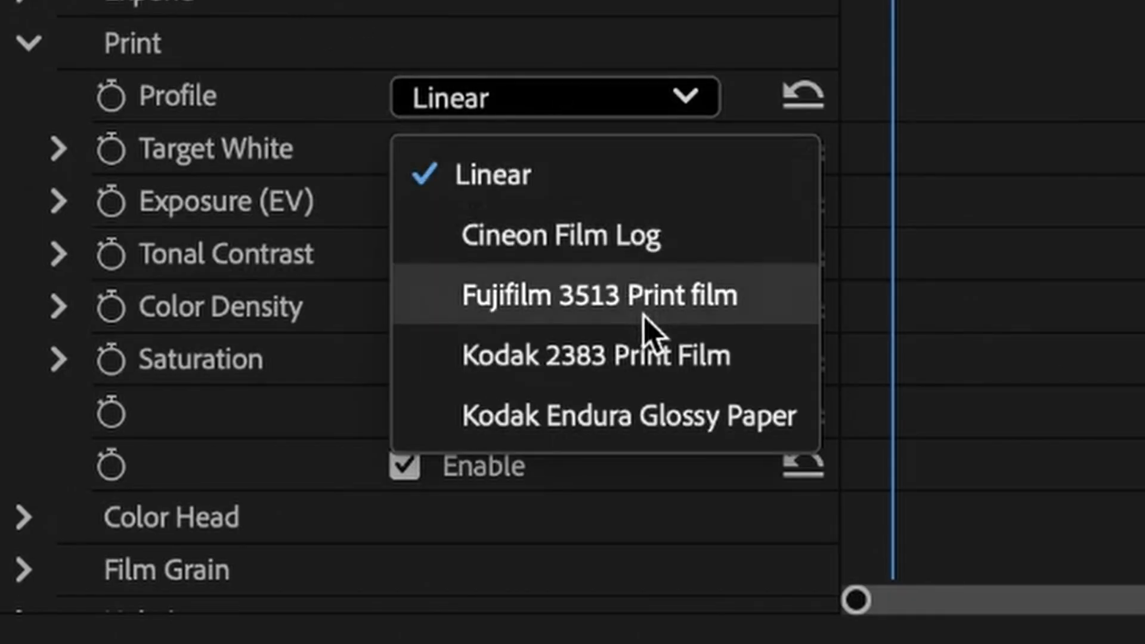
left_click(669, 357)
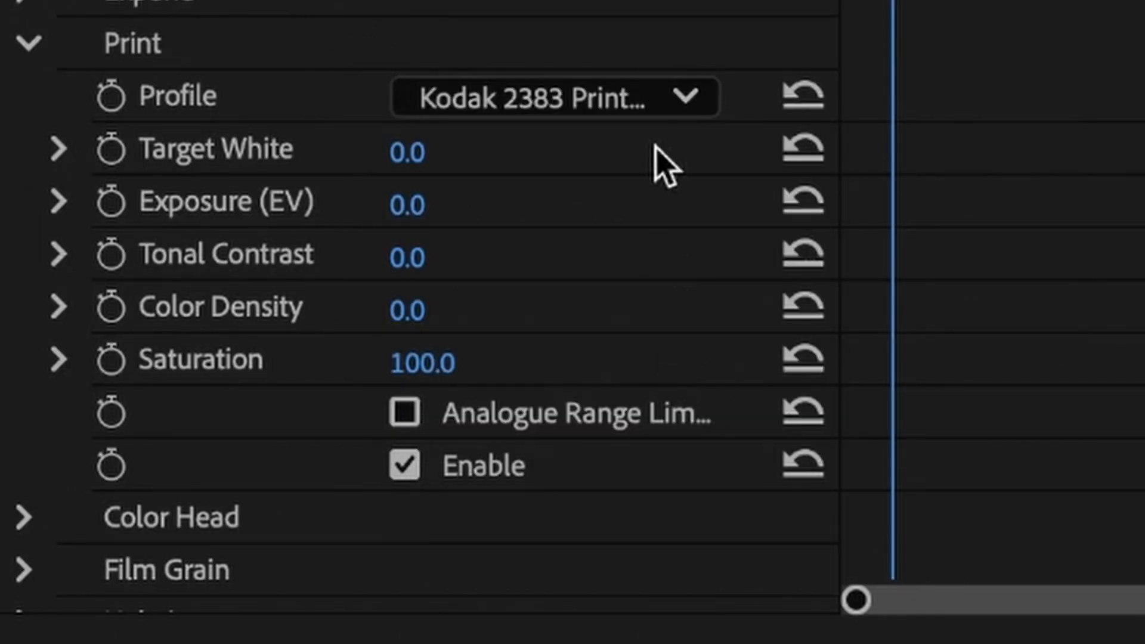
left_click(674, 102)
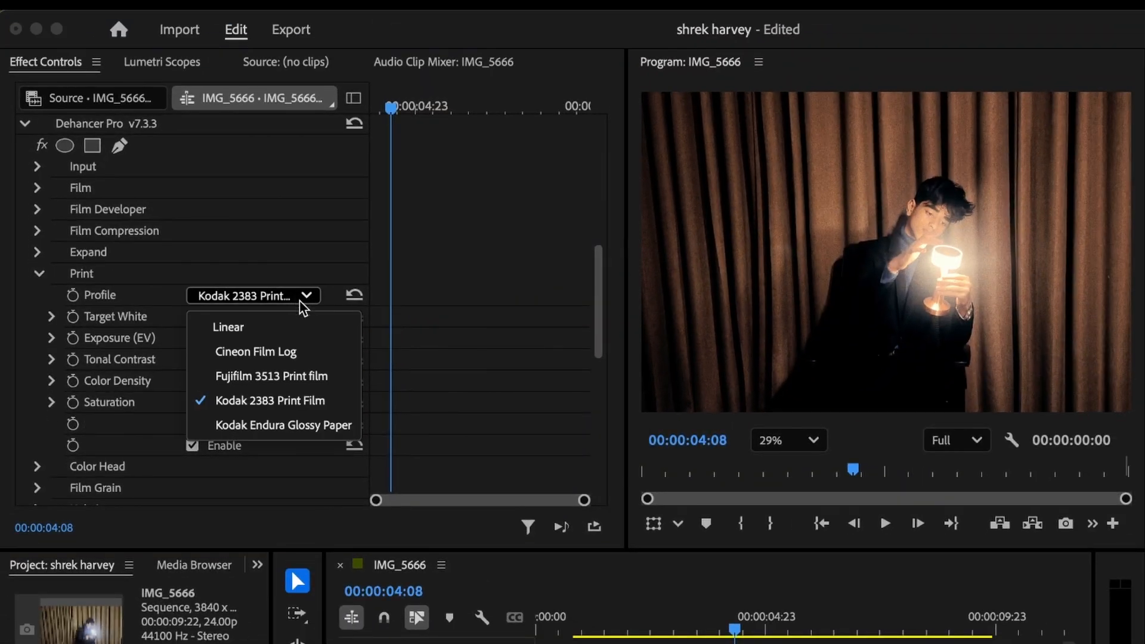
left_click(316, 425)
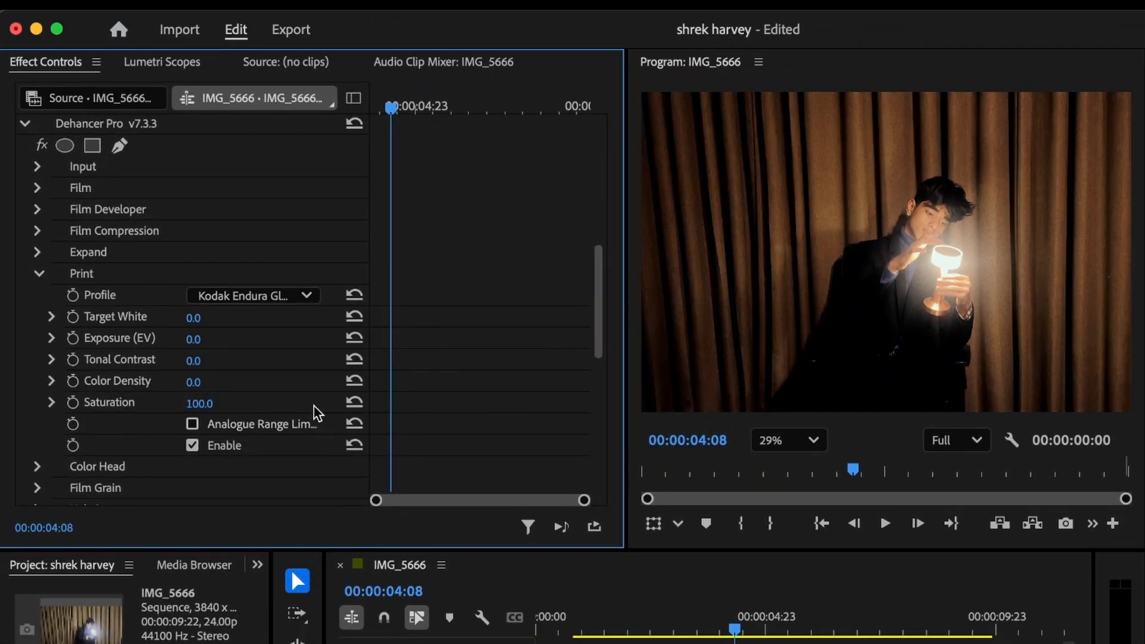
- Try the Kodak 2383 Print Film profile again in the Print settings and return the profile to Kodak Endura Glossy Paper
left_click(307, 296)
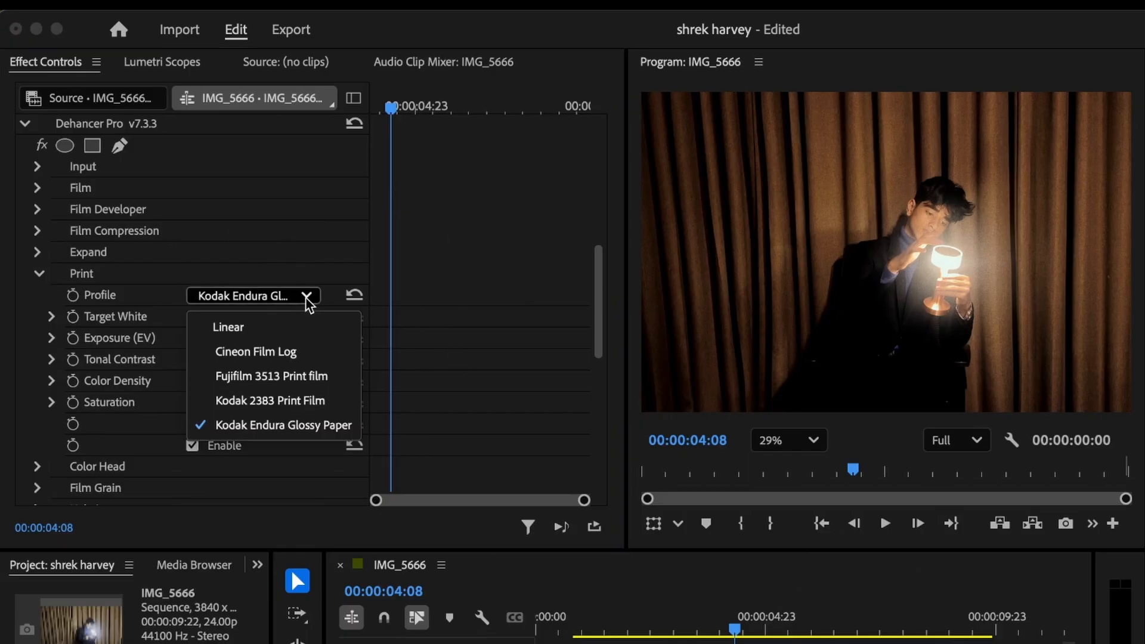
left_click(306, 401)
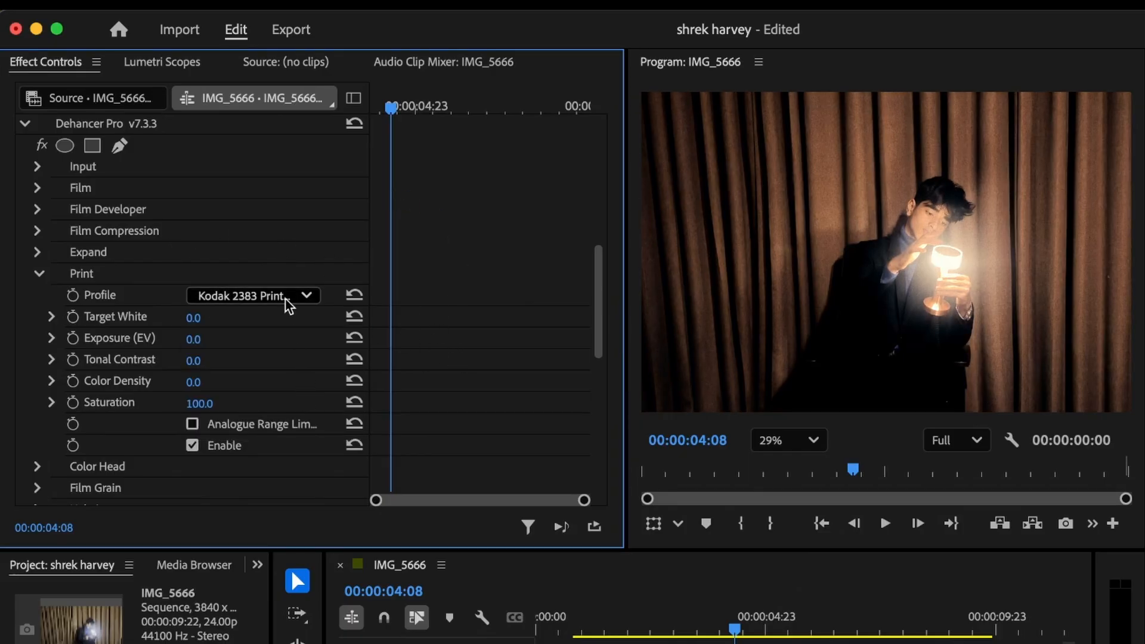
left_click(301, 296)
left_click(302, 425)
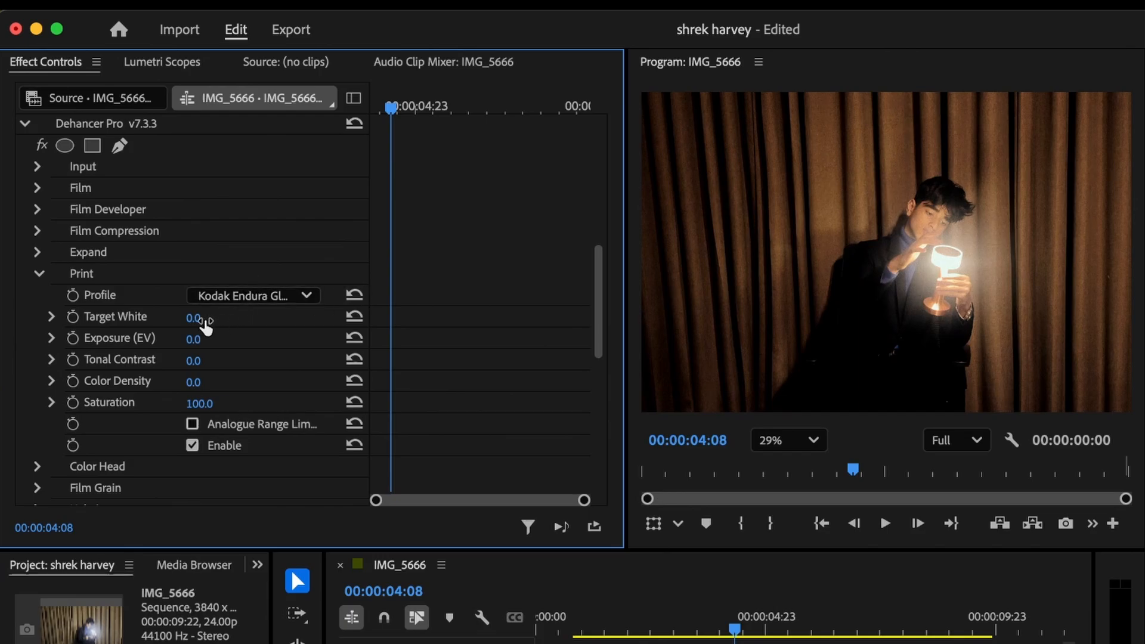
- Set the Target White to 1.0 and the Exposure (EV) to -0.7 in the Print settings
left_click_drag(205, 324, 218, 324)
left_click_drag(207, 321, 213, 320)
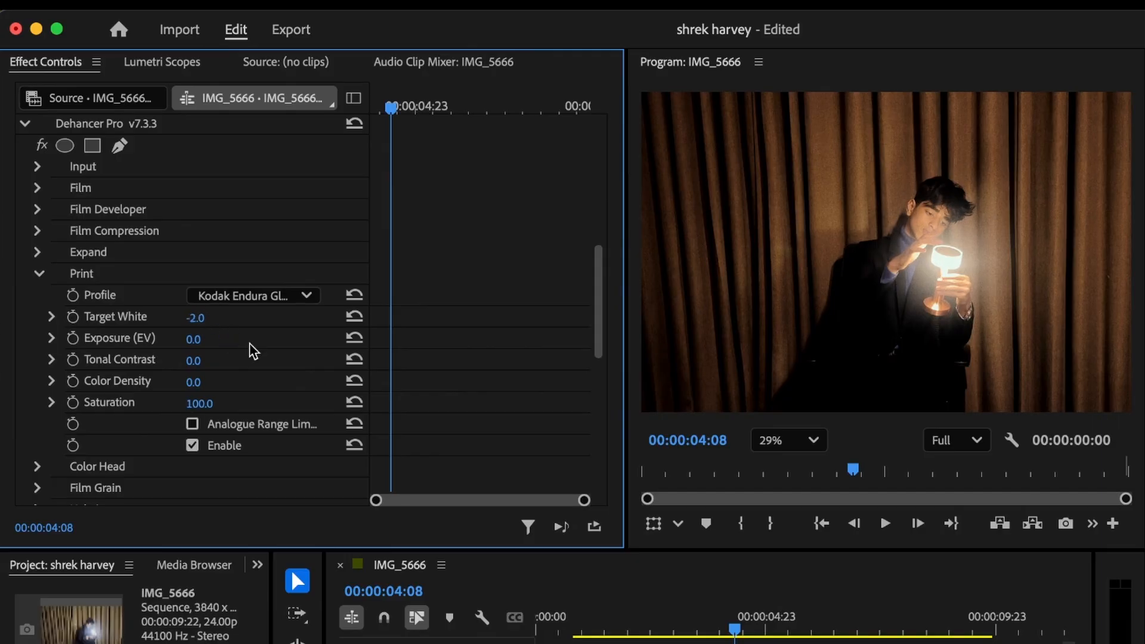
left_click_drag(194, 318, 218, 358)
left_click_drag(212, 319, 183, 321)
left_click_drag(196, 340, 217, 343)
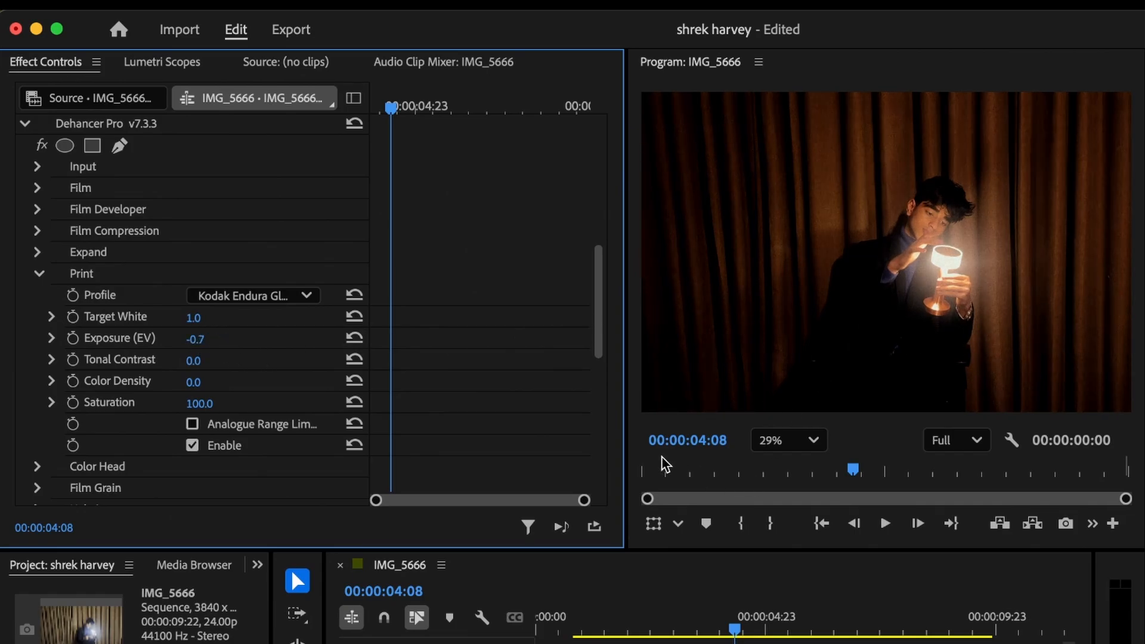
- Adjust the Tonal Contrast in the Print settings, trying 9.0 and -26.0 before setting it to 19.0
left_click_drag(195, 364, 202, 363)
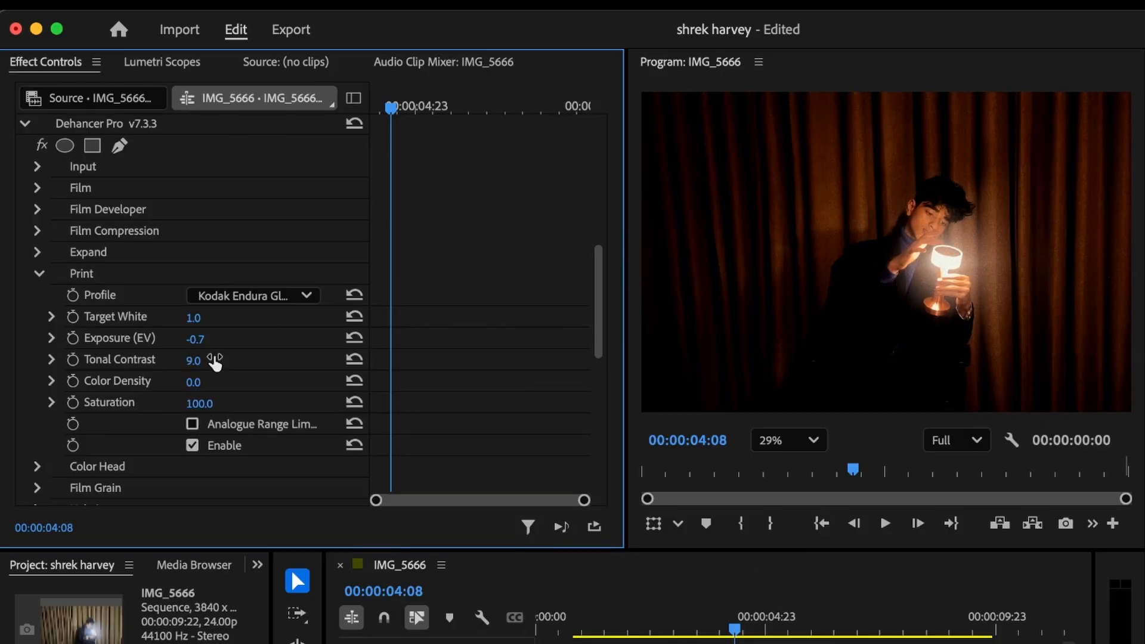
mouse_move(194, 361)
left_mouse_down()
mouse_move(179, 363)
mouse_move(203, 362)
mouse_move(191, 362)
left_mouse_up()
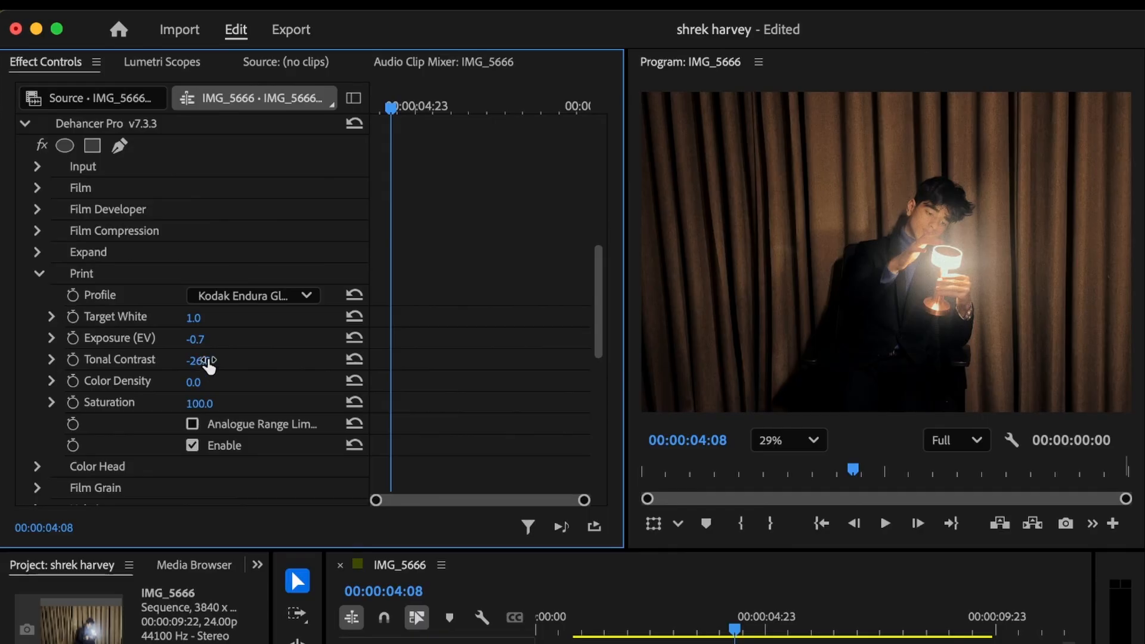
left_click_drag(202, 363, 255, 363)
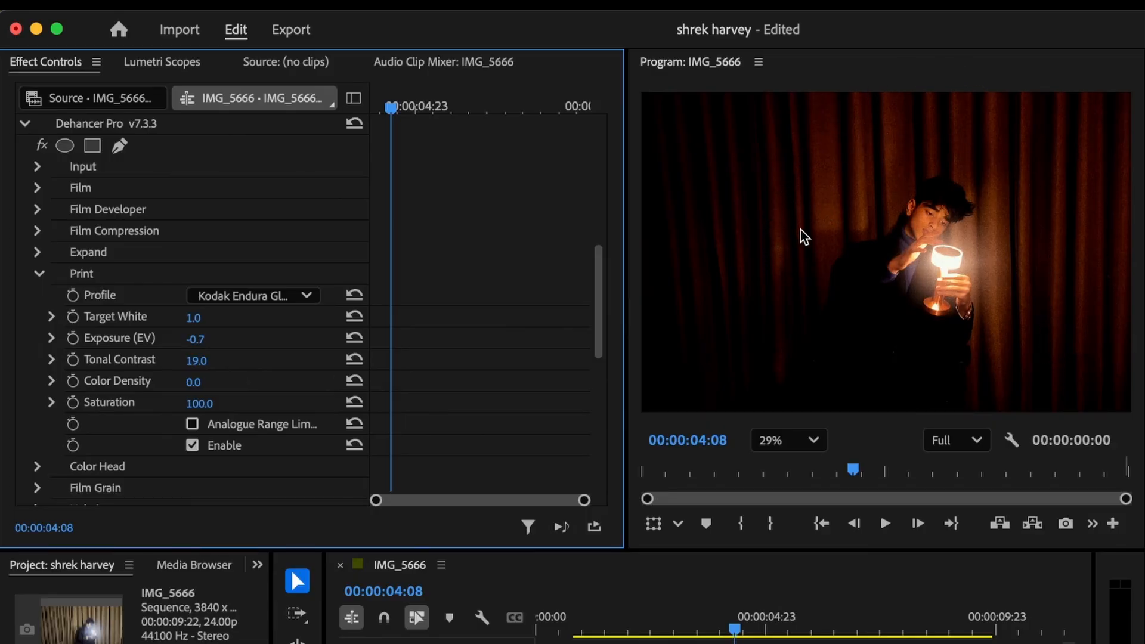
- Check the image with the False Color IRE and Clipping Indication overlays in the Monitor settings, and turn both off
scroll(250, 356, "down", 10)
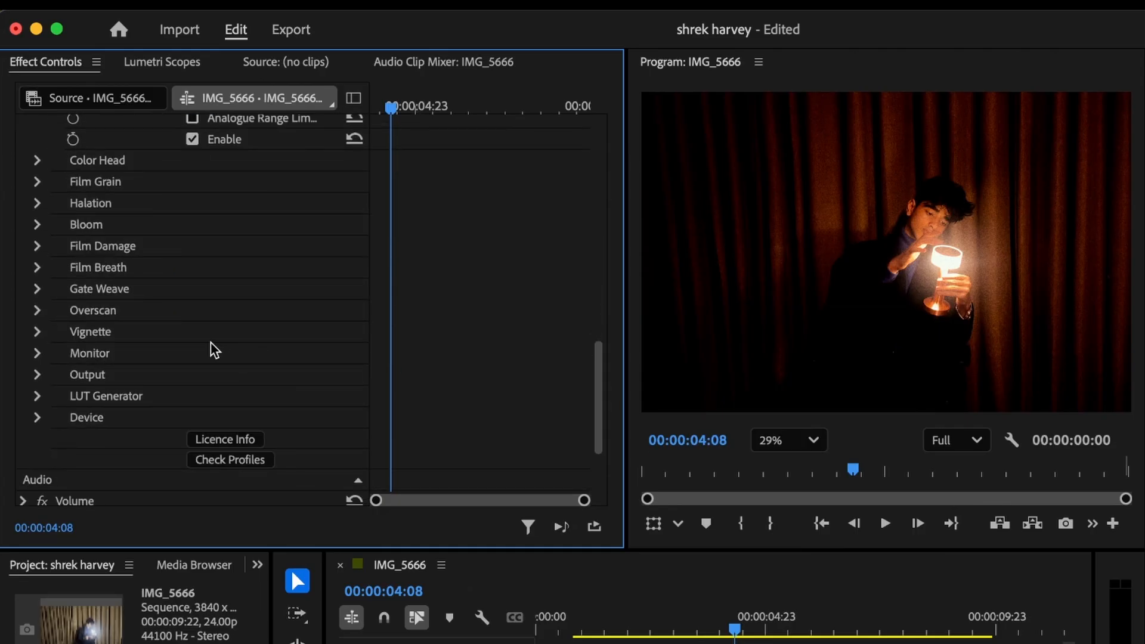
left_click(37, 372)
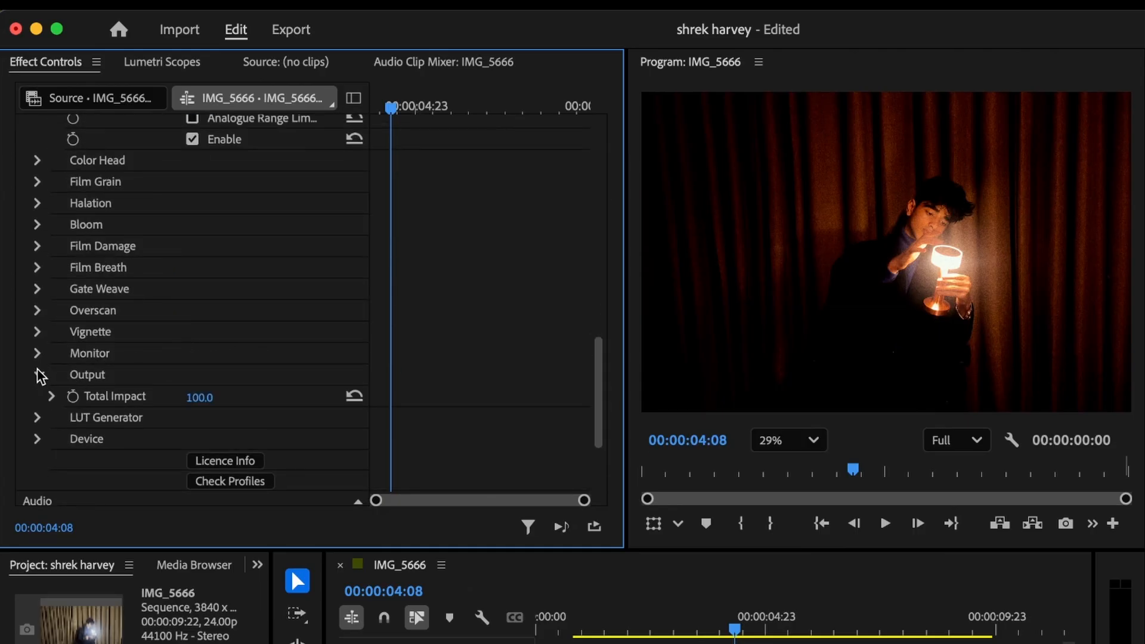
left_click(37, 371)
left_click(38, 353)
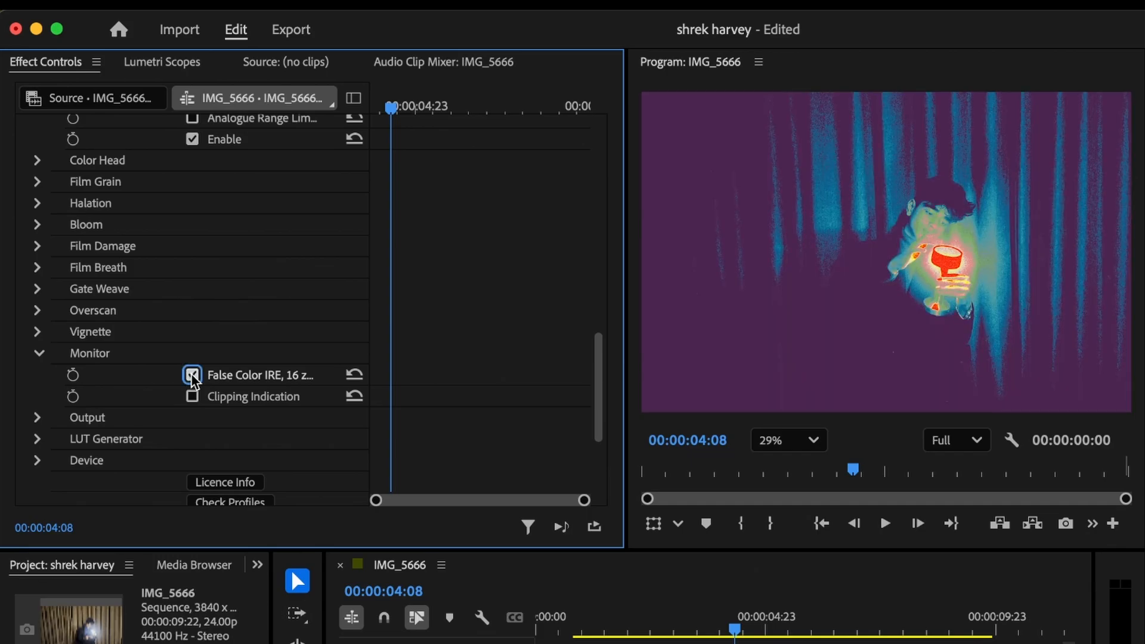
left_click(192, 396)
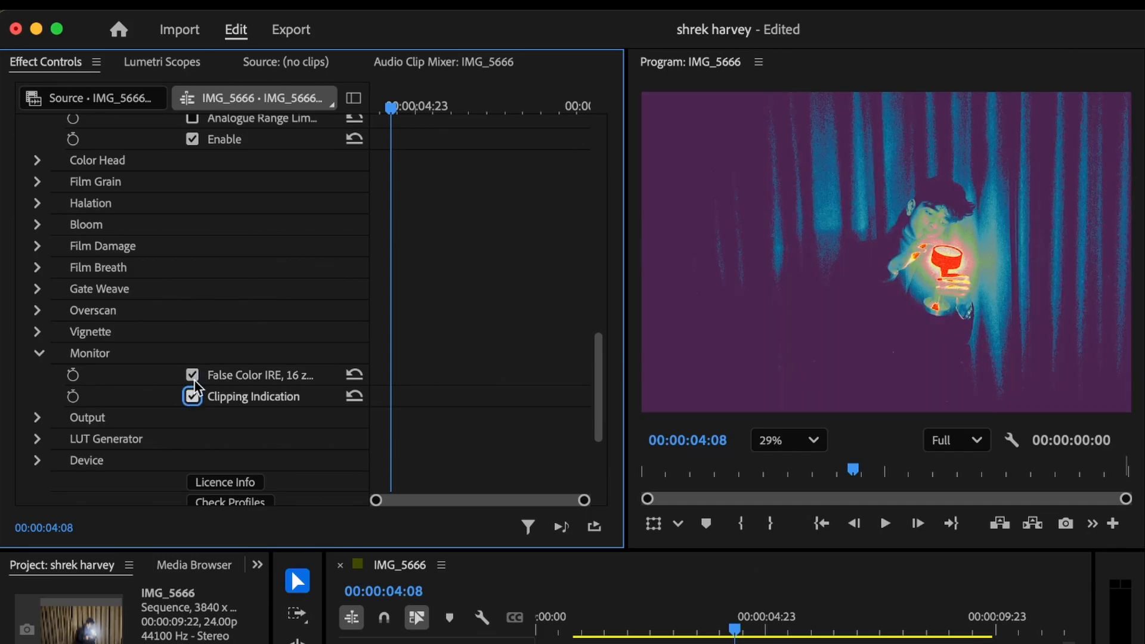
left_click(192, 375)
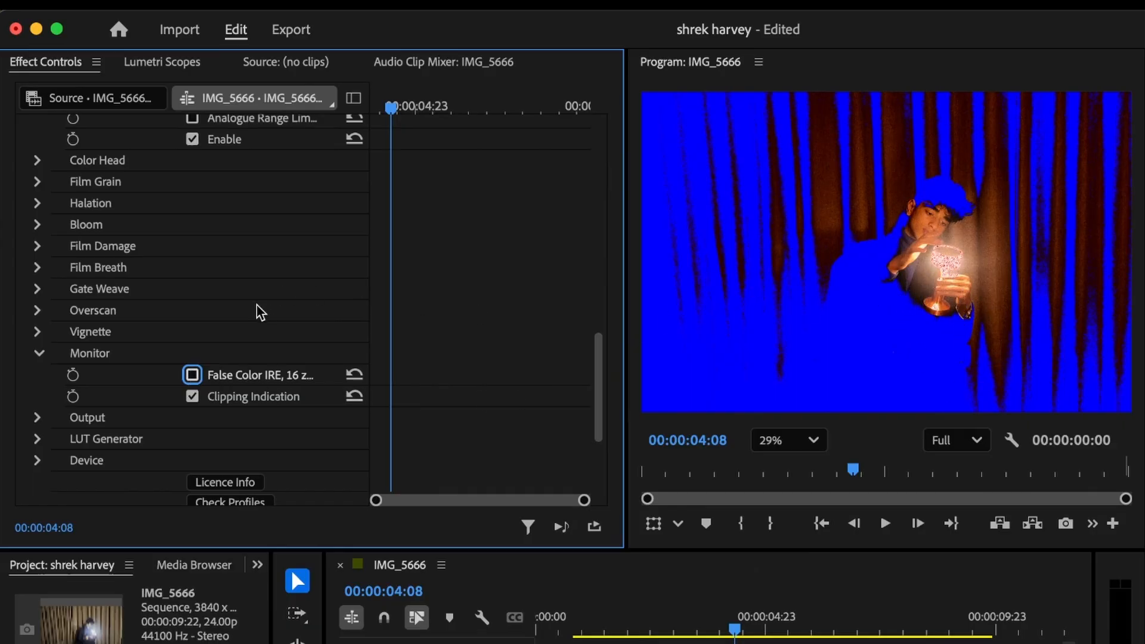
left_click(192, 375)
left_click(193, 396)
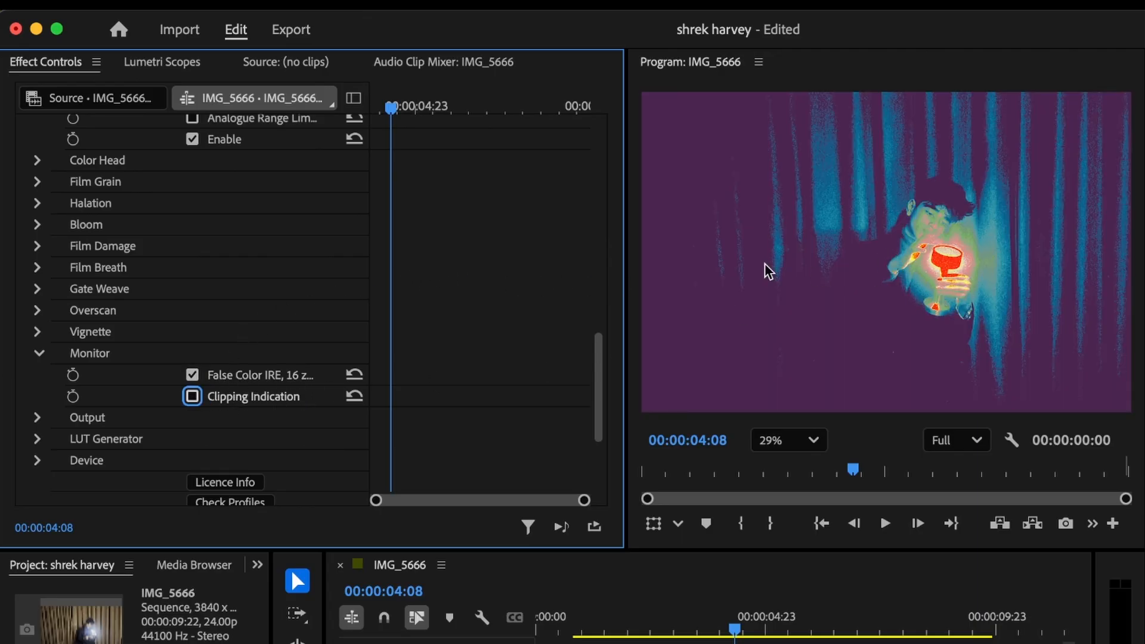
left_click(193, 375)
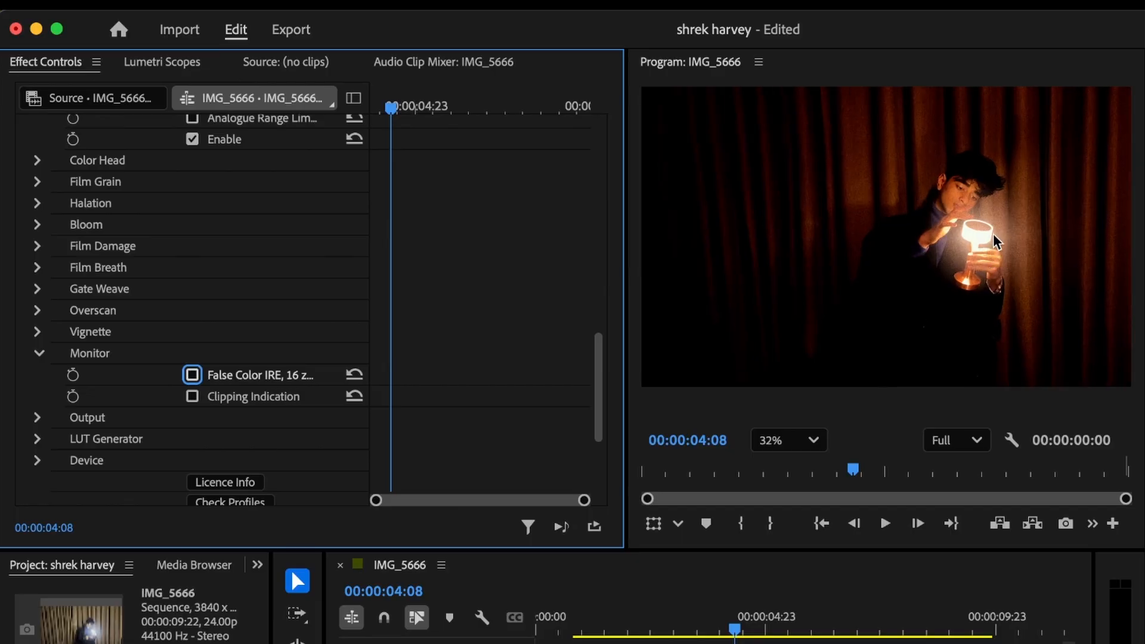
left_click(995, 232)
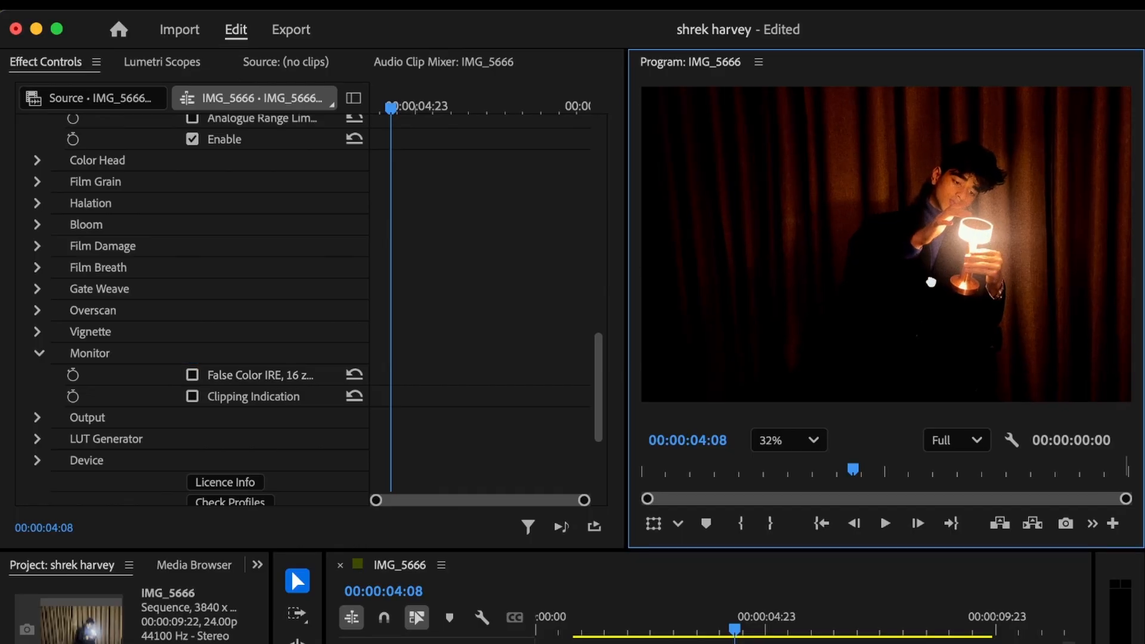
left_click_drag(931, 282, 929, 284)
- Set the Tonal Contrast in the Print settings to 7.0
scroll(206, 362, "up", 5)
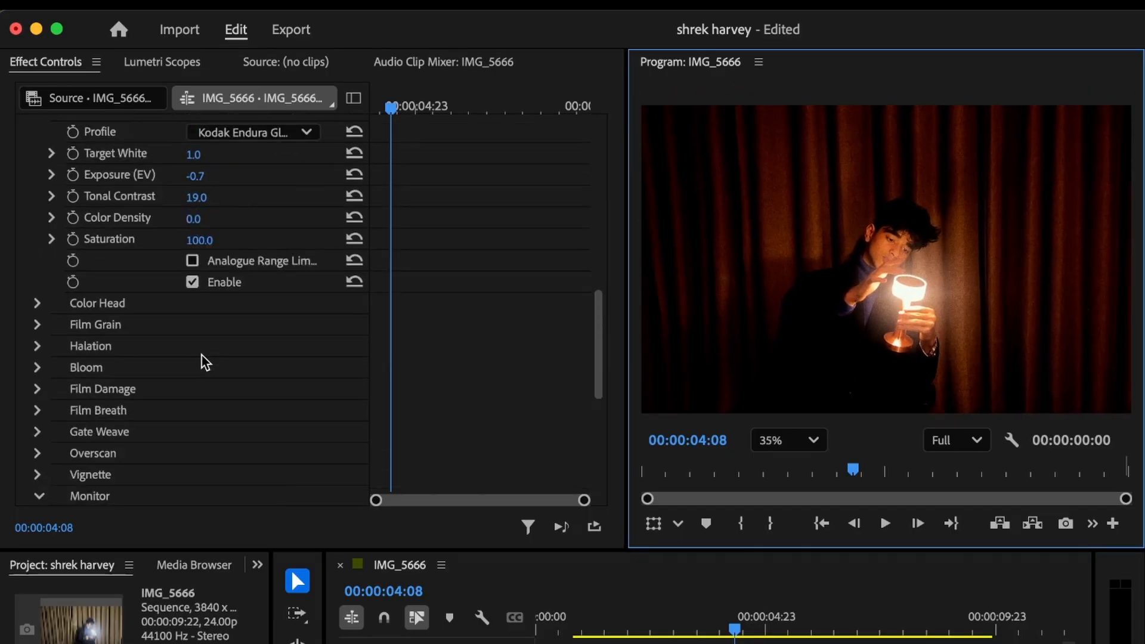
scroll(206, 362, "up", 5)
scroll(213, 319, "down", 1)
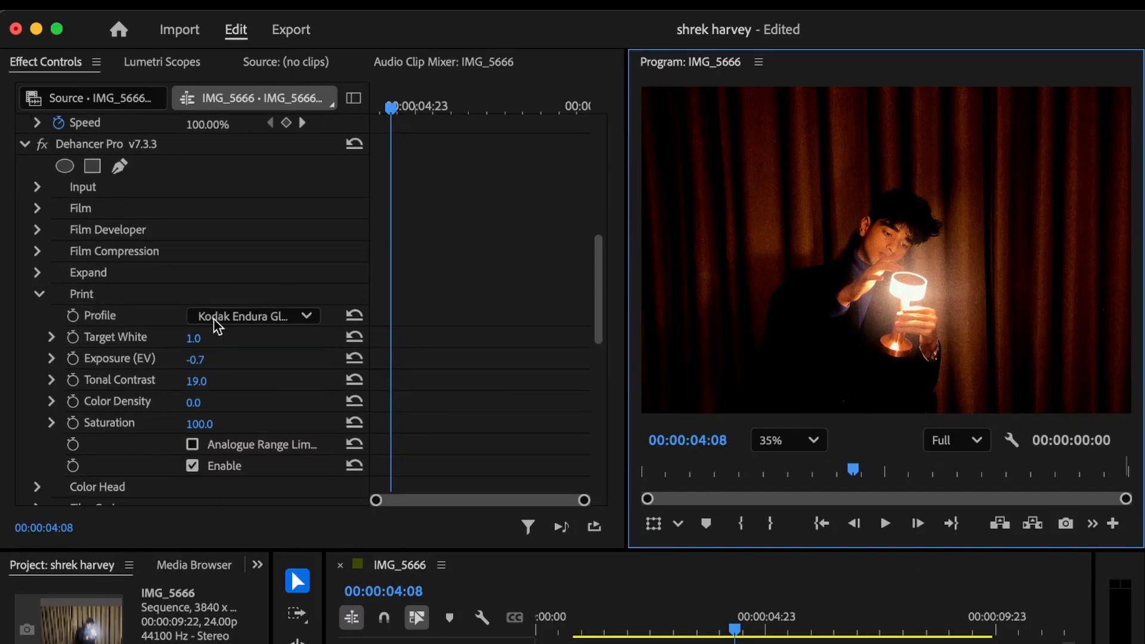
scroll(214, 318, "down", 2)
scroll(286, 339, "down", 3)
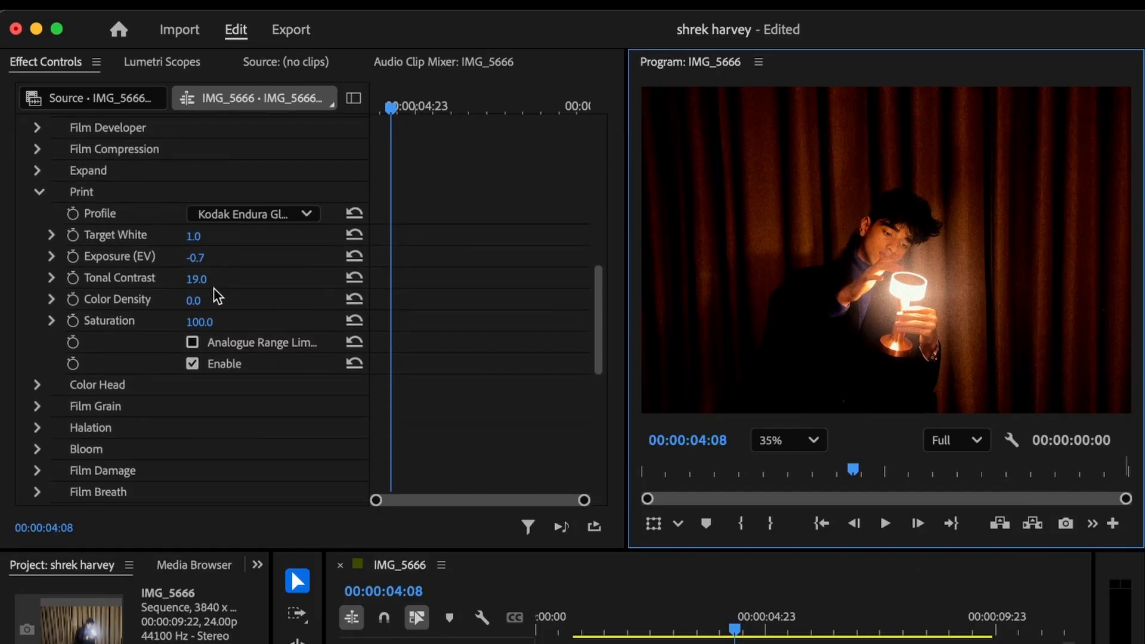
left_click_drag(197, 278, 190, 278)
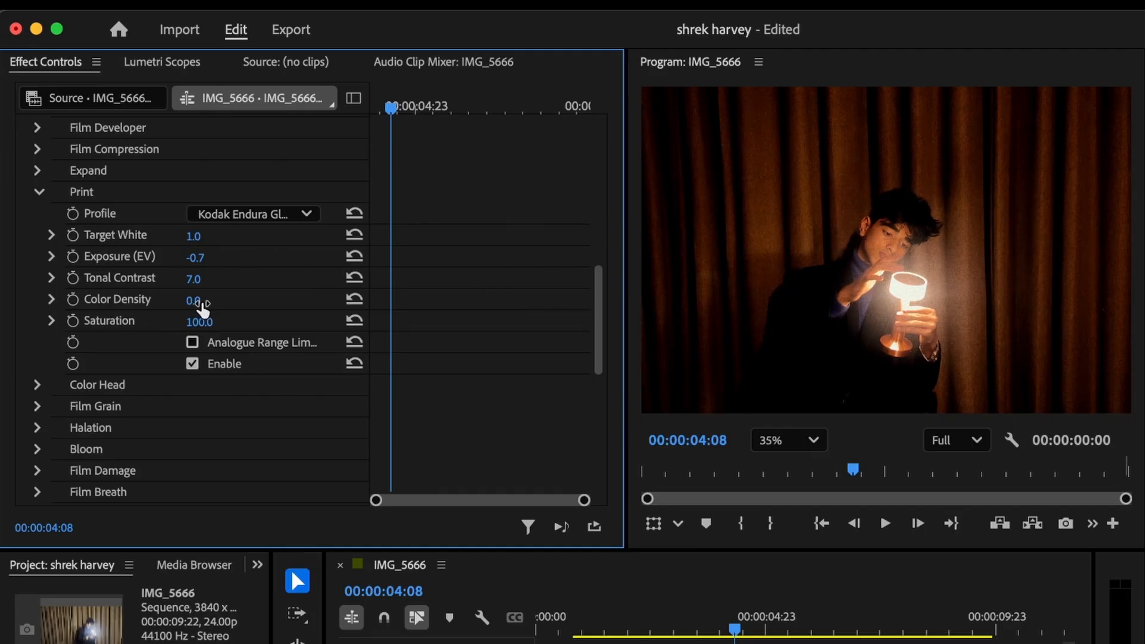
- Adjust the Color Density in the Print settings, trying 99.0 before setting it to 15.0
left_click_drag(201, 303, 213, 303)
left_click_drag(216, 303, 215, 303)
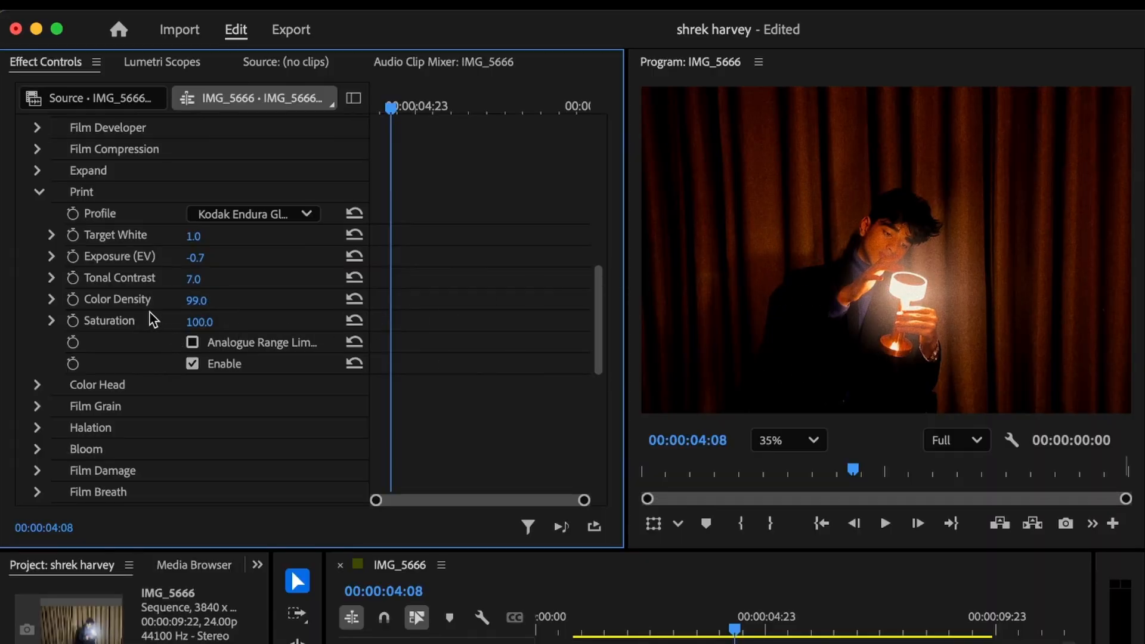
left_click_drag(225, 306, 176, 306)
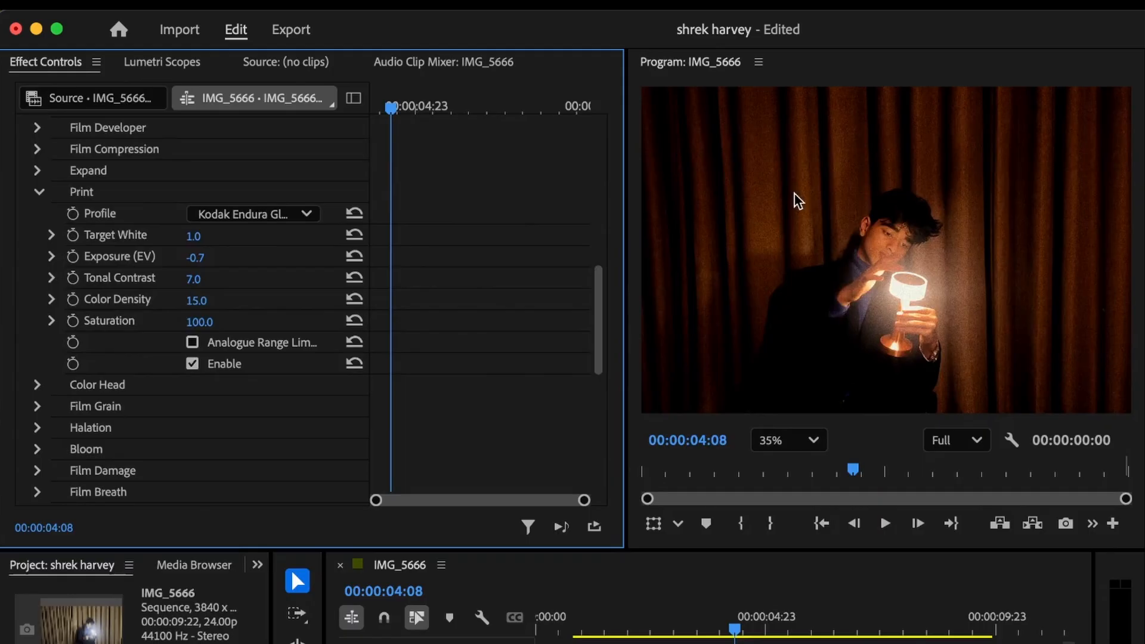
- Compare the ungraded frame at 00:00:03:17 with the graded frame at 00:00:03:18 on either side of the cut
left_click(710, 633)
scroll(738, 641, "up", 10)
scroll(737, 642, "left", 8)
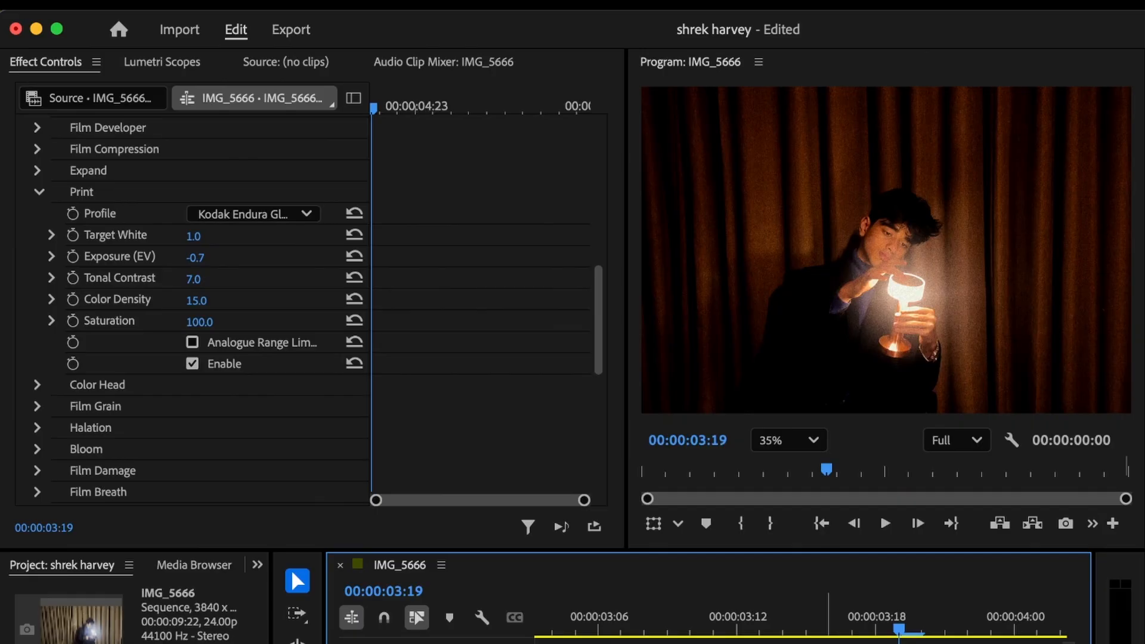
scroll(60, 263, "down", 2)
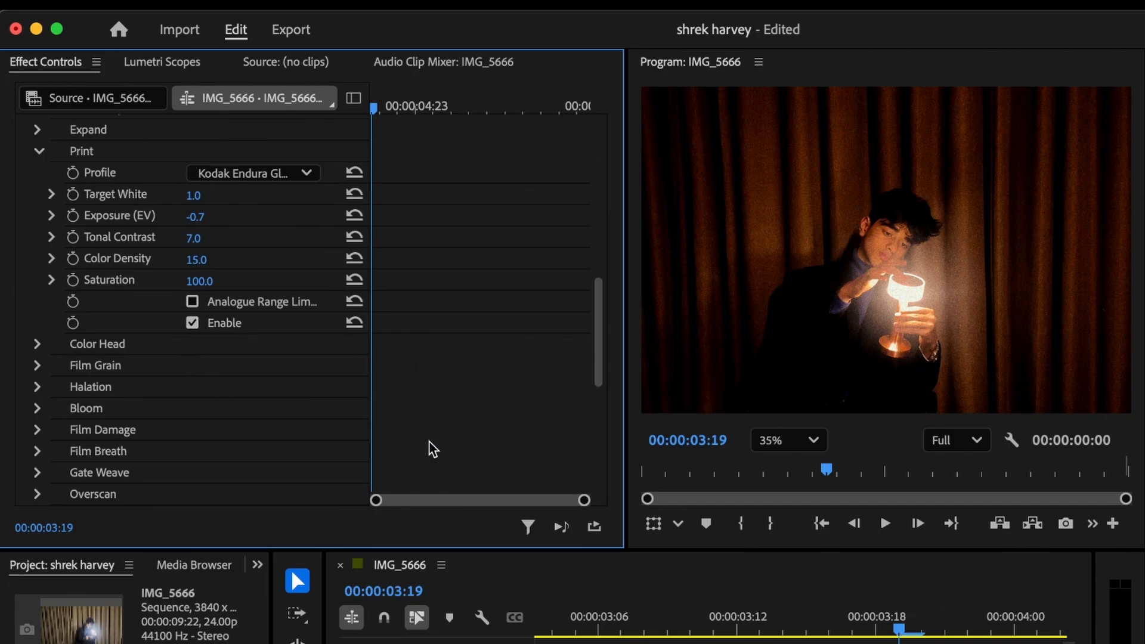
left_click(875, 623)
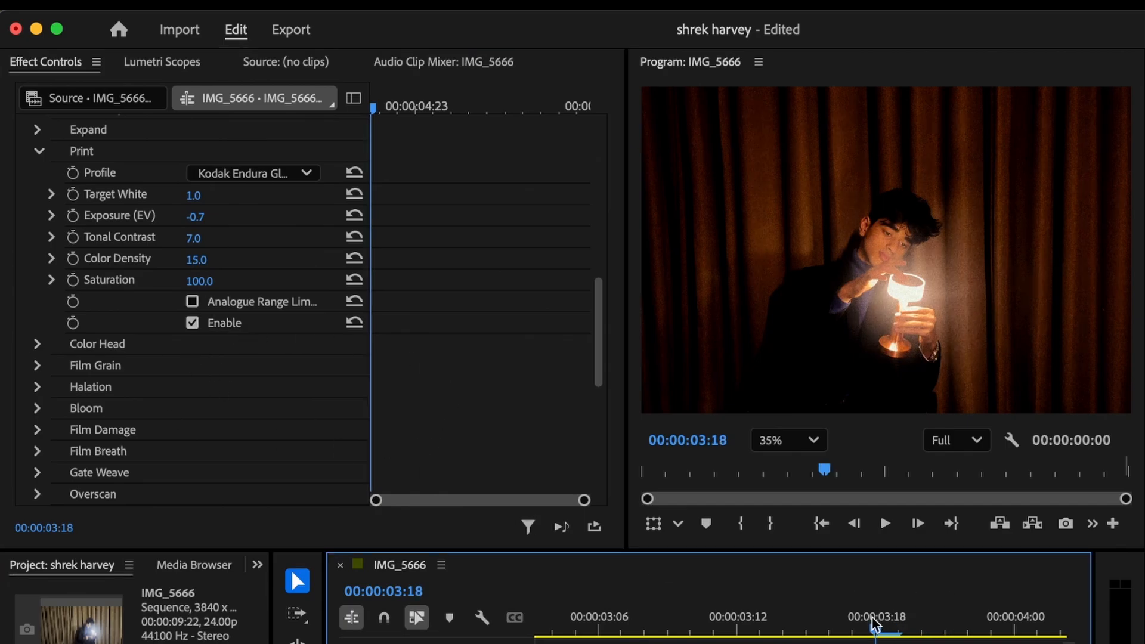
key("Left")
key("Right")
key("Left")
key("Right")
key("Left")
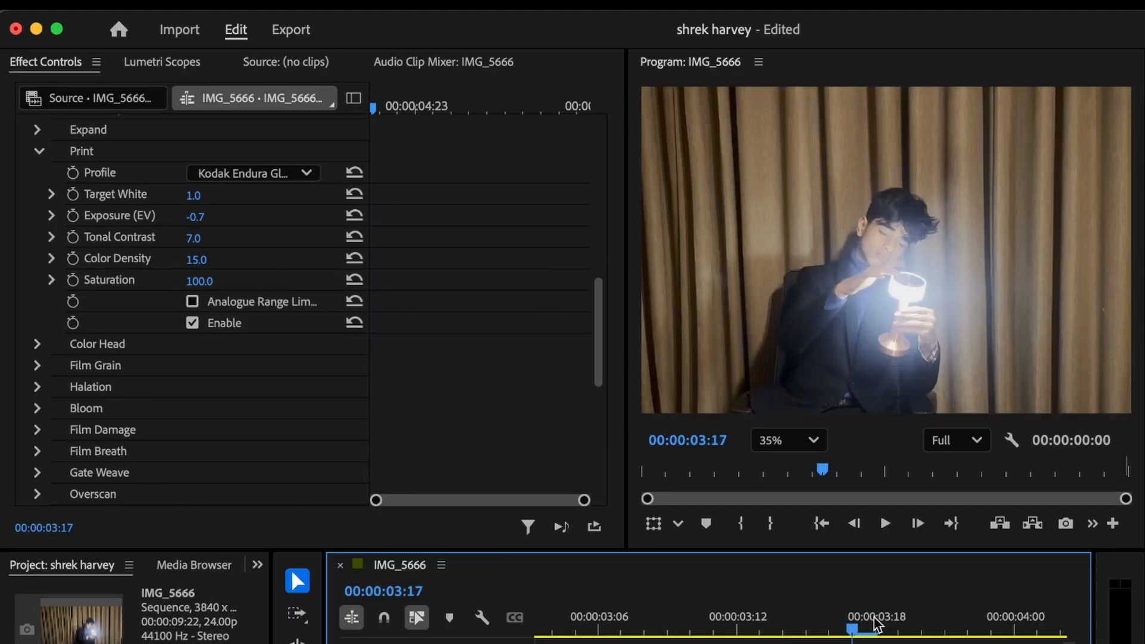
key("Right")
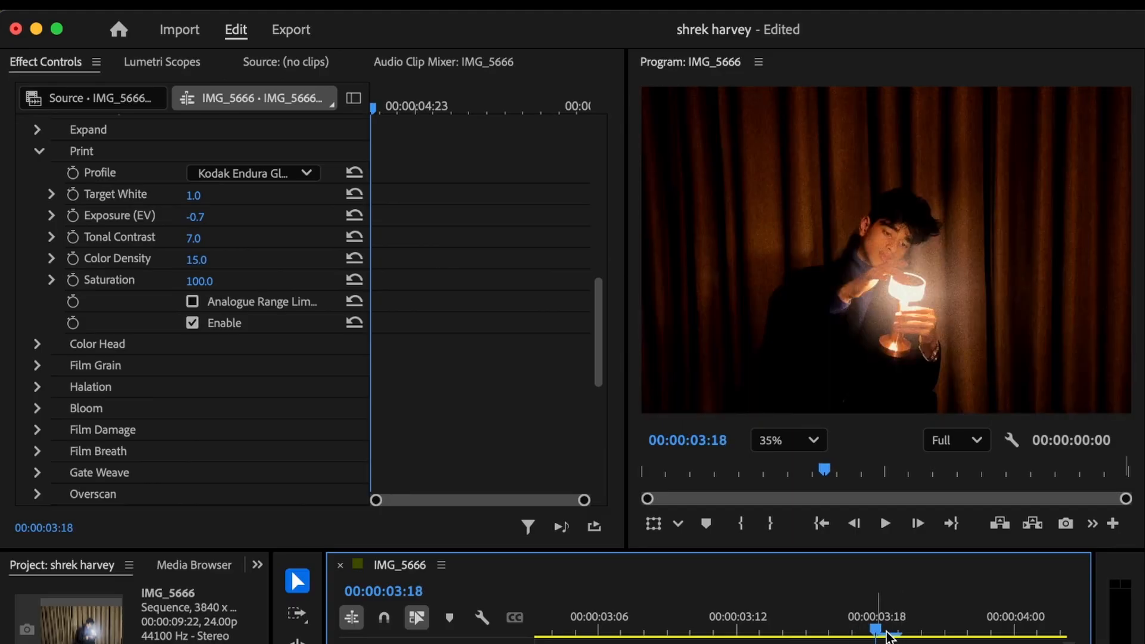
left_click(898, 634)
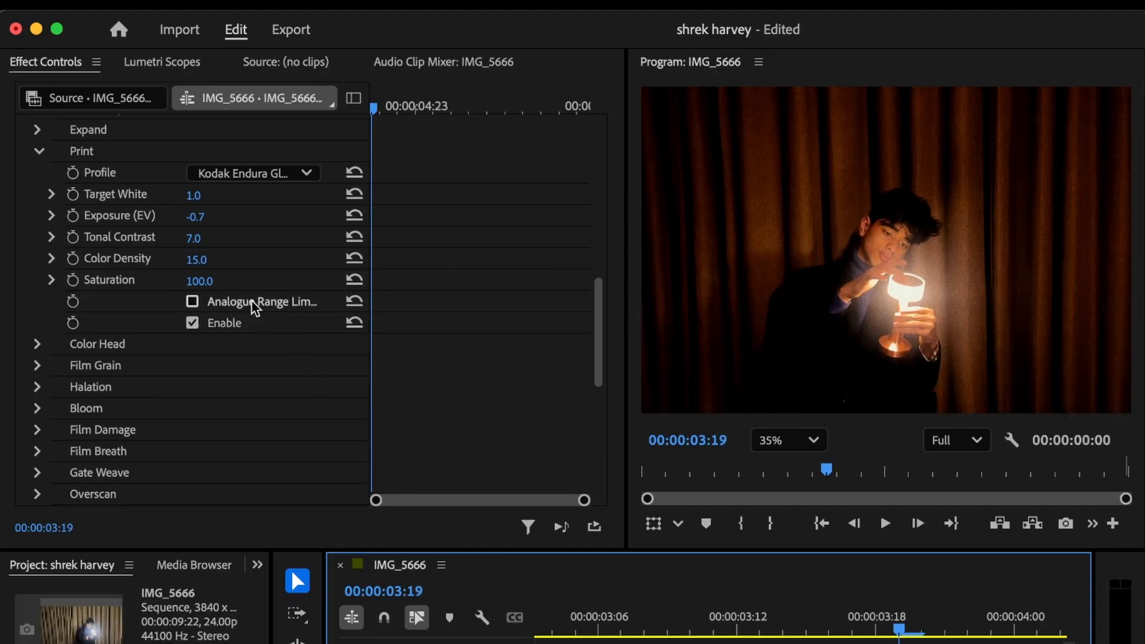
- Set the Color Density in the Print settings to 5.0 and collapse the Print group
left_click_drag(206, 260, 197, 260)
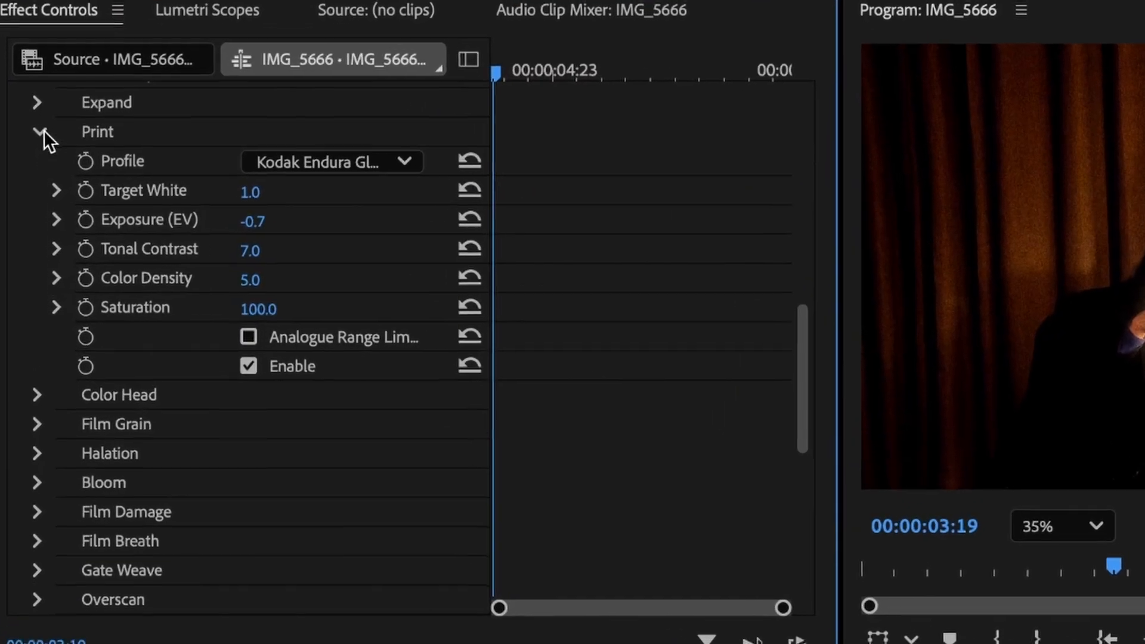
left_click(39, 151)
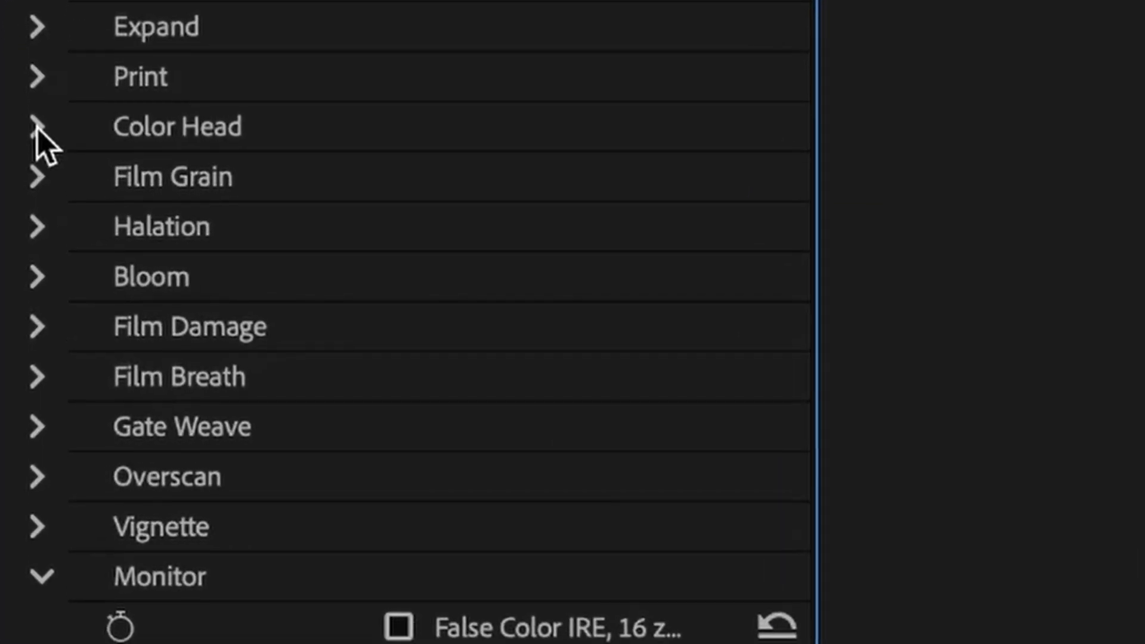
- Set Yellow - Blue in the Color Head settings to -12.0
left_click(37, 150)
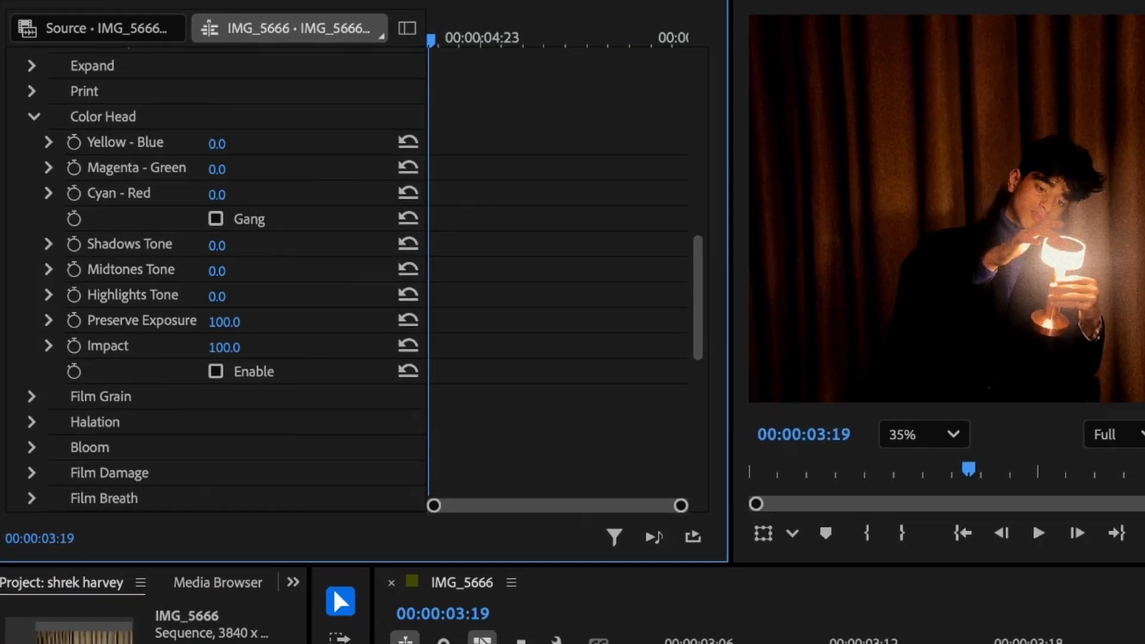
left_click_drag(218, 143, 183, 154)
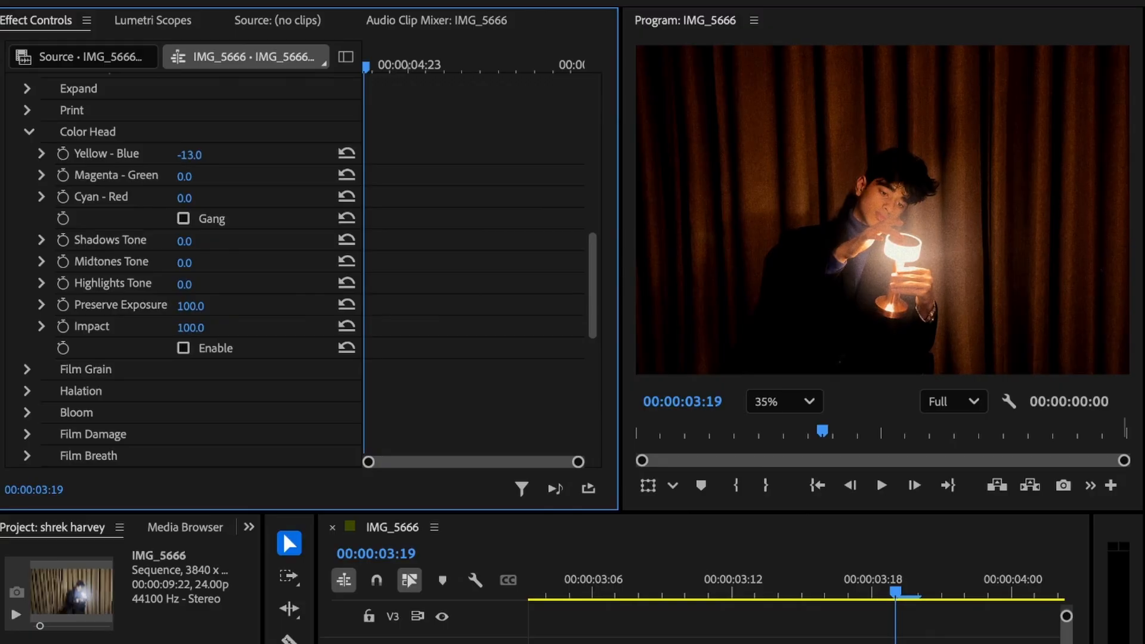
left_click_drag(190, 155, 190, 155)
- Set Cyan - Red in the Color Head settings to -32.0, trying -16.0 first, and enable Color Head
left_click_drag(187, 197, 178, 198)
scroll(899, 245, "down", 1)
scroll(899, 244, "down", 1)
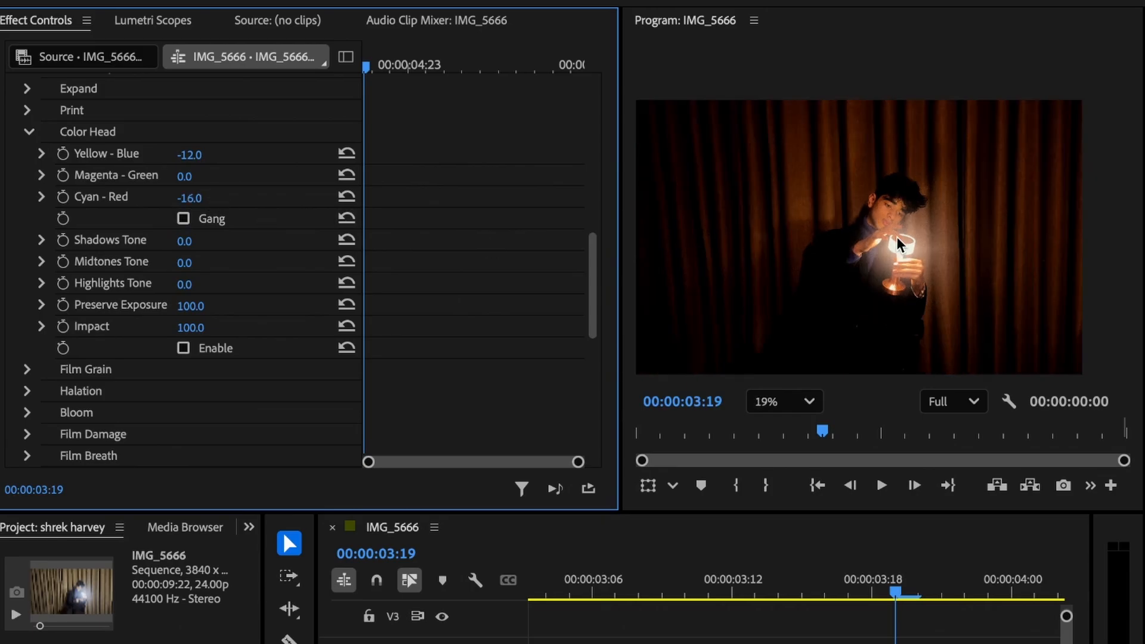
scroll(899, 244, "up", 2)
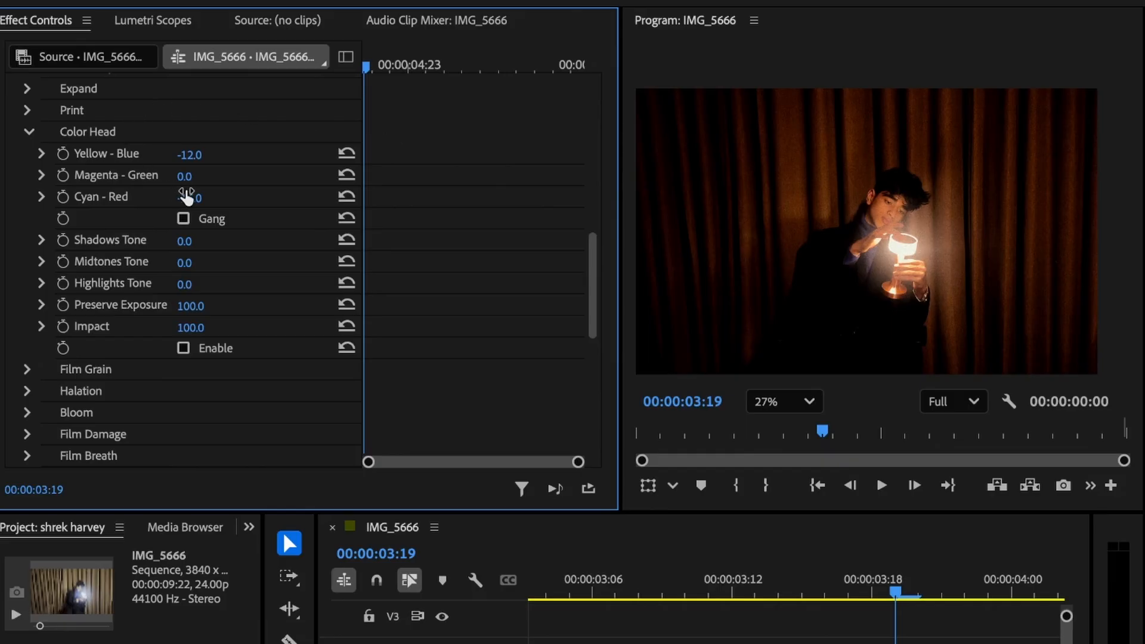
left_click_drag(191, 200, 202, 198)
left_click(184, 348)
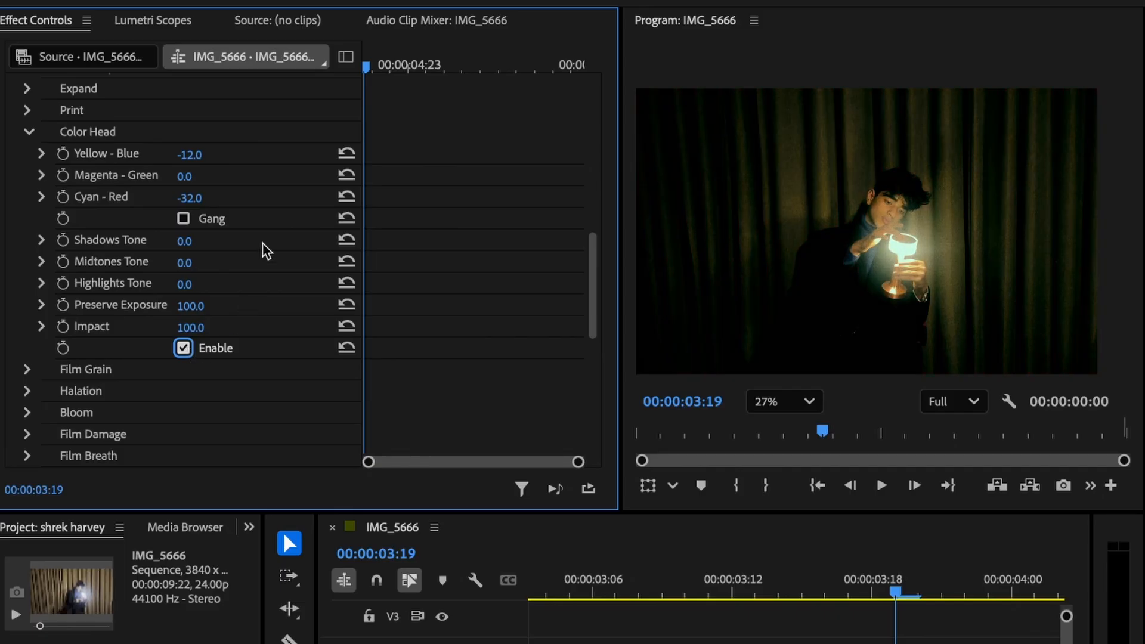
- Set Cyan - Red to -11.0 and Magenta - Green to -3.0 in Color Head, then compare the frames on either side of the cut
left_click_drag(190, 197, 206, 176)
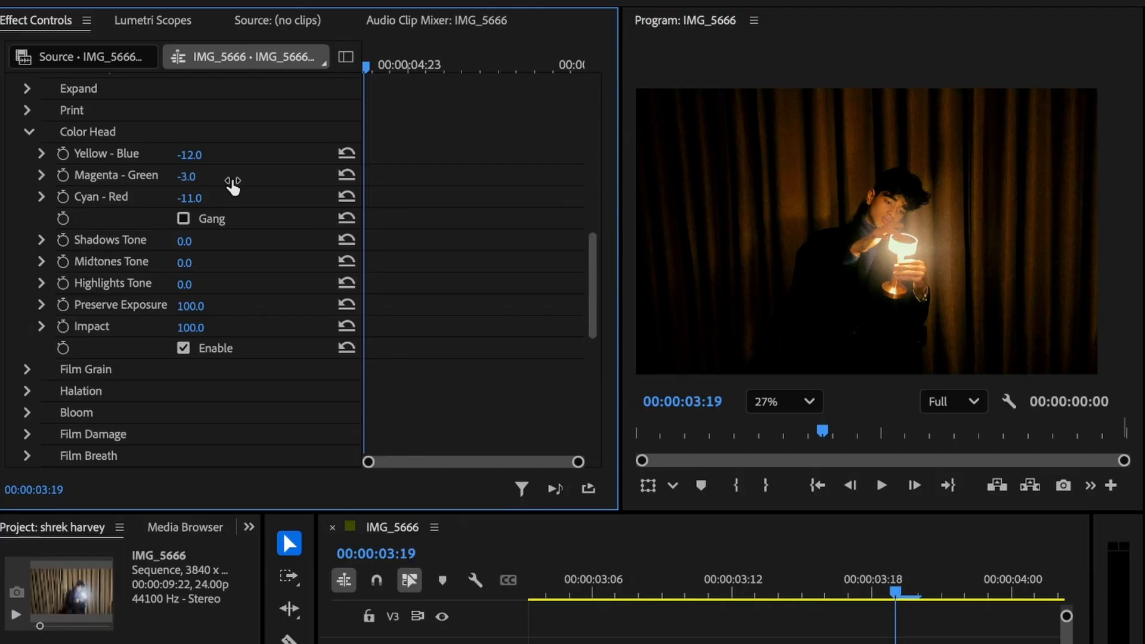
left_click(874, 592)
key("Left")
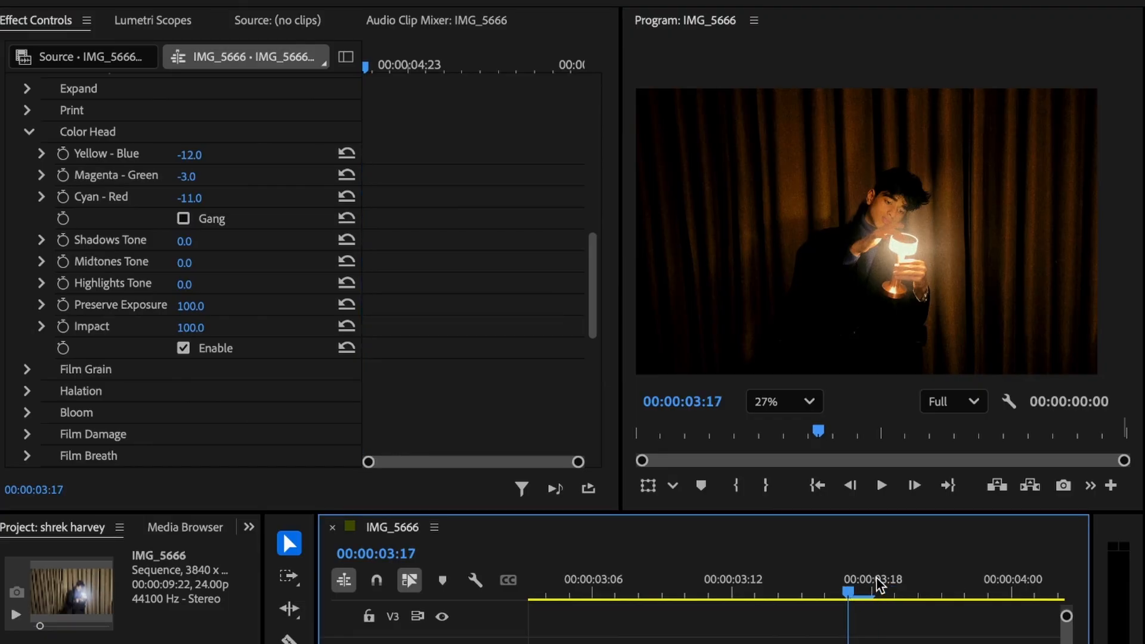
key("Right")
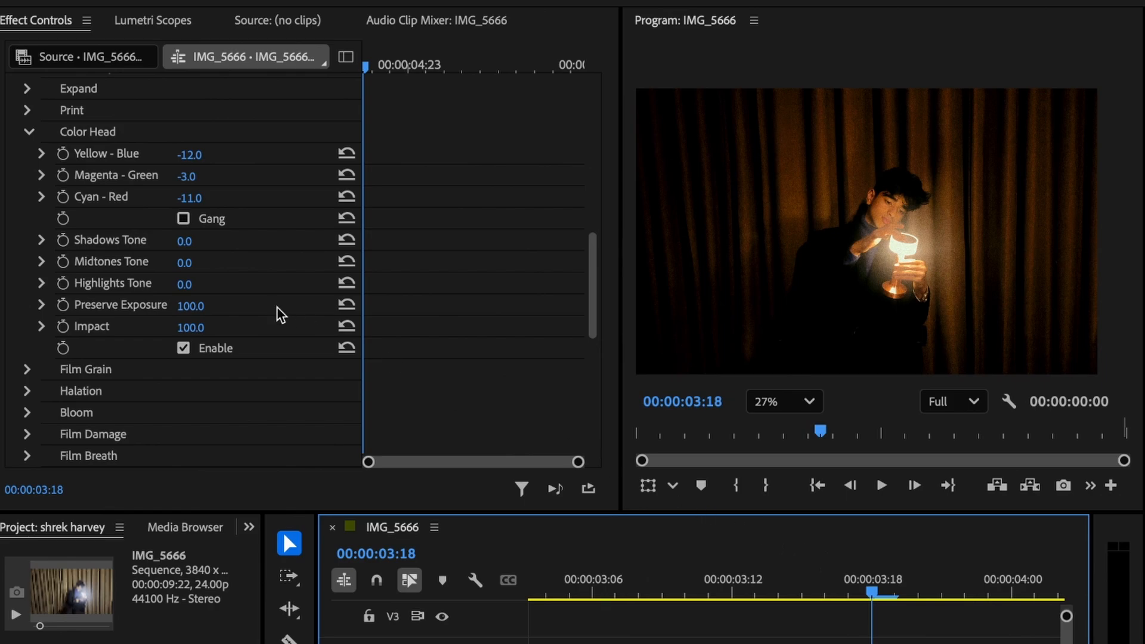
- Set the Color Head's Shadows Tone to -37.0, Midtones Tone to 40.0 and Highlights Tone to 28.0, trying Shadows Tone at 100.0 first
scroll(204, 327, "down", 1)
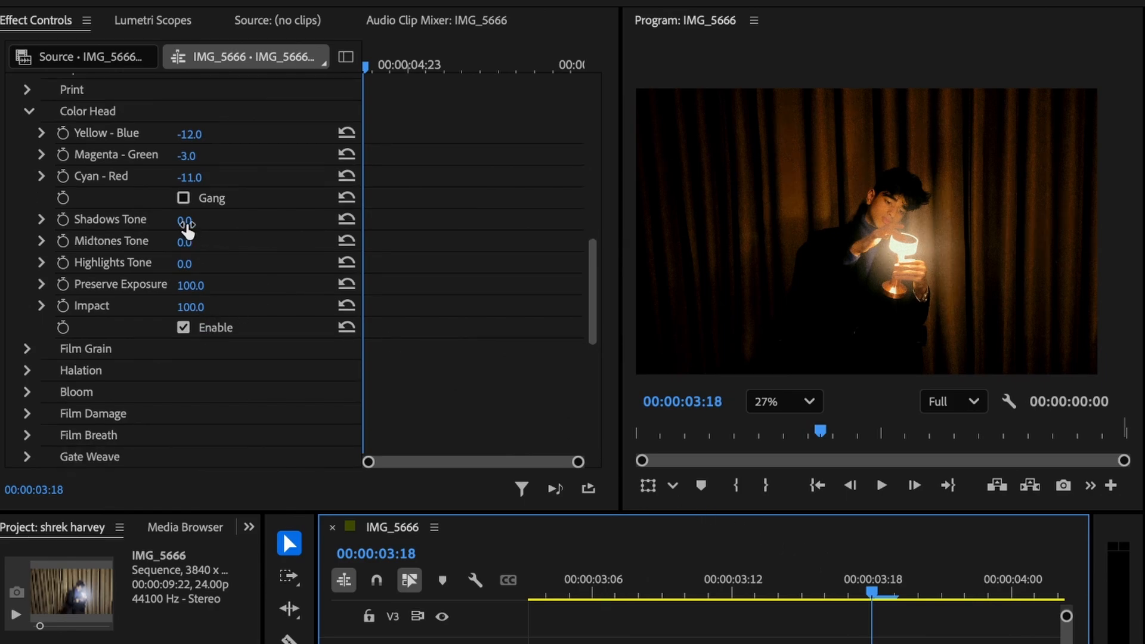
mouse_move(187, 225)
left_mouse_down()
mouse_move(125, 226)
mouse_move(199, 224)
left_mouse_up()
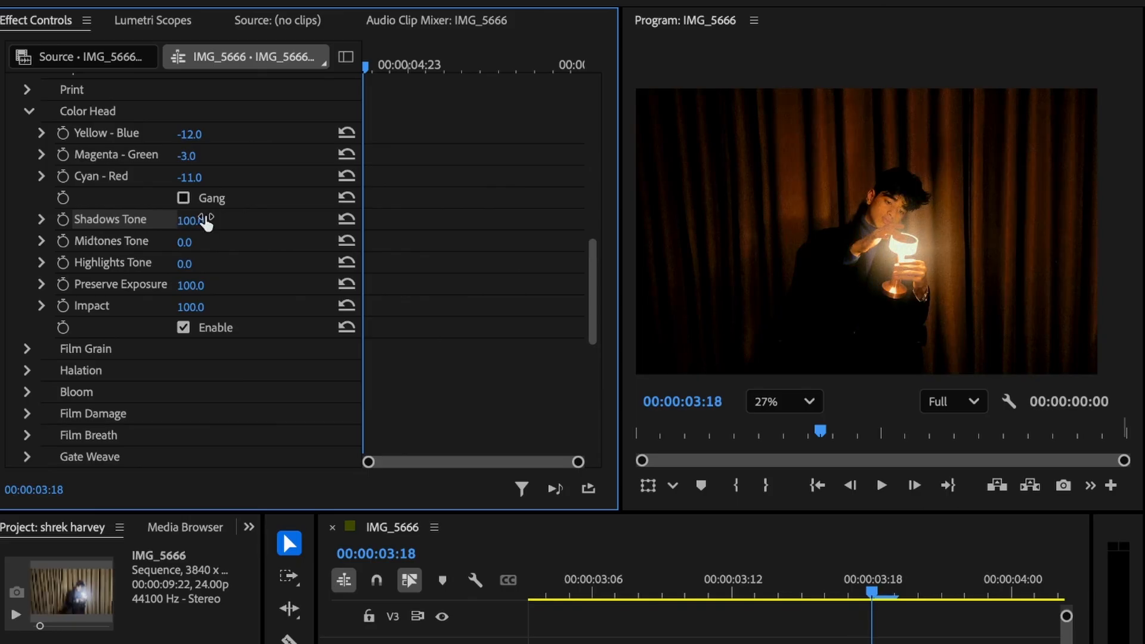
left_click_drag(206, 222, 109, 222)
left_click_drag(185, 244, 205, 266)
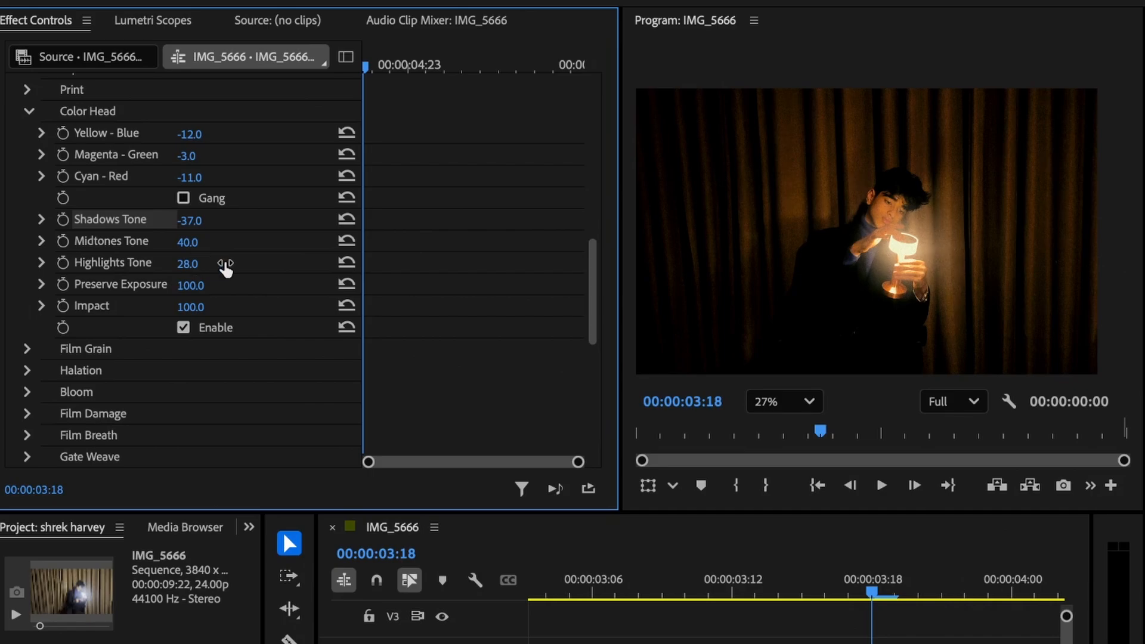
- Set the Color Head's Highlights Tone to 69.0, trying 32 and 100 first and inspecting the lamp's glow in the preview
scroll(939, 239, "up", 2)
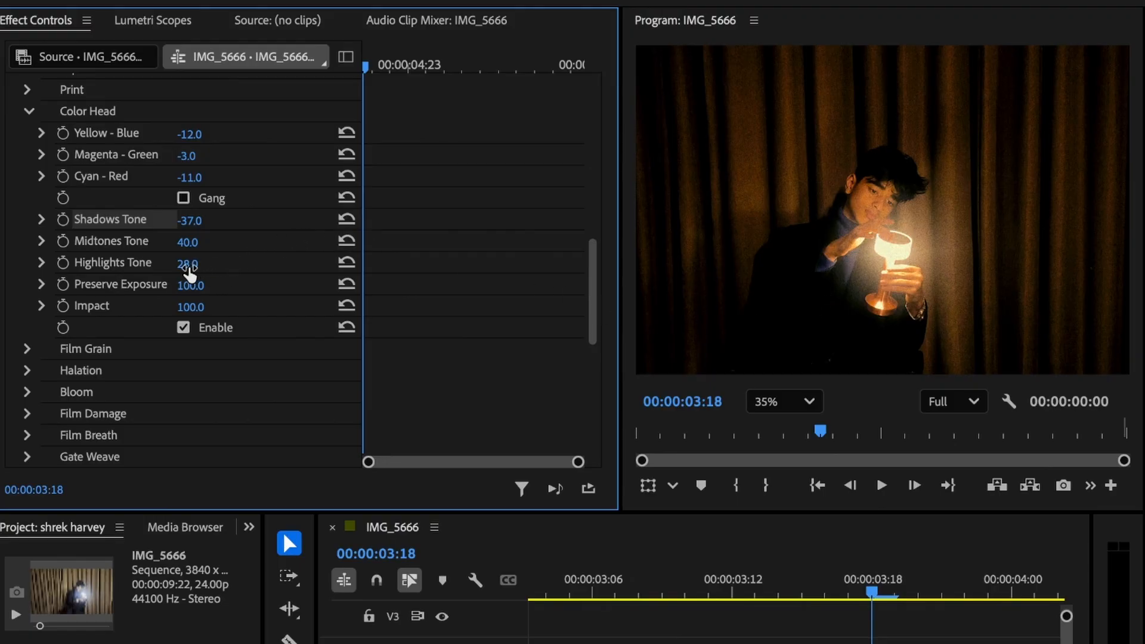
left_click(189, 266)
type("32")
key("Return")
left_click(190, 265)
type("100")
key("Return")
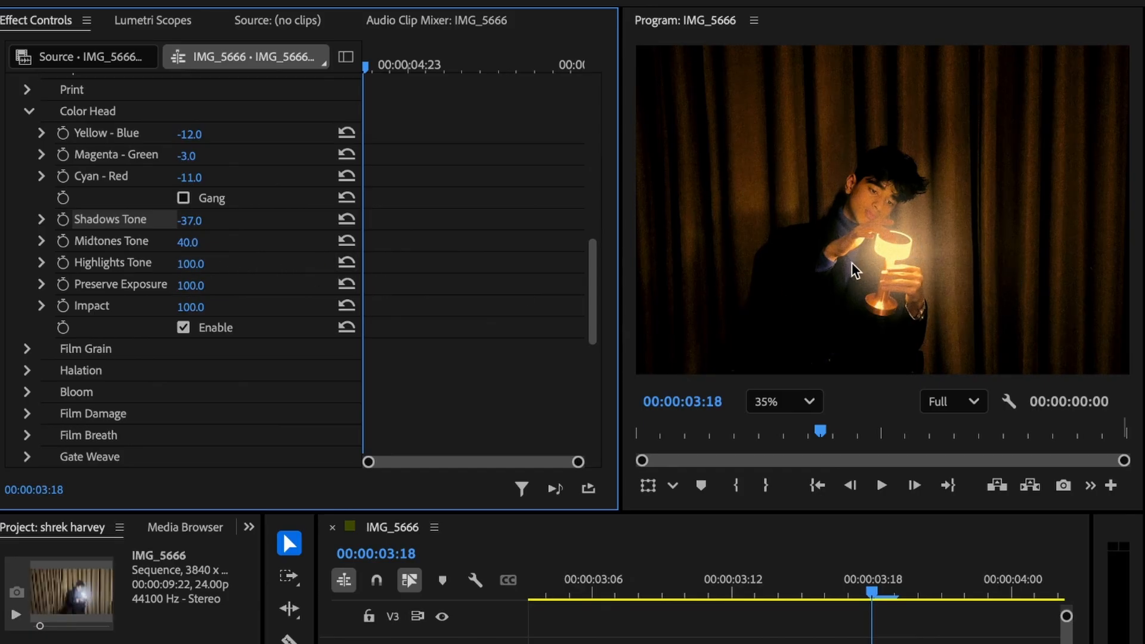
scroll(885, 264, "down", 2)
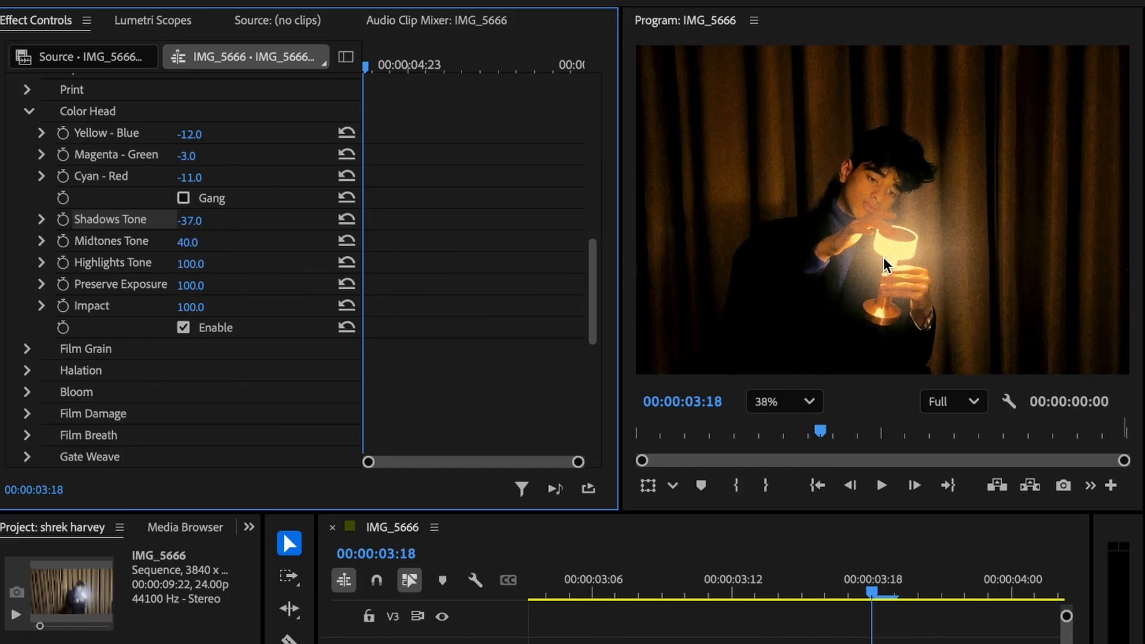
left_click_drag(188, 264, 175, 263)
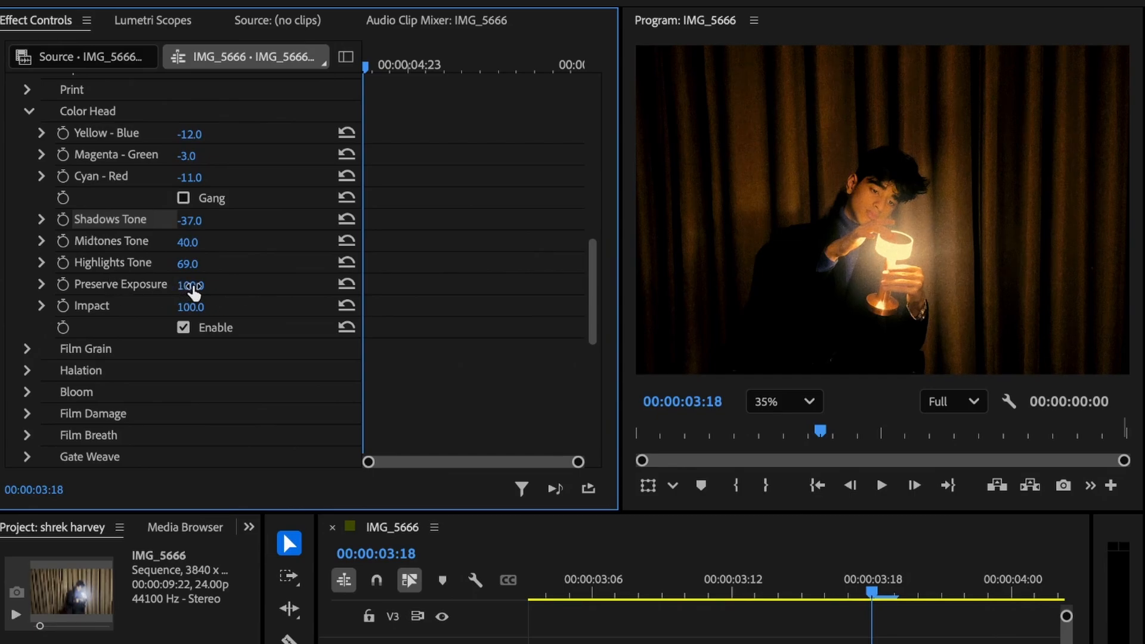
- Collapse Color Head, expand Film Grain and toggle the grain off and on to compare its effect on the subject
scroll(192, 293, "down", 5)
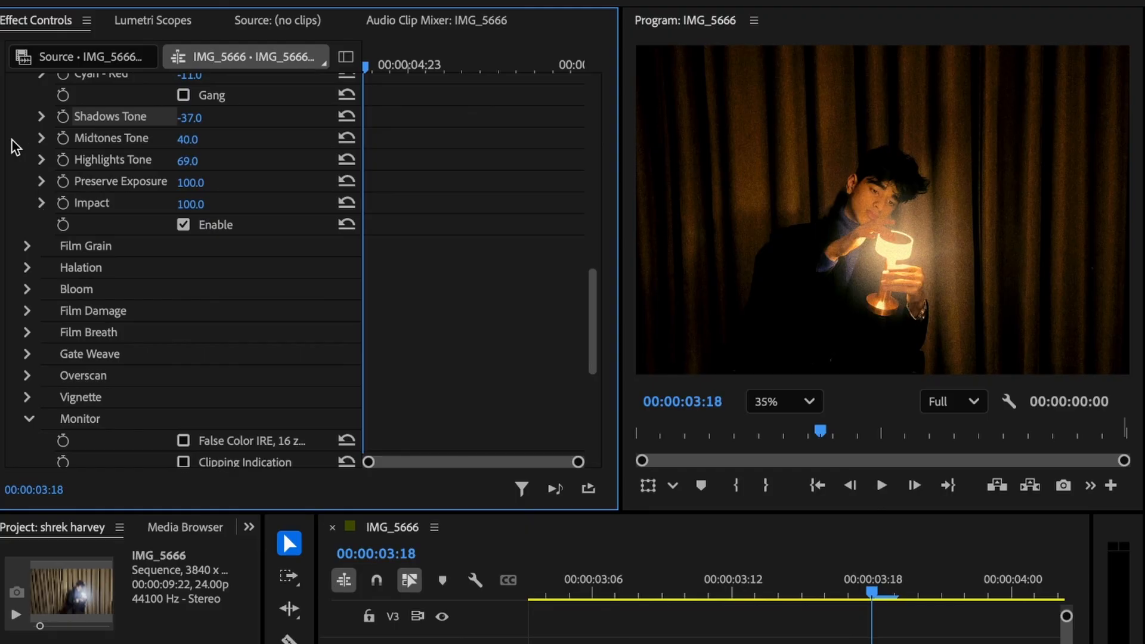
scroll(18, 152, "up", 3)
left_click(28, 132)
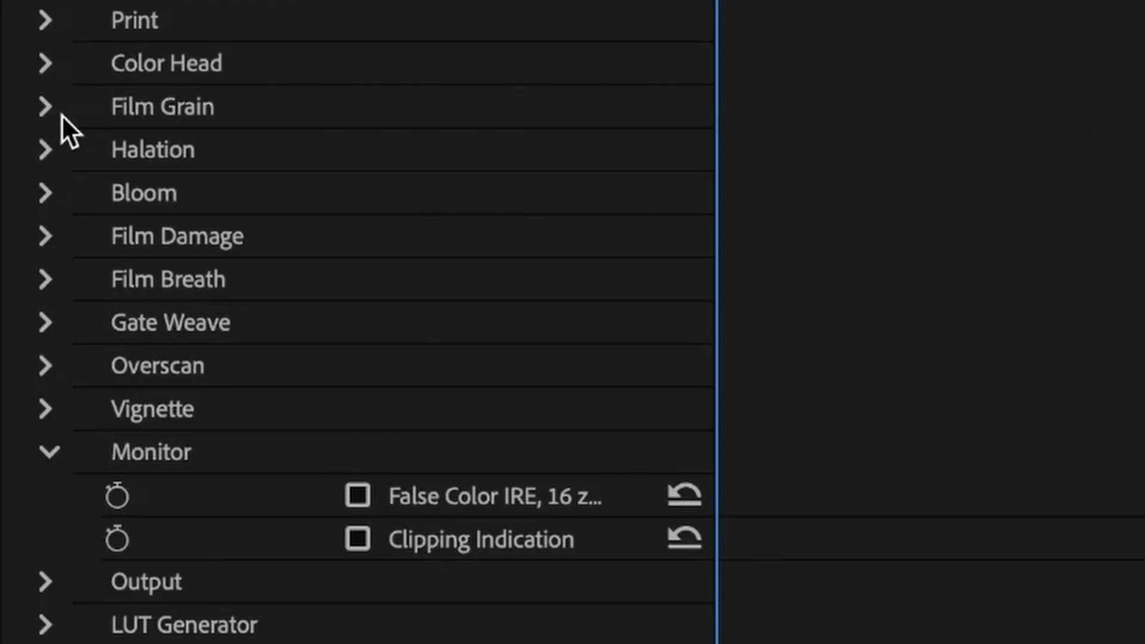
left_click(48, 106)
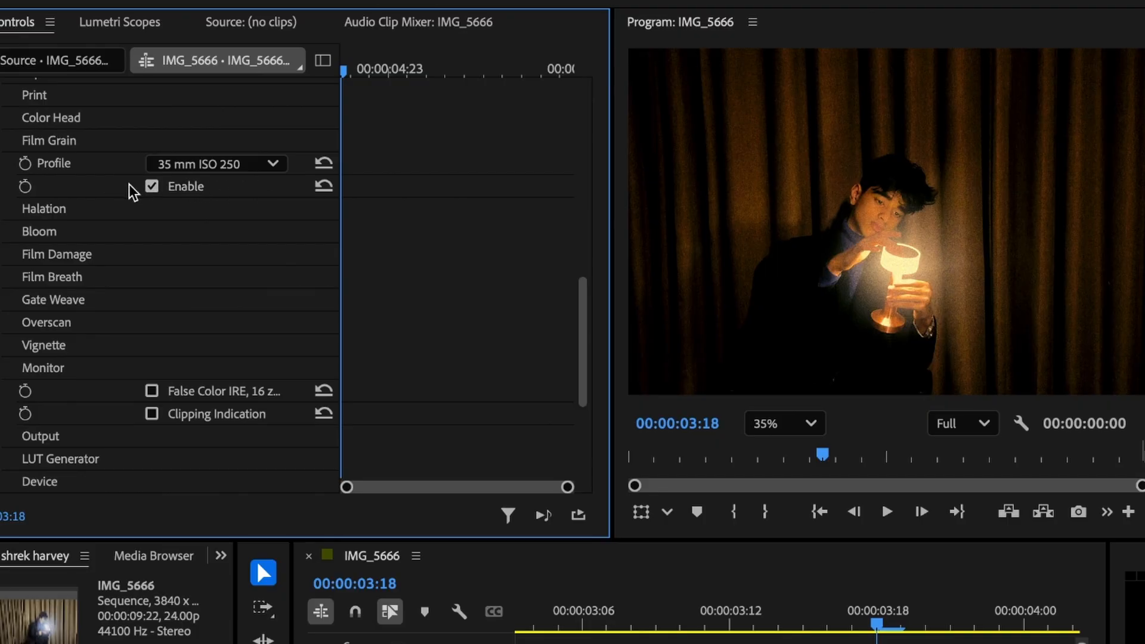
left_click(152, 186)
left_click(150, 184)
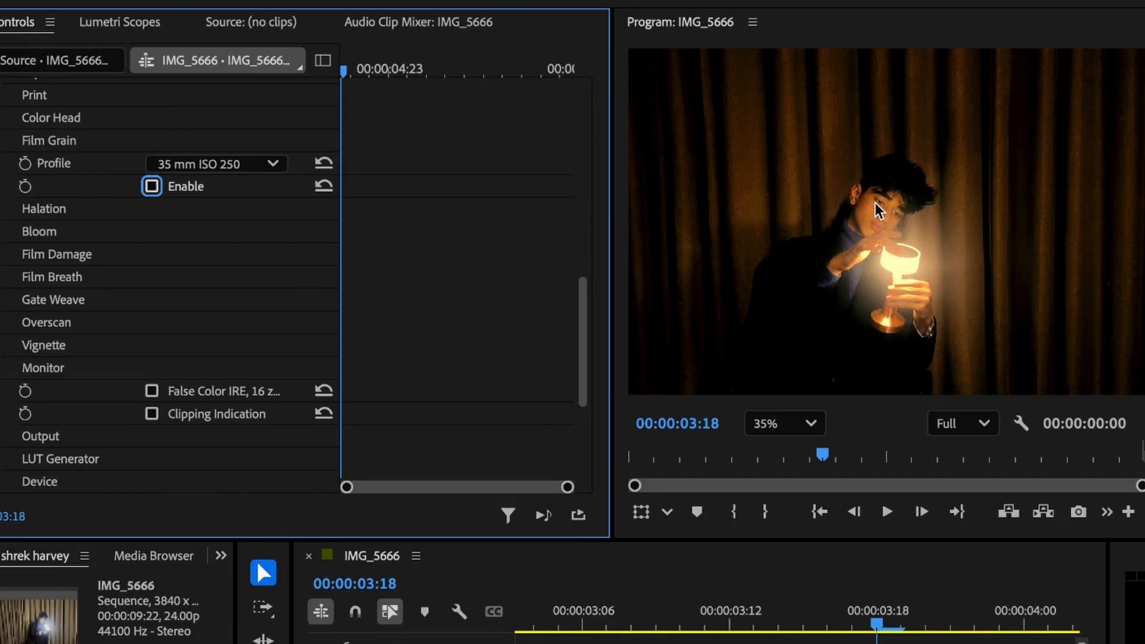
scroll(877, 214, "up", 3)
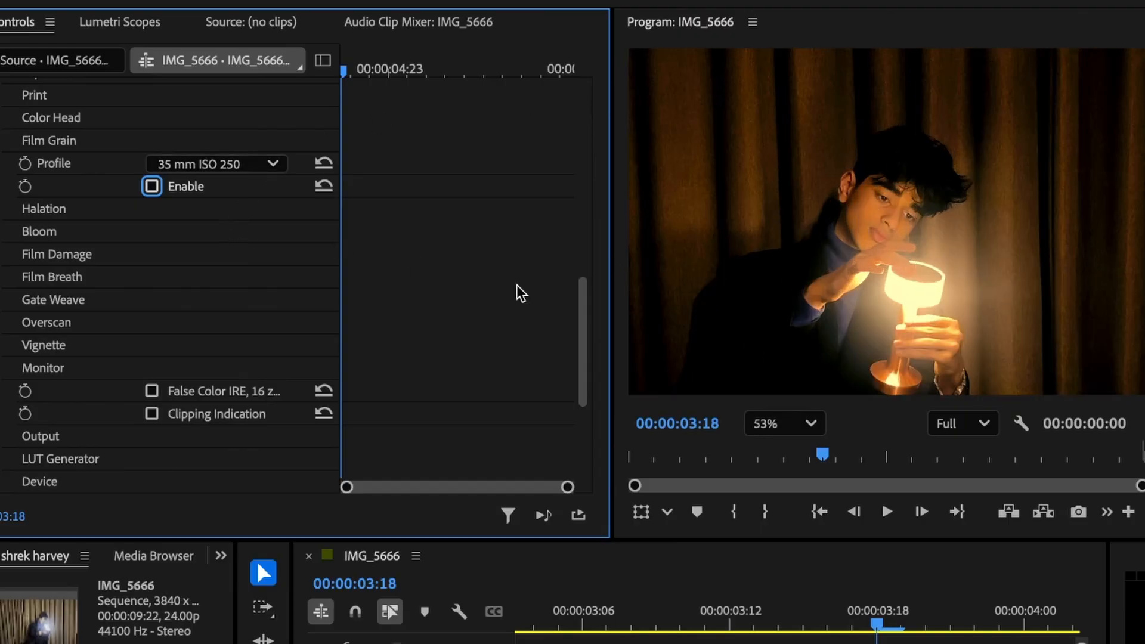
- Set the Film Grain profile to 35 mm ISO 50, trying 8 mm ISO 50 and 65 mm ISO 500 first
left_click(255, 167)
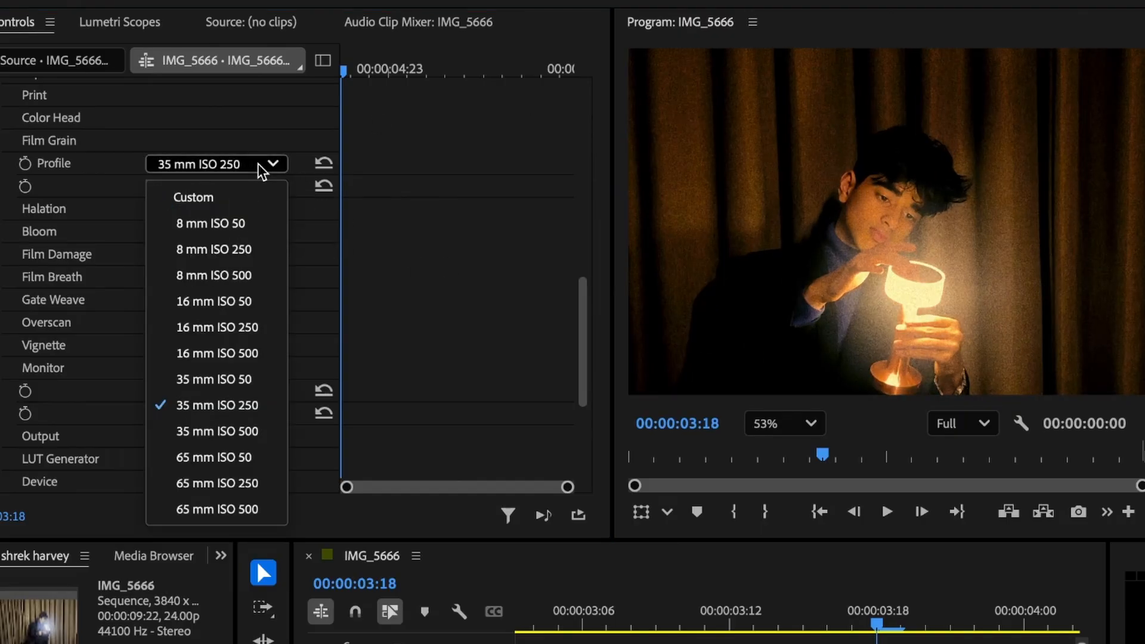
left_click(195, 228)
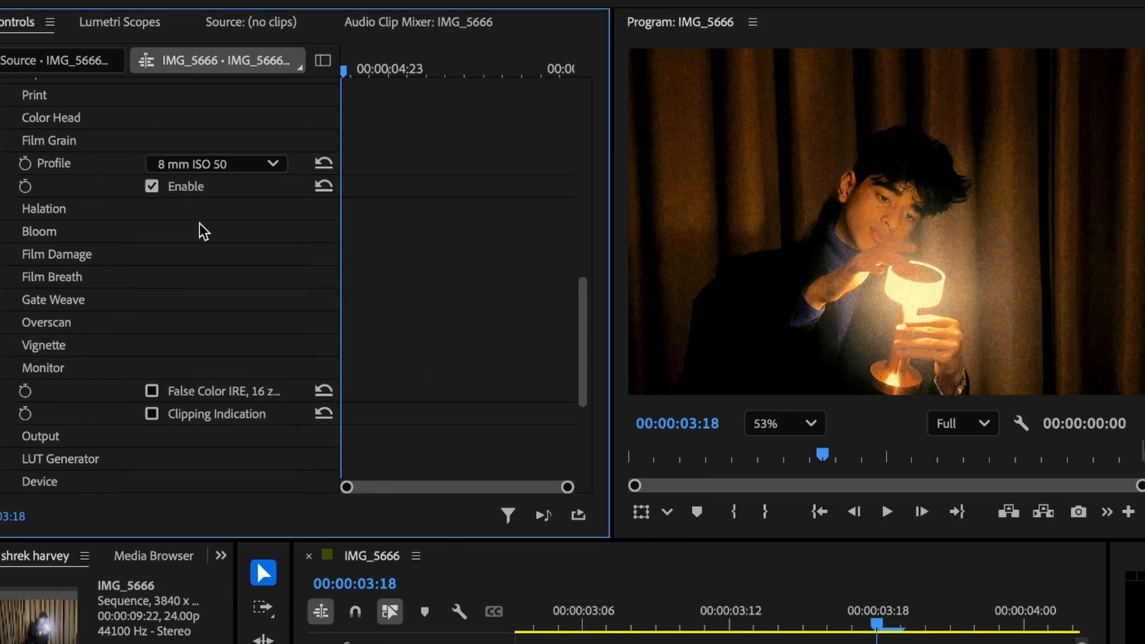
left_click(236, 170)
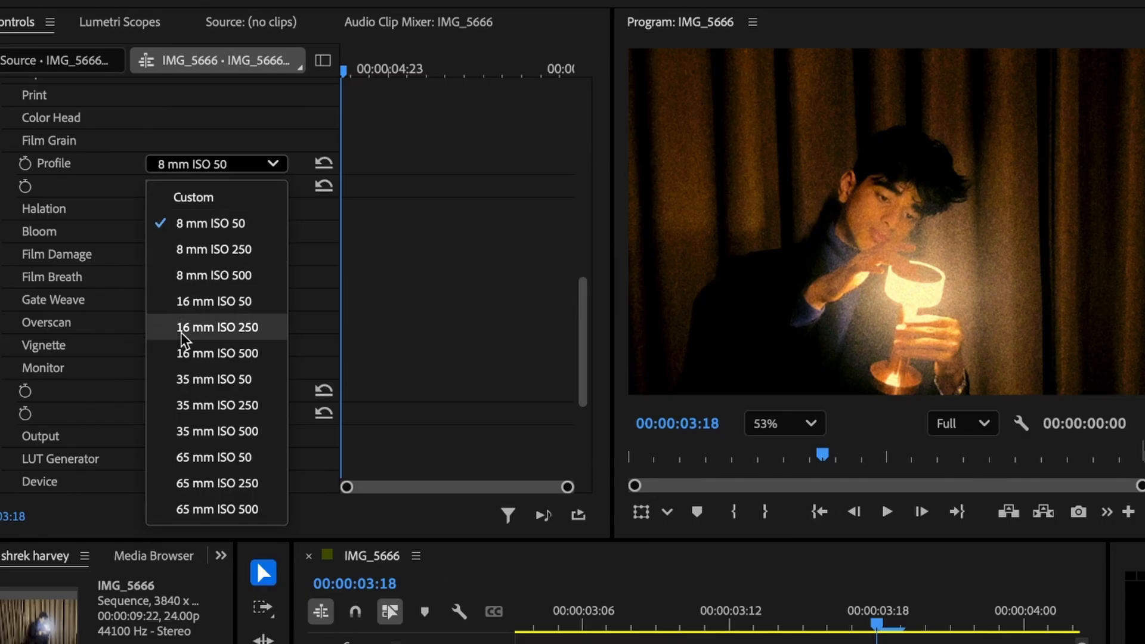
left_click(198, 510)
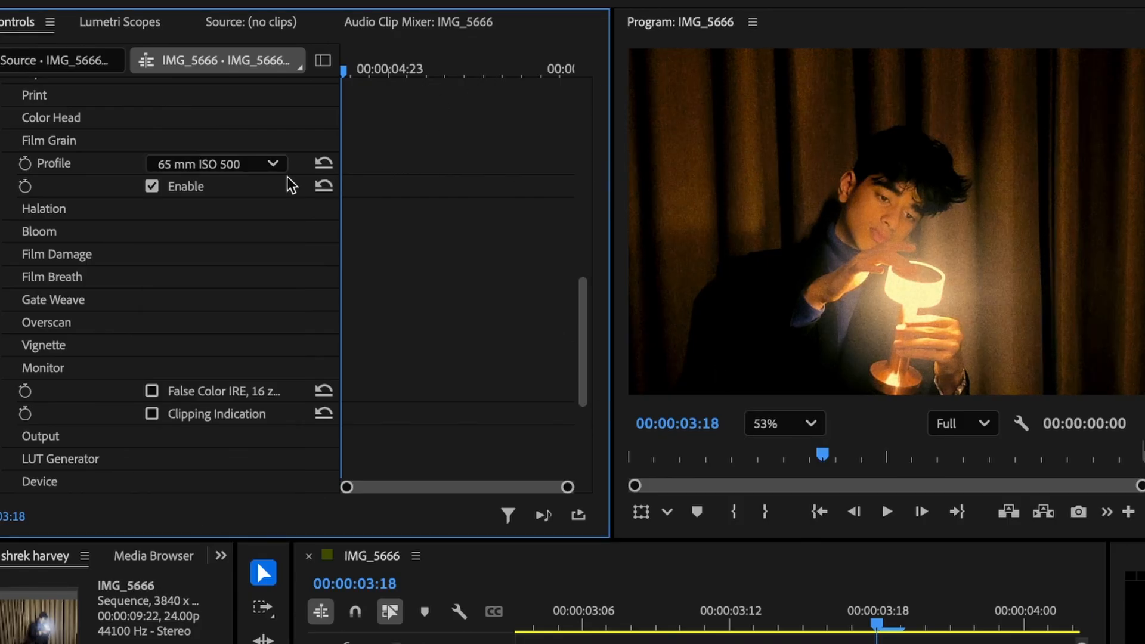
left_click(273, 166)
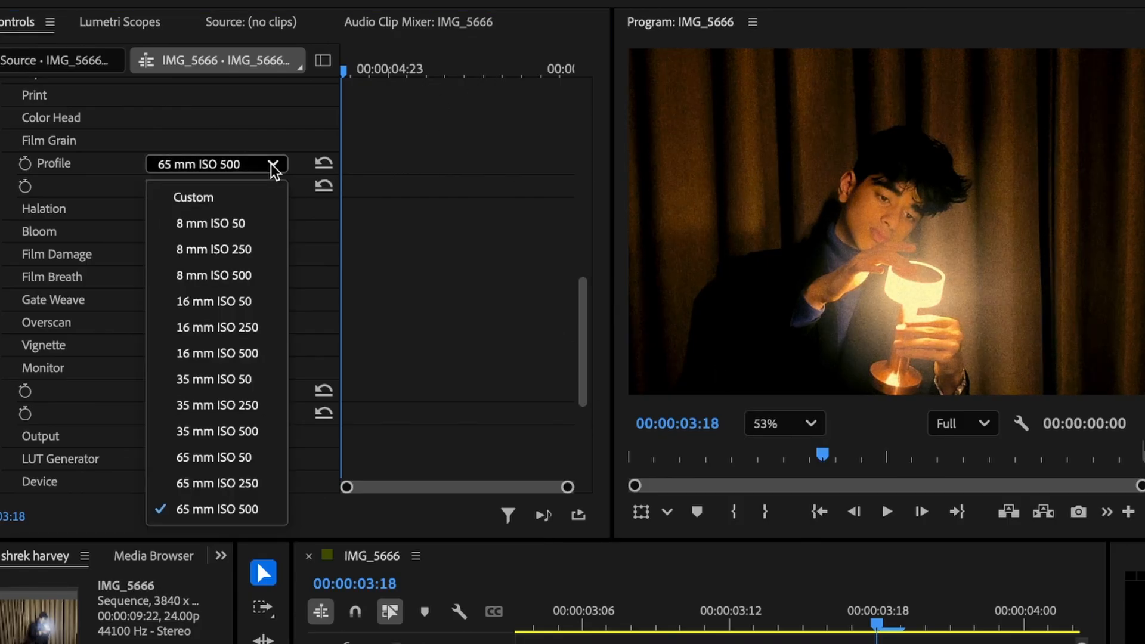
left_click(213, 382)
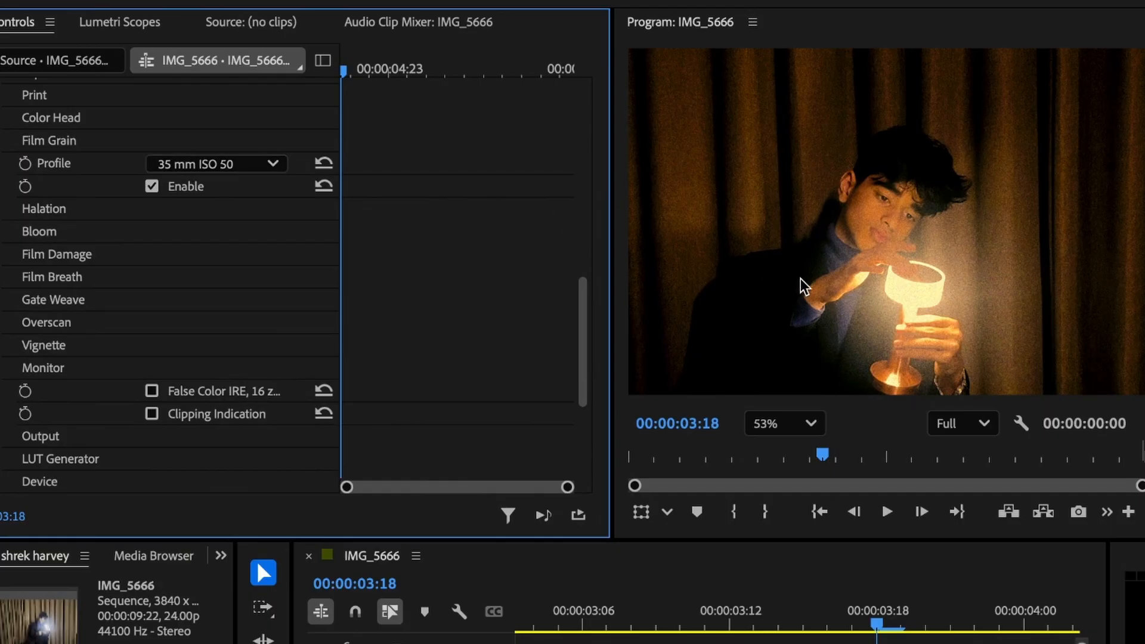
scroll(800, 278, "down", 4)
left_click(820, 270)
left_click_drag(820, 271, 891, 227)
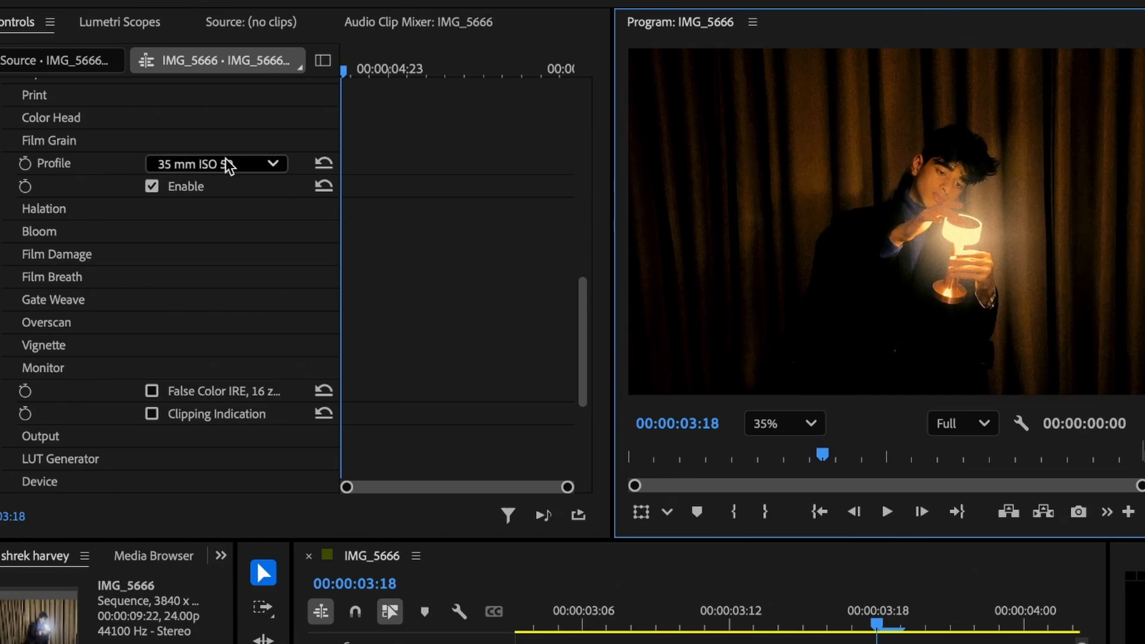
- Collapse the Film Grain group, expand Halation and enable the halation effect
left_click(1, 142)
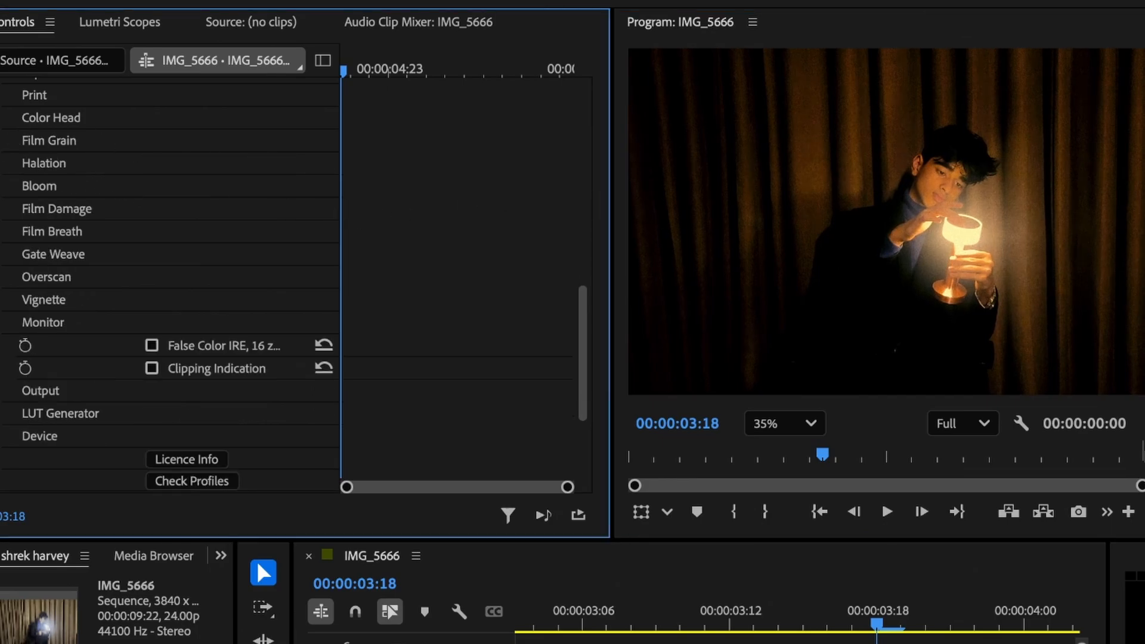
left_click(2, 163)
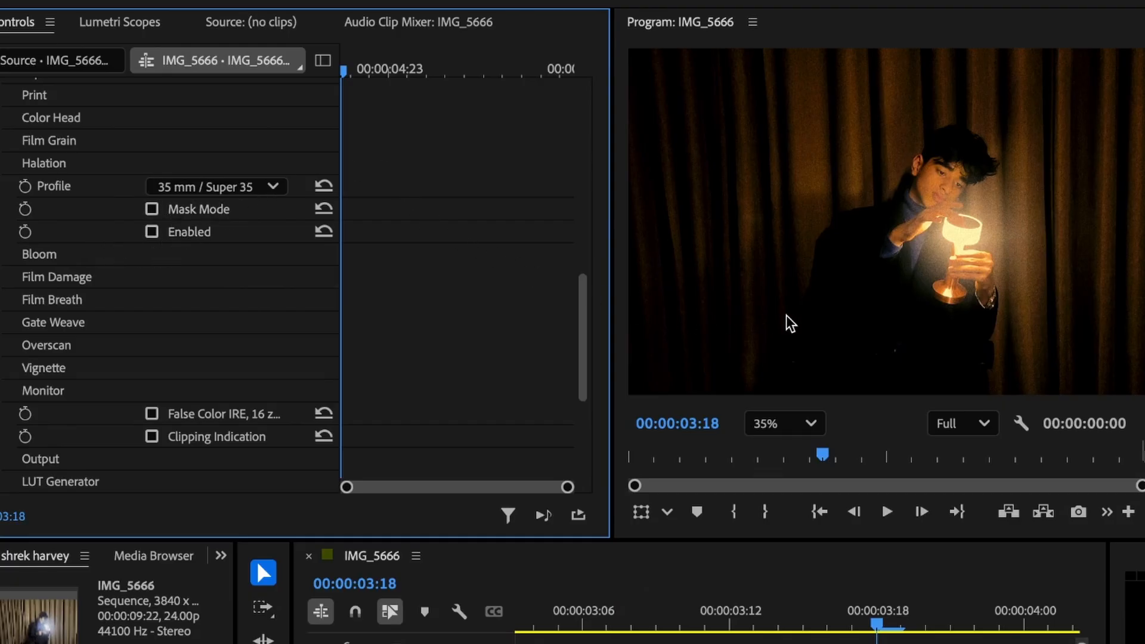
left_click(152, 231)
- Set the Halation profile to 16 mm / Super 16, trying 8 mm / Super 8, 65 mm / 70 mm and 35 mm / Super 35 first
left_click(273, 187)
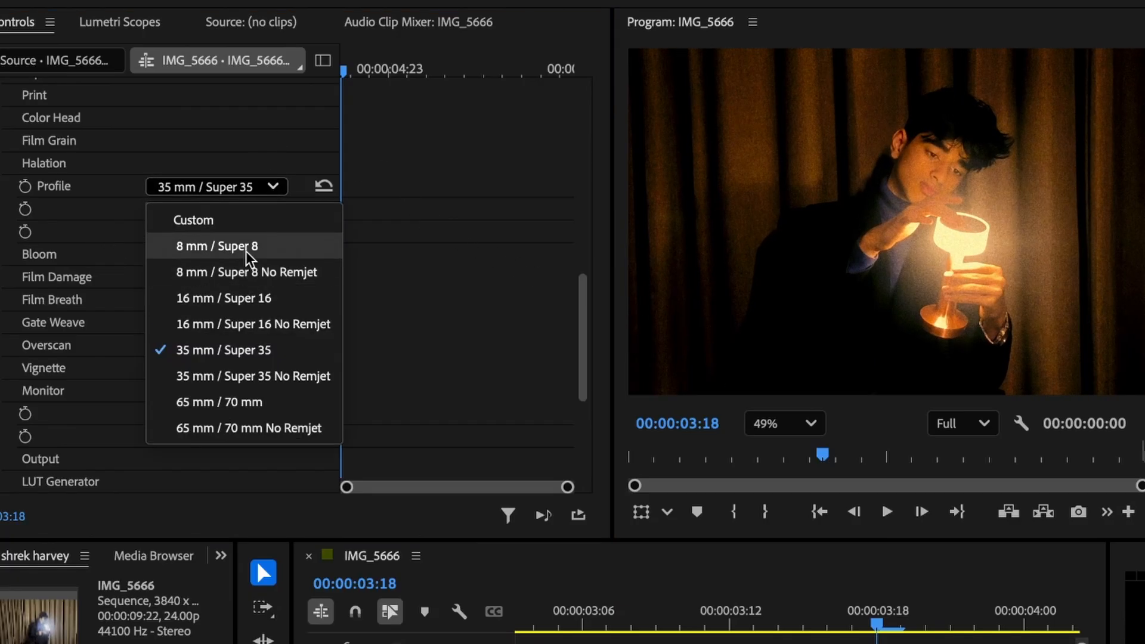
left_click(247, 252)
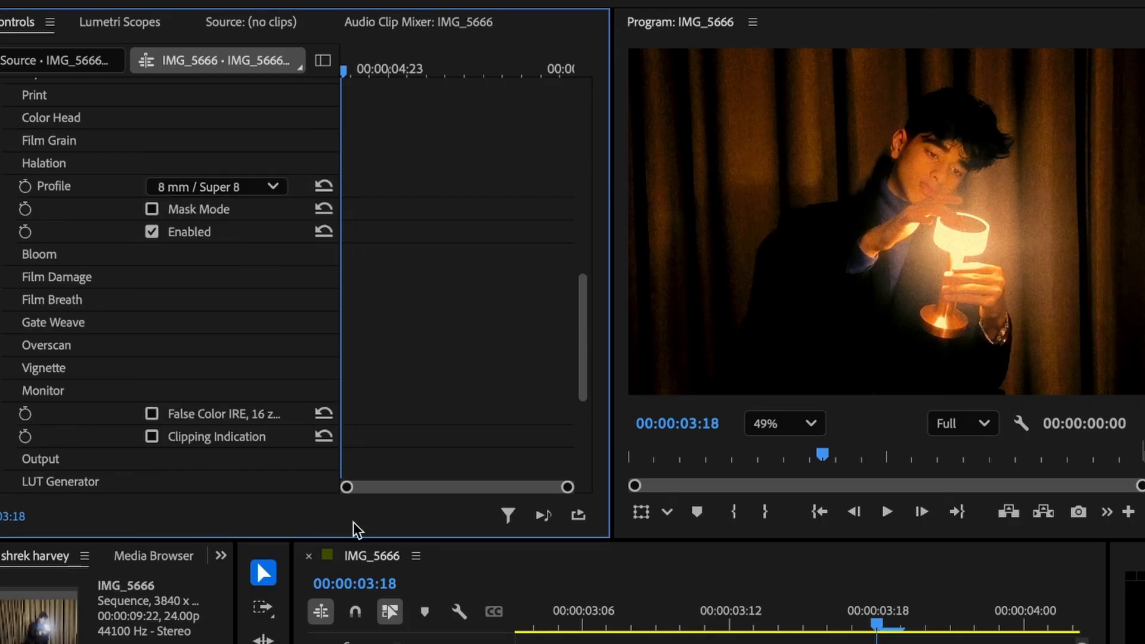
left_click(274, 185)
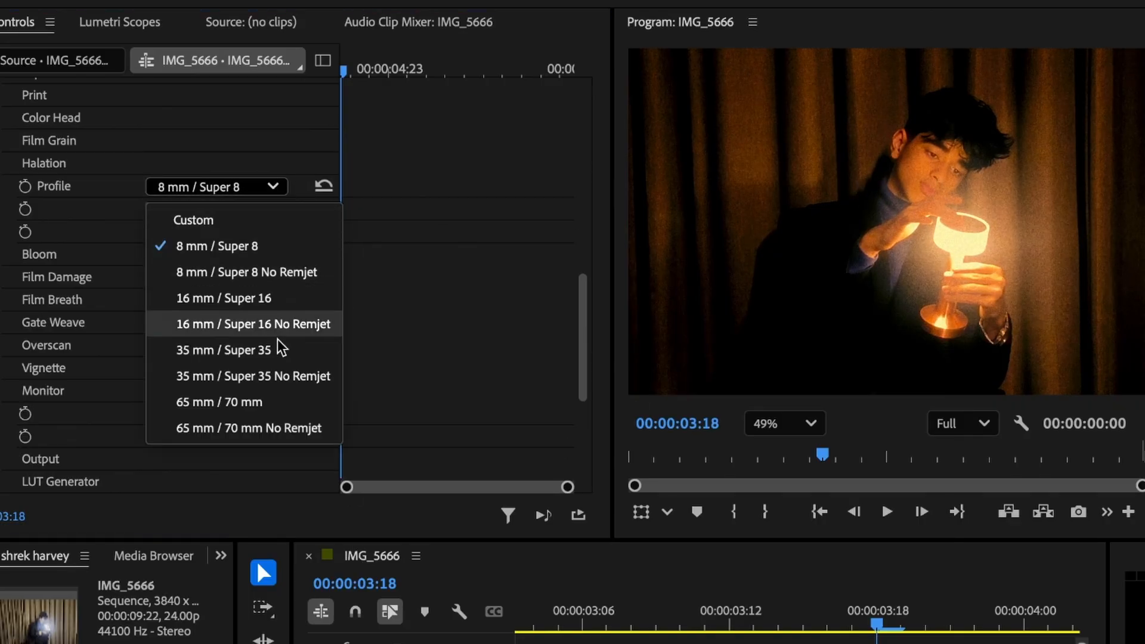
left_click(272, 411)
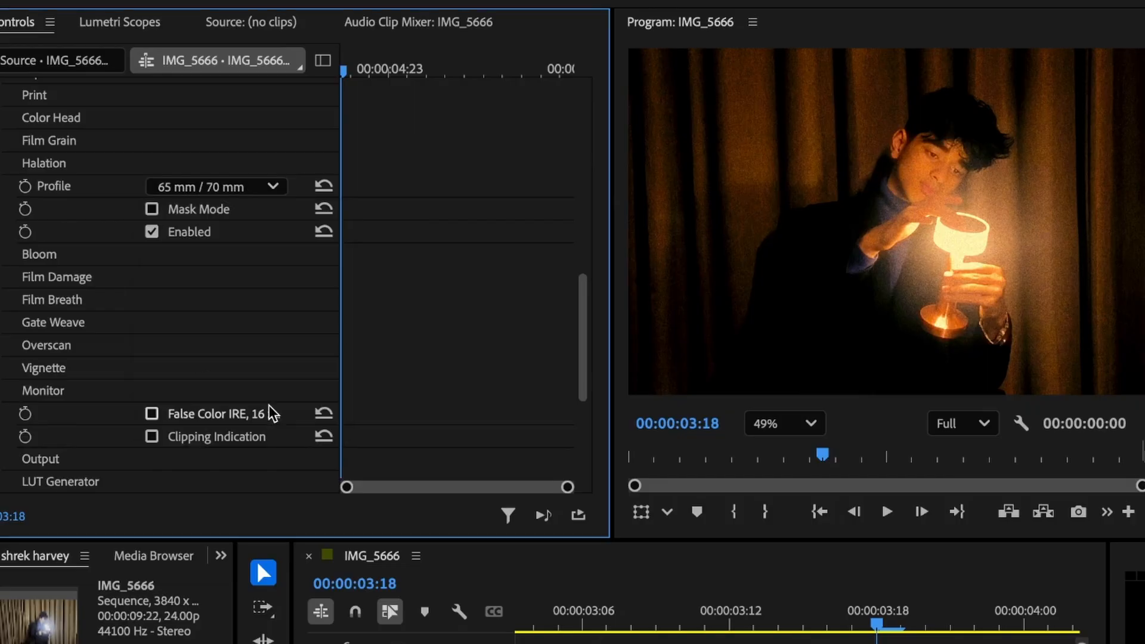
left_click(274, 186)
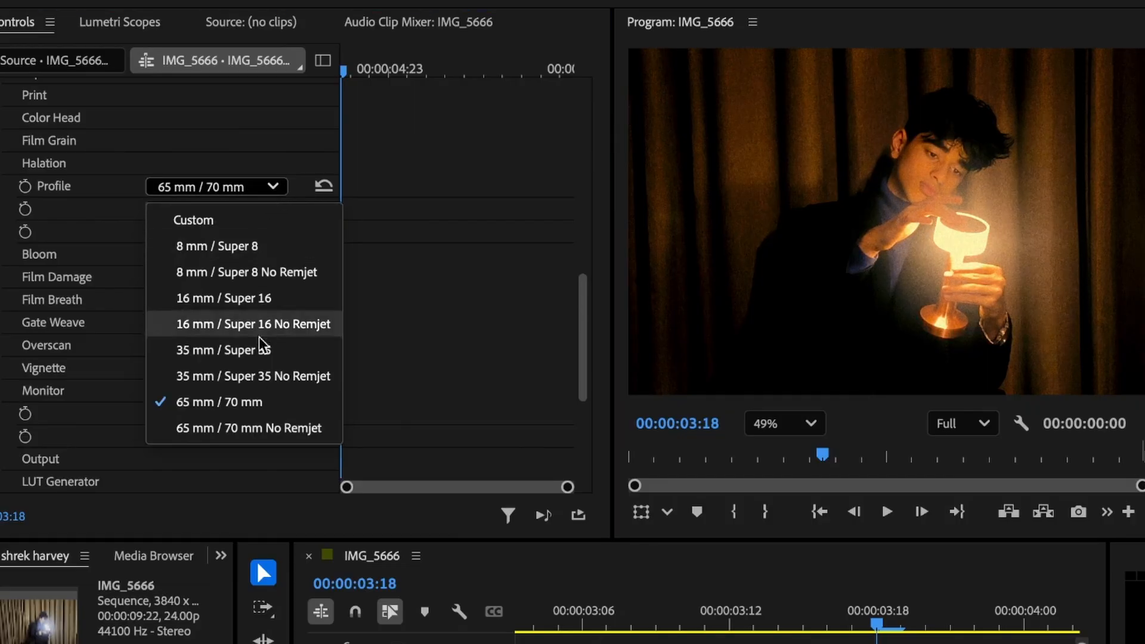
left_click(266, 355)
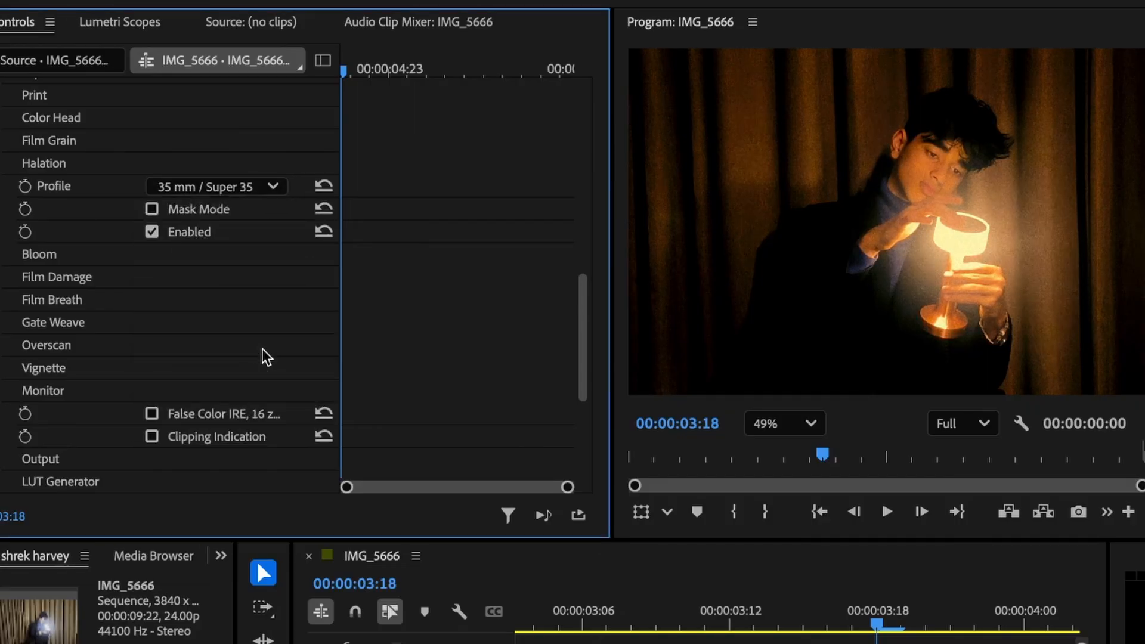
left_click(275, 186)
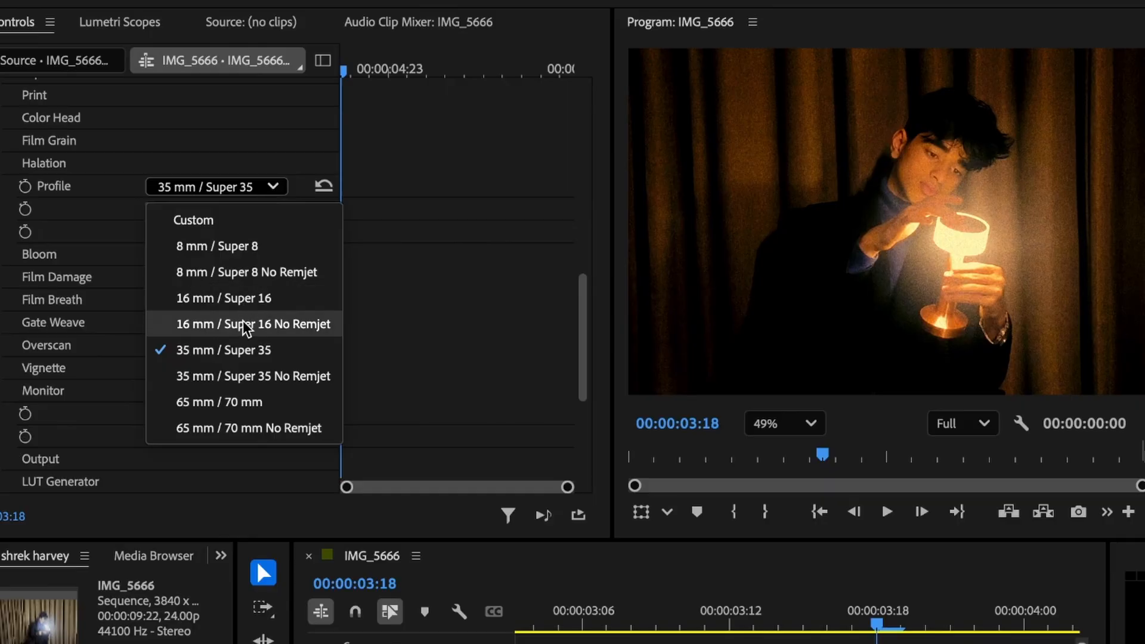
left_click(260, 301)
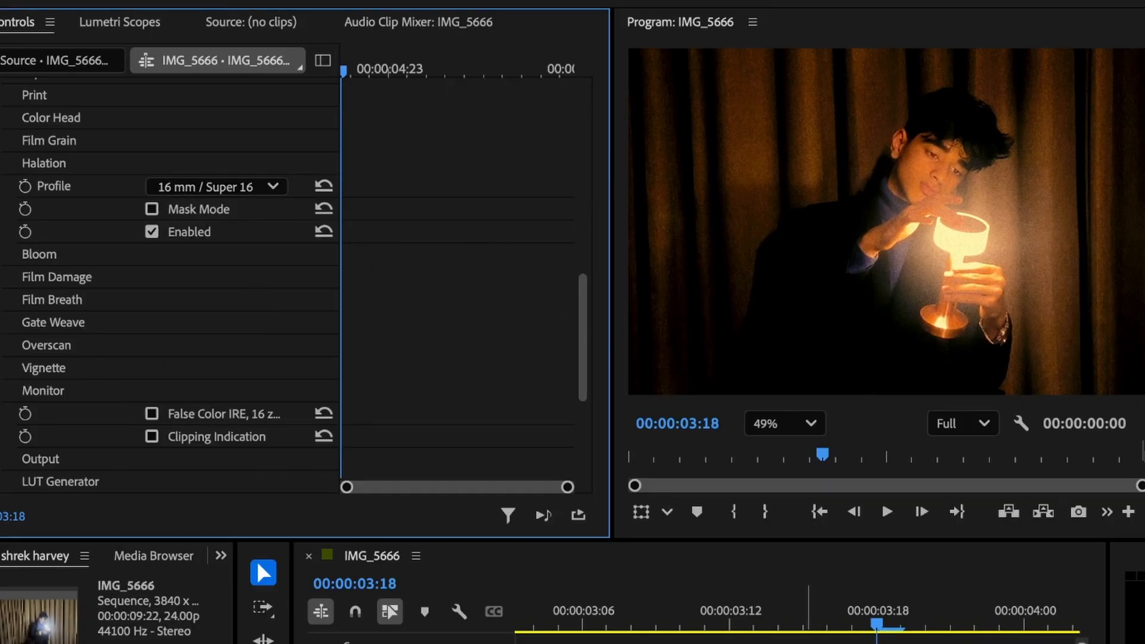
- Play the clip from 00:00:03:18 to review the halation, and return the playhead to that frame
key("space")
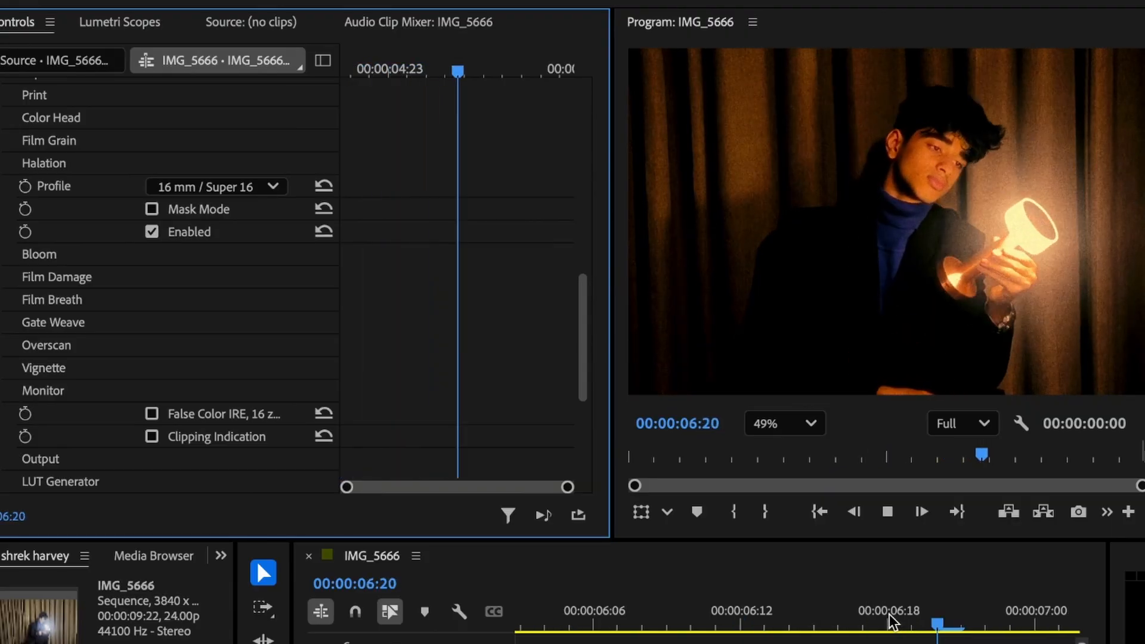
key("space")
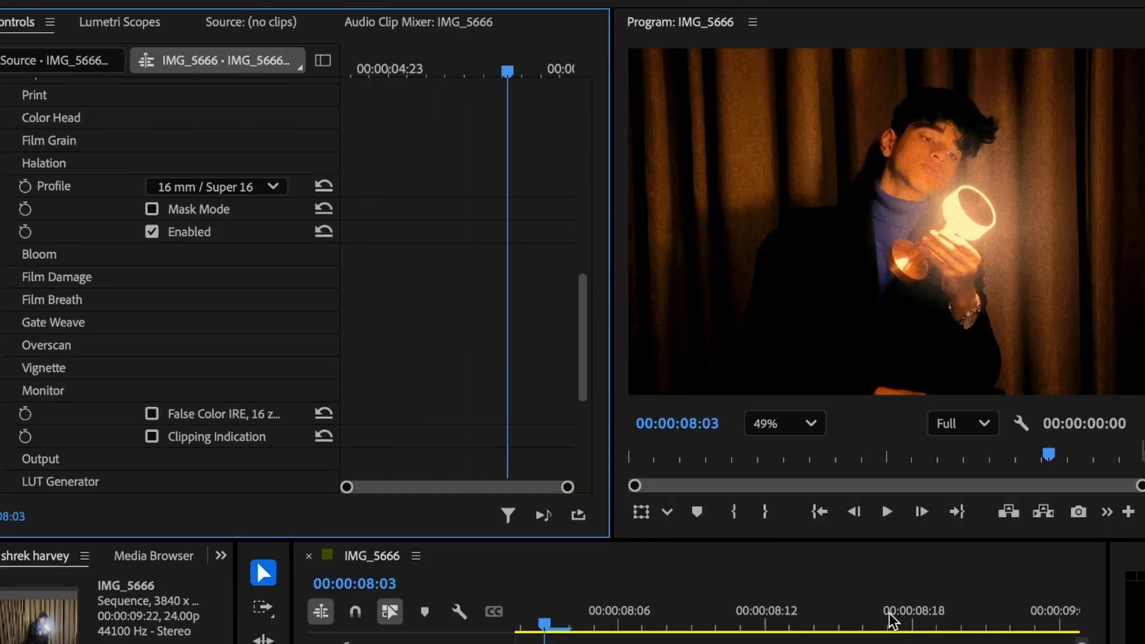
scroll(835, 623, "up", 5)
mouse_move(631, 626)
left_mouse_down()
mouse_move(653, 623)
mouse_move(630, 630)
left_mouse_up()
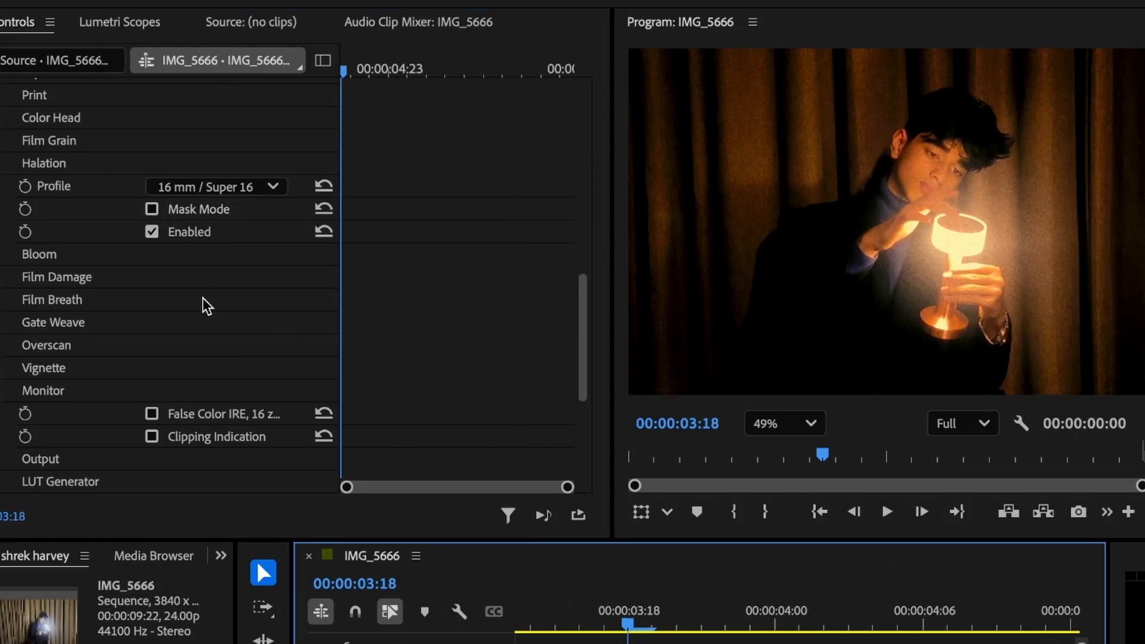
- Expand the Bloom group and enable the bloom effect
left_click(233, 189)
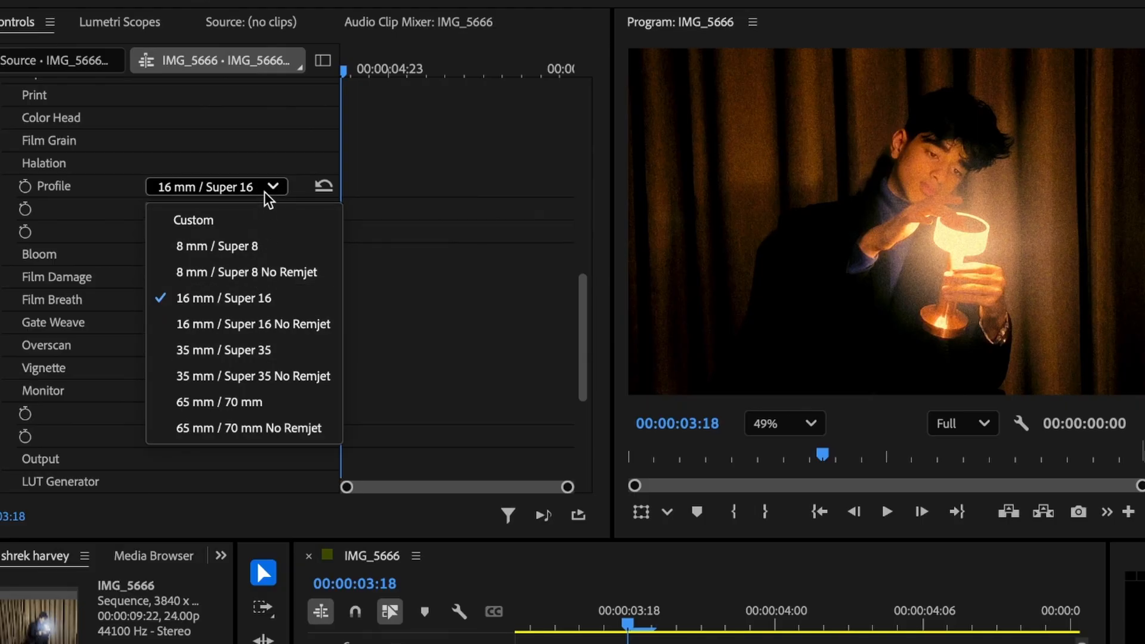
left_click(265, 192)
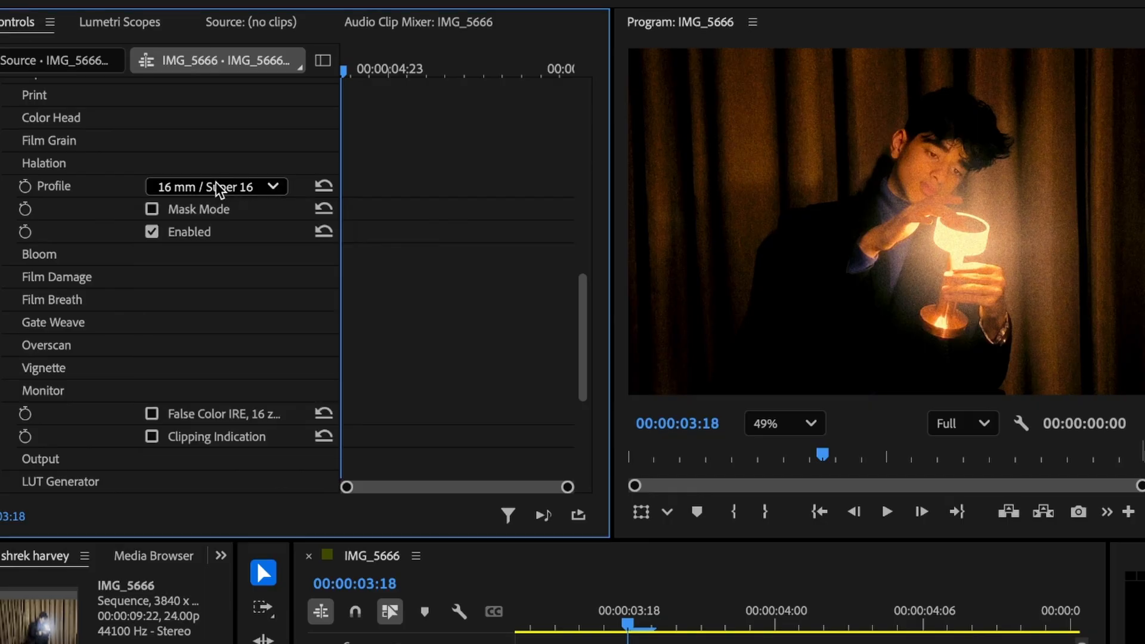
left_click(6, 256)
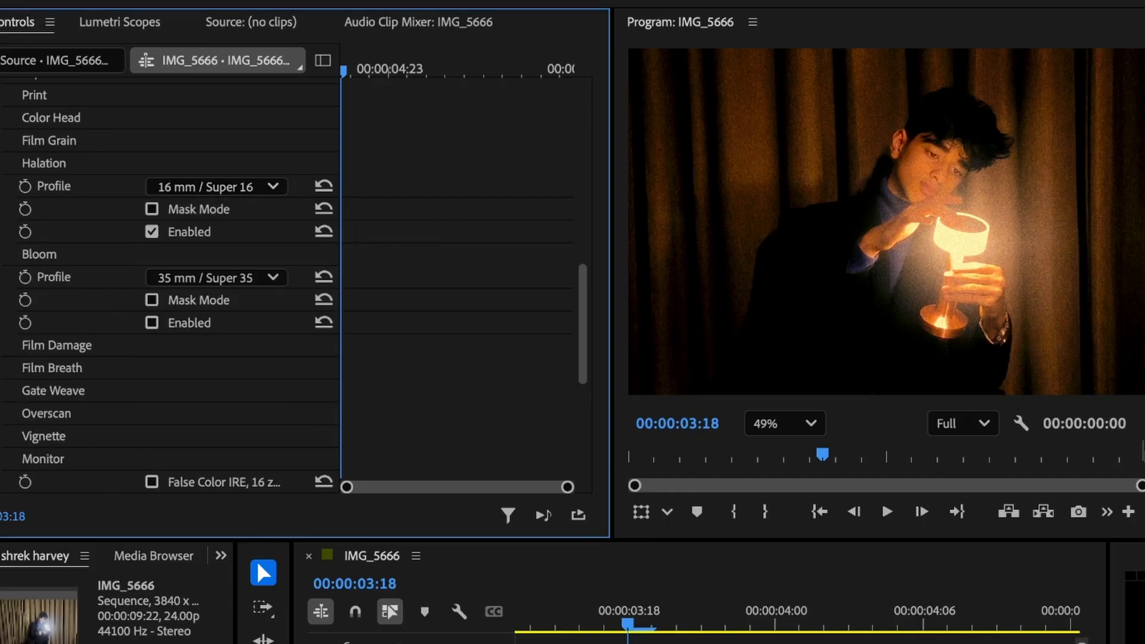
left_click(151, 325)
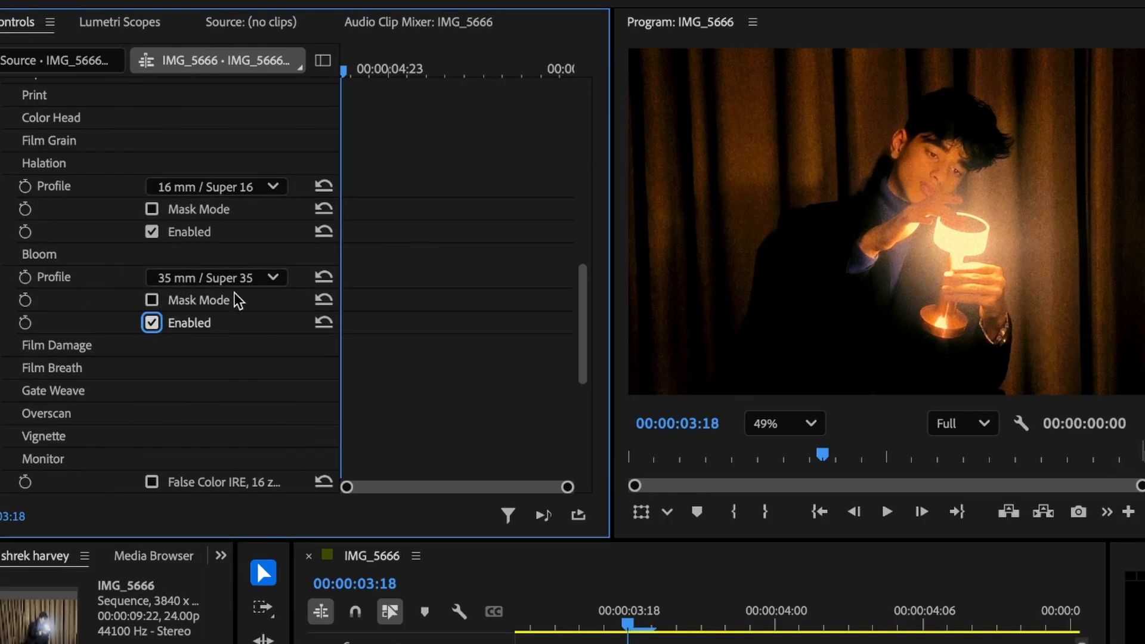
- Try the Bloom profiles 8 mm / Super 8 and 65 mm / 70 mm, returning to 35 mm / Super 35 after each
left_click(274, 278)
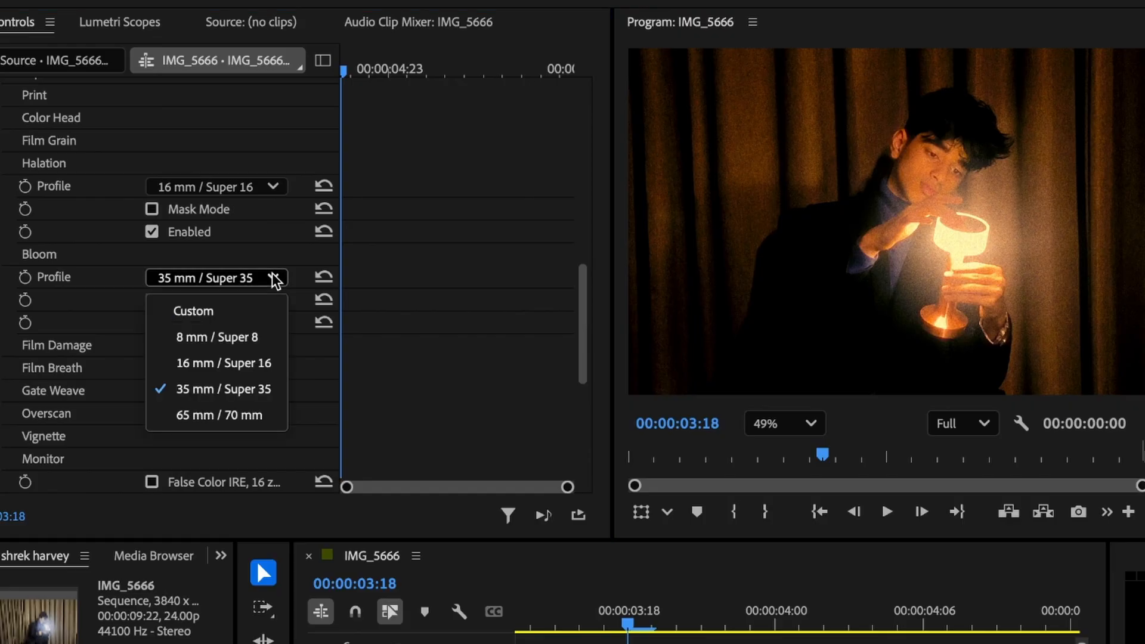
left_click(237, 338)
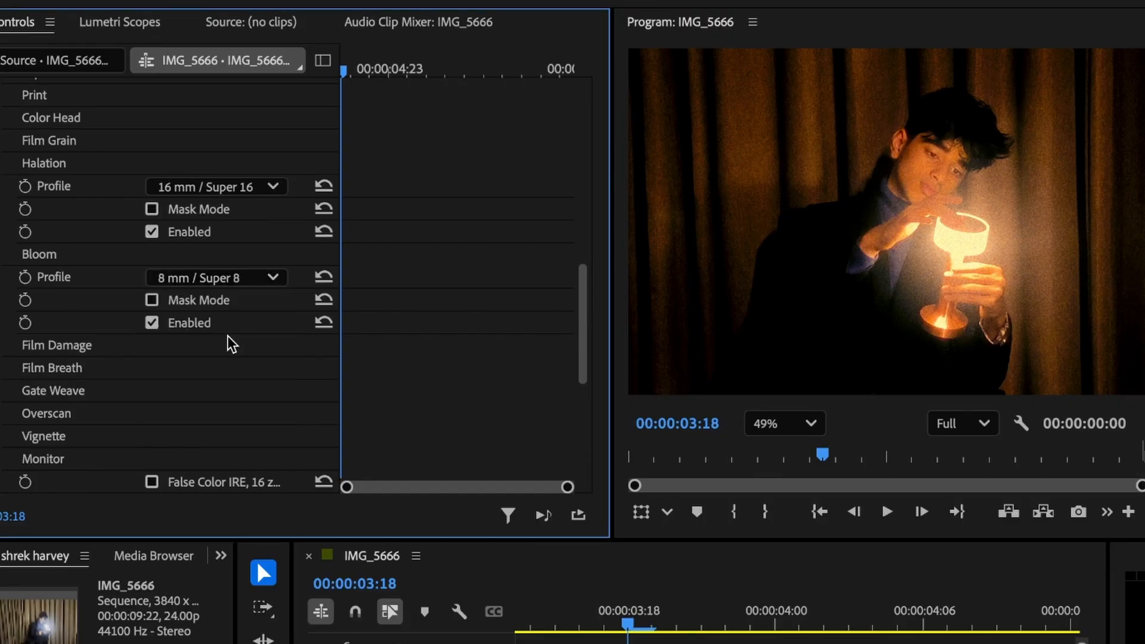
left_click(243, 284)
left_click(243, 390)
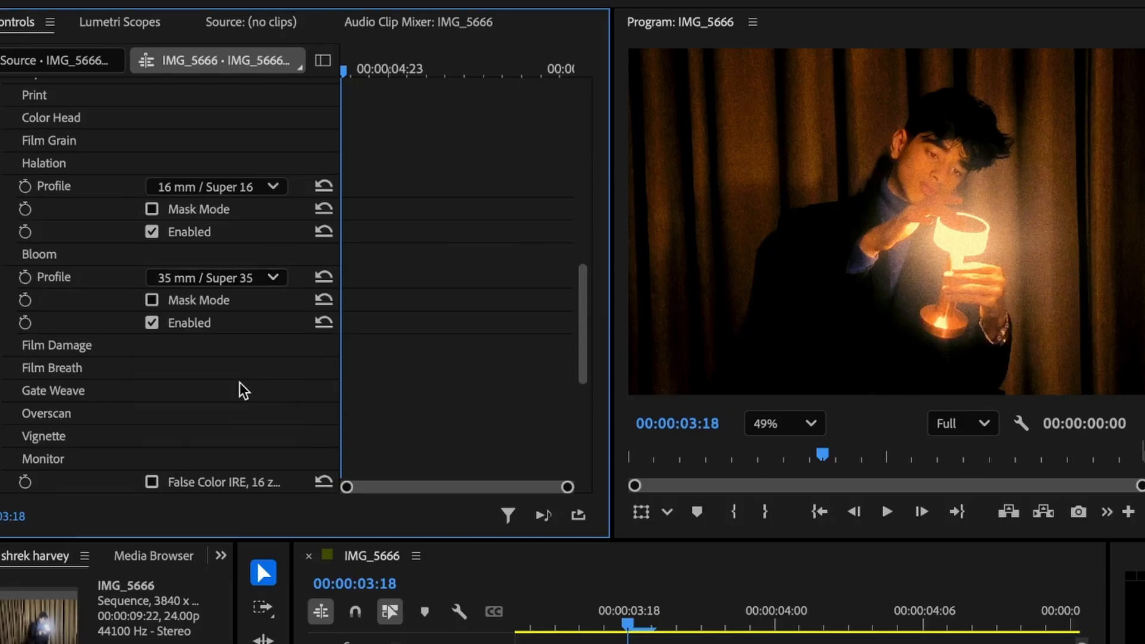
left_click(273, 279)
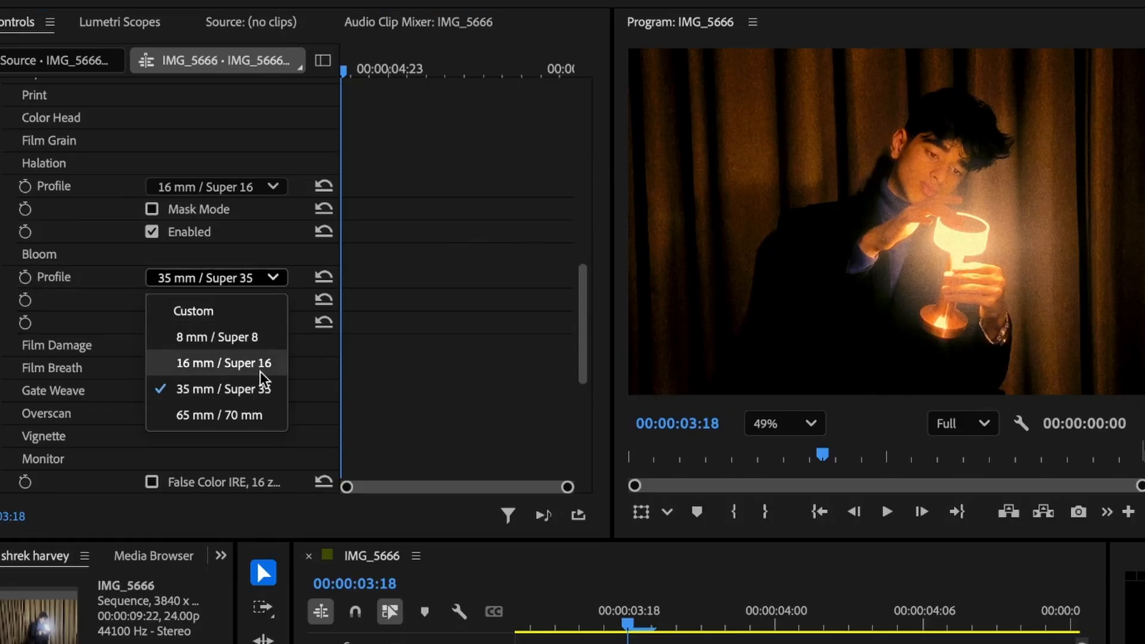
left_click(256, 411)
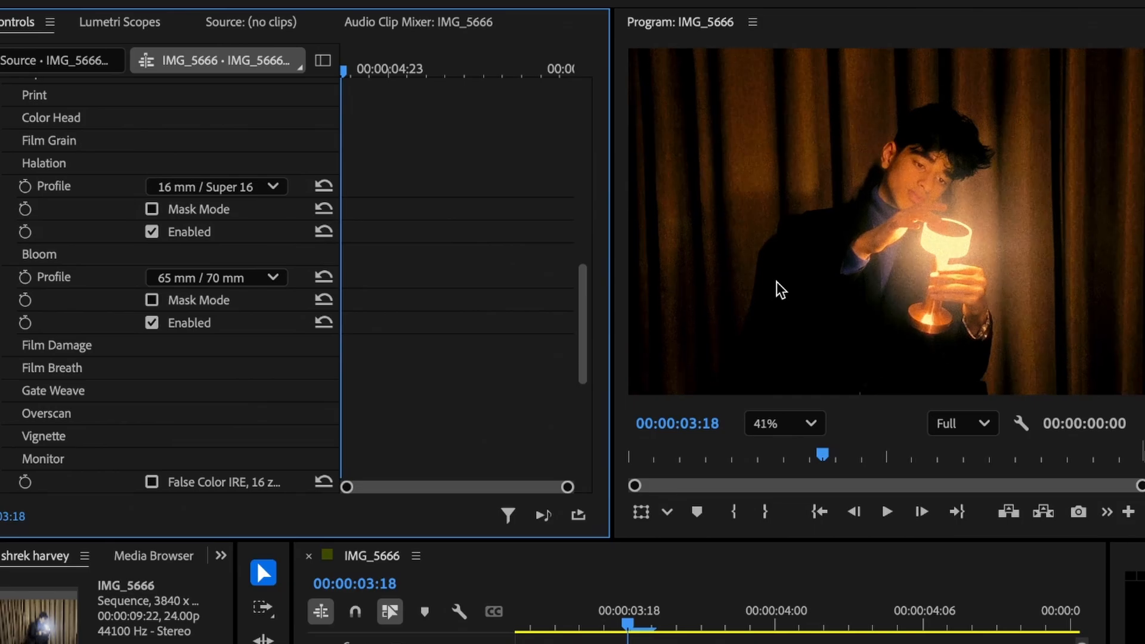
left_click(273, 280)
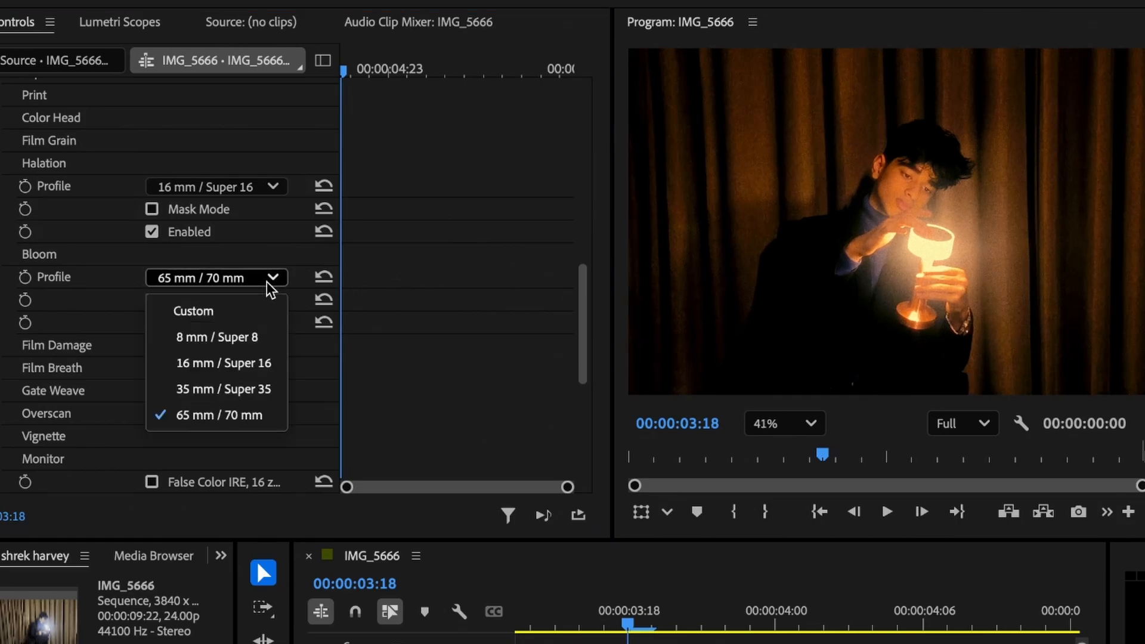
left_click(213, 394)
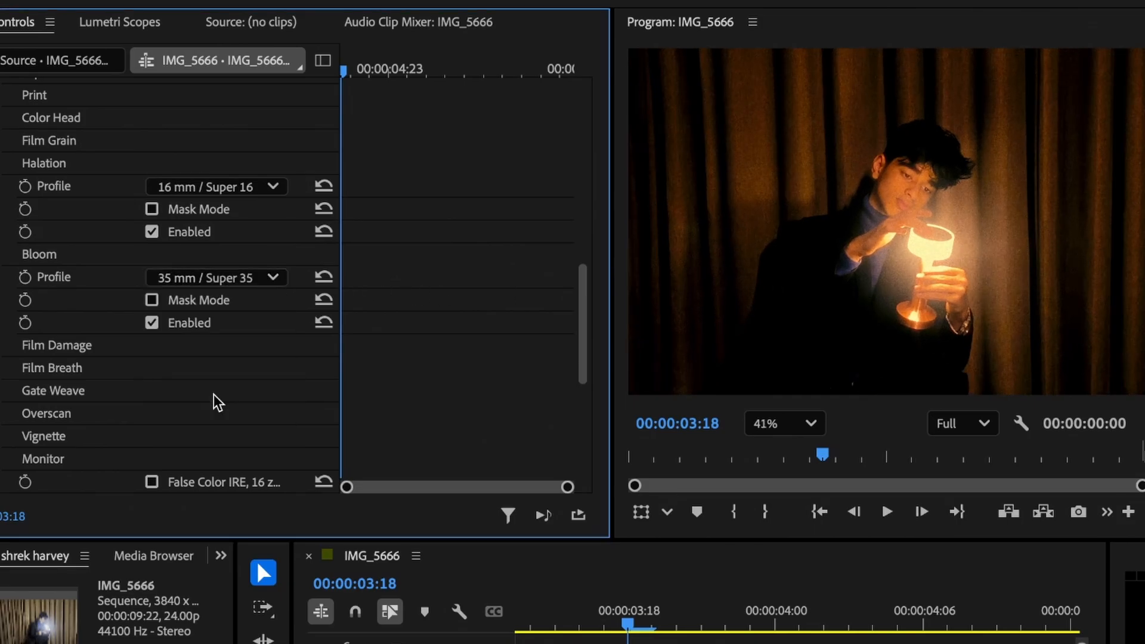
- Switch the Bloom mask mode on and back off to preview the bloom mask
left_click(261, 284)
left_click(263, 277)
left_click(152, 300)
left_click(152, 300)
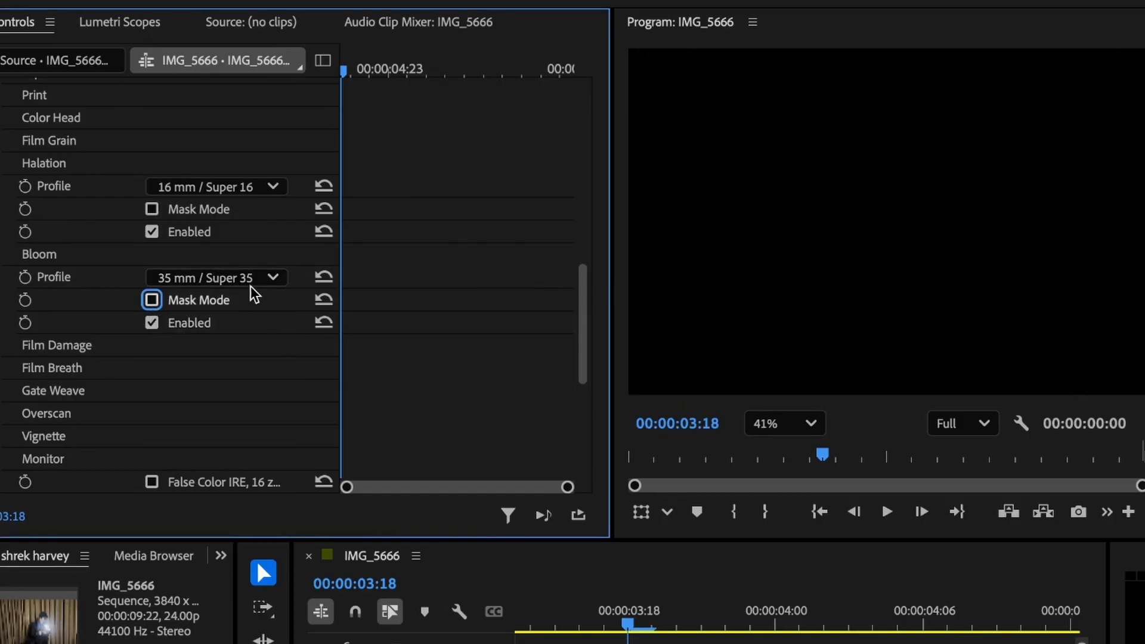
- Compare the 65 mm / 70 mm Bloom profile once more and restore 35 mm / Super 35
left_click(267, 280)
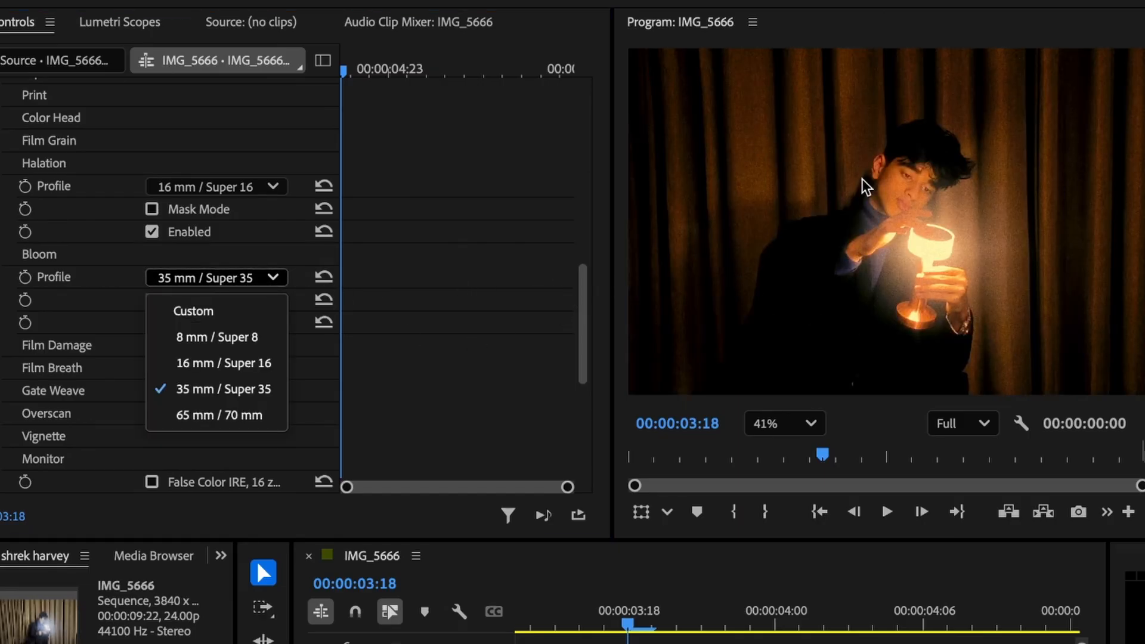
left_click(224, 414)
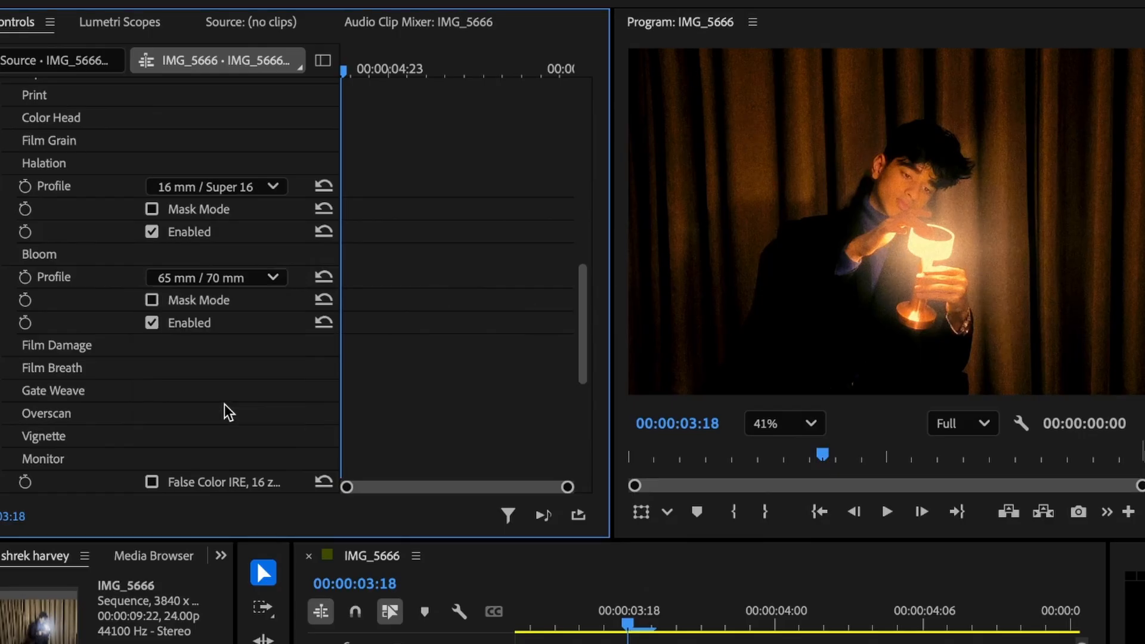
left_click(269, 282)
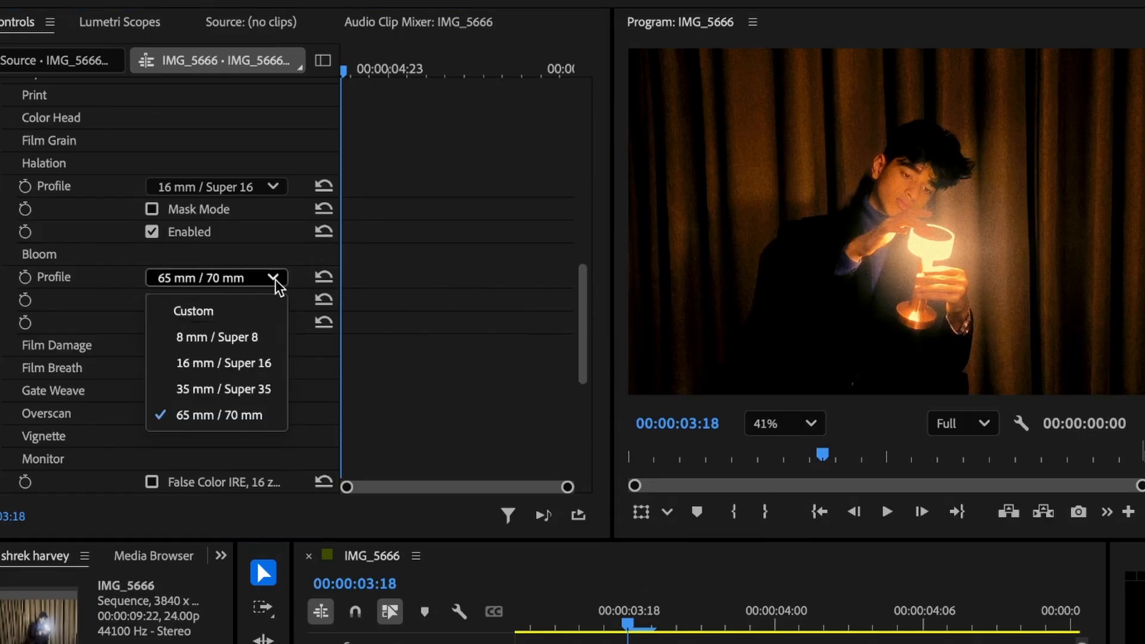
left_click(273, 405)
- Collapse the Bloom group, expand Film Damage and enable the film damage effect
scroll(223, 312, "down", 4)
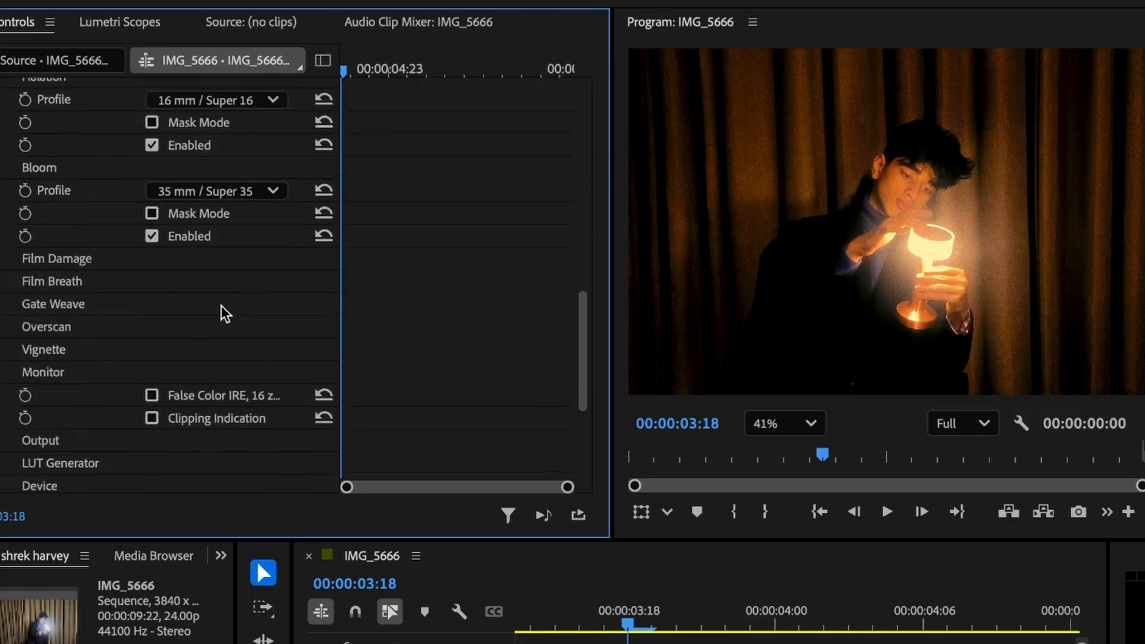
left_click(0, 103)
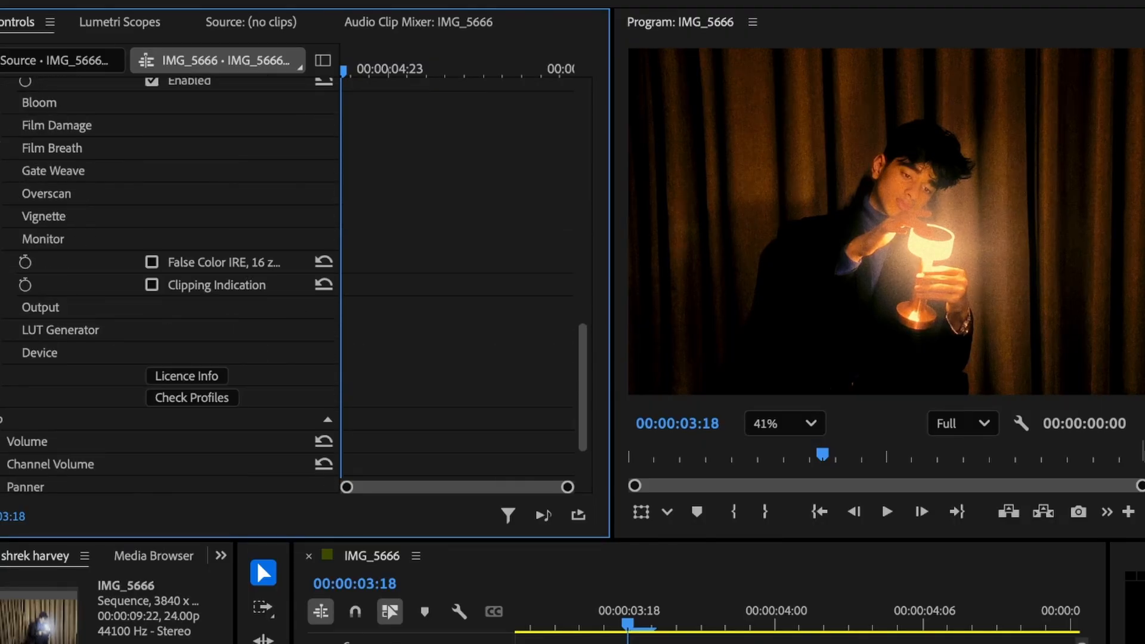
left_click(0, 126)
left_click(152, 172)
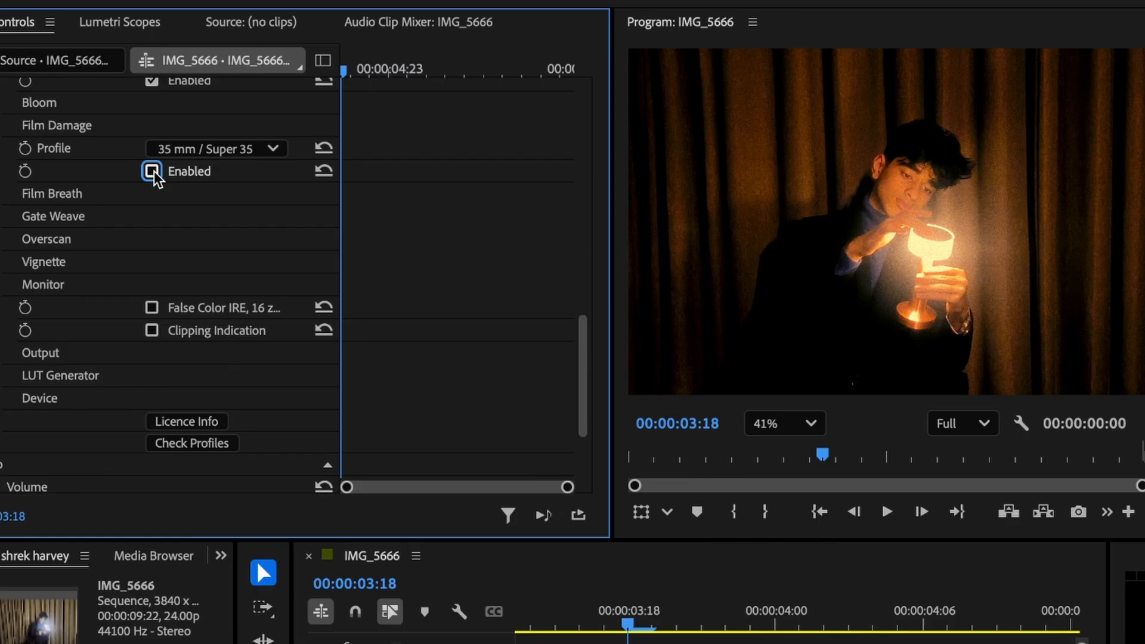
- Set the Film Damage profile to 65 mm / 70 mm, trying 16 mm / Super 16 first, and collapse the group
left_click(282, 153)
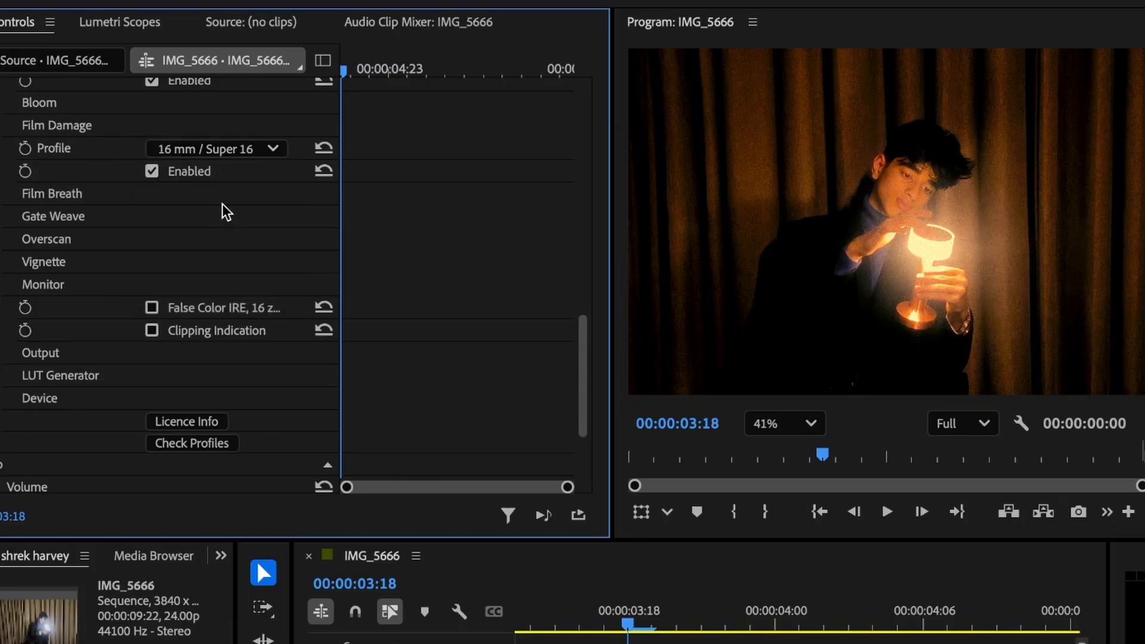
left_click(250, 149)
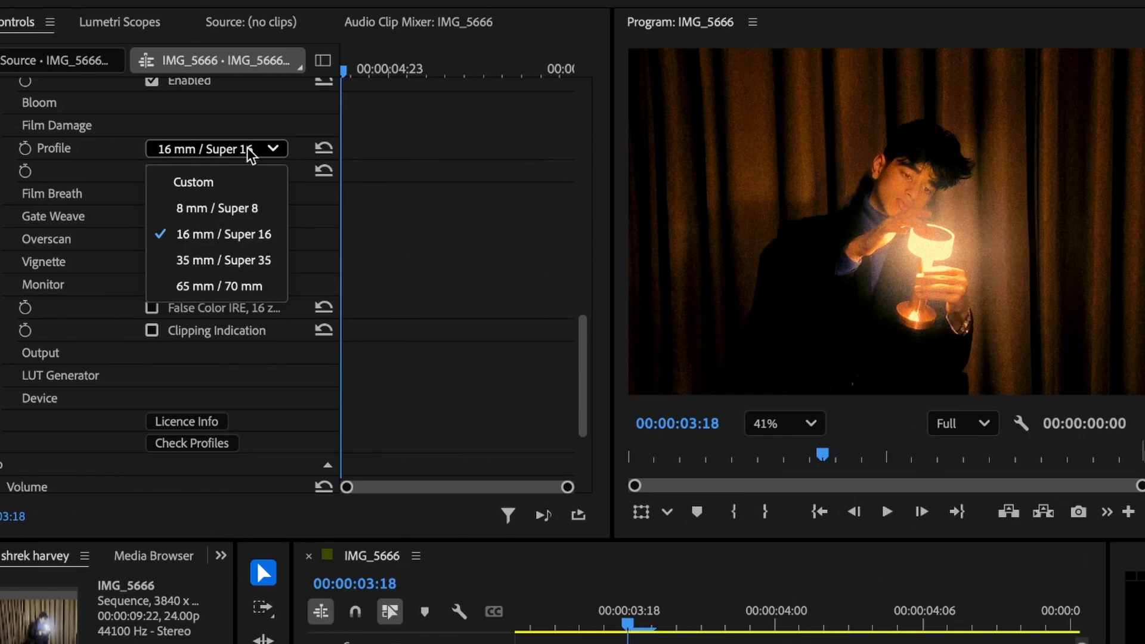
left_click(242, 287)
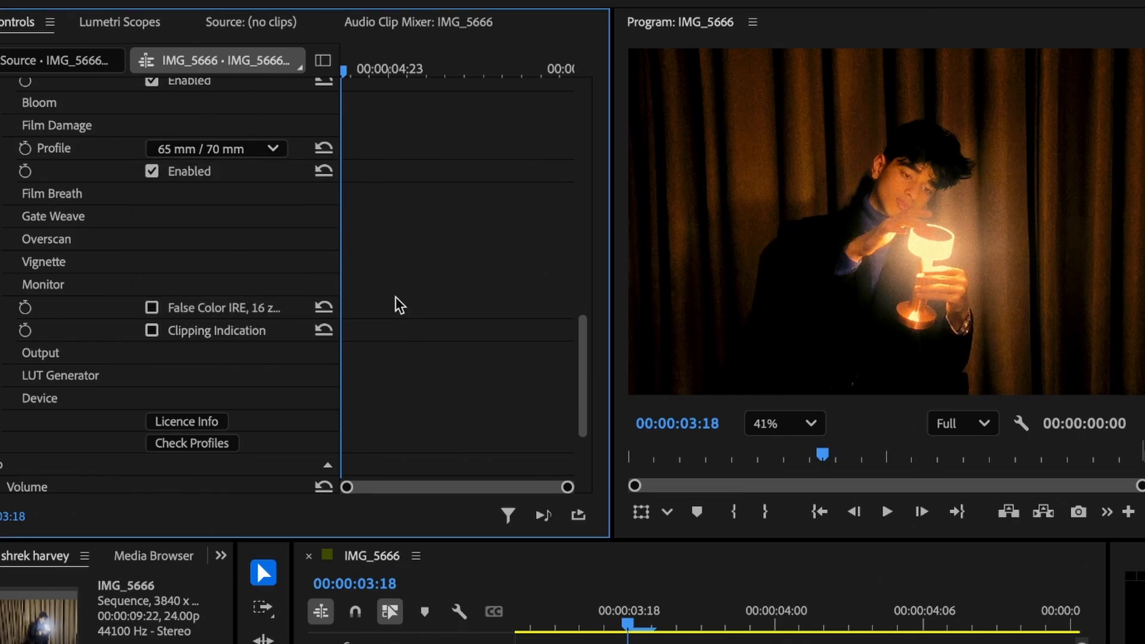
left_click(4, 126)
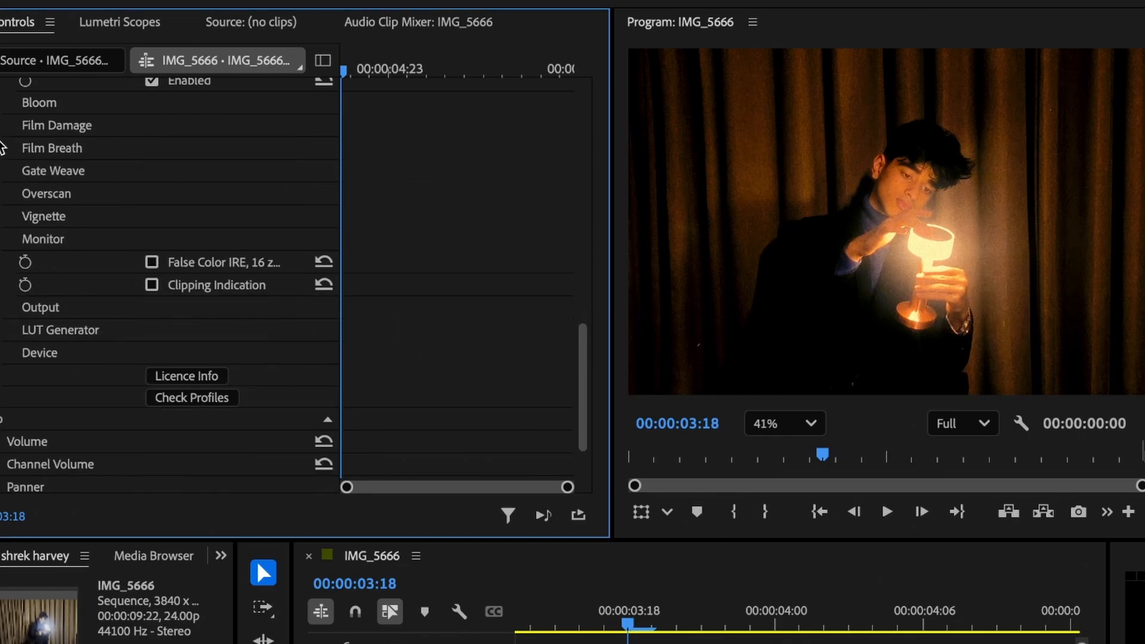
- Expand the Film Breath group, enable the film breath effect and collapse the group
left_click(3, 149)
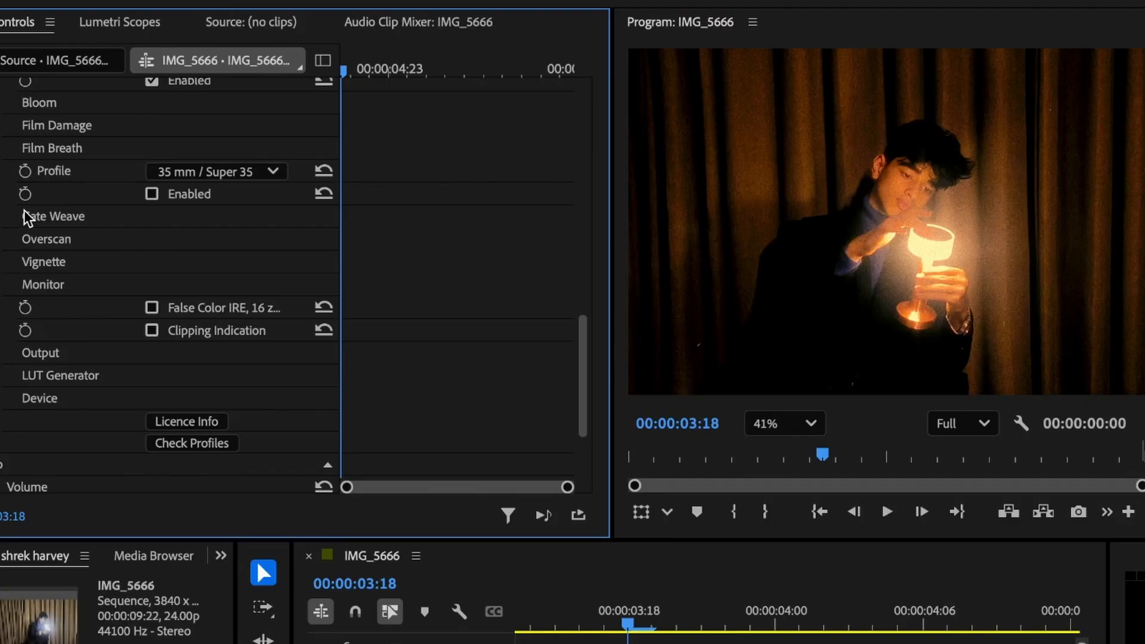
left_click(6, 149)
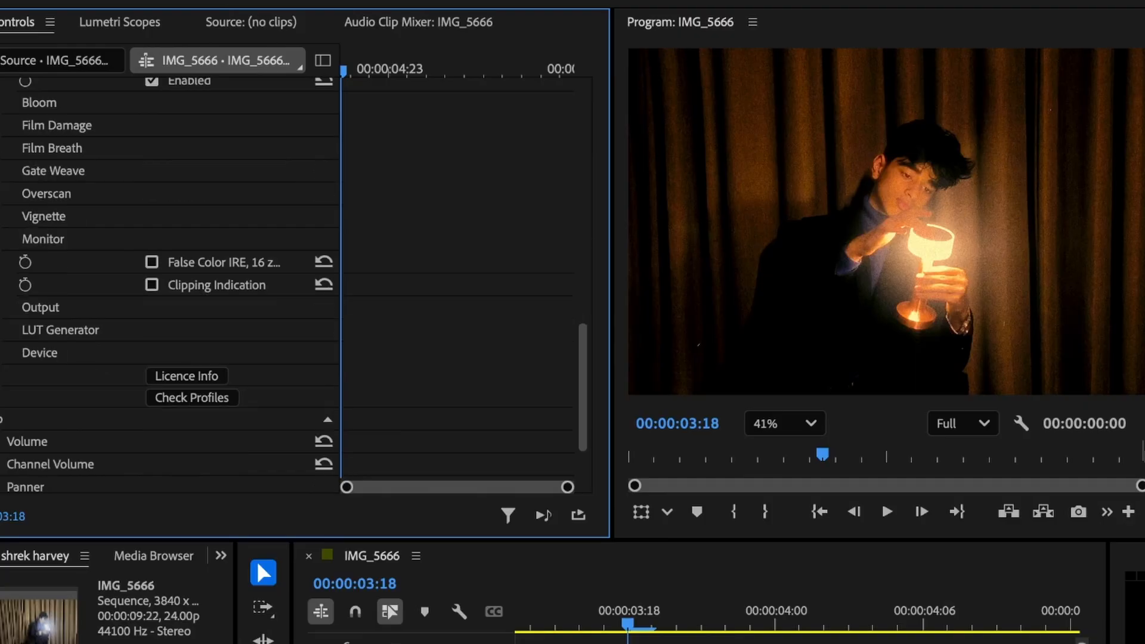
left_click(3, 149)
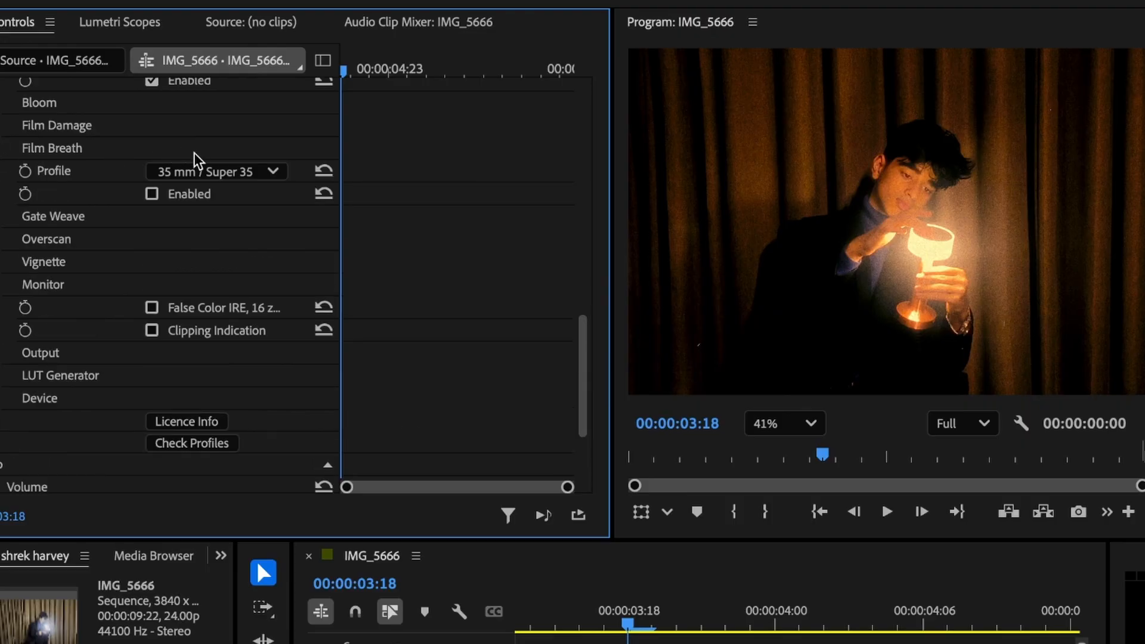
left_click(156, 195)
left_click(254, 177)
left_click(256, 179)
left_click(1, 149)
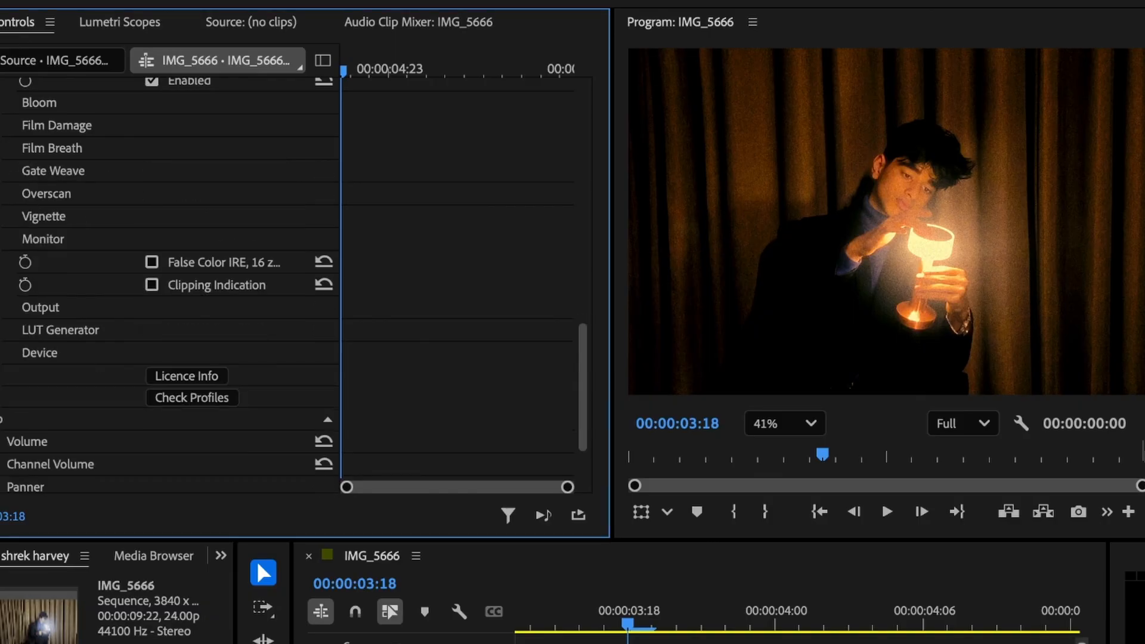
- Expand Gate Weave, enable the effect, choose its film format profile and collapse the group
left_click(1, 171)
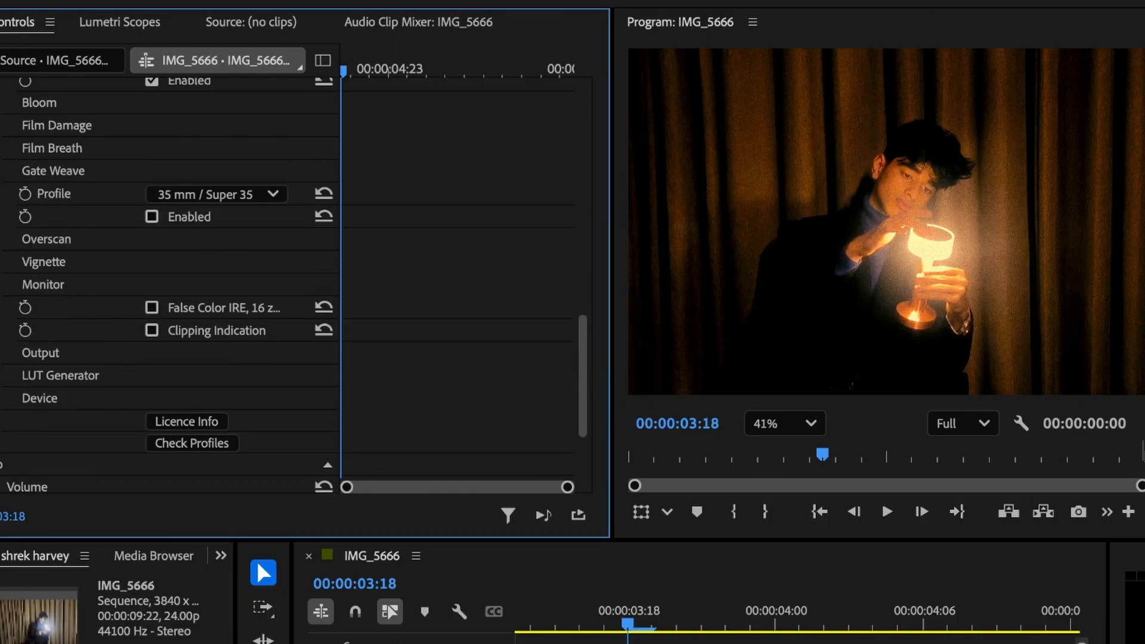
left_click(152, 216)
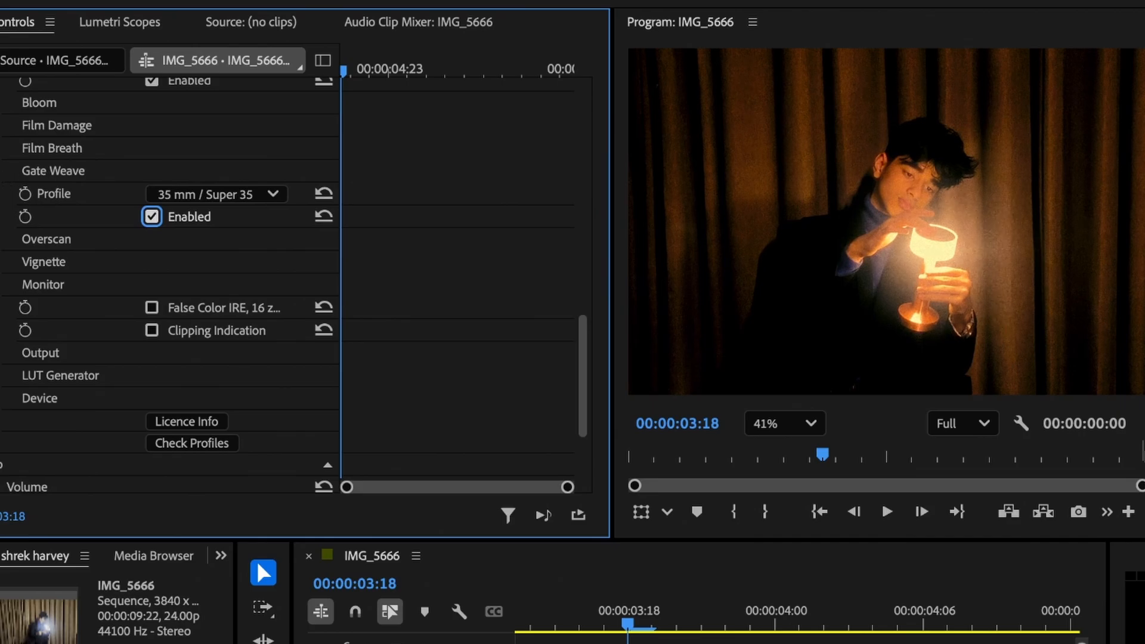
left_click(152, 217)
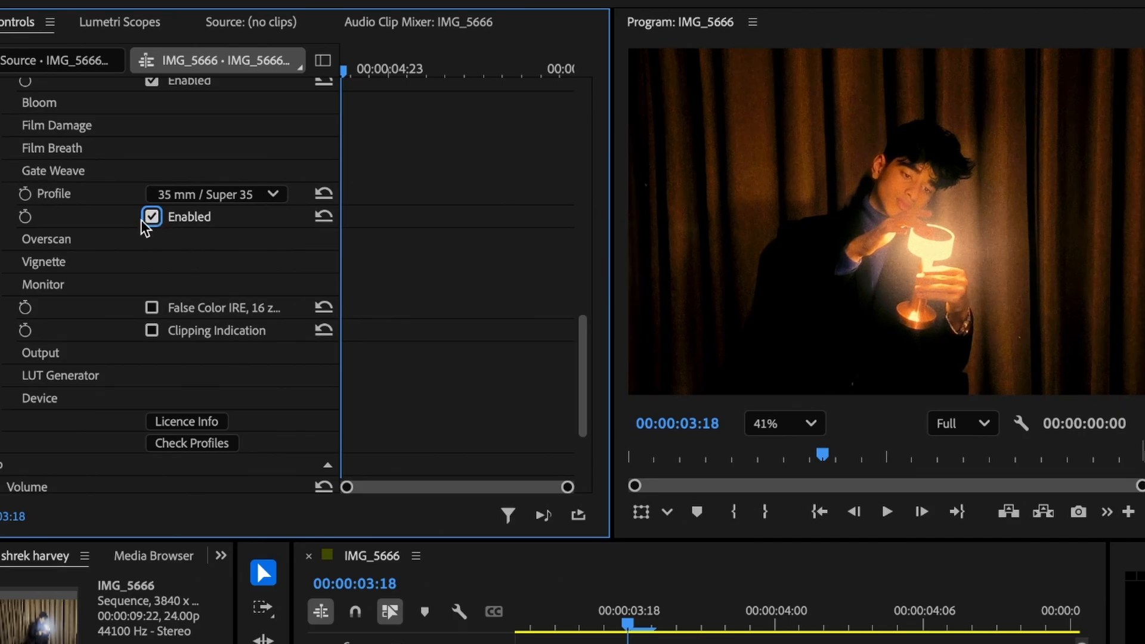
left_click(274, 196)
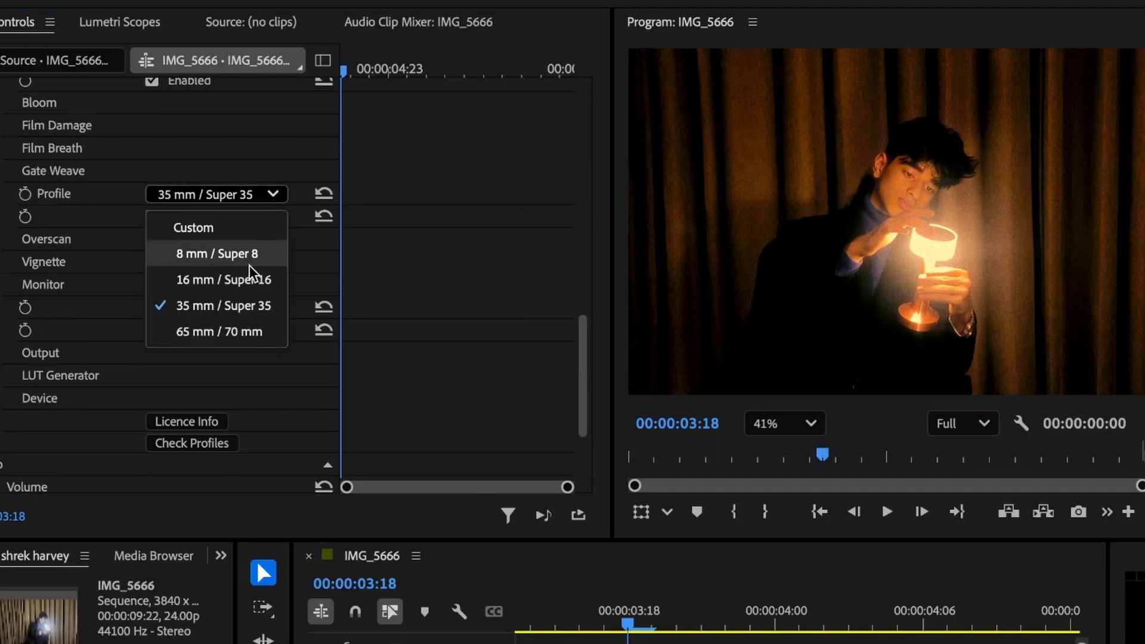
left_click(234, 323)
left_click(30, 172)
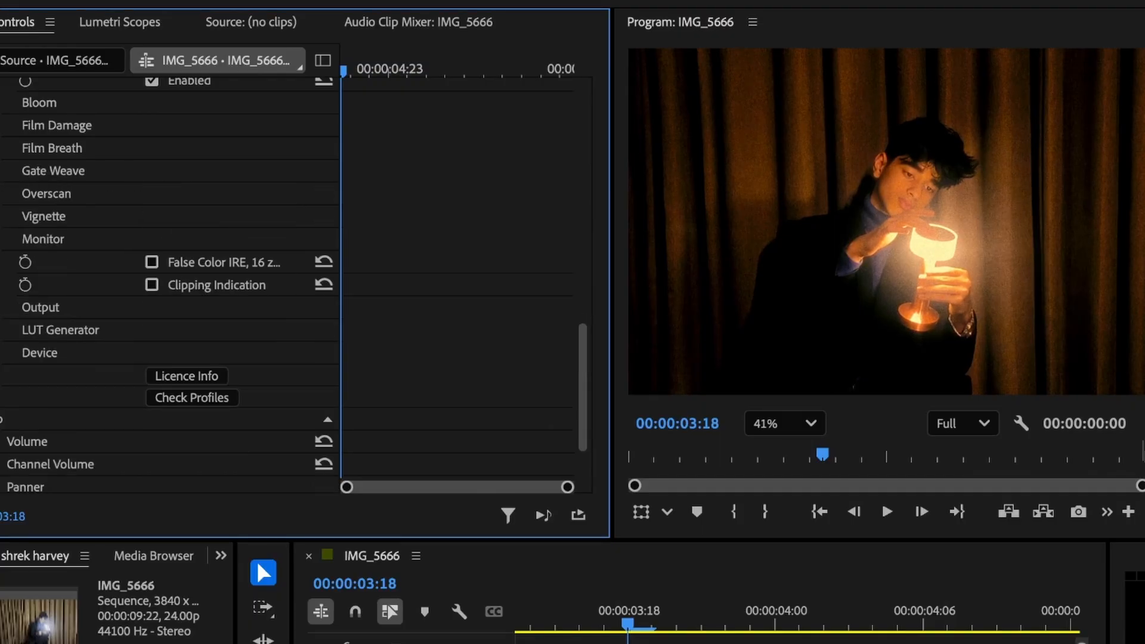
- Expand the Overscan group, look through the available gate types and enable the overscan effect
left_click(42, 194)
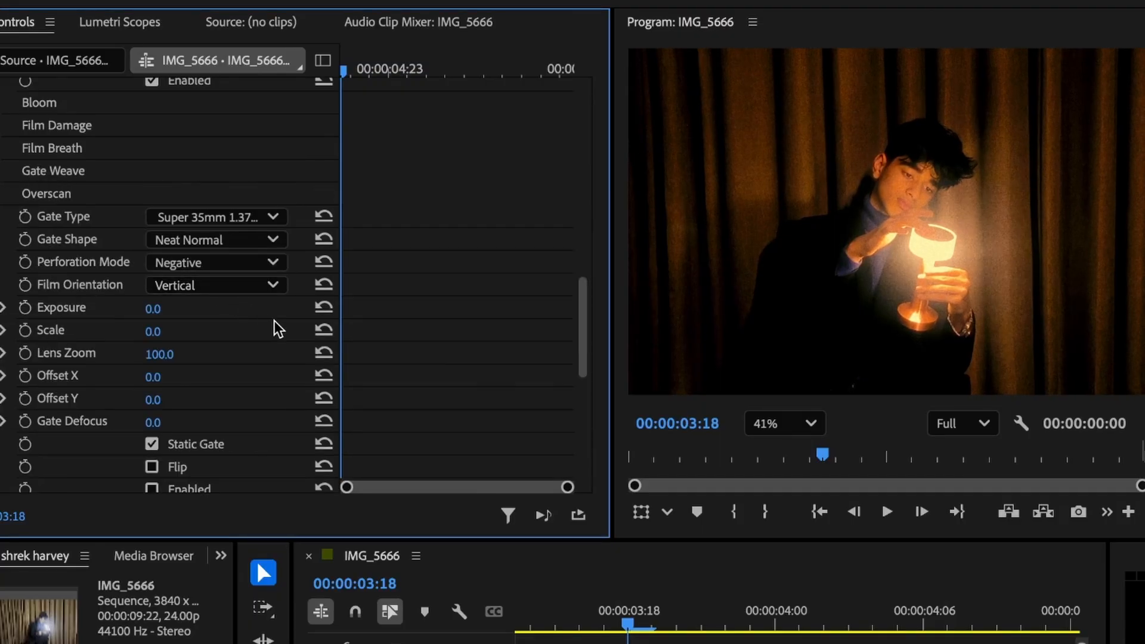
scroll(271, 340, "down", 5)
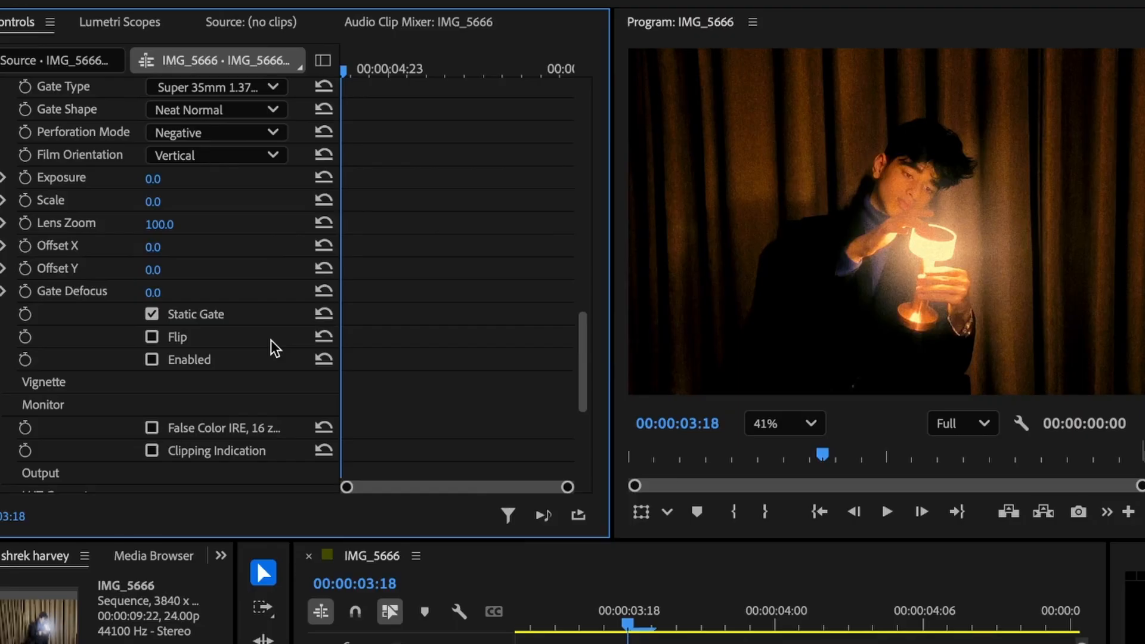
scroll(192, 258, "up", 3)
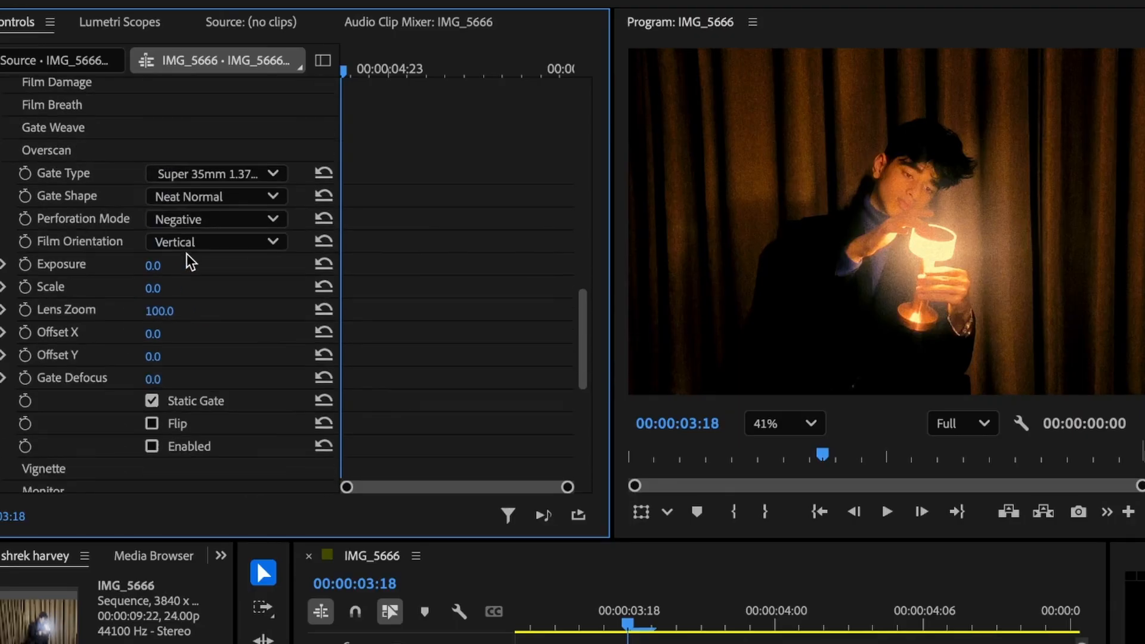
left_click(258, 174)
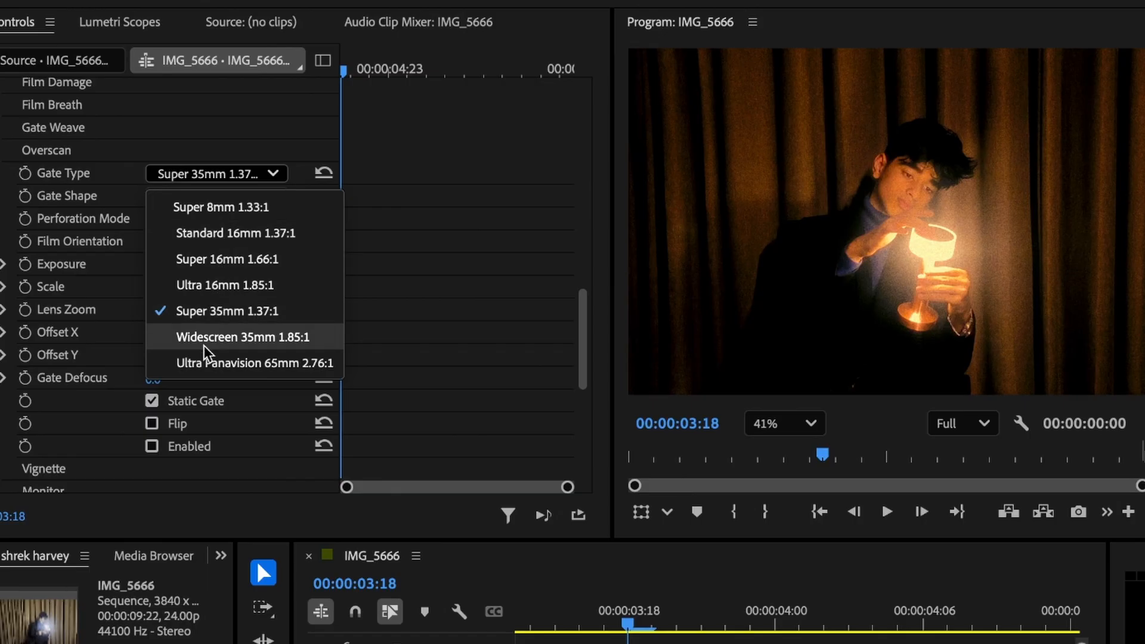
left_click(249, 177)
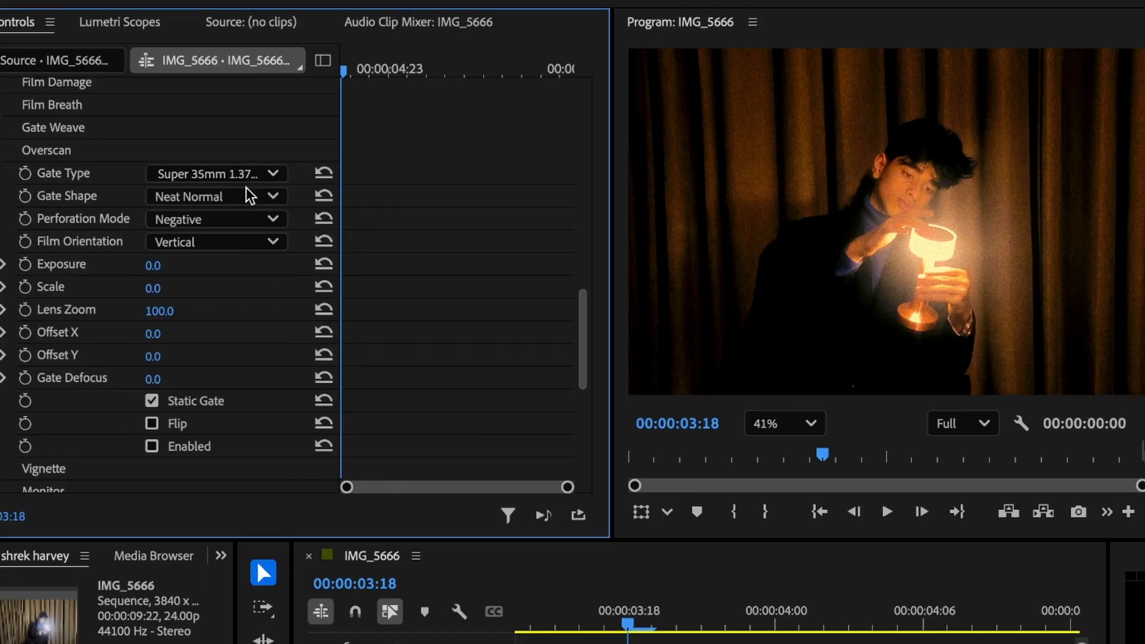
left_click(152, 444)
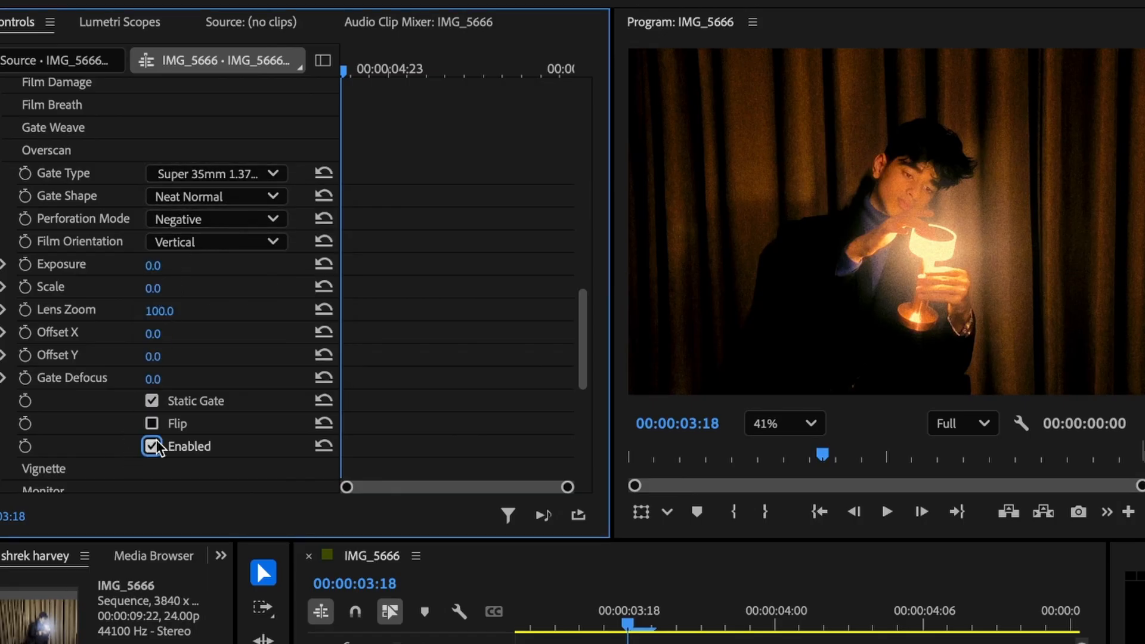
- Set the Overscan gate type to Widescreen 35mm 1.85:1, trying Super 16mm 1.66:1 first, and the gate shape to Neat Sharp
left_click(210, 172)
left_click(224, 260)
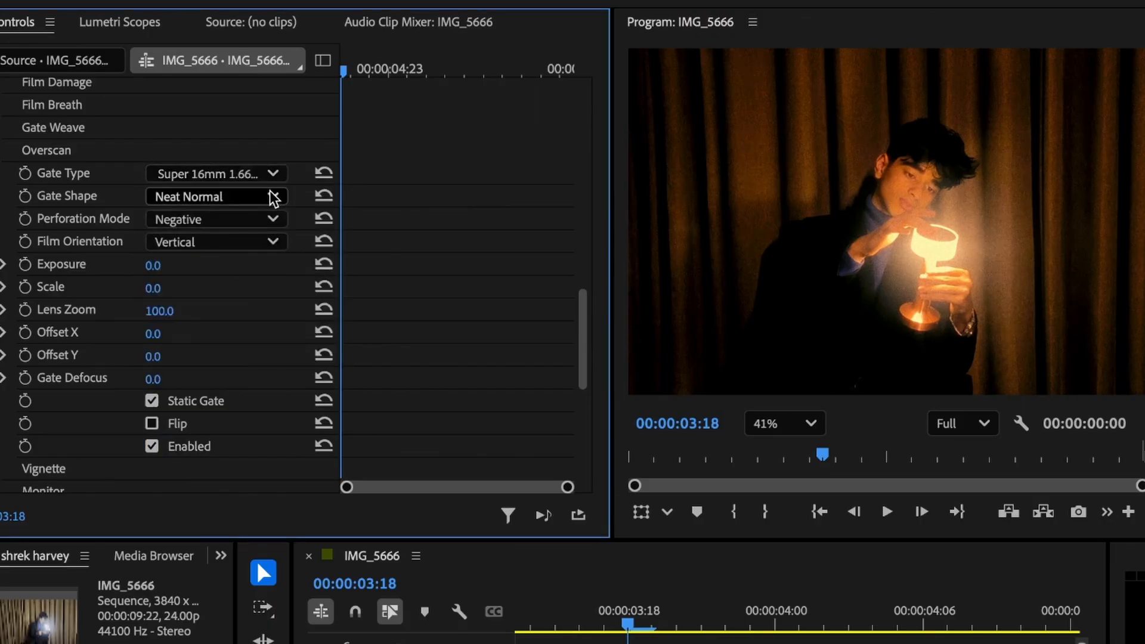
left_click(274, 173)
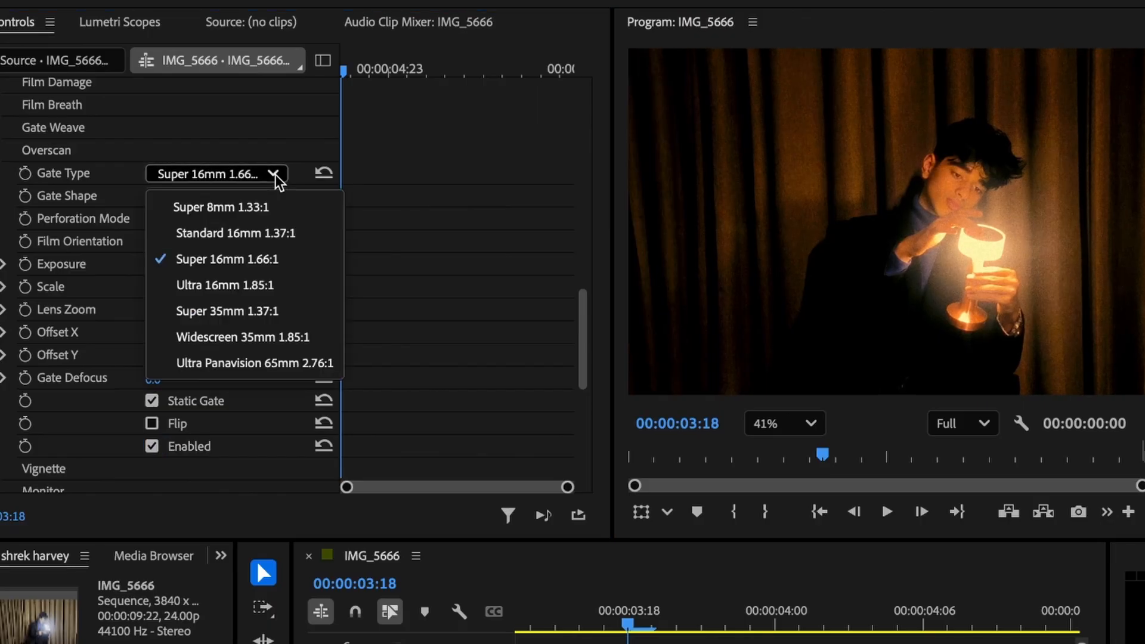
left_click(246, 337)
left_click(248, 193)
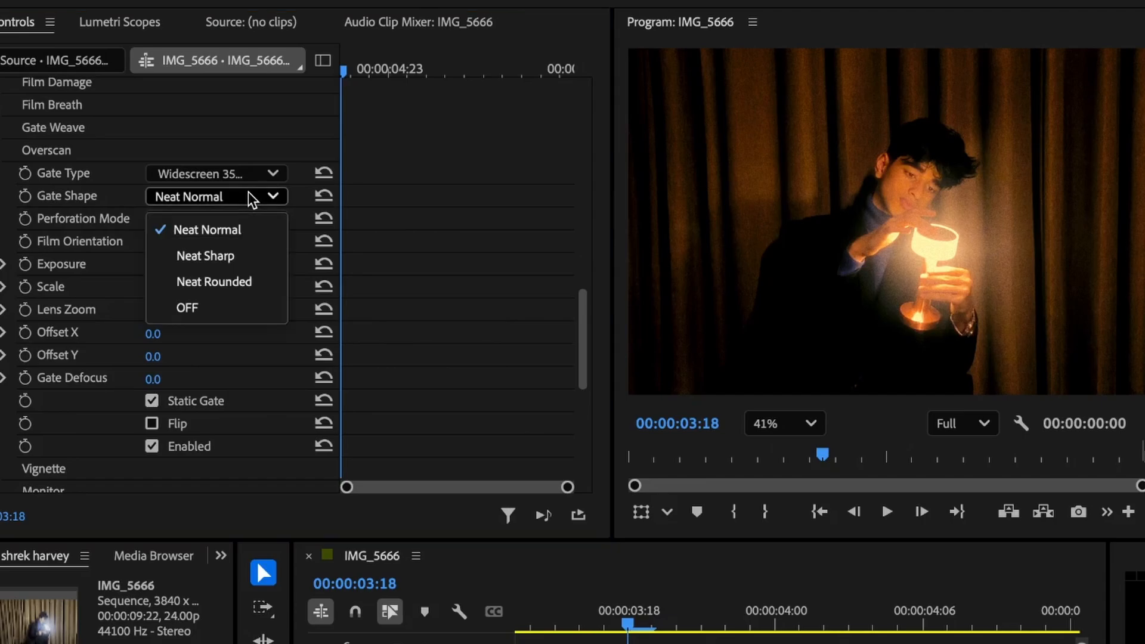
left_click(227, 253)
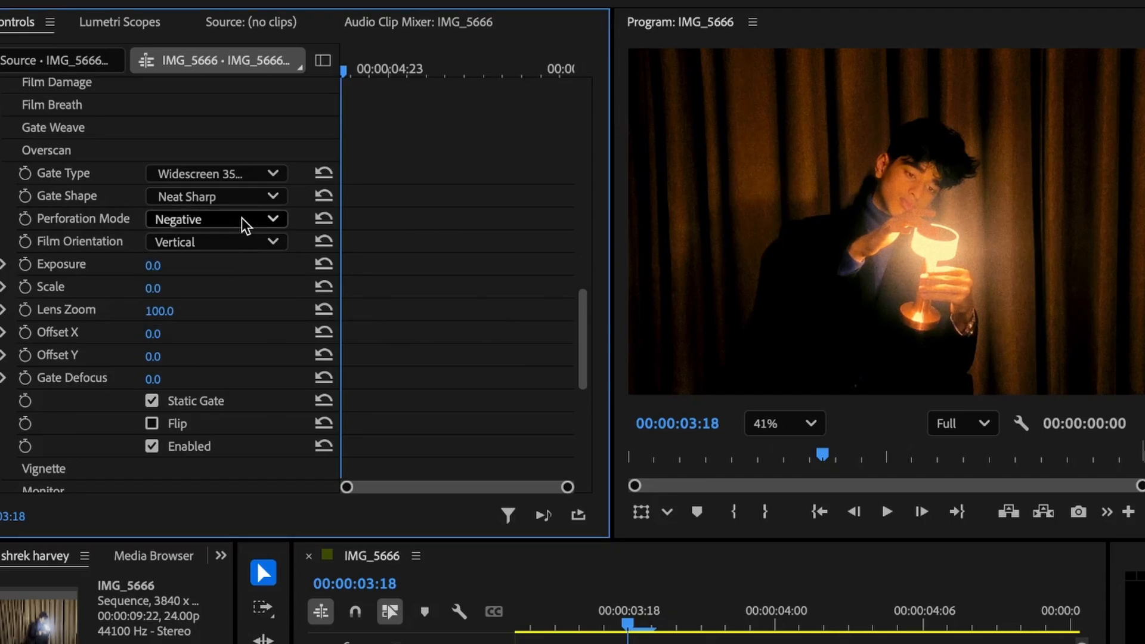
- Set the Overscan film orientation to Horizontal and the perforation mode to Positive
left_click(247, 241)
left_click(221, 292)
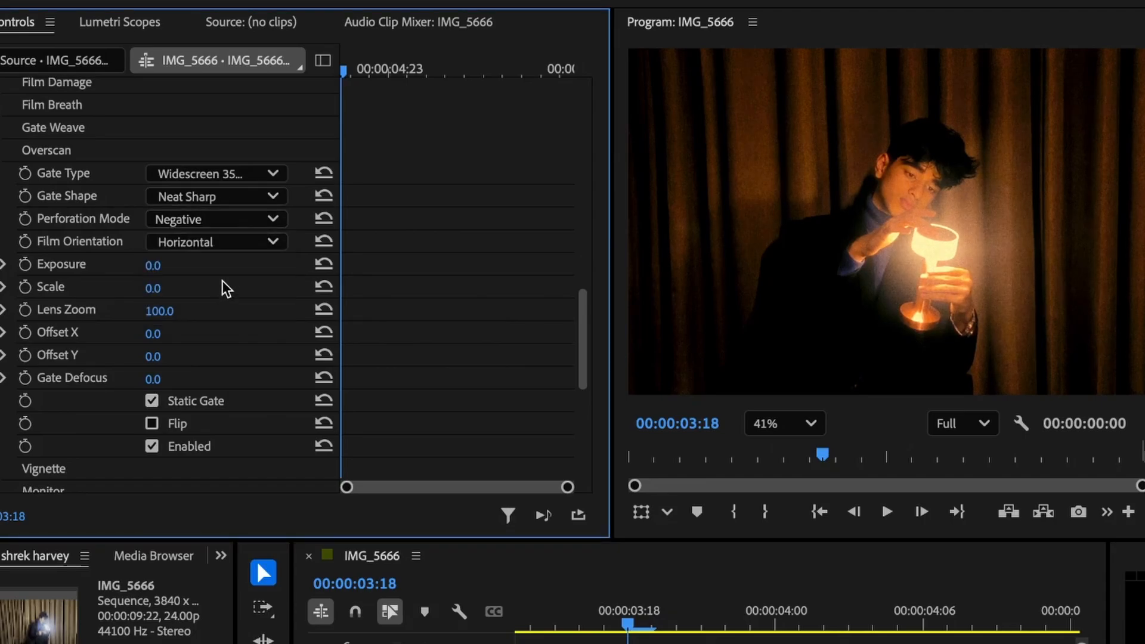
left_click(248, 219)
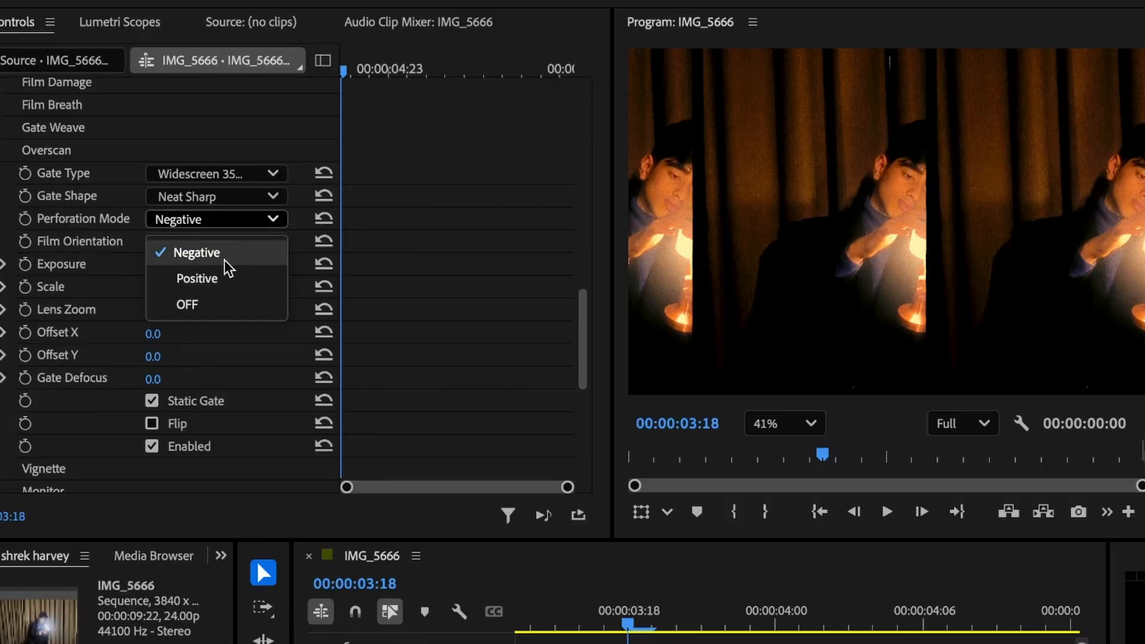
left_click(218, 276)
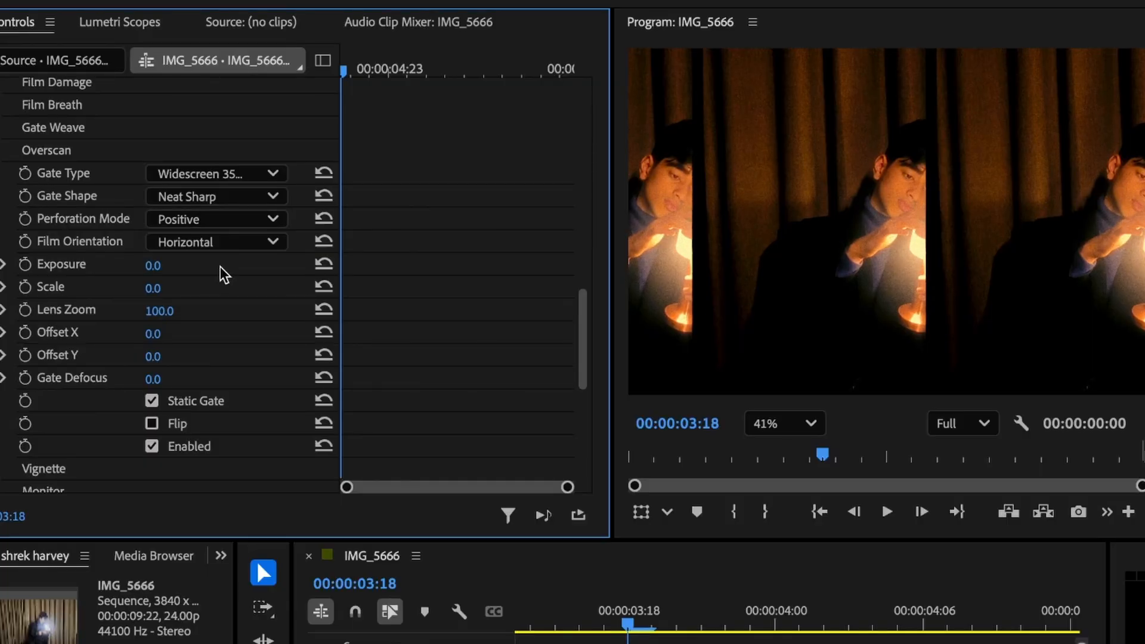
- Try the Super 8mm 1.33:1, Standard 16mm 1.37:1 and Super 16mm 1.66:1 gate types for the overscan, comparing them in the preview
left_click(271, 177)
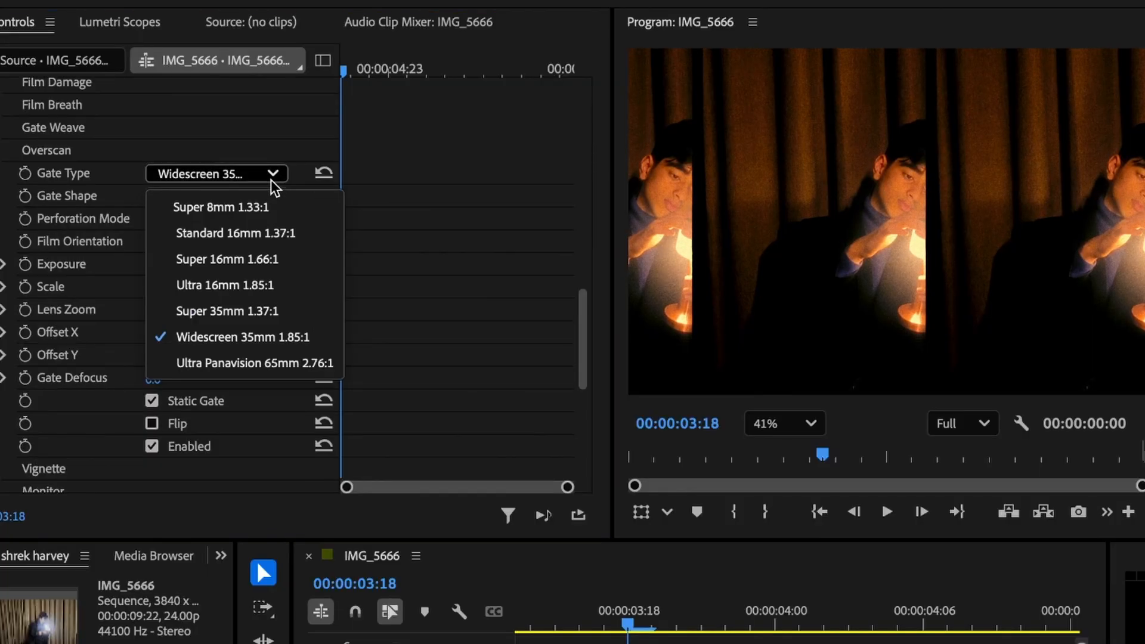
left_click(203, 204)
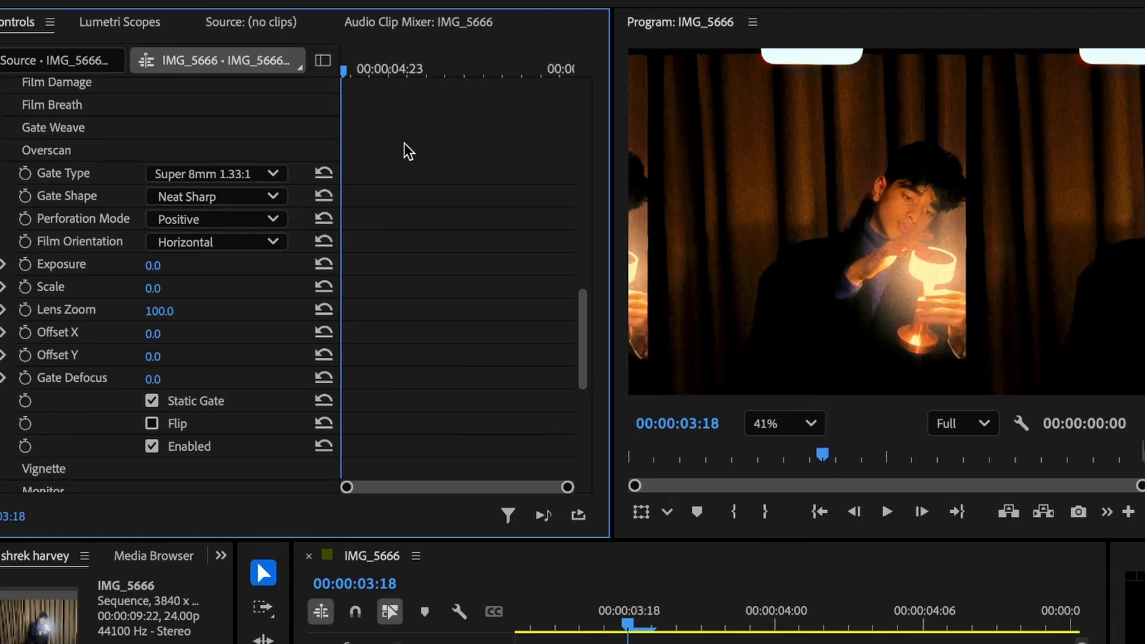
scroll(999, 92, "up", 3)
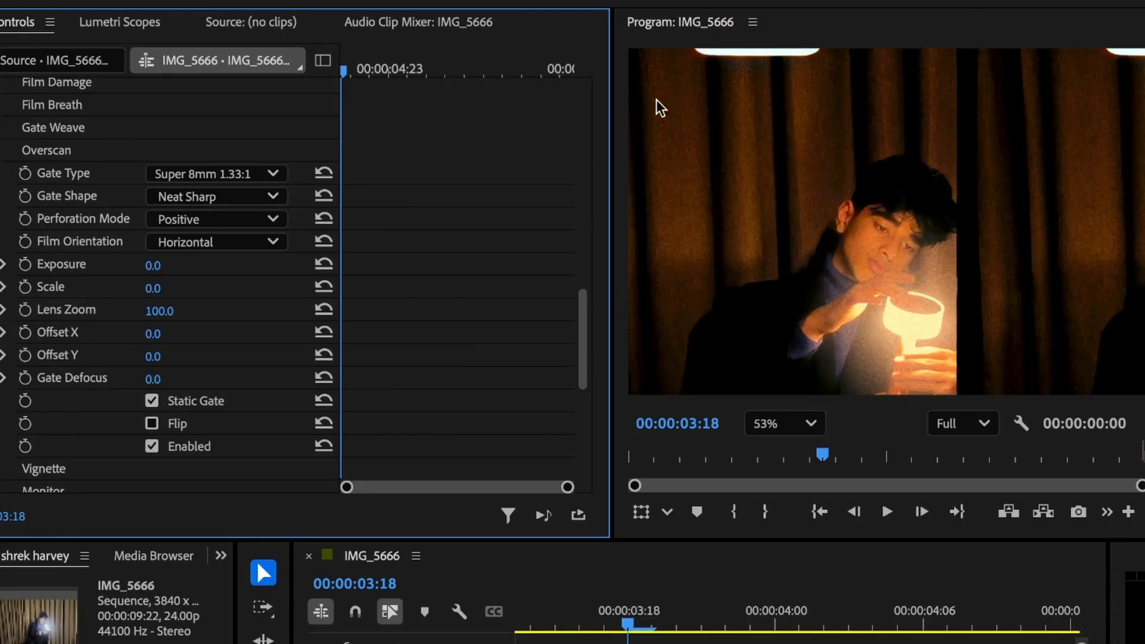
left_click(255, 176)
left_click(246, 232)
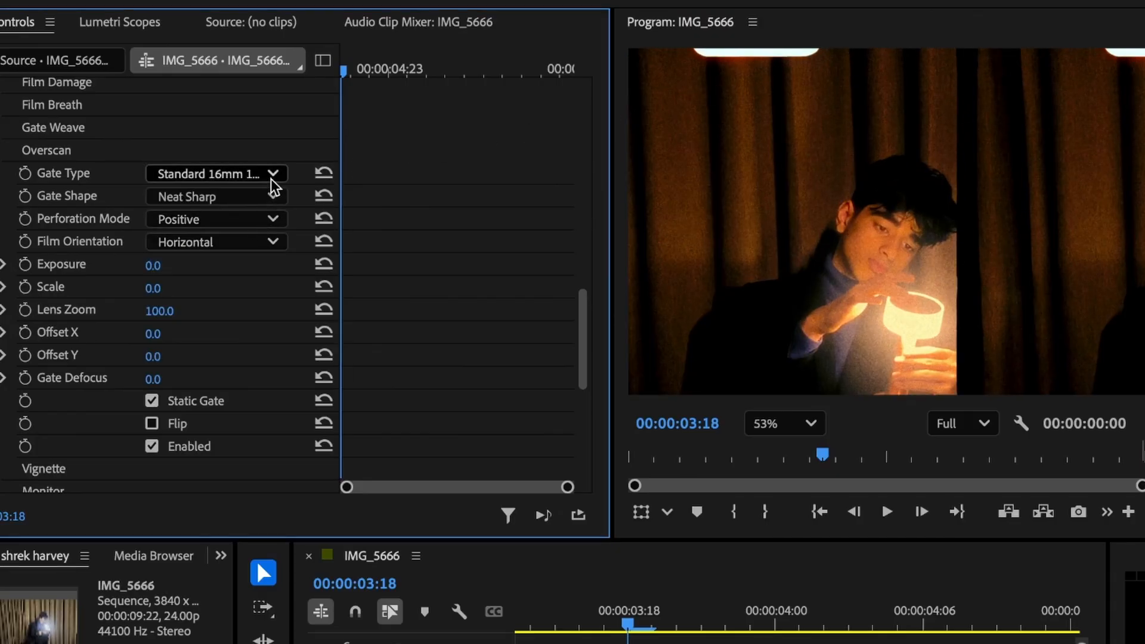
left_click(271, 178)
left_click(263, 259)
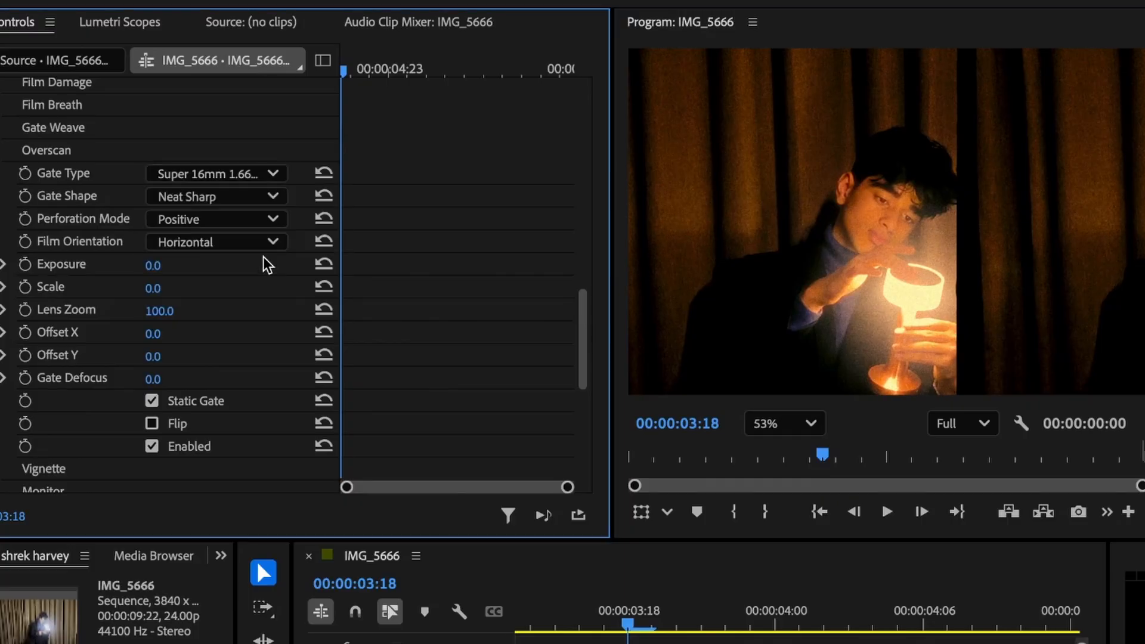
left_click(274, 175)
left_click(816, 253)
scroll(818, 249, "down", 4)
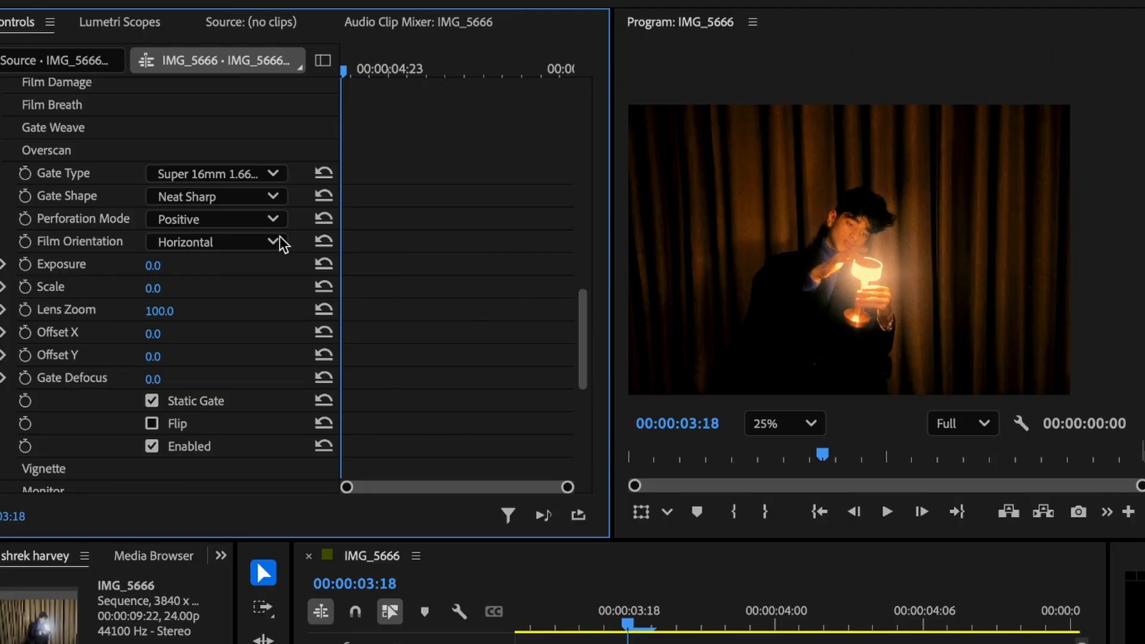
- Set the Overscan gate type to Super 35mm 1.37:1, trying Super 8mm 1.33:1 and Ultra 16mm 1.85:1 first
left_click(229, 173)
left_click(255, 206)
left_click(868, 216)
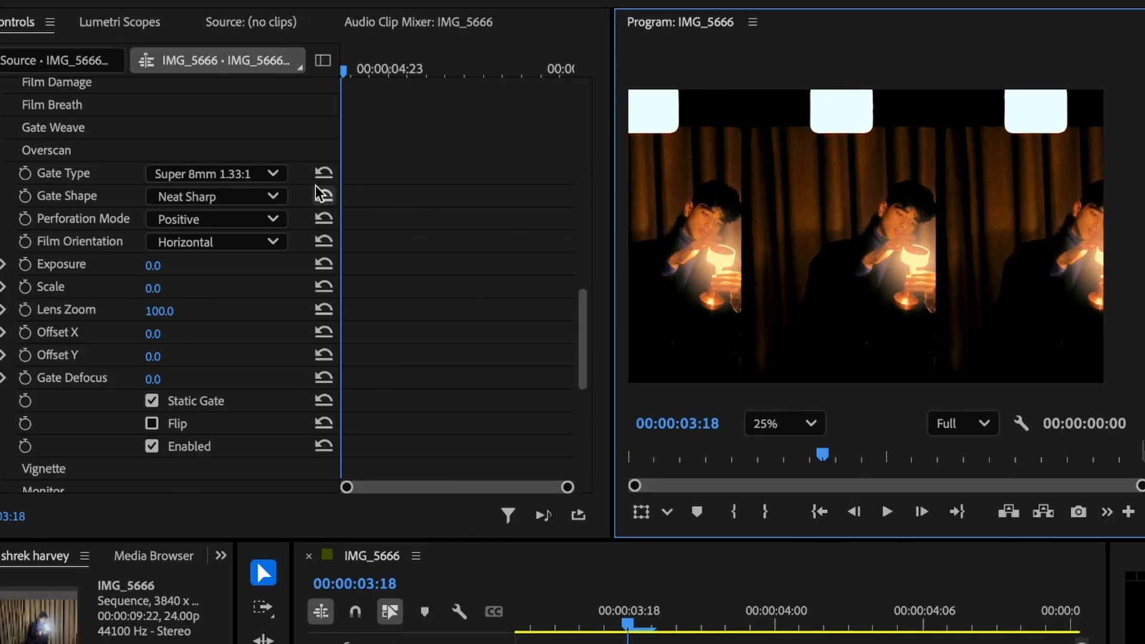
left_click(214, 173)
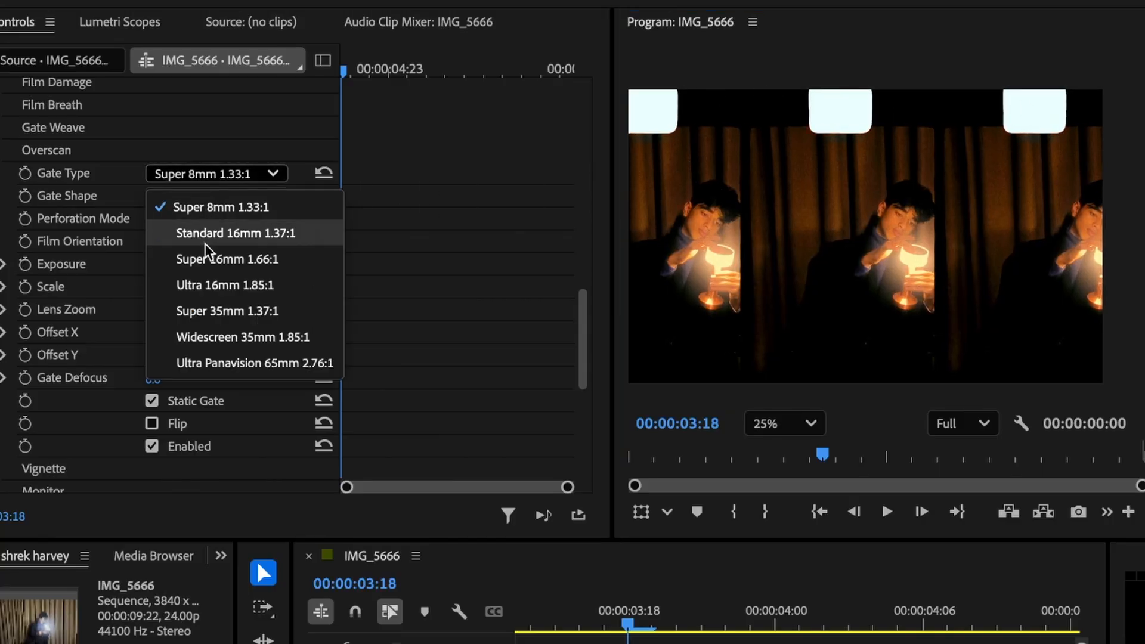
left_click(216, 286)
left_click(258, 178)
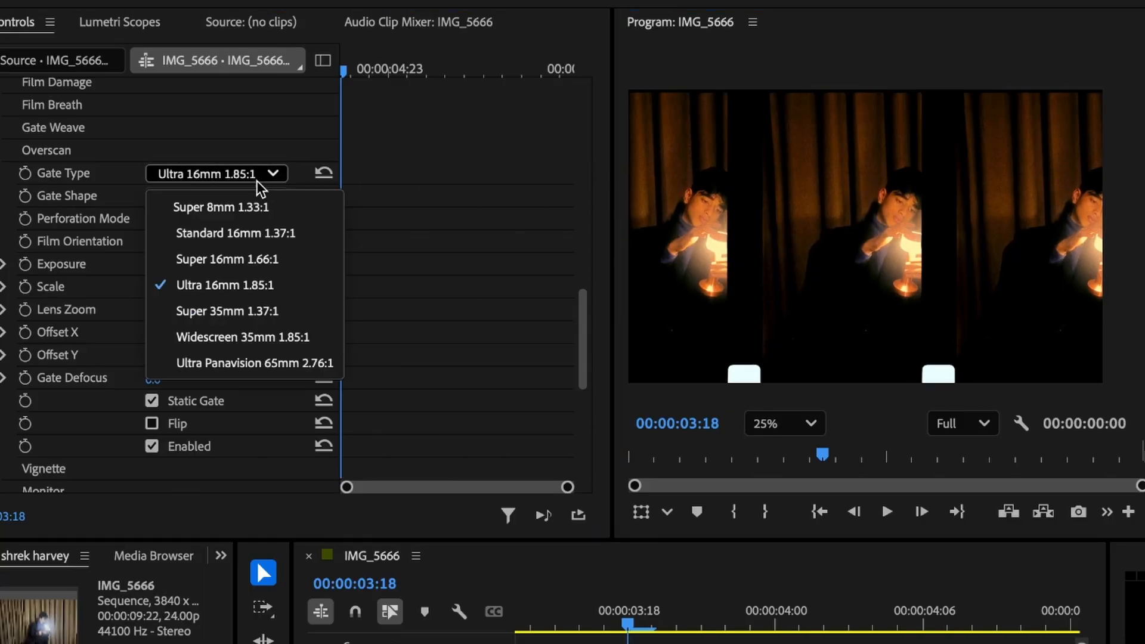
left_click(259, 310)
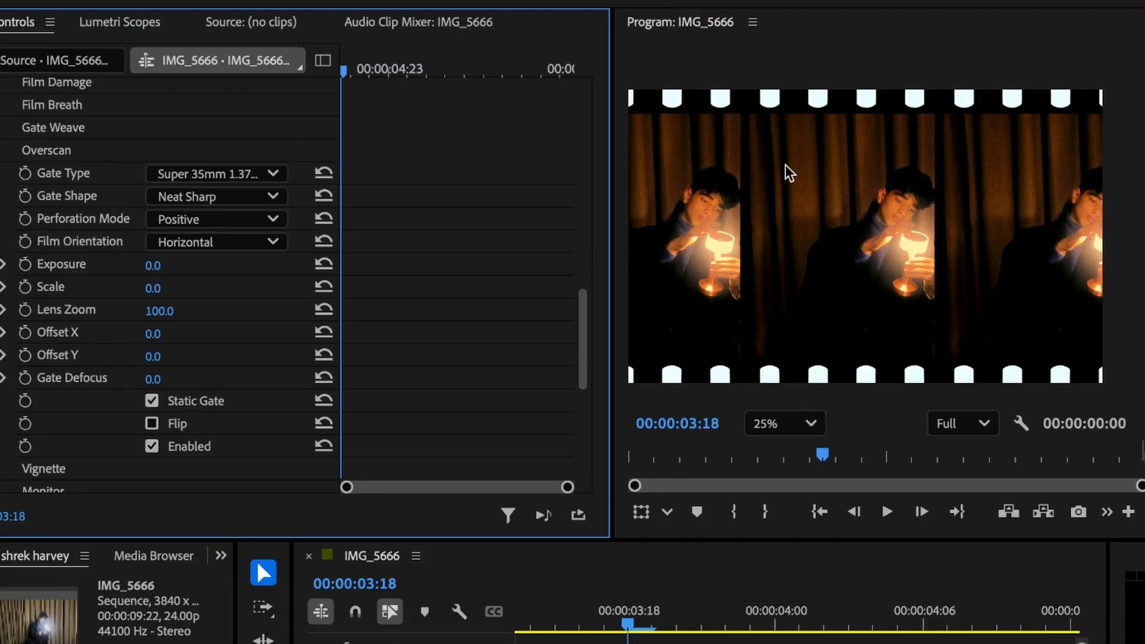
- Play the sequence to preview the overscan effect, stop it and return the playhead to 00:00:03:18
key("space")
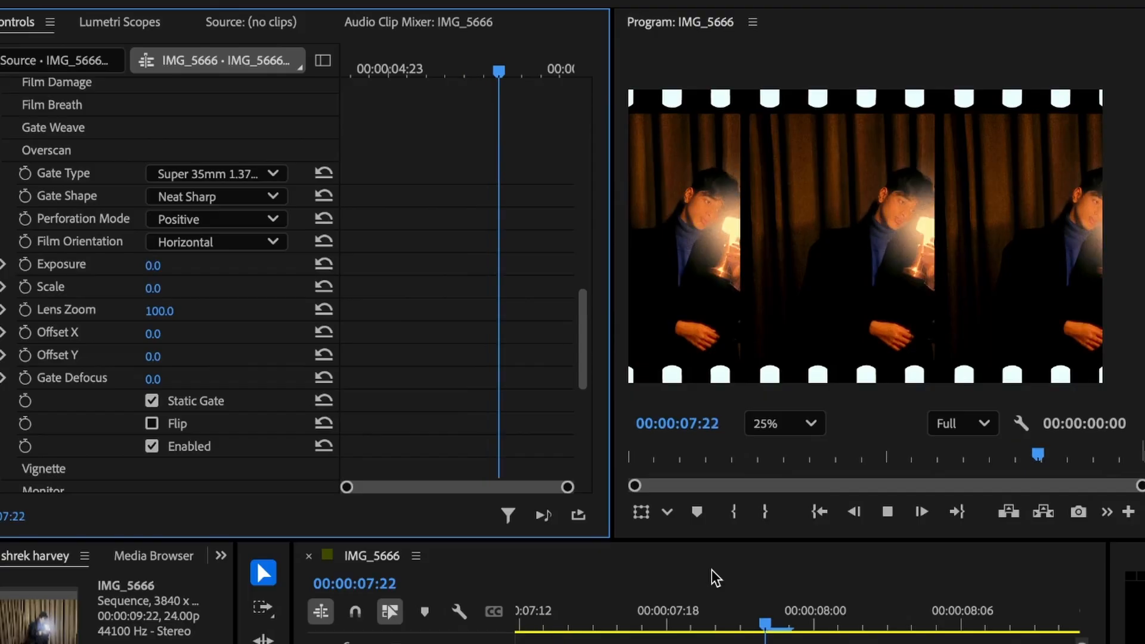
key("space")
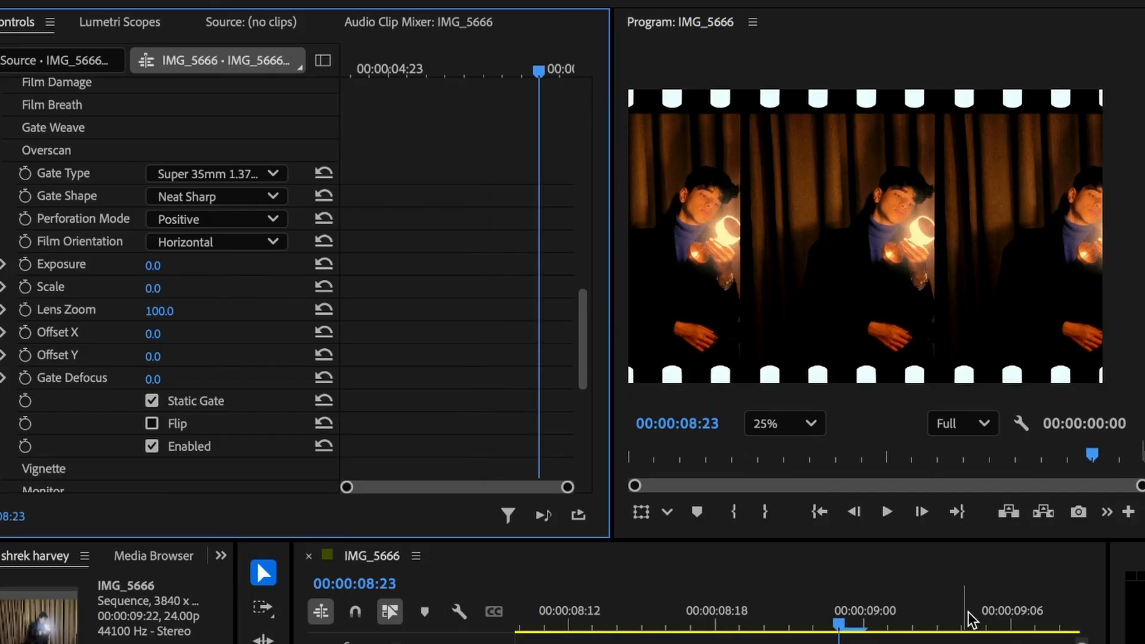
scroll(968, 612, "left", 10)
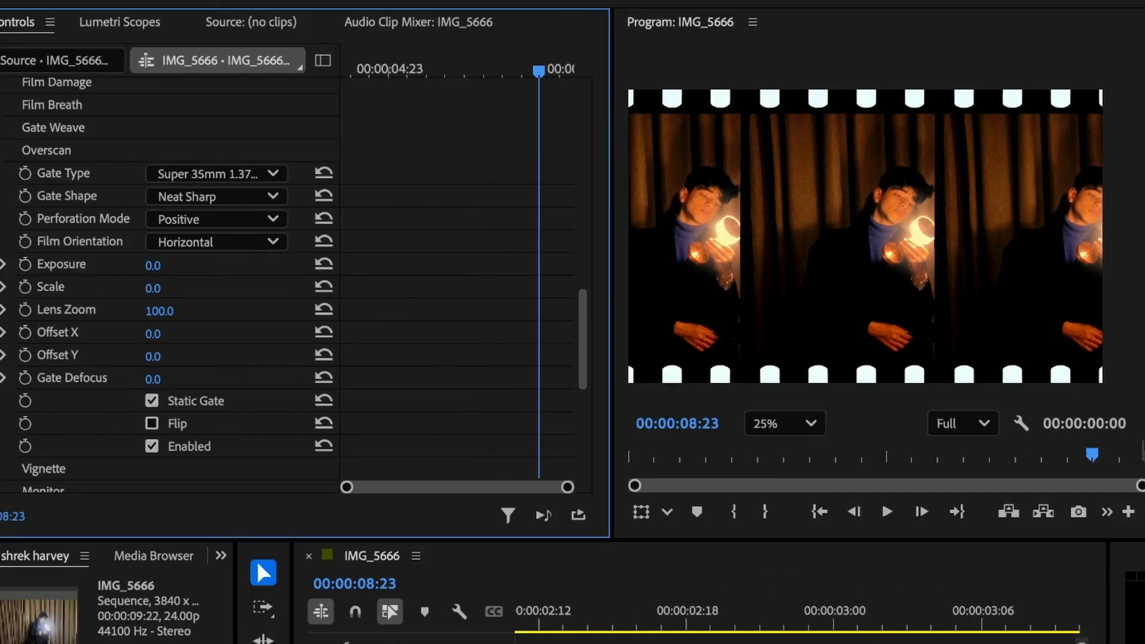
scroll(652, 602, "right", 2)
left_click(707, 621)
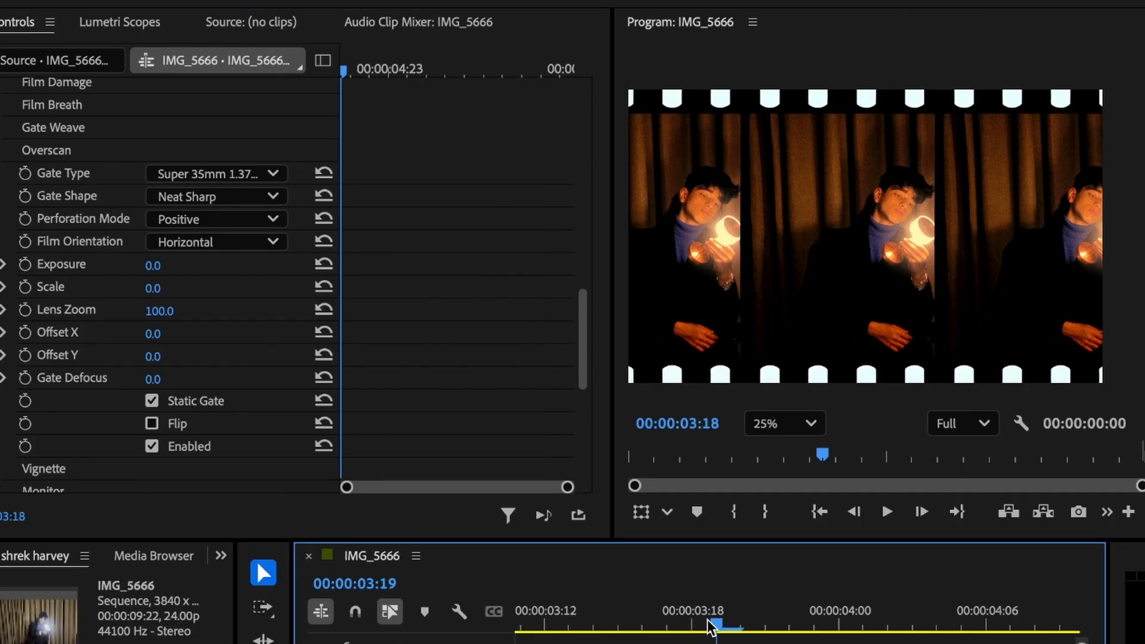
left_click_drag(708, 621, 696, 620)
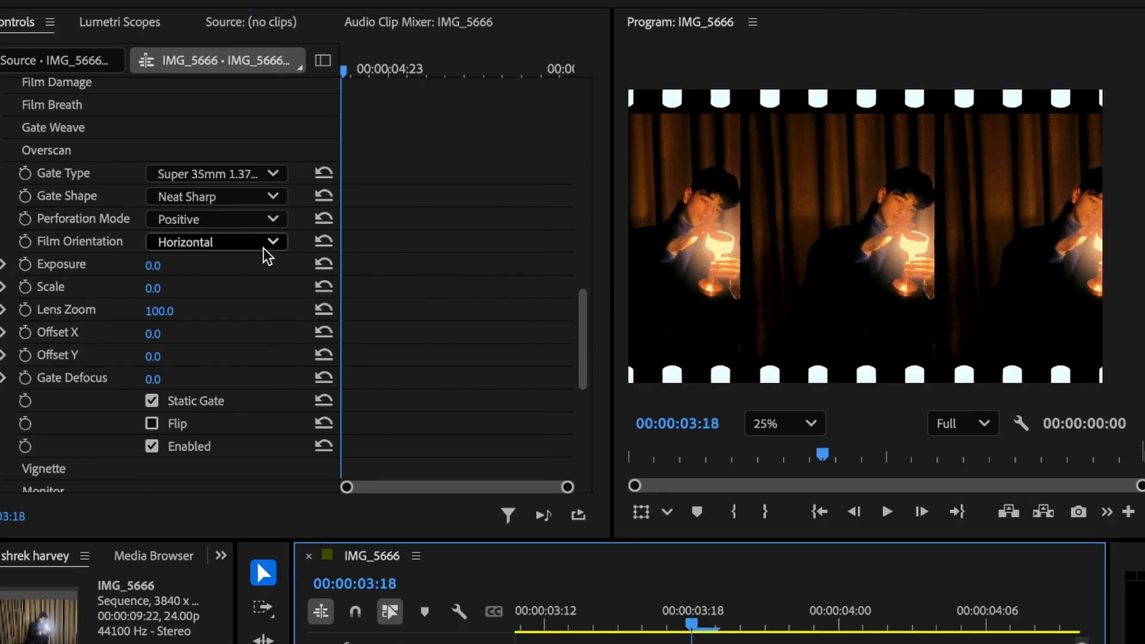
- Disable the overscan effect and collapse the Overscan group
left_click(256, 198)
left_click(257, 200)
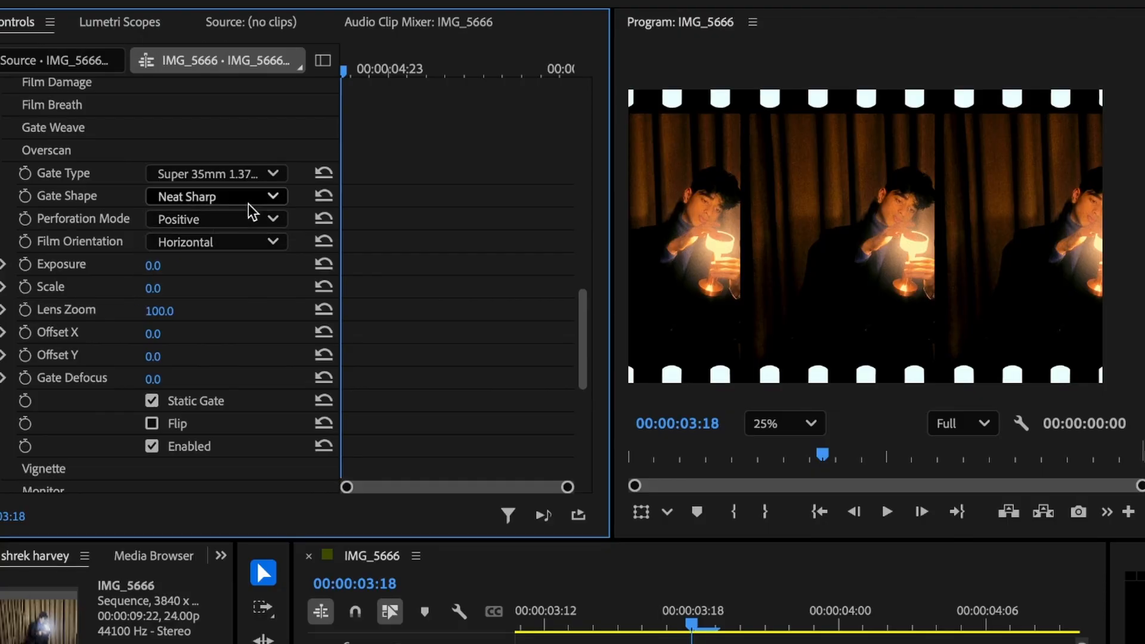
left_click(145, 449)
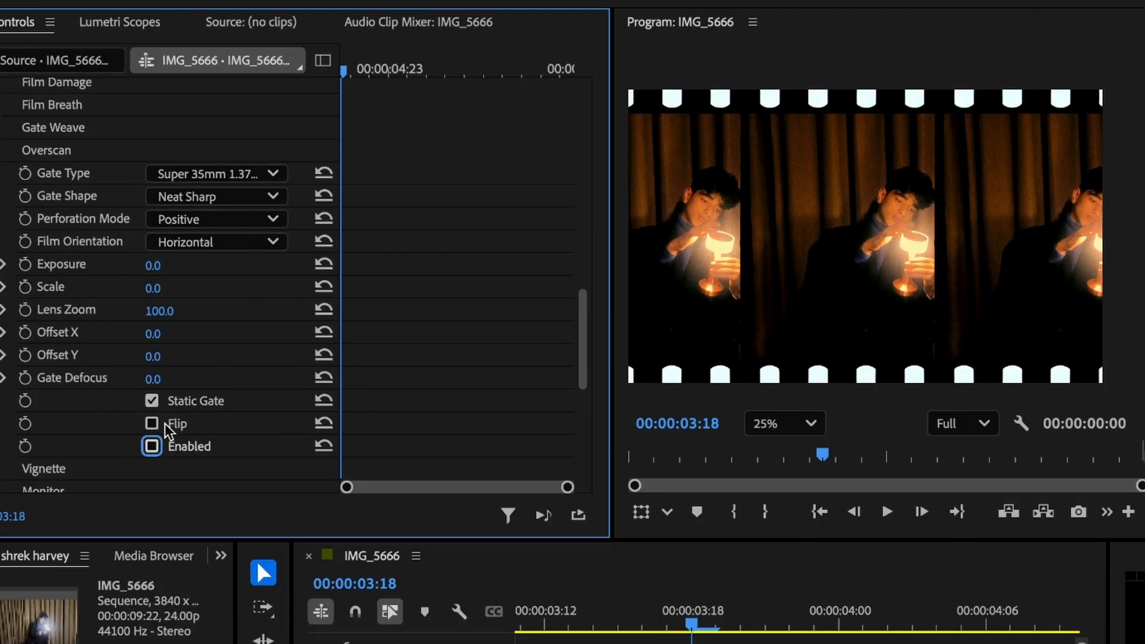
scroll(213, 360, "down", 1)
scroll(214, 360, "down", 1)
scroll(214, 360, "up", 5)
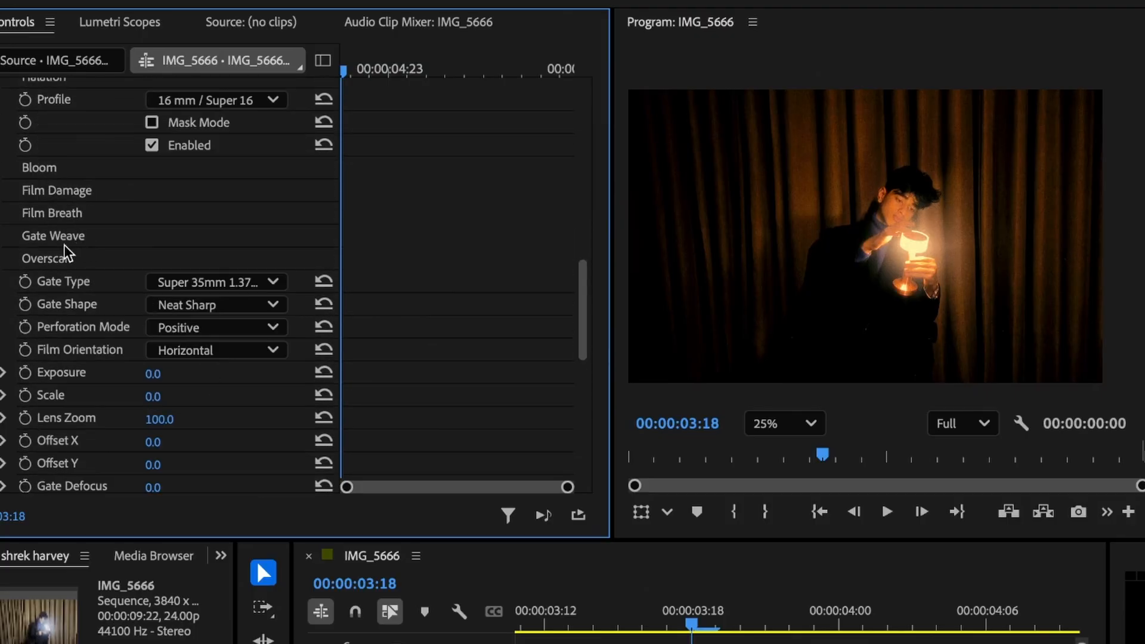
left_click(3, 260)
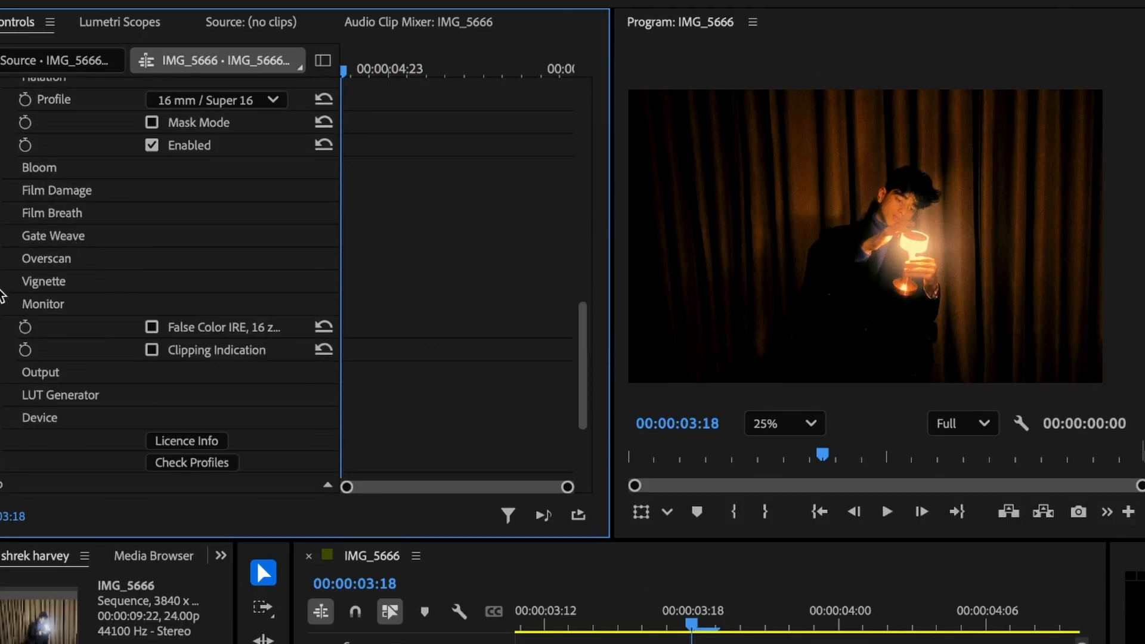
- Expand the Vignette group, enable the vignette, set its Size to 47 and adjust its Center-X position
left_click(2, 283)
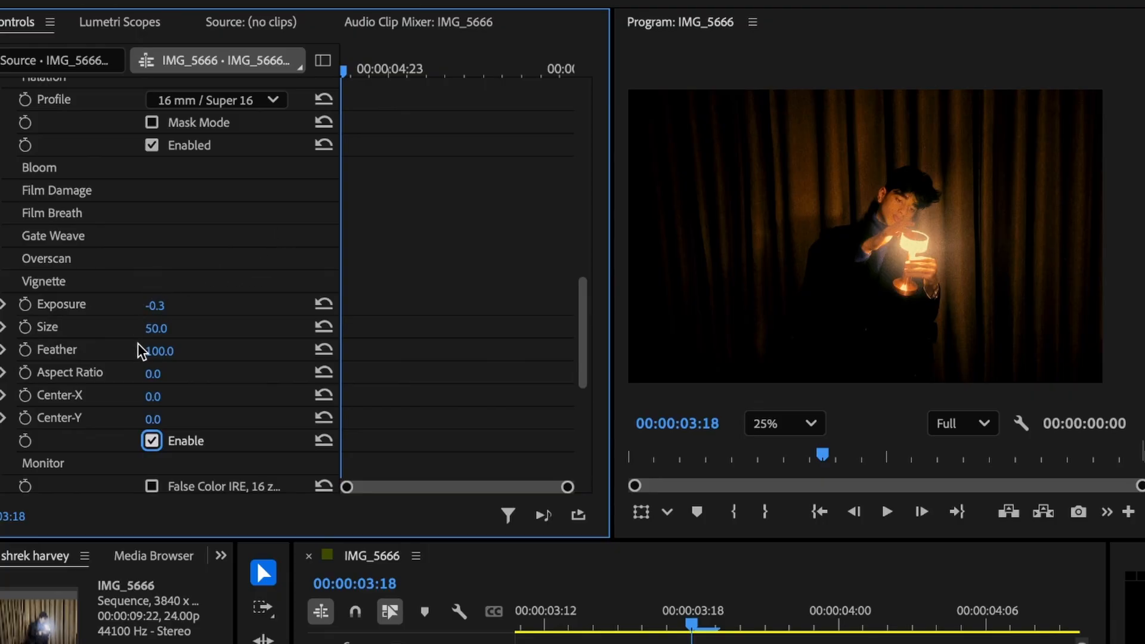
left_click_drag(158, 338, 156, 337)
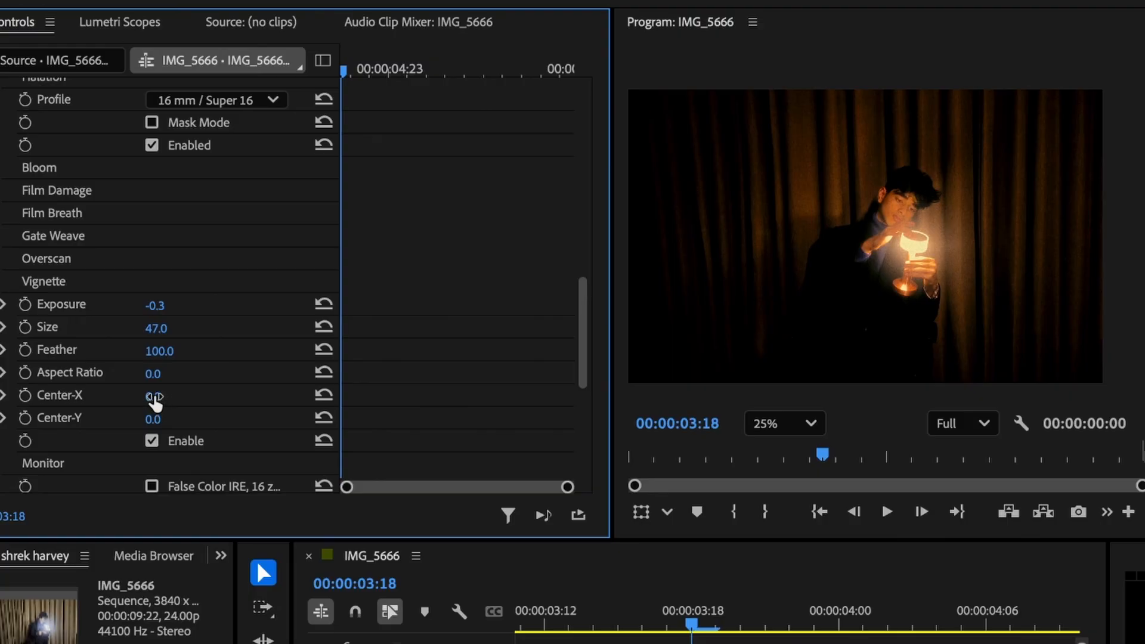
left_click_drag(160, 406, 171, 399)
left_click_drag(159, 397, 161, 397)
left_click_drag(150, 397, 133, 397)
- Collapse the Vignette group and turn on the False Color IRE view in the Monitor group
scroll(127, 403, "down", 2)
left_click(7, 240)
scroll(181, 370, "down", 2)
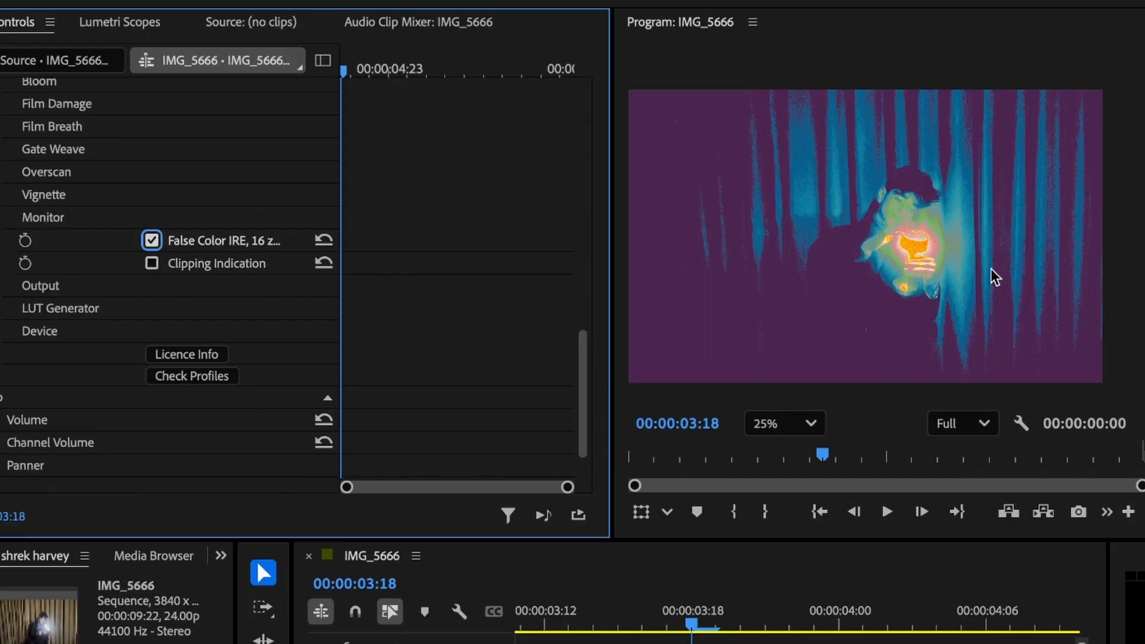
- Toggle the False Color IRE and Clipping Indication views to compare them, leaving both turned off
left_click(158, 242)
left_click(152, 241)
left_click(163, 241)
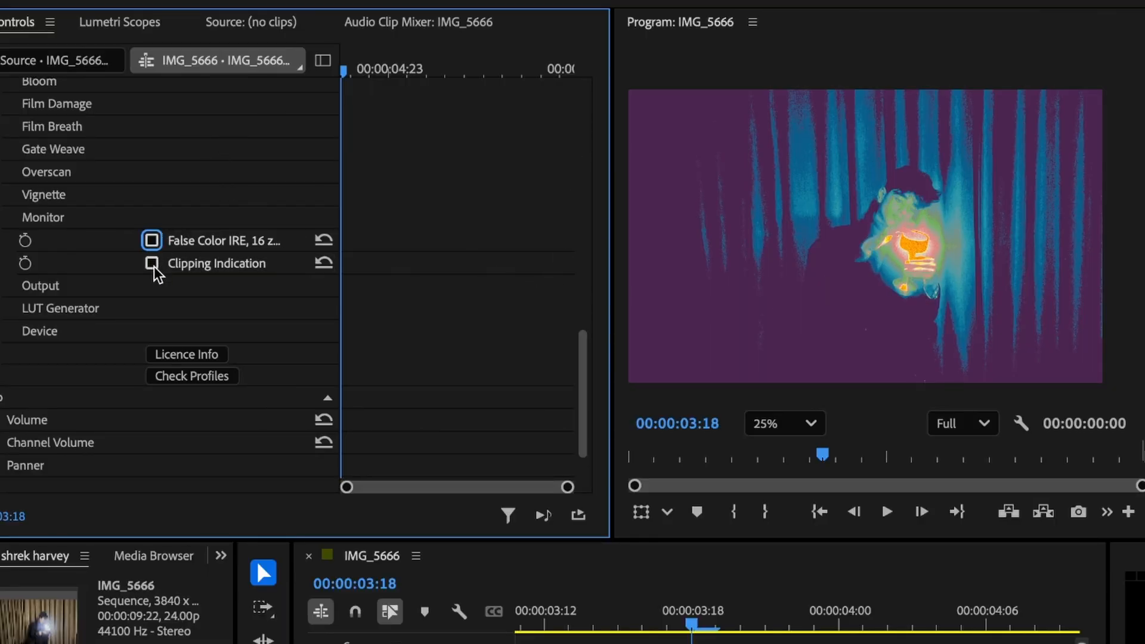
left_click(152, 265)
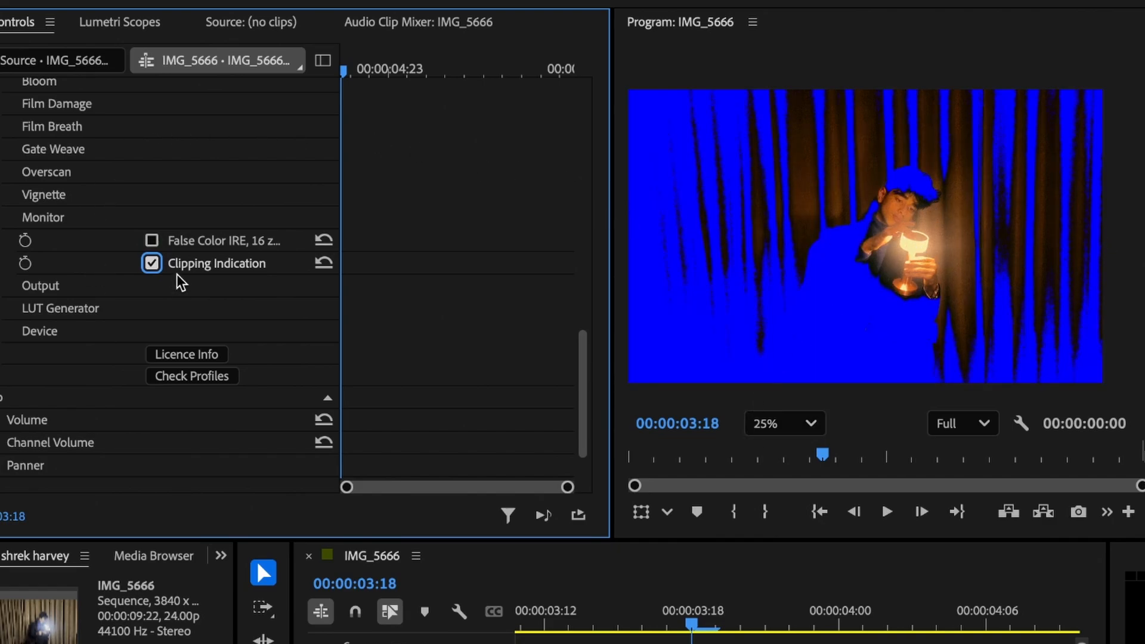
left_click(152, 263)
left_click(152, 241)
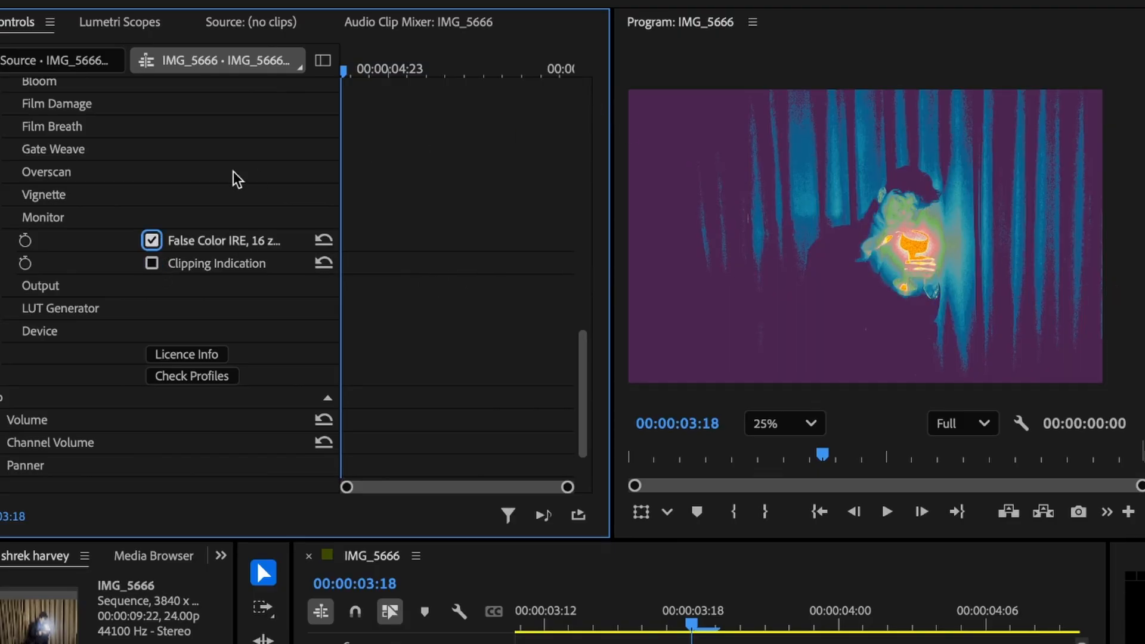
left_click(152, 241)
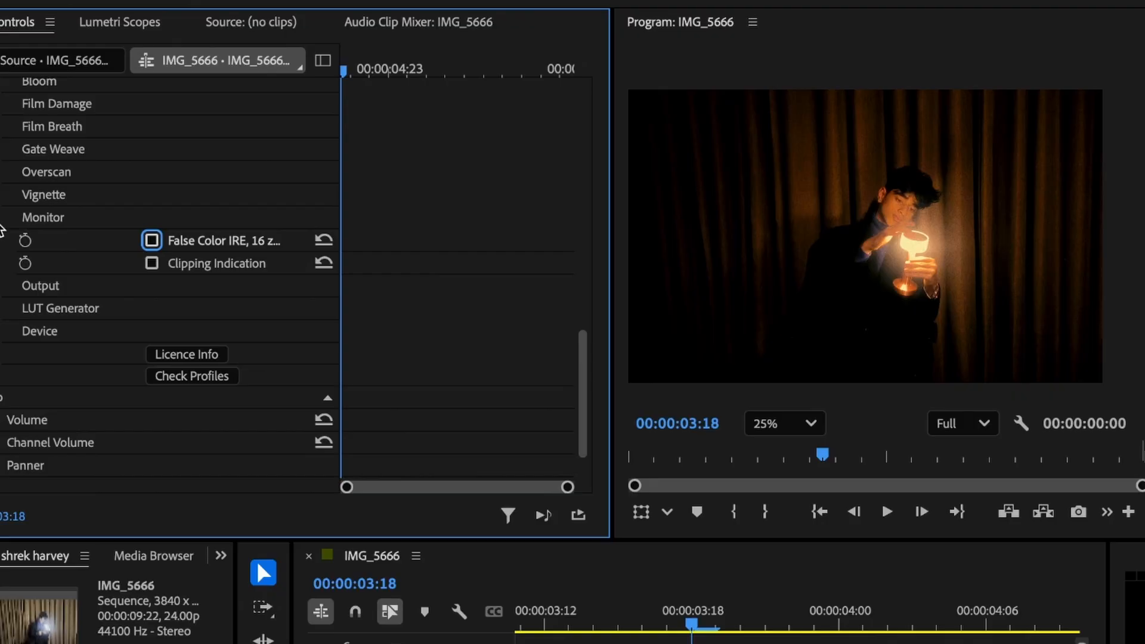
- Collapse the Monitor group and examine the Output group's Total Impact setting before collapsing it
left_click(2, 217)
left_click(3, 240)
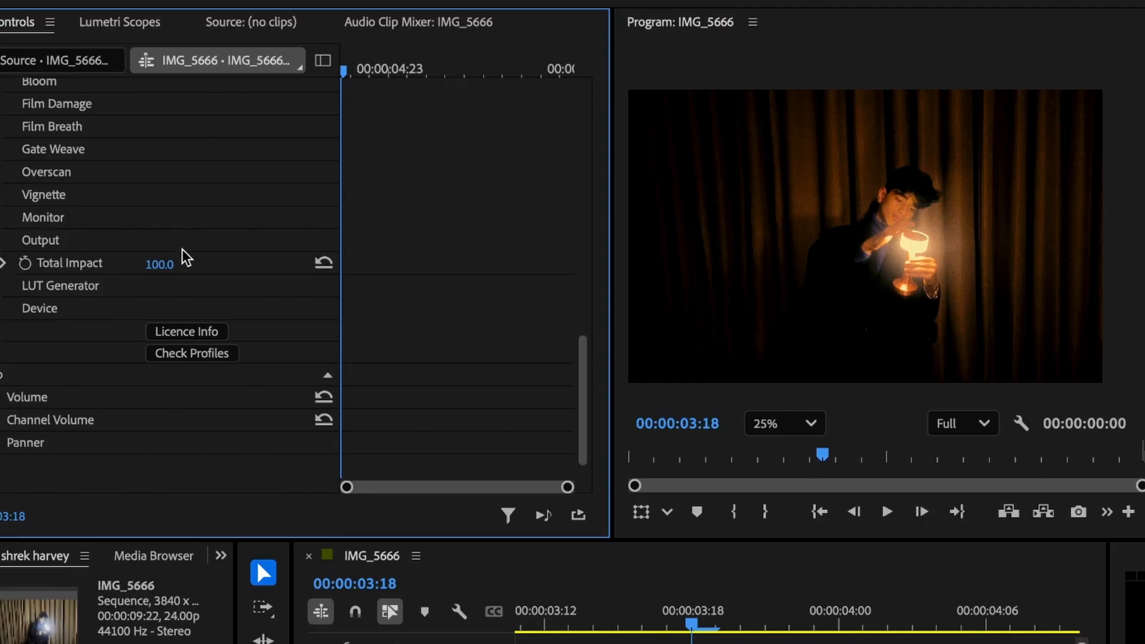
left_click(2, 240)
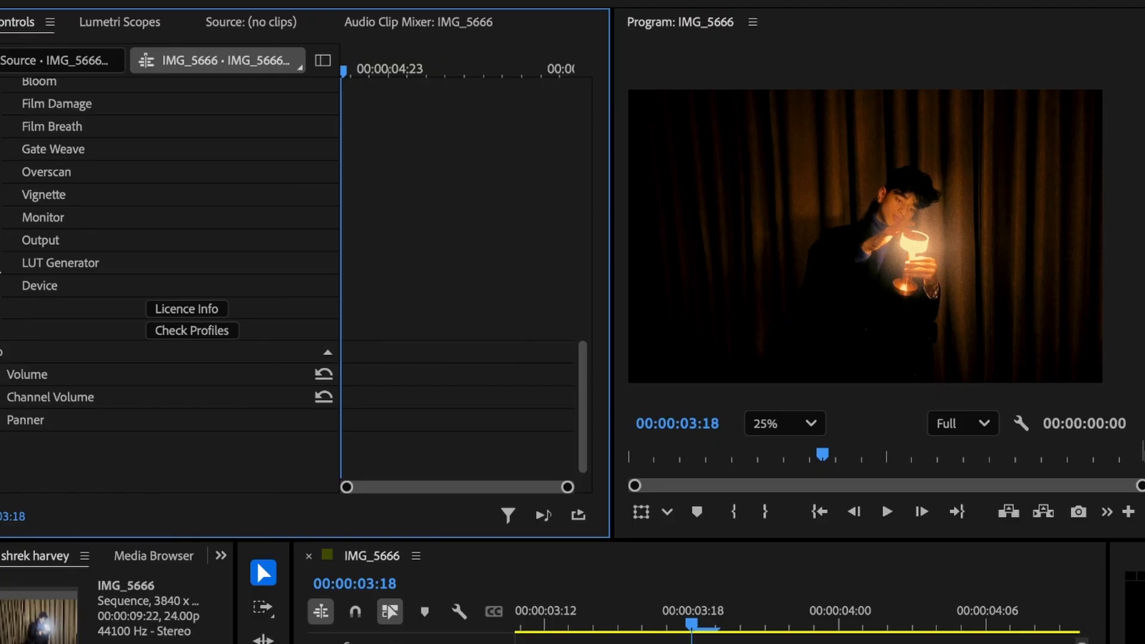
- Examine the LUT Generator's input transform, LUT Size and export options, and collapse the group
left_click(3, 263)
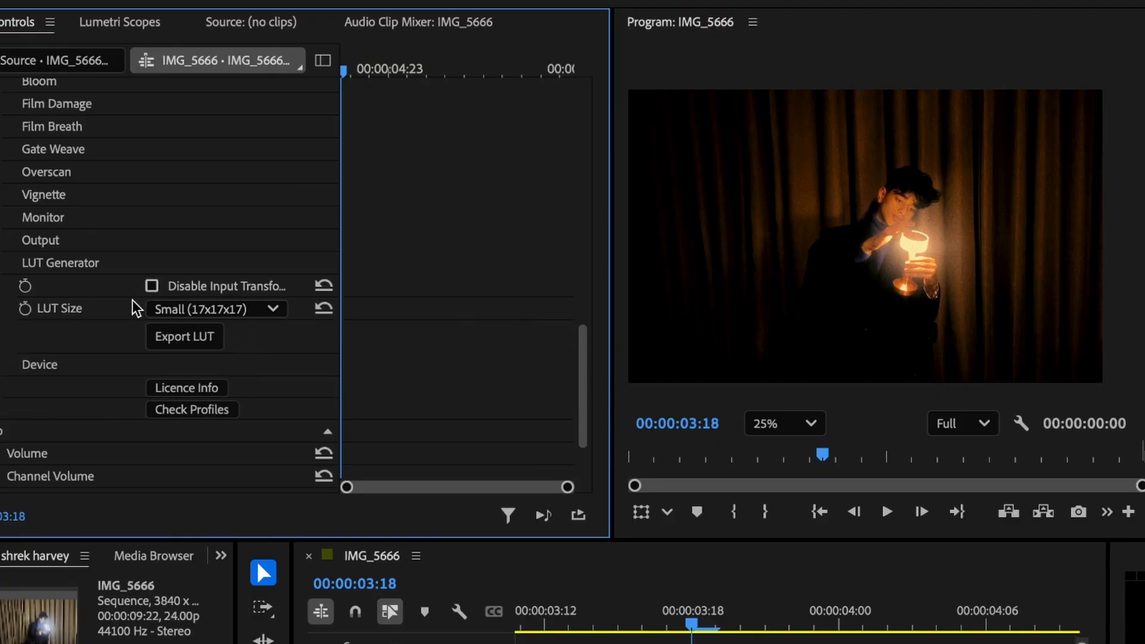
scroll(154, 331, "down", 1)
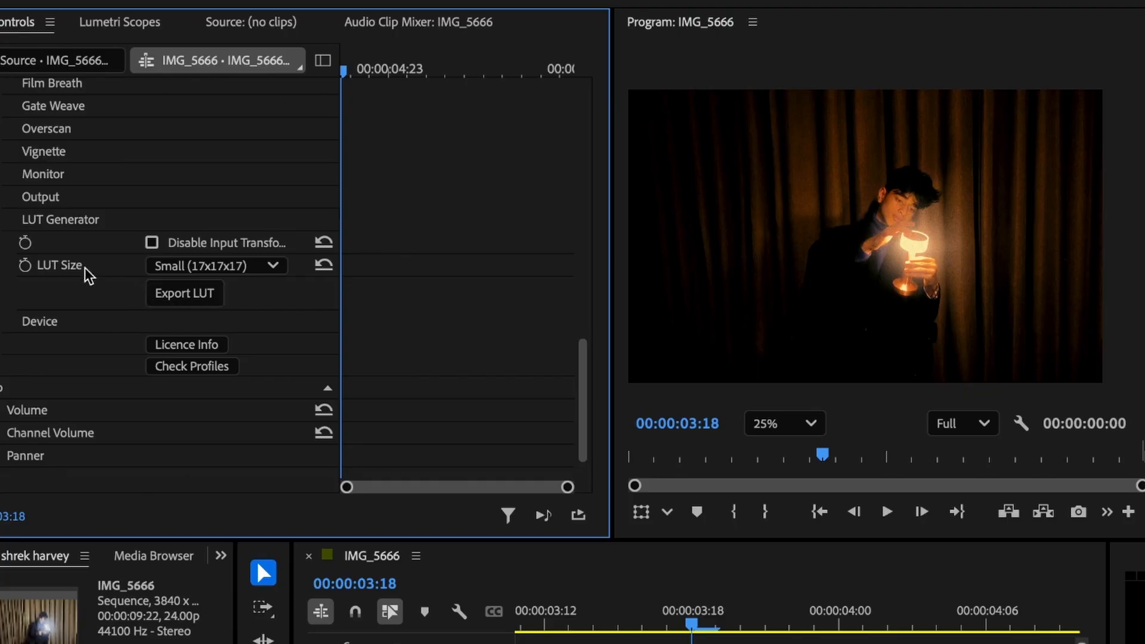
left_click(2, 220)
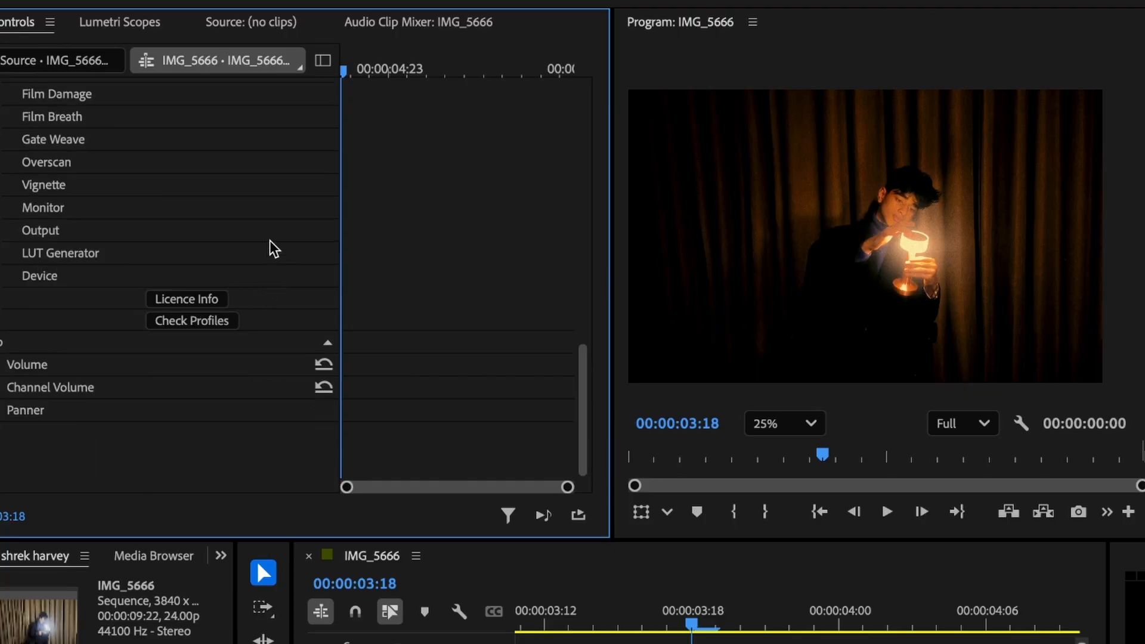
scroll(125, 340, "up", 10)
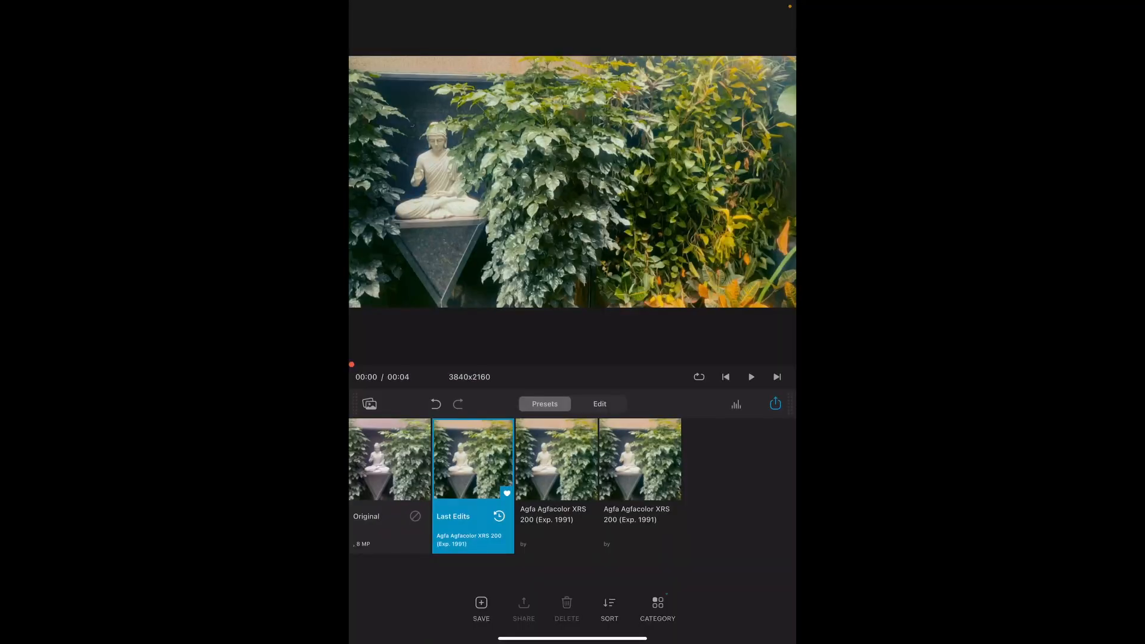
- In the Dehancer mobile app, apply the first saved Agfa Agfacolor XRS 200 (Exp. 1991) preset and open its edit settings
left_click(557, 486)
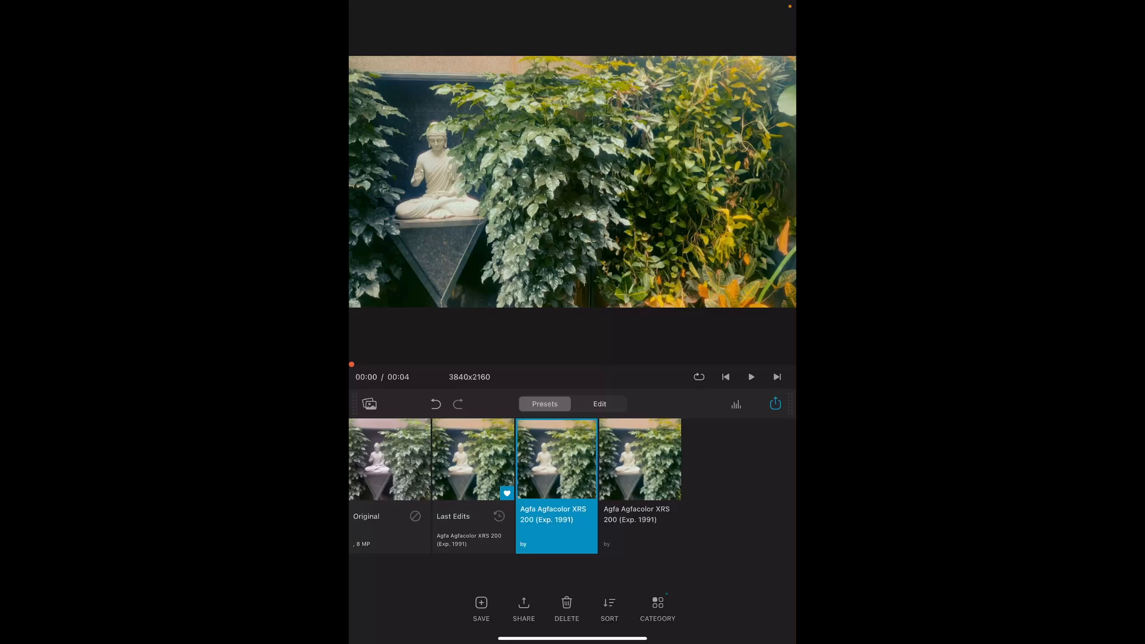
left_click(640, 486)
left_click(556, 487)
left_click(599, 404)
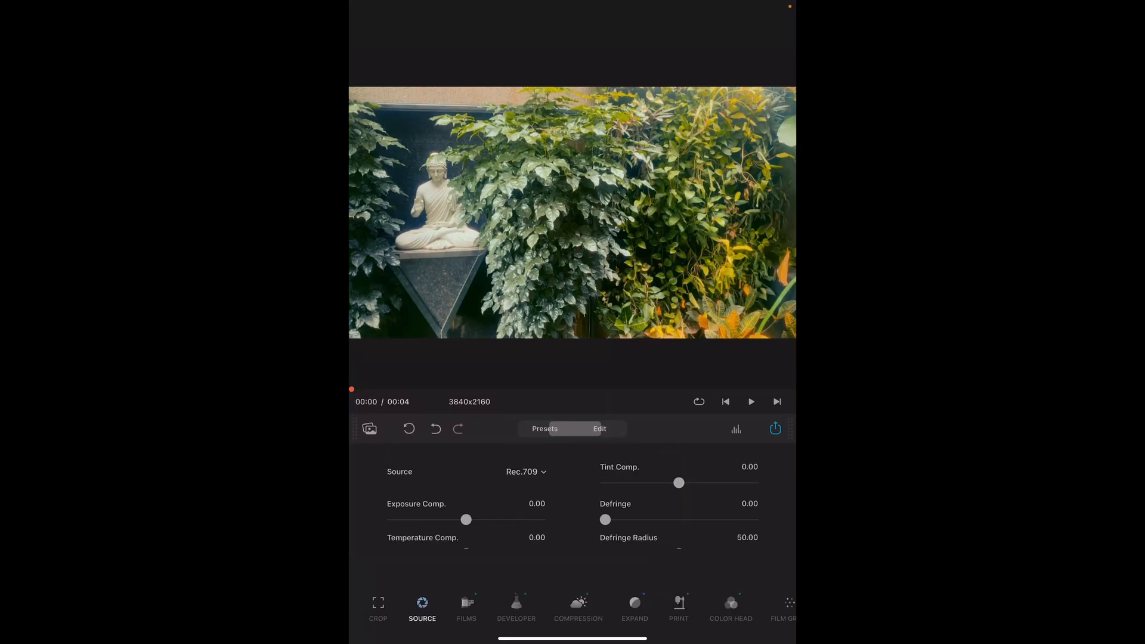
- Enlarge the settings area and set the Source Exposure Comp. to 0.23, Temperature Comp. to 11.11 and Defringe to 22.22
scroll(573, 540, "down", 2)
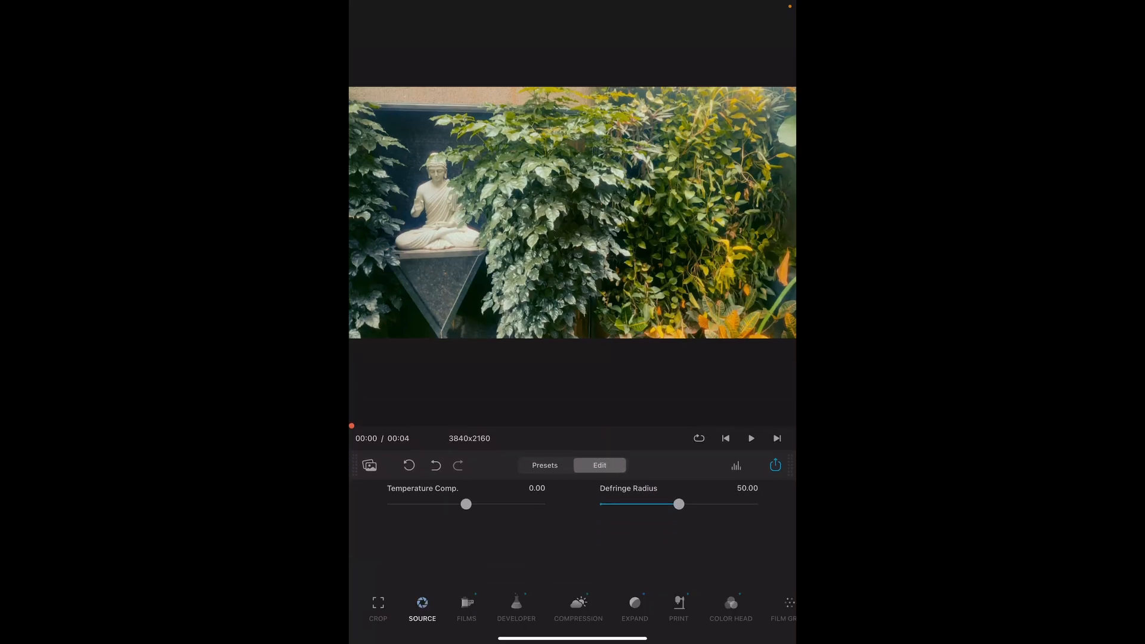
left_click_drag(791, 466, 790, 245)
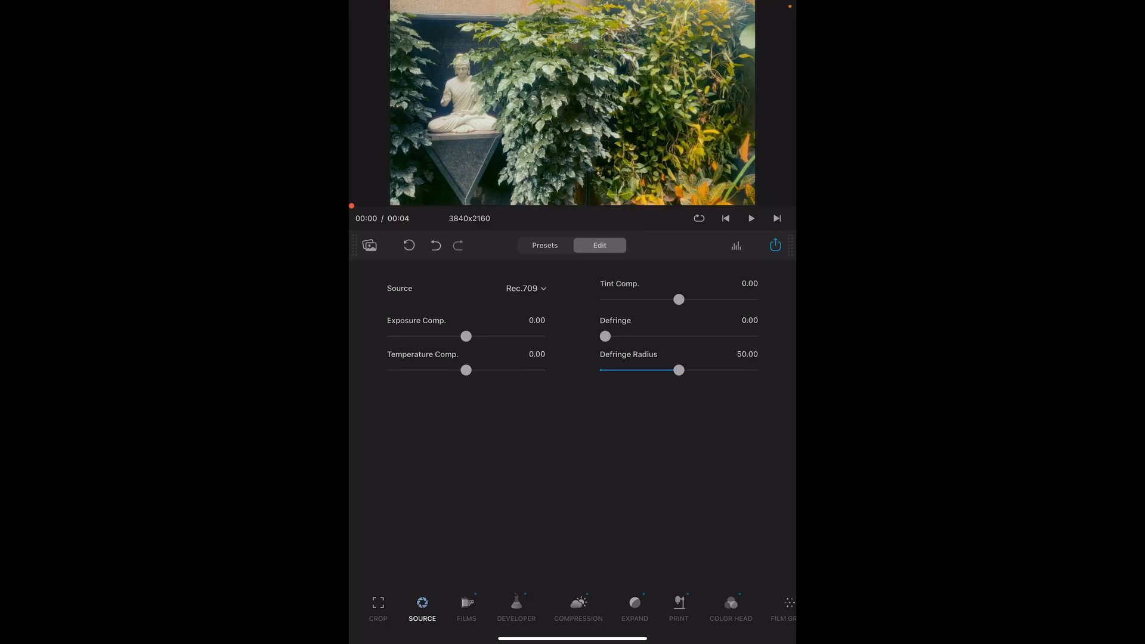
left_click_drag(466, 336, 474, 370)
left_click_drag(615, 335, 637, 336)
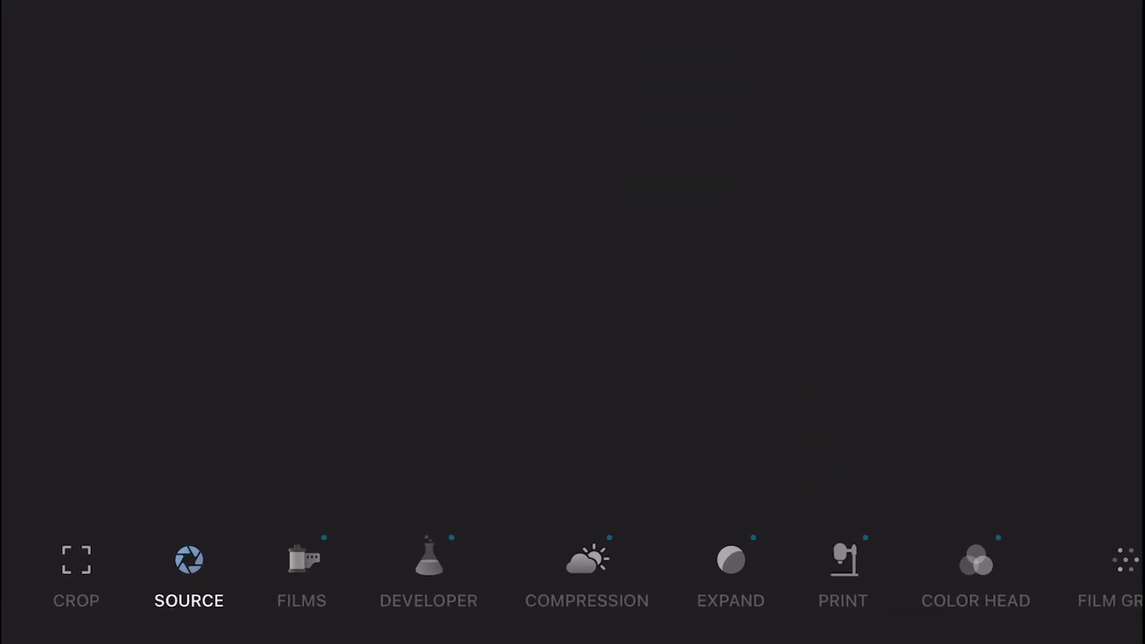
- In the Developer settings, raise the Contrast Boost and lower the Gamma Correction
scroll(573, 607, "right", 4)
scroll(572, 573, "right", 5)
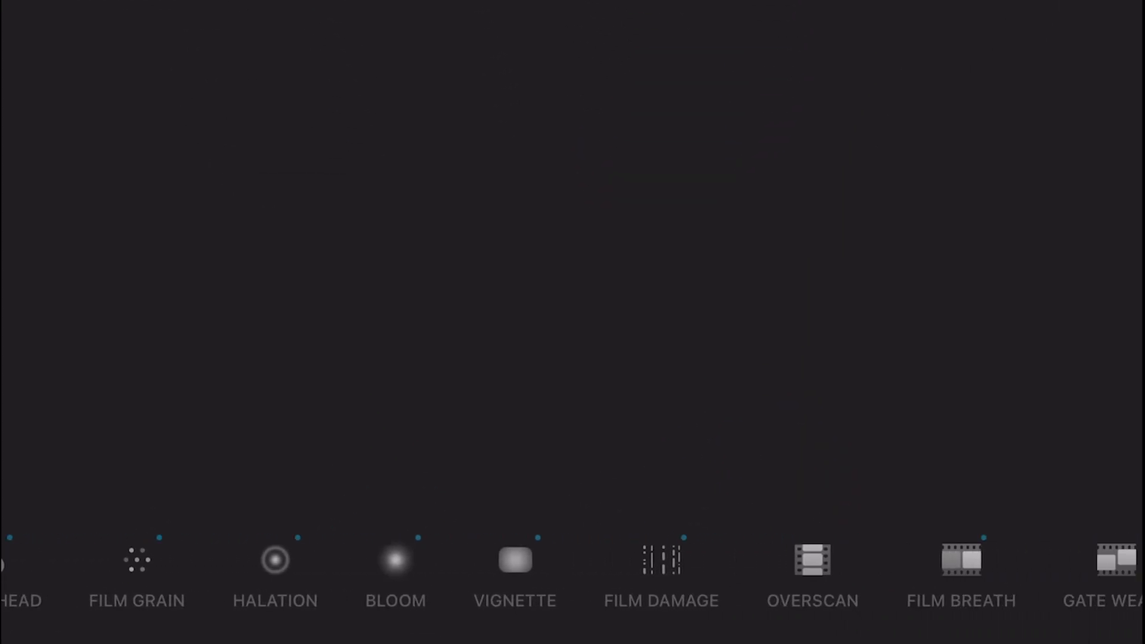
scroll(572, 572, "left", 8)
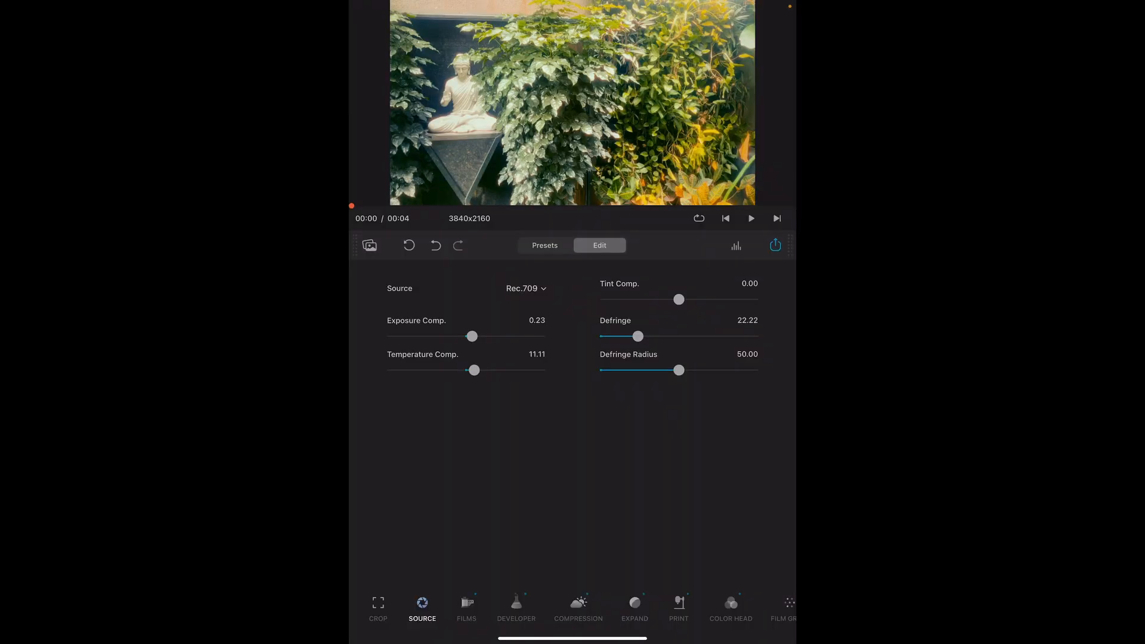
scroll(572, 573, "right", 4)
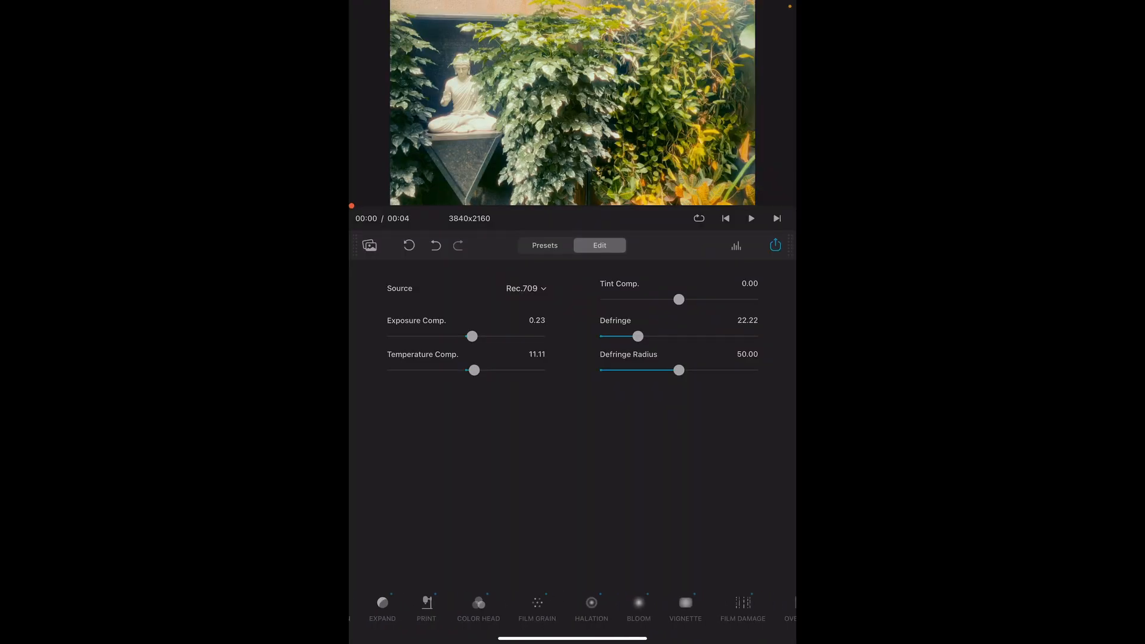
scroll(572, 607, "left", 4)
left_click(517, 606)
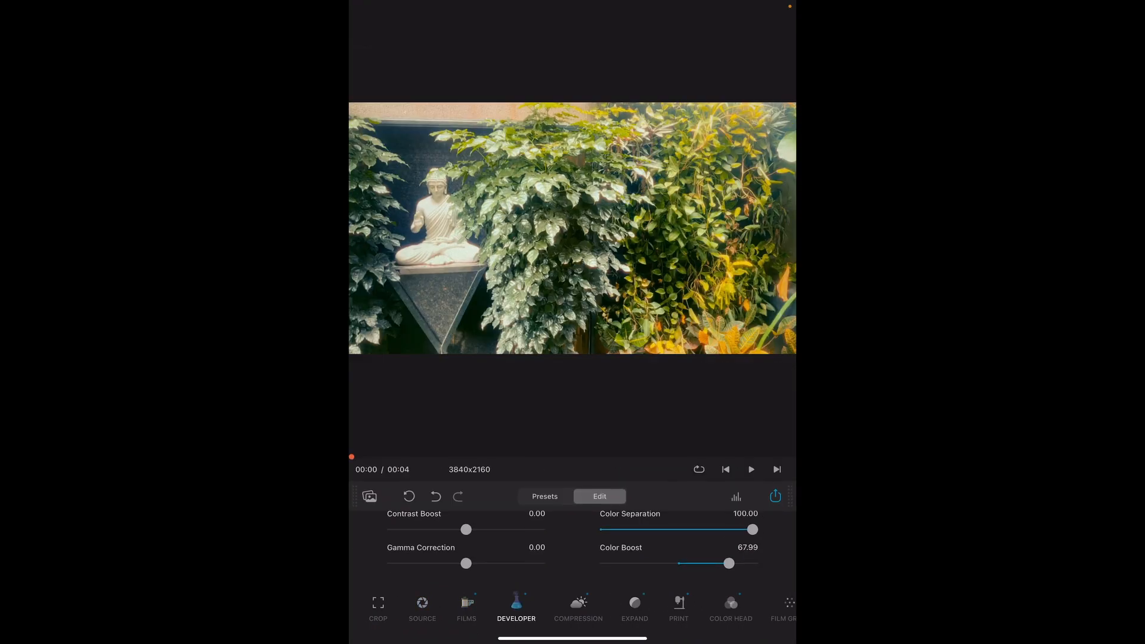
left_click_drag(466, 530, 495, 529)
left_click_drag(466, 563, 432, 563)
- Set the Compression Tonal Range to 34.21 and the Expand Black Point to 0.16
left_click(579, 607)
left_click_drag(621, 517, 655, 517)
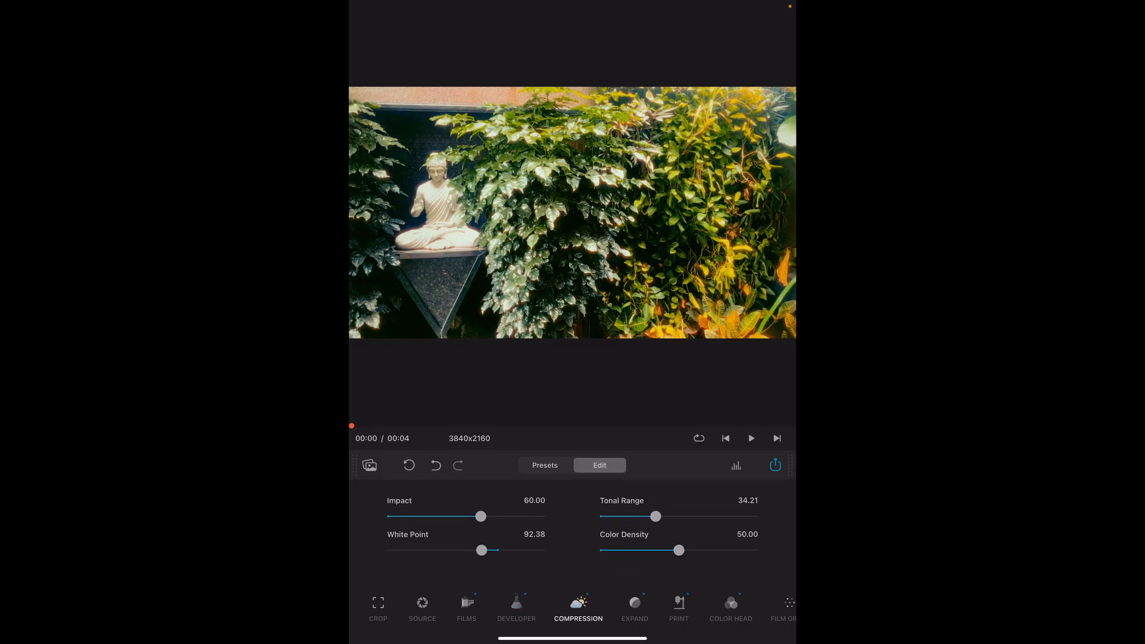
left_click(634, 605)
mouse_move(457, 519)
left_mouse_down()
mouse_move(476, 520)
mouse_move(451, 519)
left_mouse_up()
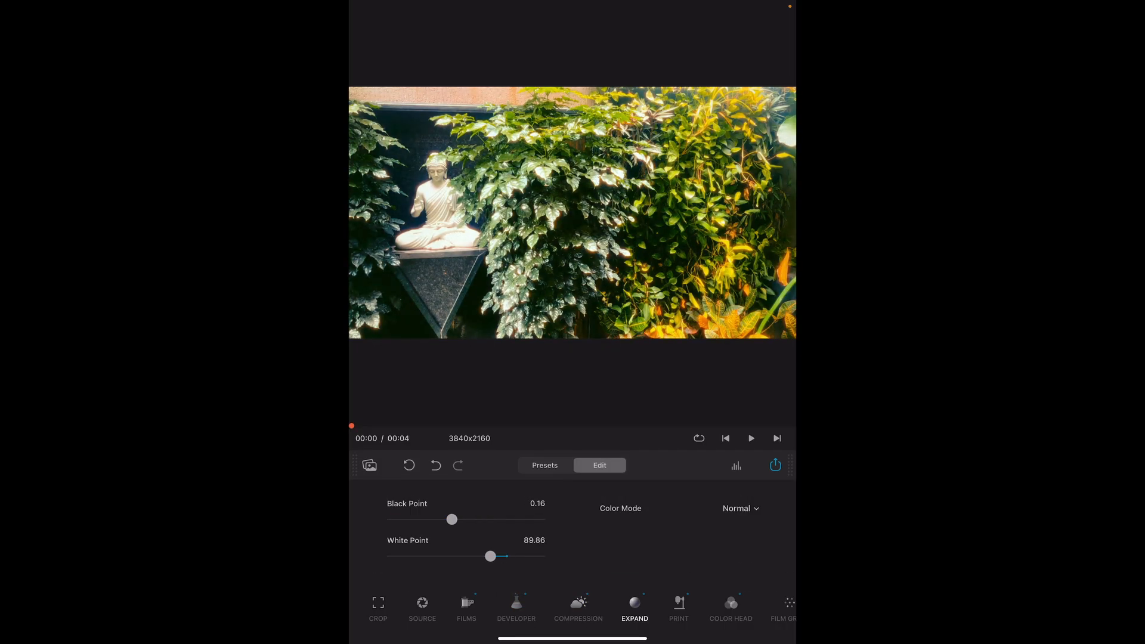
- Set the Print profile to Fujifilm 3513 Print film and look through the remaining Print settings
left_click(679, 605)
left_click(495, 508)
left_click(575, 346)
scroll(572, 531, "down", 1)
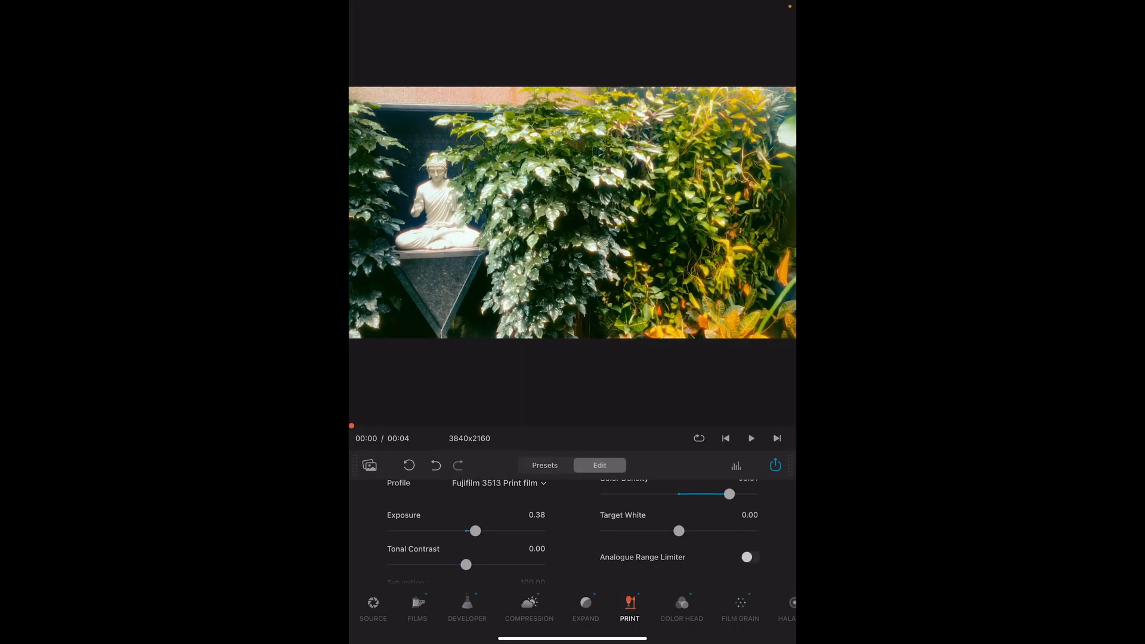
- In the Color Head settings, set Cyan - Red to -4.25 and Highlights Tone to 12.96
left_click(682, 607)
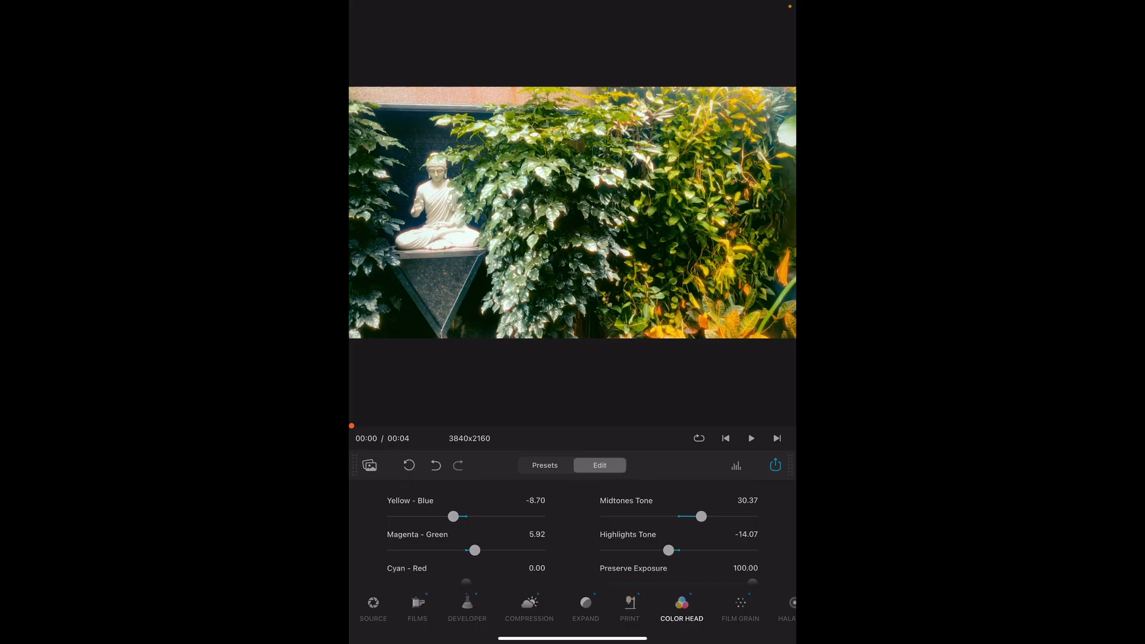
scroll(573, 531, "down", 1)
mouse_move(466, 523)
left_mouse_down()
mouse_move(479, 522)
mouse_move(460, 523)
left_mouse_up()
scroll(572, 528, "down", 1)
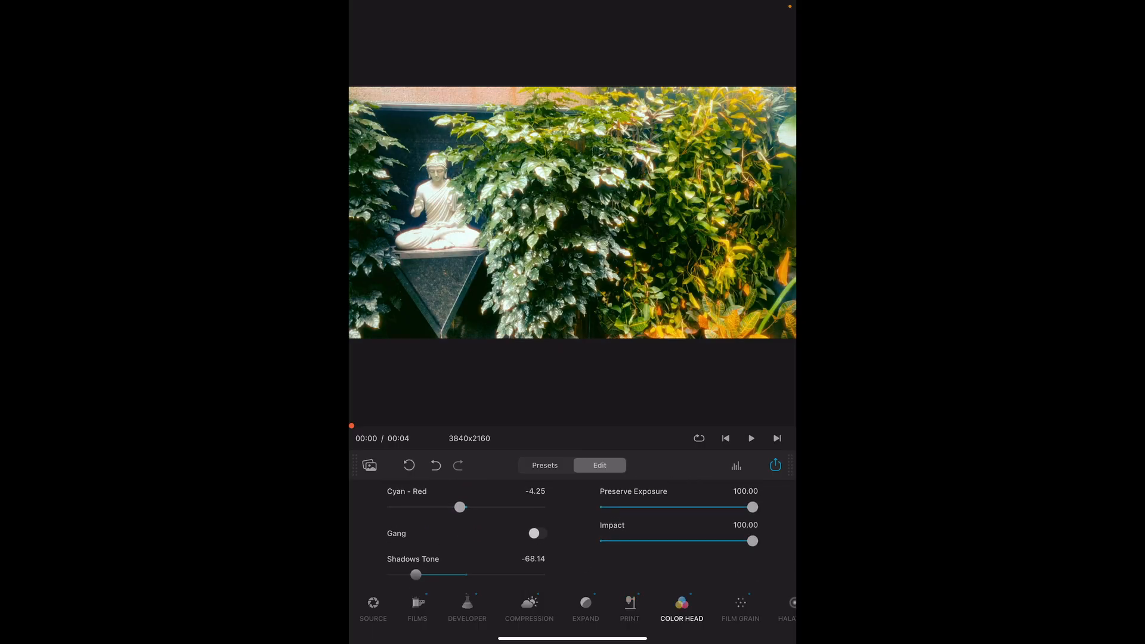
scroll(572, 531, "up", 1)
mouse_move(669, 542)
left_mouse_down()
mouse_move(700, 542)
mouse_move(688, 542)
left_mouse_up()
- Set the Film Grain profile to 16 mm ISO 50
scroll(572, 608, "right", 1)
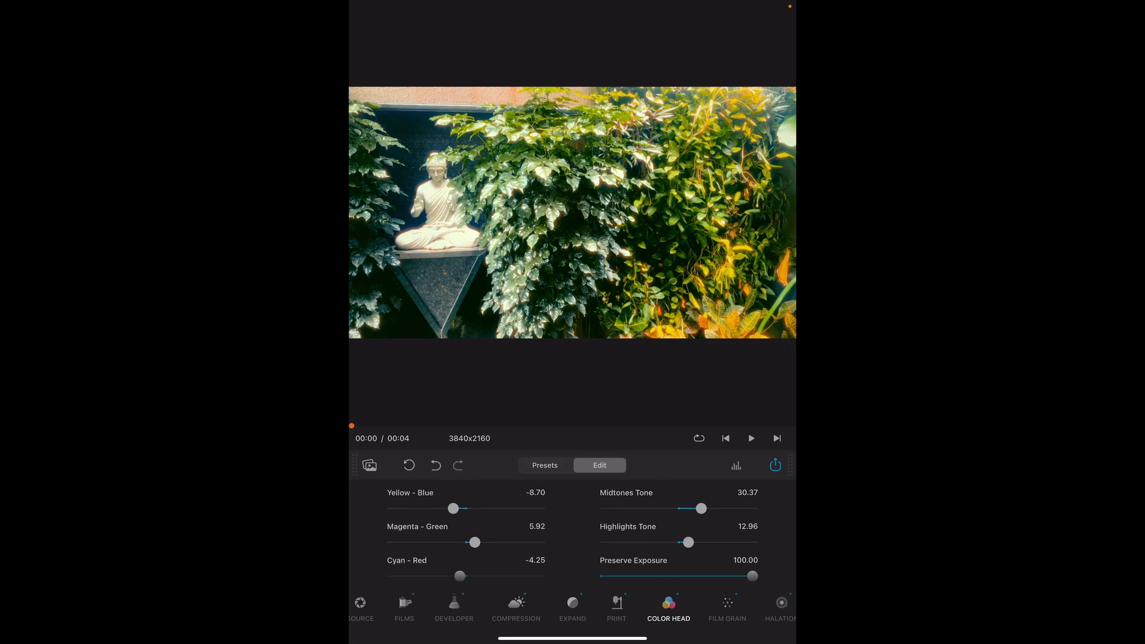
left_click(727, 609)
left_click(520, 425)
left_click(571, 316)
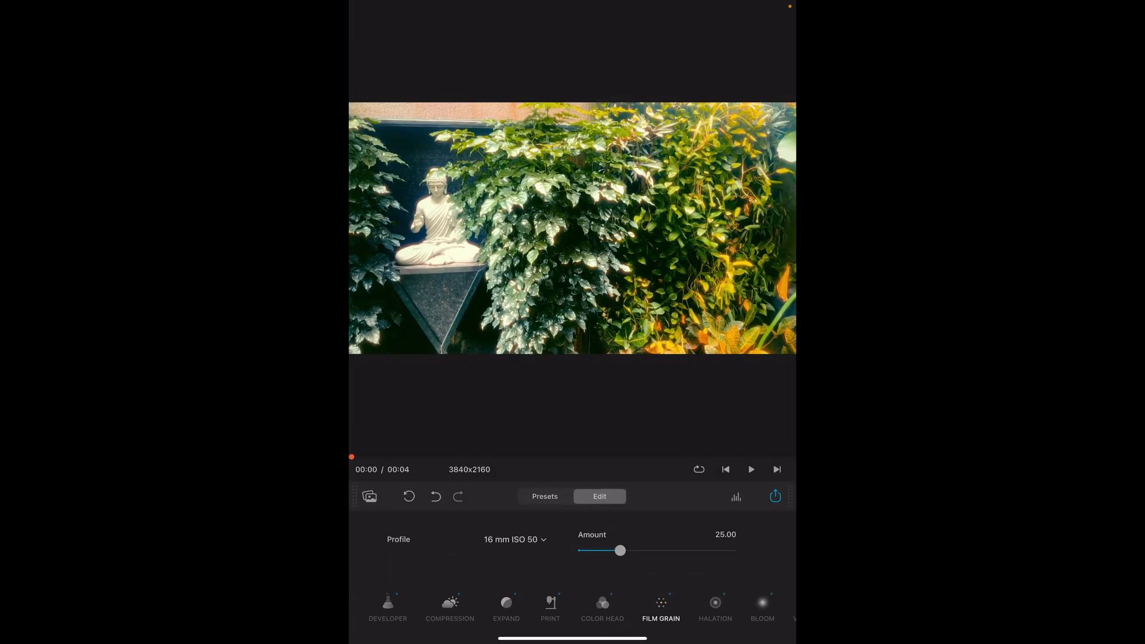
- Set the Halation Global Diffusion to 10.67 and Amplify to 30.62, and raise the Smoothness
left_click(715, 609)
left_click_drag(647, 468, 621, 468)
left_click_drag(484, 468, 438, 469)
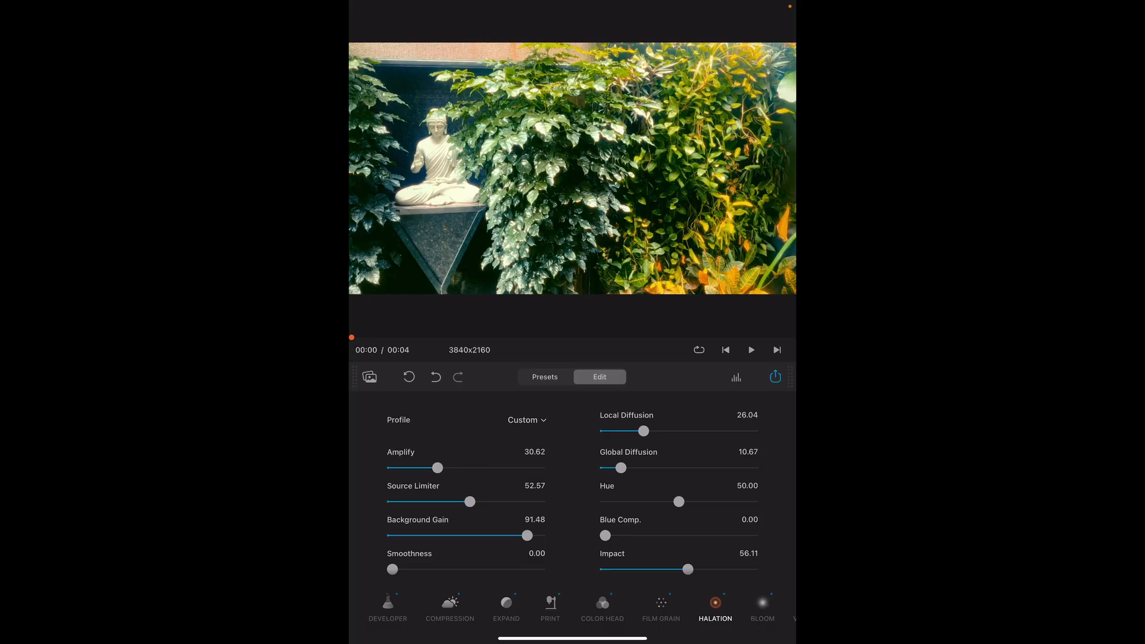
scroll(573, 507, "down", 1)
left_click_drag(392, 570, 488, 570)
- Open the Bloom settings, choose a different bloom profile and enlarge the settings area
scroll(573, 609, "right", 1)
left_click(682, 609)
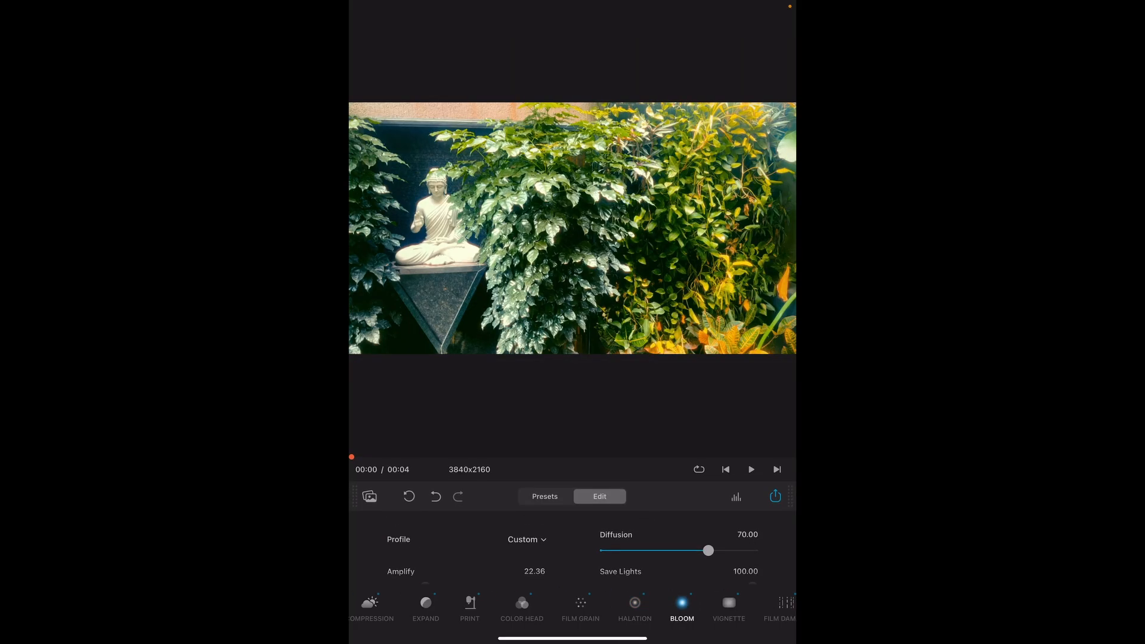
left_click(527, 540)
left_click(537, 465)
left_click_drag(790, 496, 790, 465)
- View the Vignette settings and set the Film Damage profile to 16 mm / Super 16
left_click(729, 610)
scroll(573, 608, "right", 2)
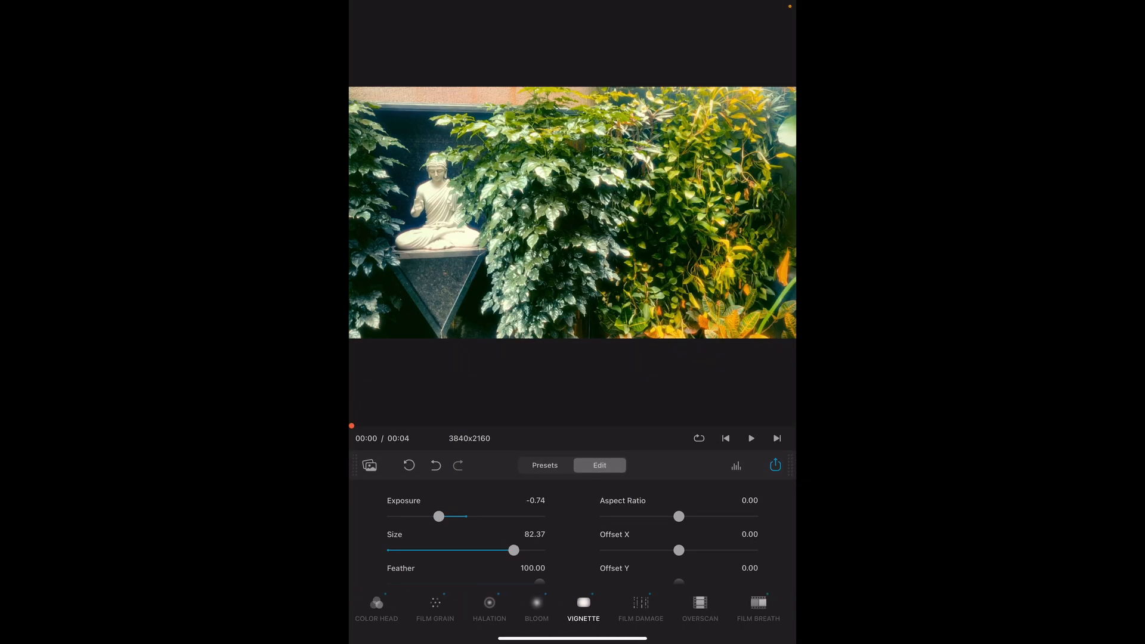
left_click(641, 609)
left_click(508, 540)
left_click(571, 335)
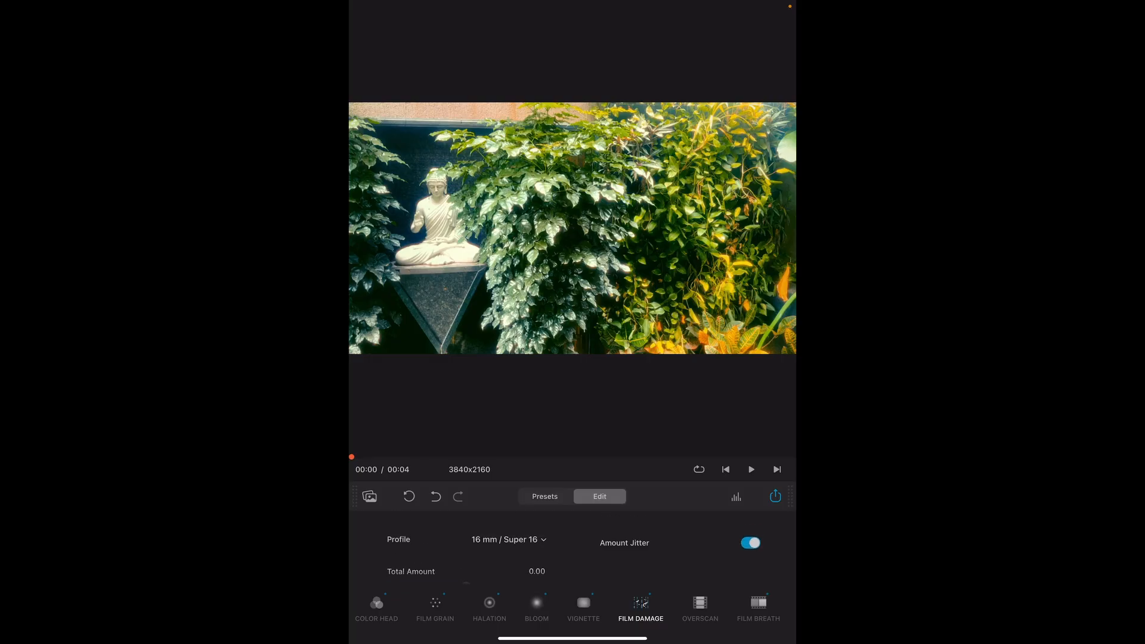
- Add an Overscan film frame, trying the Widescreen 35mm 1.85:1 gate type and two other gate types
left_click(701, 609)
left_click(506, 509)
left_click(571, 340)
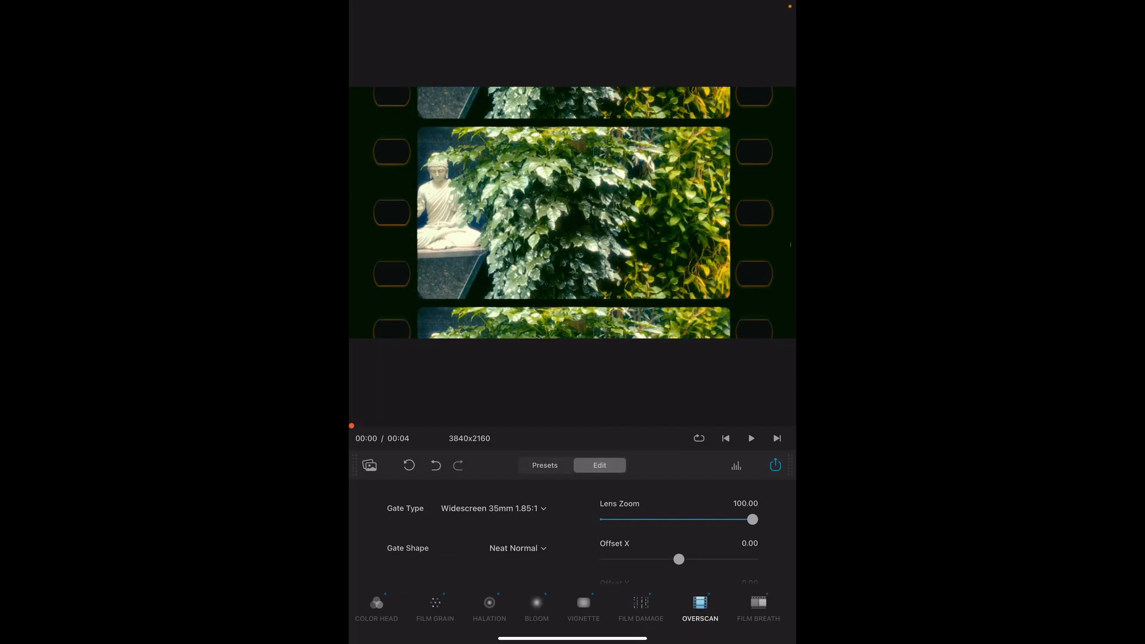
left_click(506, 509)
left_click(572, 363)
left_click(506, 509)
left_click(571, 294)
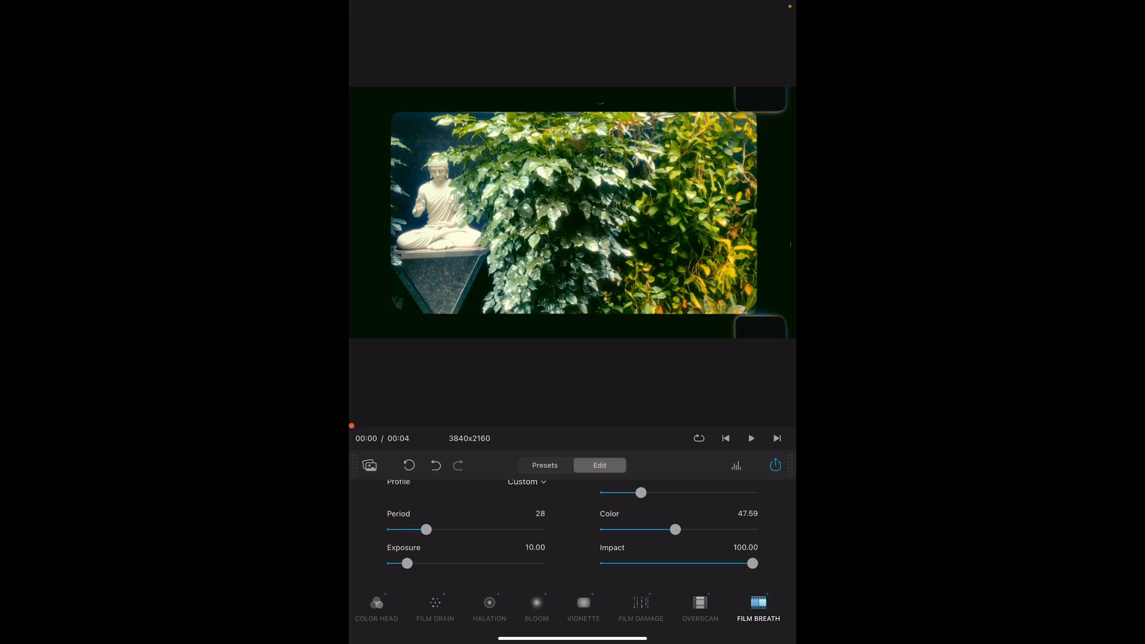
- View the Gate Weave settings and start exporting the edited video
scroll(572, 609, "right", 1)
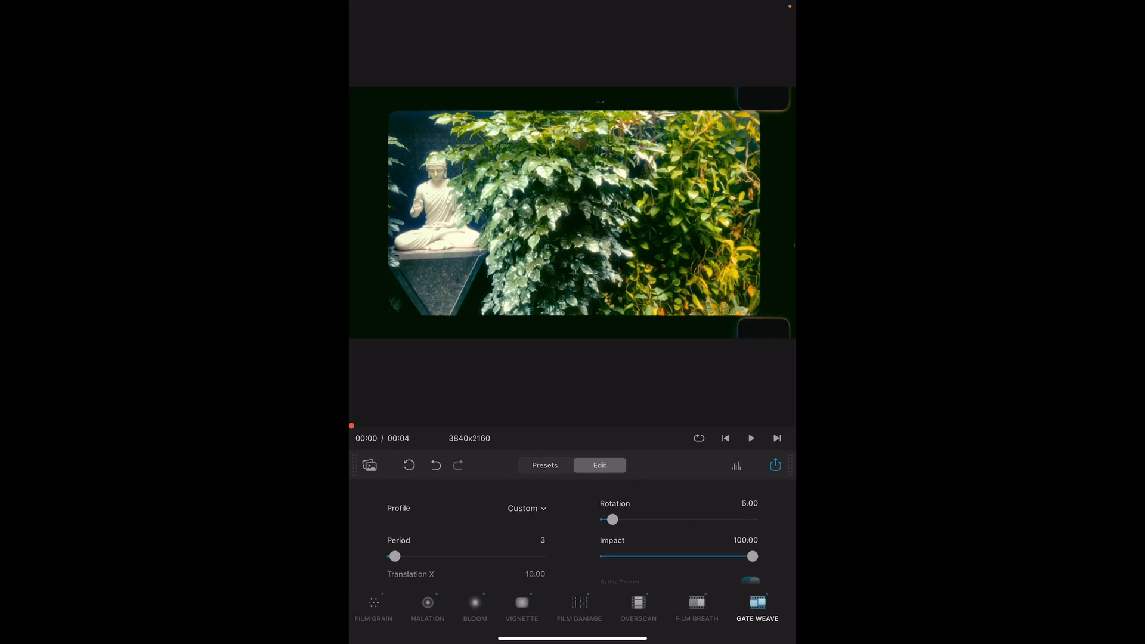
left_click(572, 393)
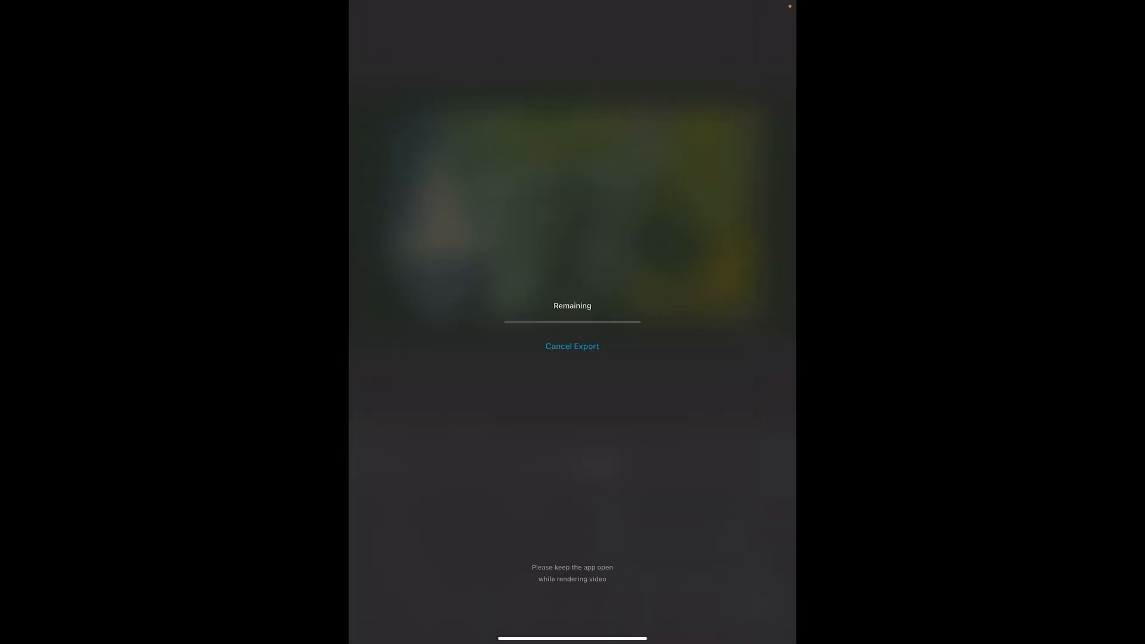
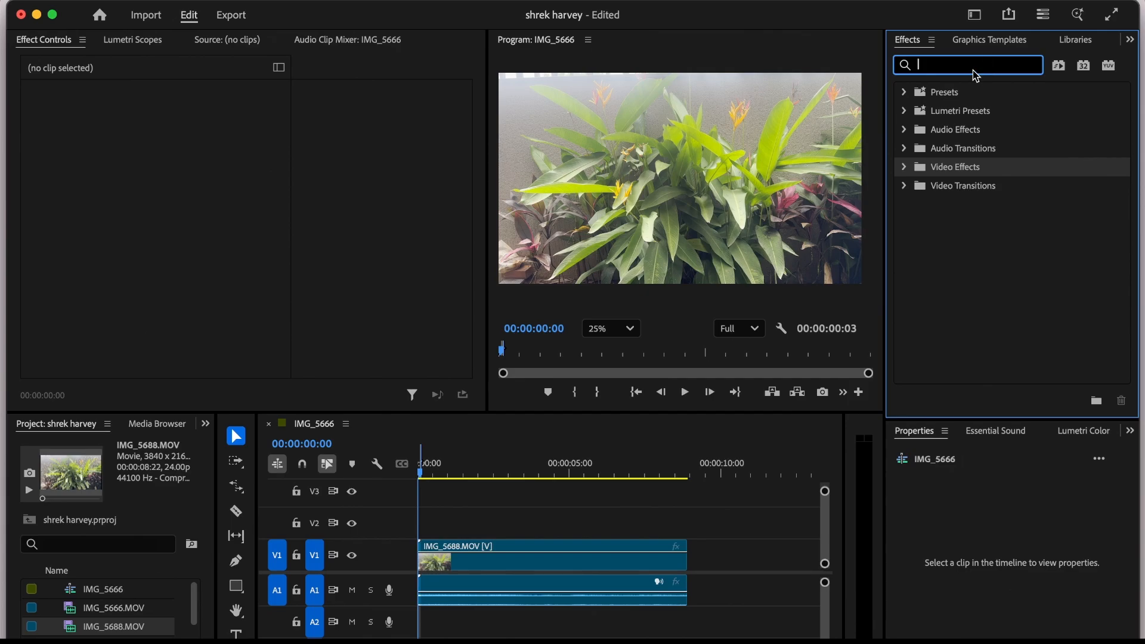
- Search the effects for "deha" and try applying Dehancer Pro to the whole IMG_5688.MOV clip
type("deha")
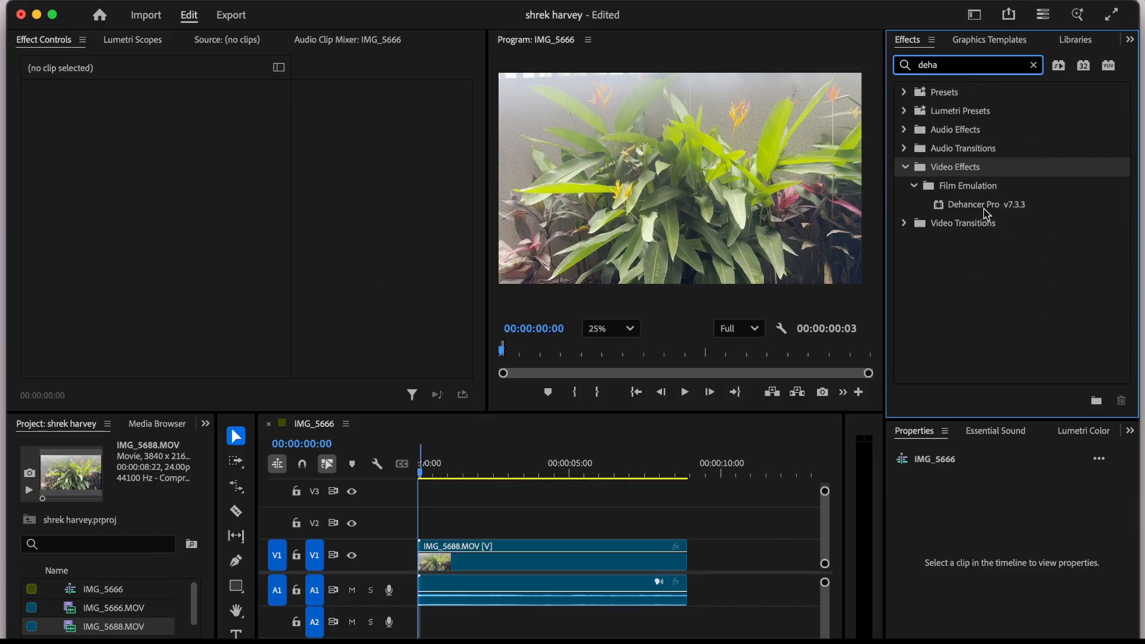
left_click_drag(986, 210, 479, 565)
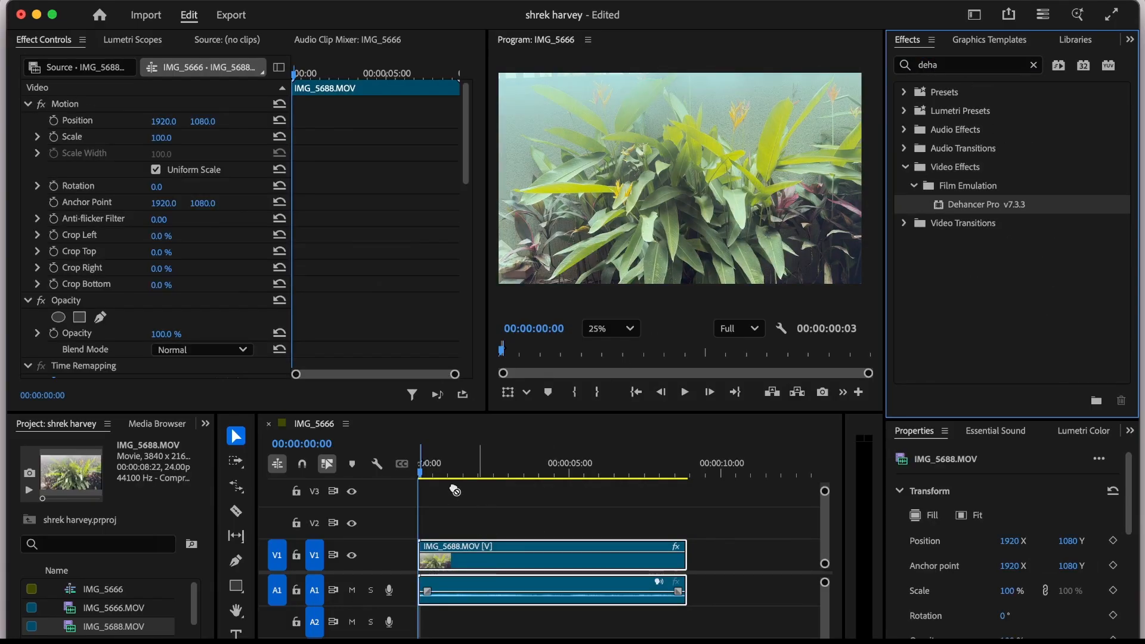
key("z")
- Split the IMG_5688.MOV clip at 00:00:03:05 and apply Dehancer Pro to its second part
left_click_drag(449, 474, 541, 469)
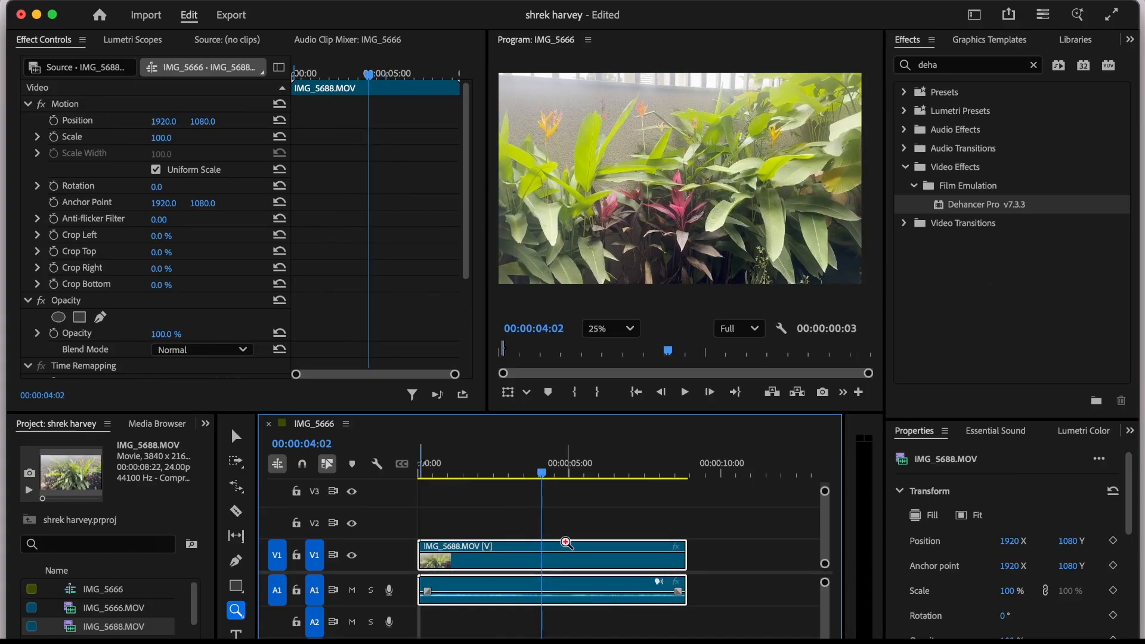
left_click_drag(543, 475, 515, 478)
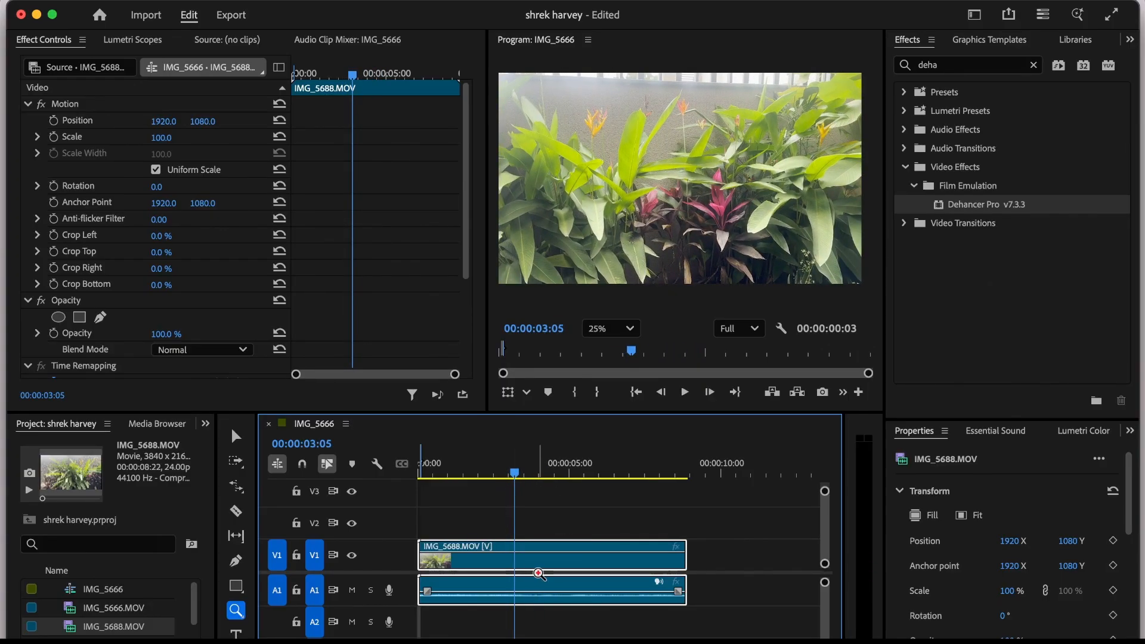
key("super+k")
left_click_drag(958, 203, 564, 555)
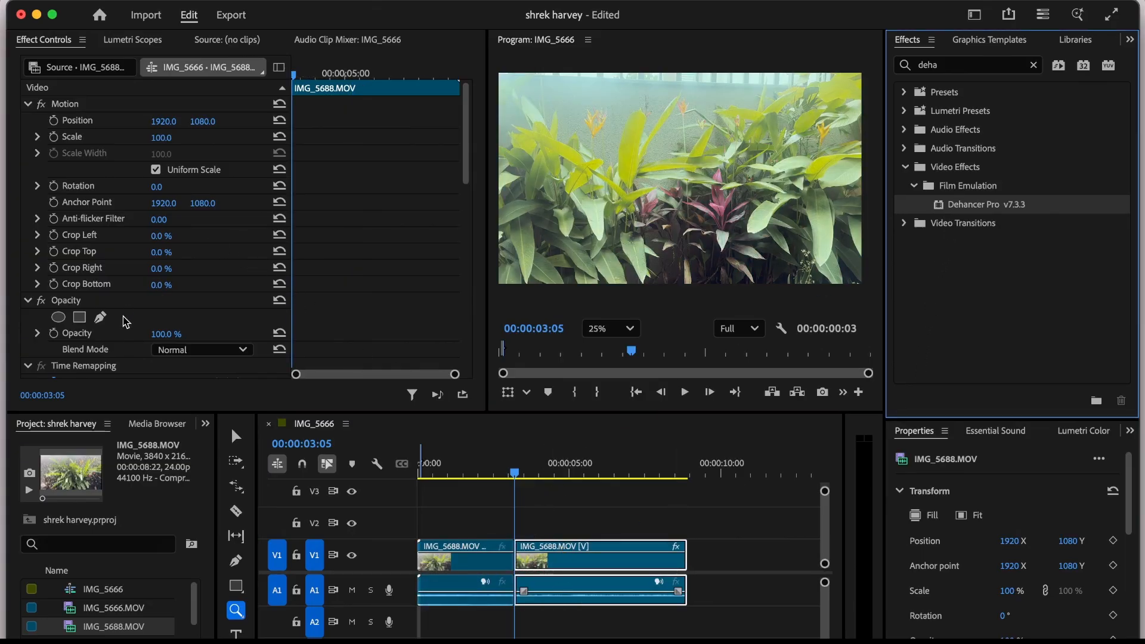
- Bring up the clip's Dehancer Pro controls and play across the cut to compare the two parts
scroll(150, 239, "down", 5)
left_click(94, 243)
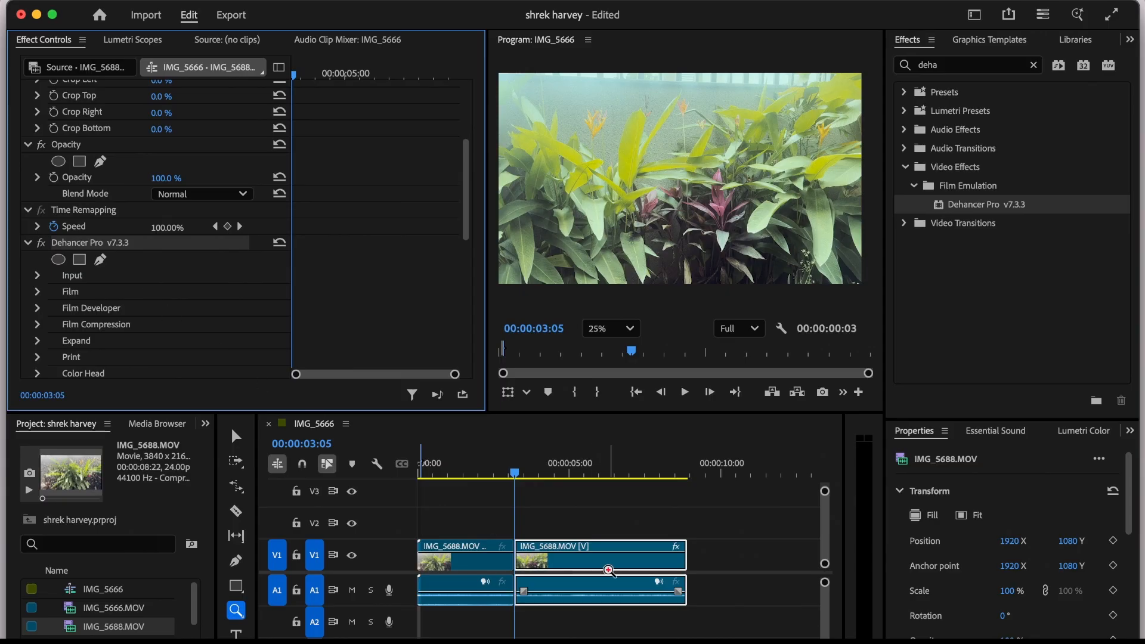
mouse_move(516, 472)
left_mouse_down()
mouse_move(569, 473)
mouse_move(501, 472)
mouse_move(527, 472)
mouse_move(512, 472)
left_mouse_up()
key("space")
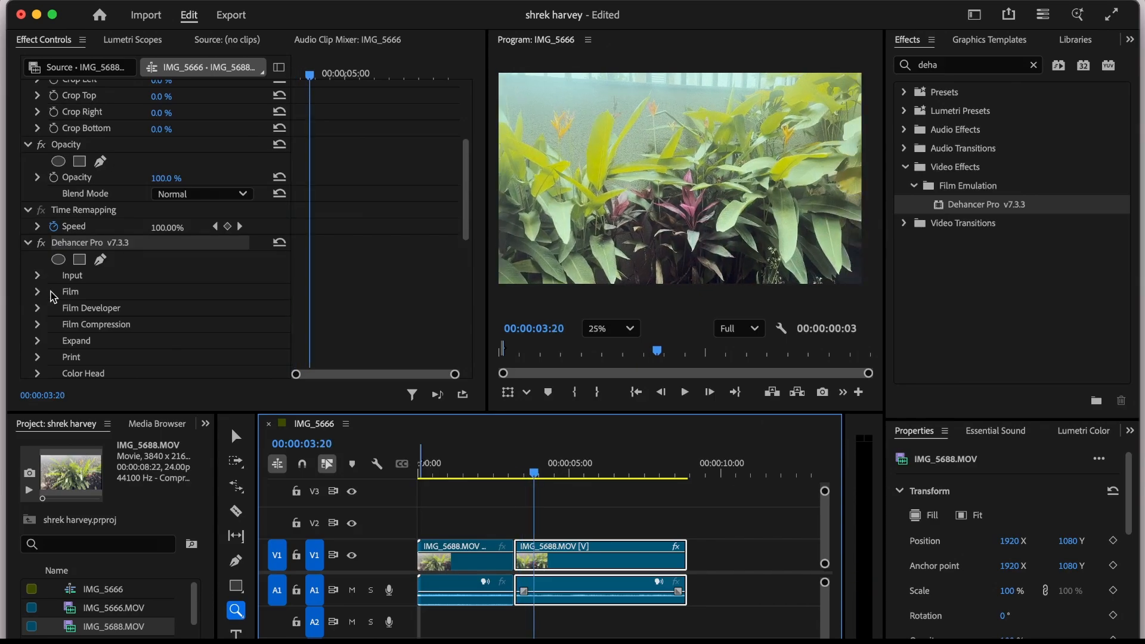
- Examine Dehancer Pro's Input settings, then expand its Film settings
scroll(136, 277, "down", 2)
left_click(36, 245)
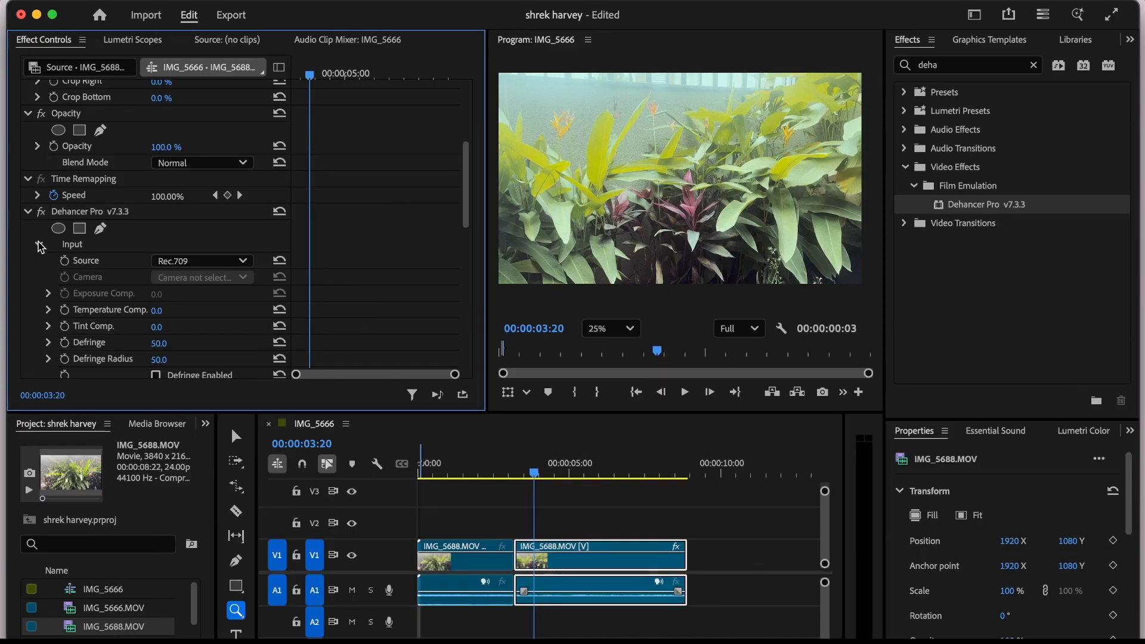
left_click(37, 244)
left_click(37, 264)
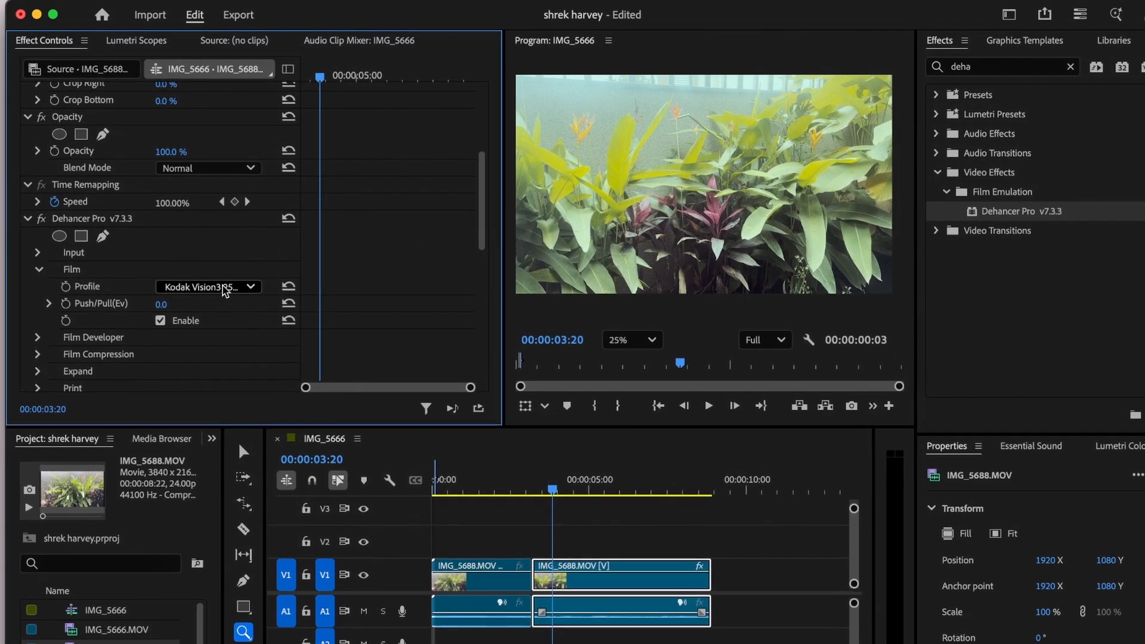
- Try the Kodak Vision3 200T, Lomochrome Metropolis XR 100-400 and Kodak Vision3 500T film profiles
left_click(248, 284)
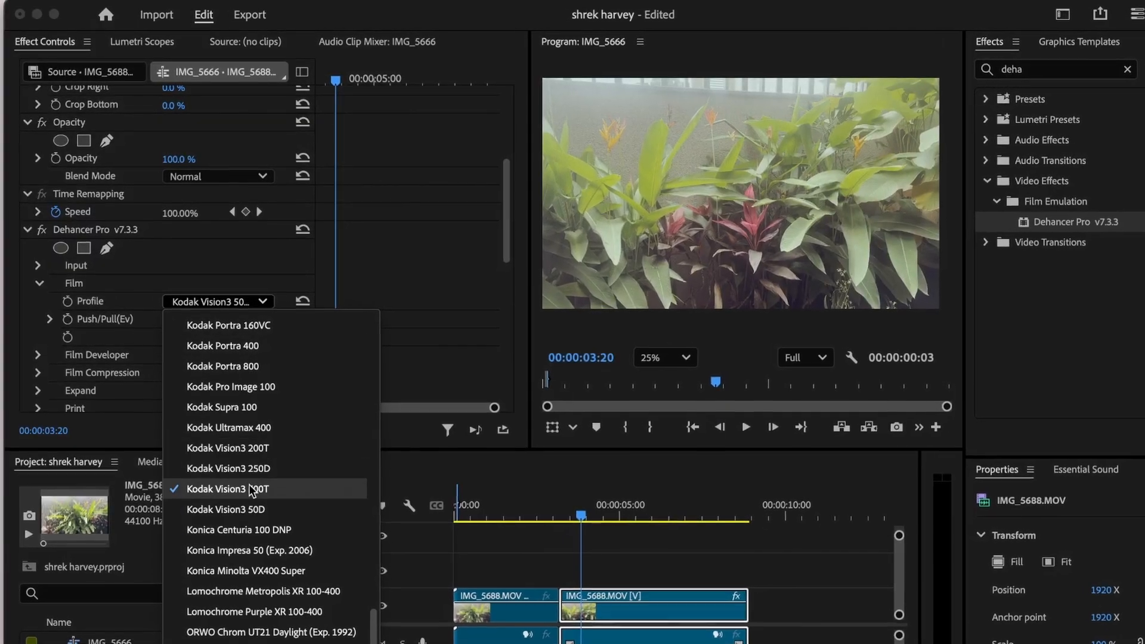
left_click(251, 448)
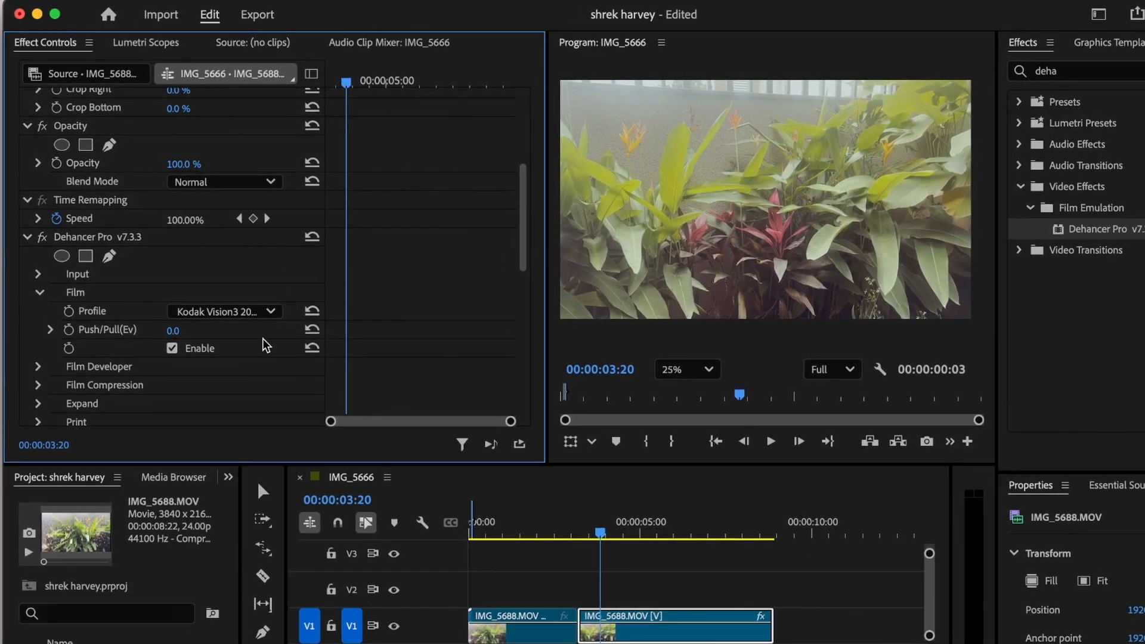
left_click(268, 311)
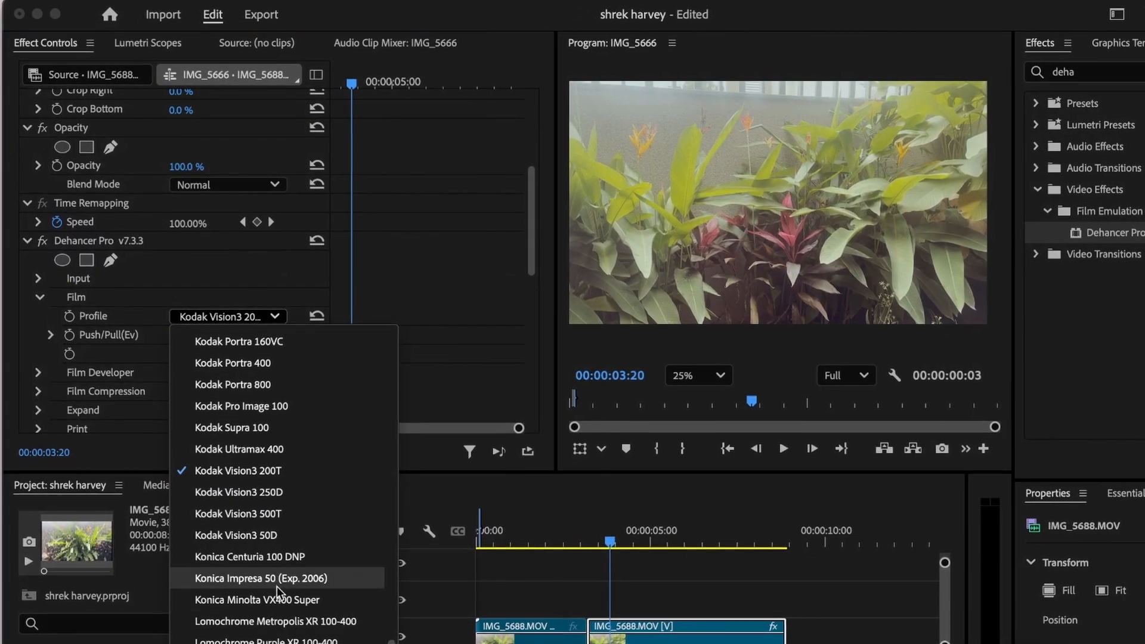
left_click(269, 614)
left_click(278, 322)
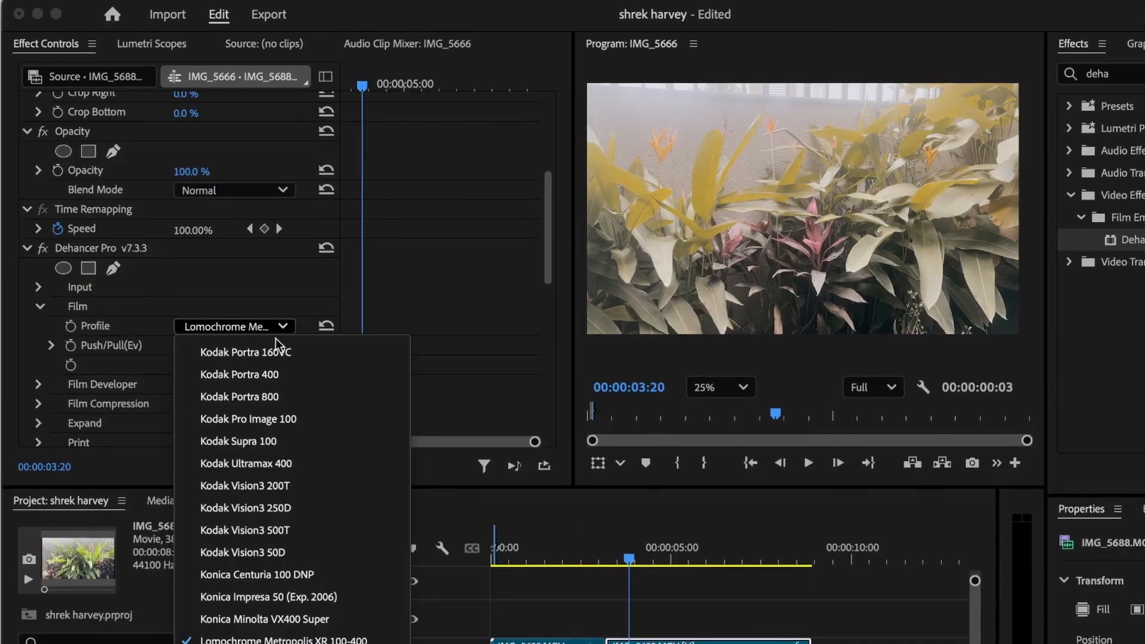
left_click(248, 518)
- Try the Kodak Vision3 50D, Kodak Pro Image 100 and Kodak Portra 800 film profiles
left_click(280, 331)
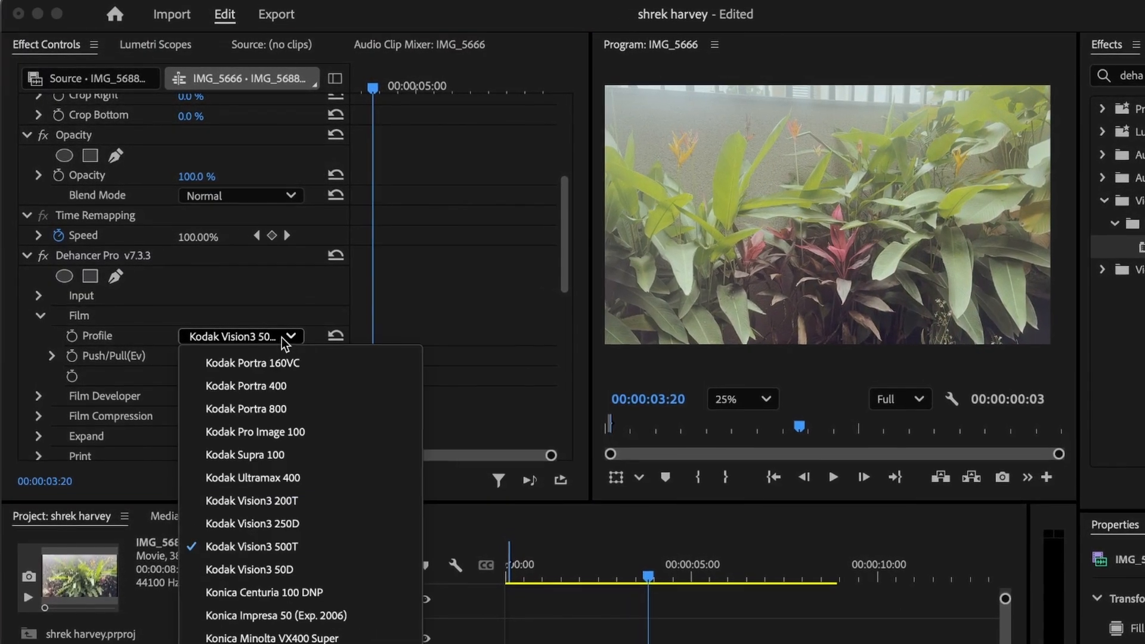
left_click(281, 578)
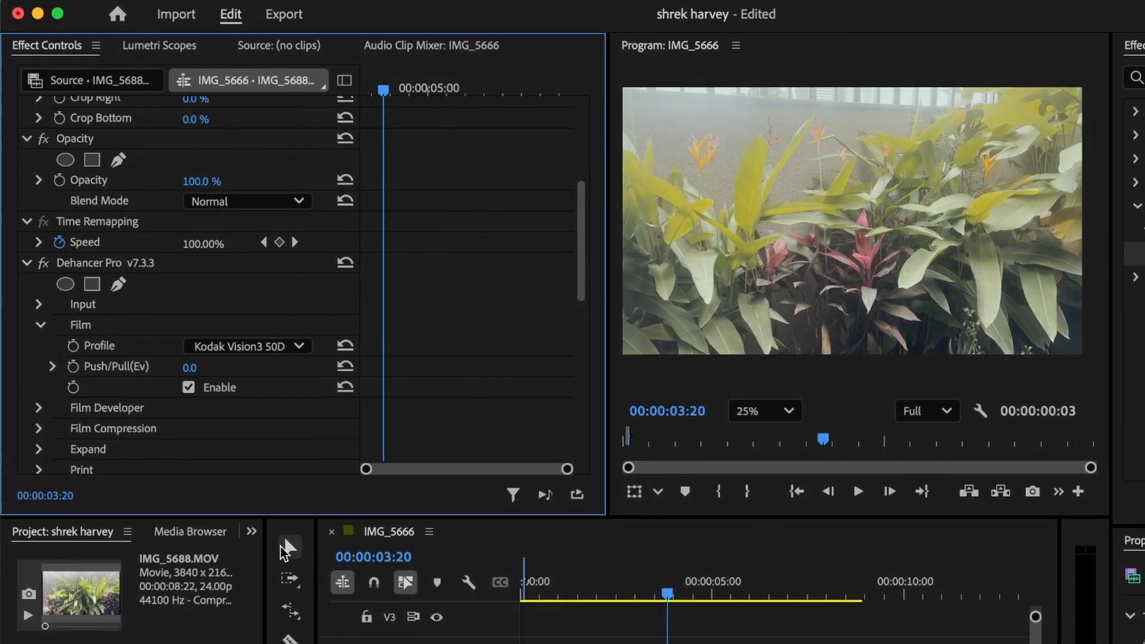
left_click(299, 347)
left_click(286, 449)
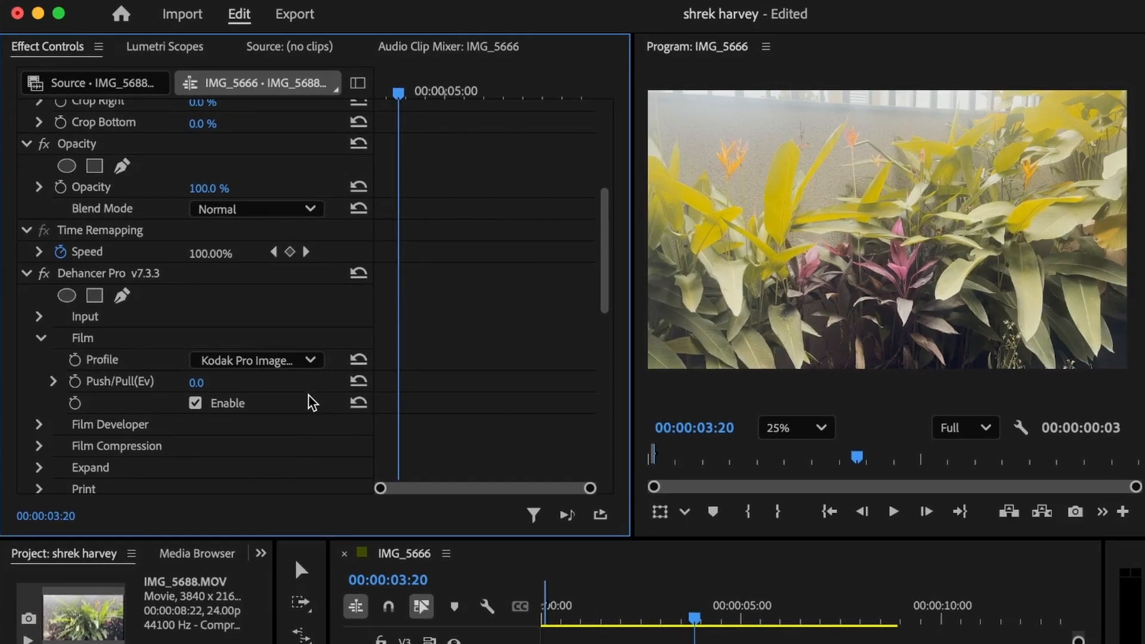
left_click(308, 361)
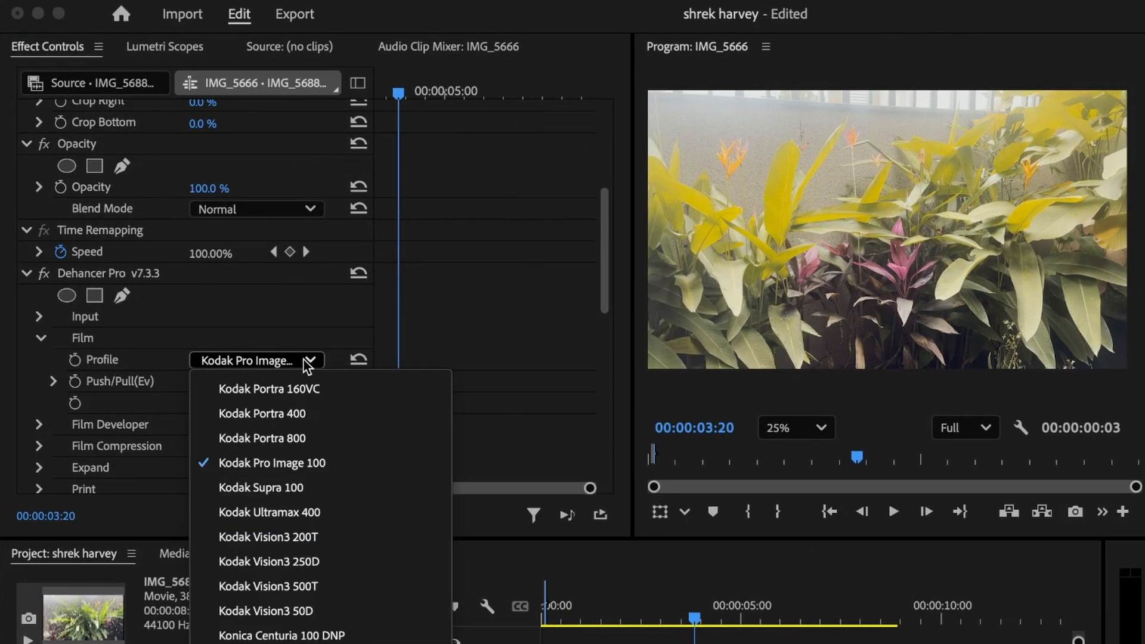
left_click(303, 440)
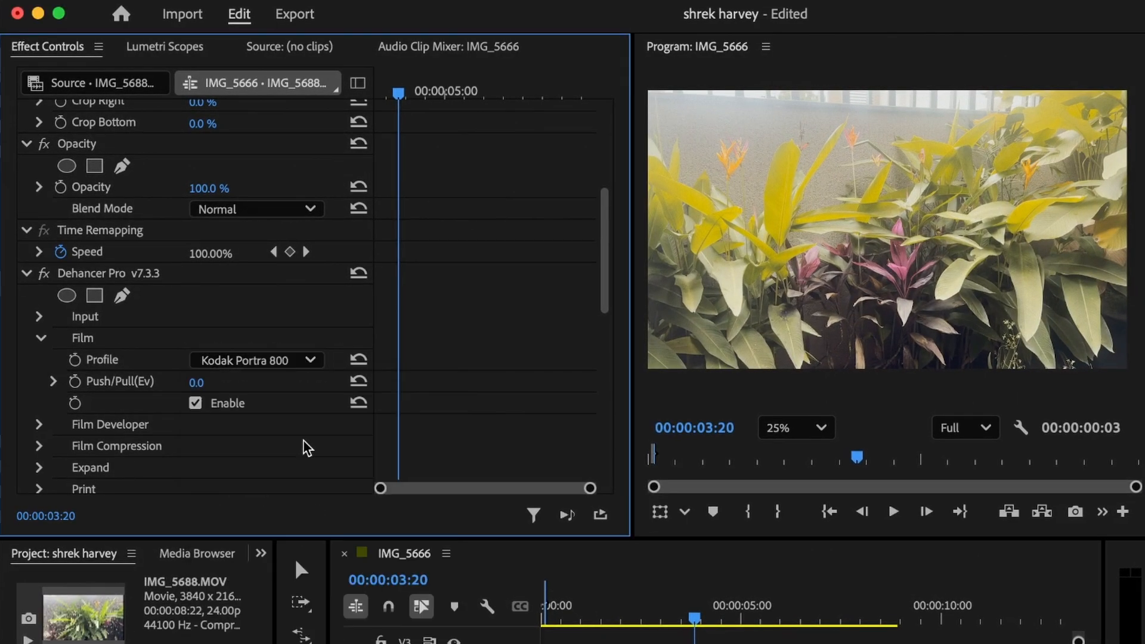
- Try further film profiles, including Kodak Portra 160VC and the black-and-white Ilford XP2 Super 400
left_click(301, 361)
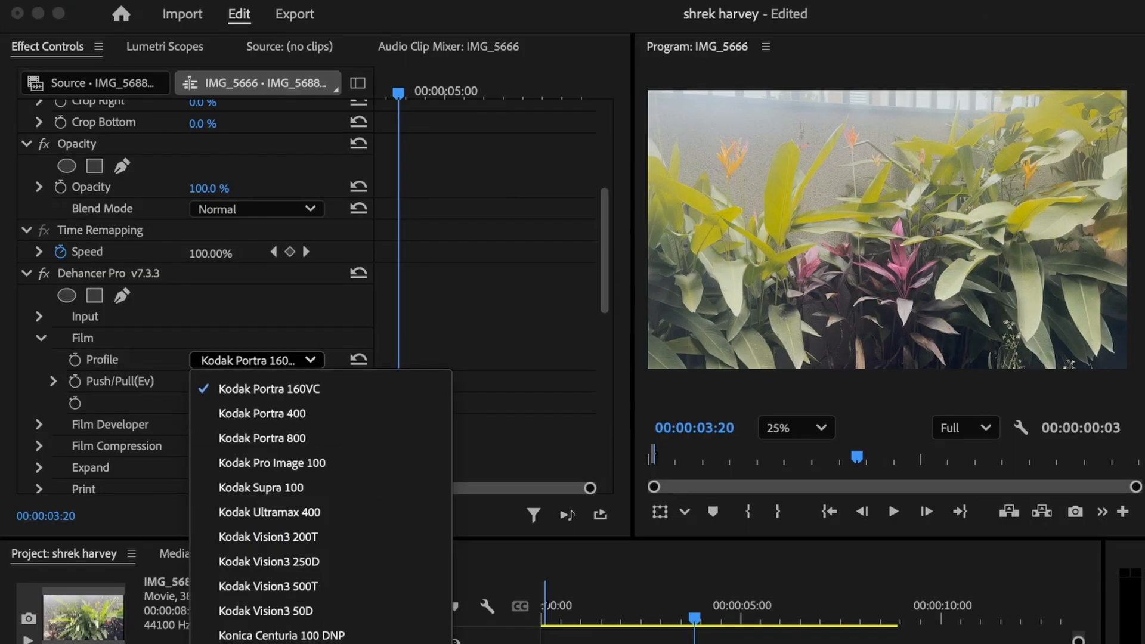
scroll(287, 537, "up", 5)
left_click(286, 542)
left_click(306, 362)
left_click(305, 431)
left_click(306, 362)
left_click(305, 458)
- Try several more film profiles from the list to compare their looks on the clip
left_click(306, 362)
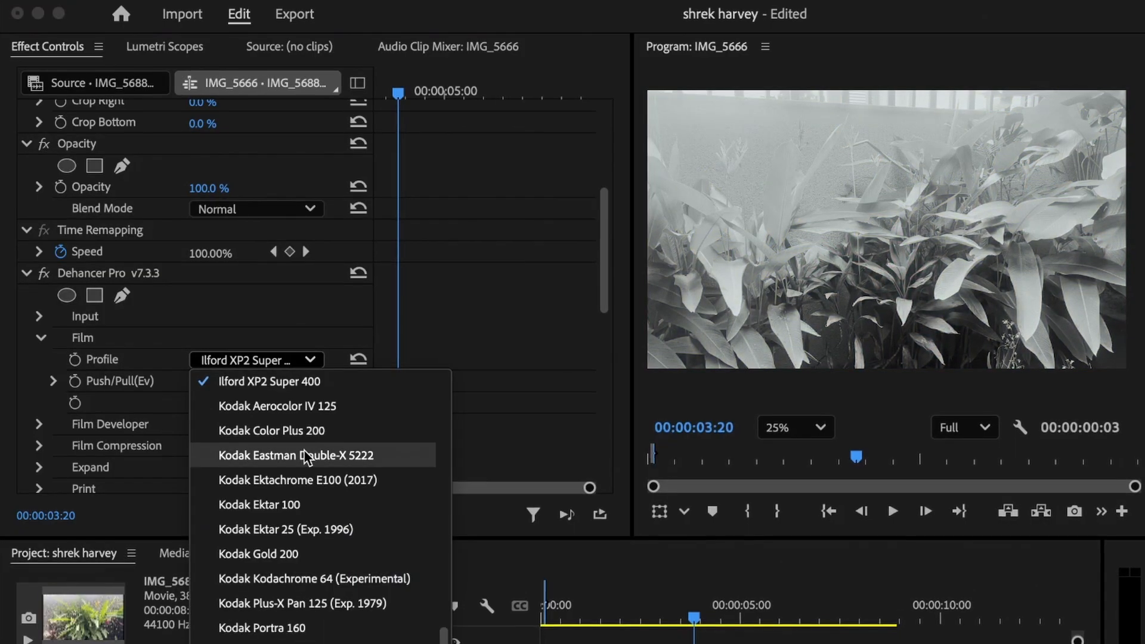
scroll(305, 463, "down", 3)
left_click(301, 557)
left_click(305, 360)
left_click(301, 405)
left_click(305, 361)
left_click(300, 405)
left_click(305, 361)
scroll(305, 380, "up", 1)
left_click(287, 479)
left_click(304, 357)
left_click(287, 503)
- Set the film profile to Kodak Ektachrome E100 (2017) and move the playhead to 00:00:03:19
left_click(305, 356)
left_click(289, 455)
left_click(305, 355)
left_click(311, 405)
left_click(305, 355)
left_click(298, 478)
scroll(286, 370, "down", 3)
left_click(656, 606)
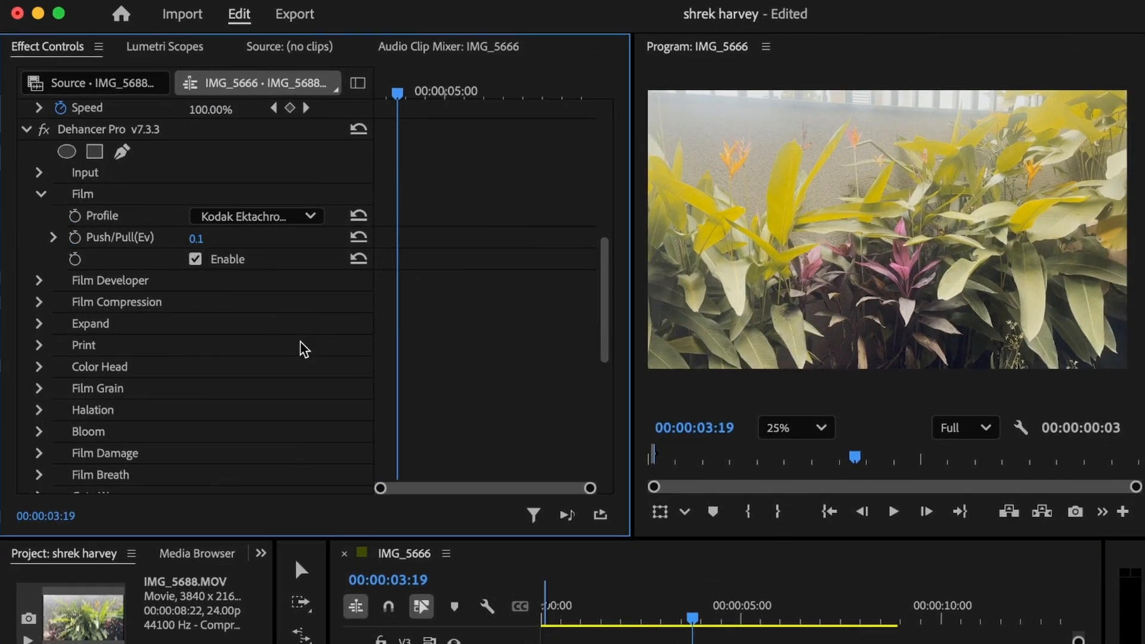
- Collapse Film, expand Film Developer, and set Contrast Boost to 43 and Gamma Correction to -50
left_click(40, 196)
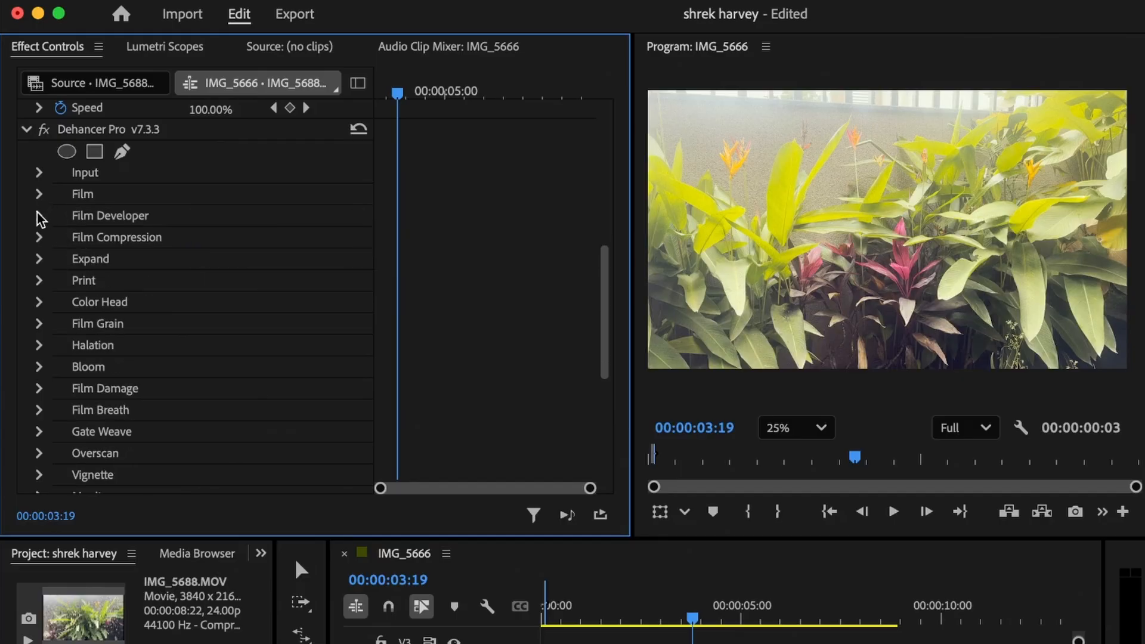
left_click(39, 215)
left_click(198, 239)
type("28")
key("Return")
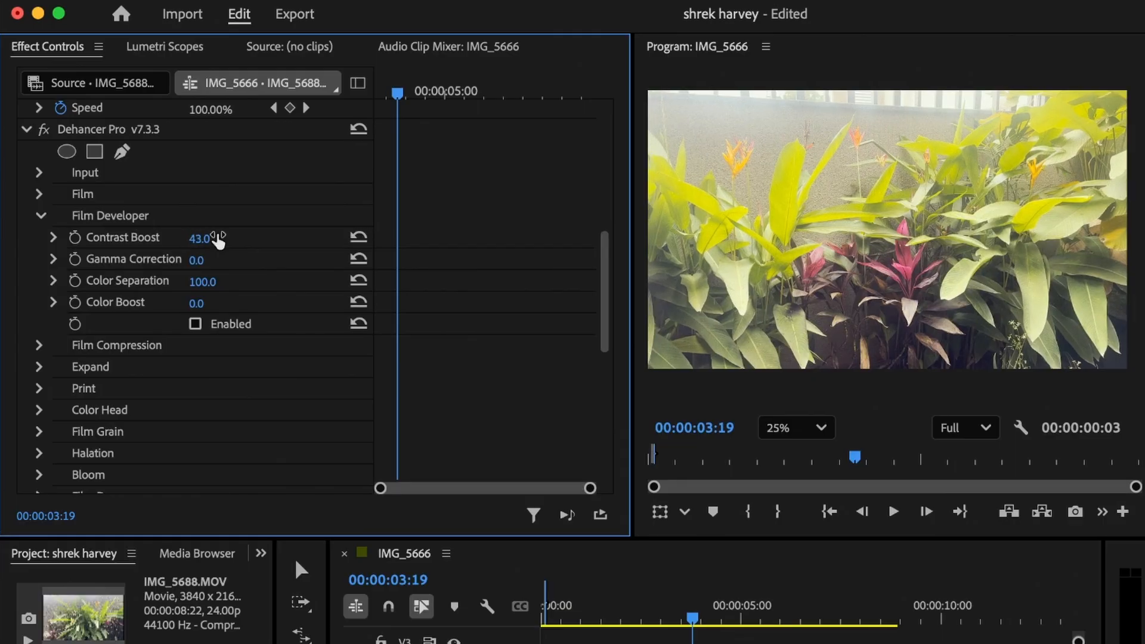
left_click_drag(202, 261, 245, 260)
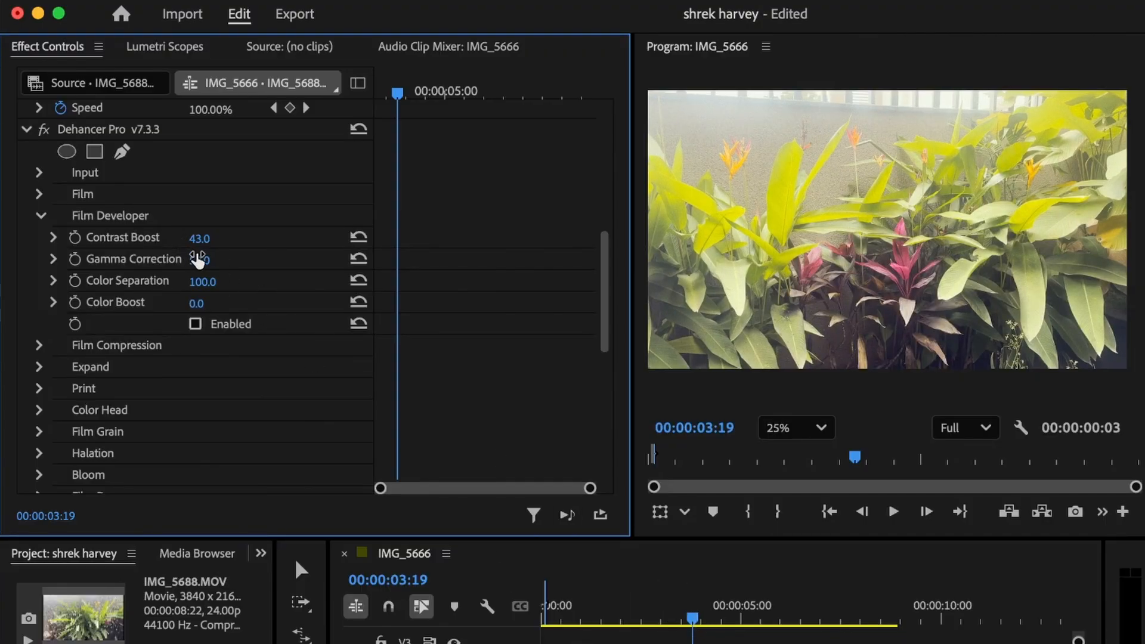
- Enable Film Developer and set its Contrast Boost to 56 and Gamma Correction to -38
left_click(196, 325)
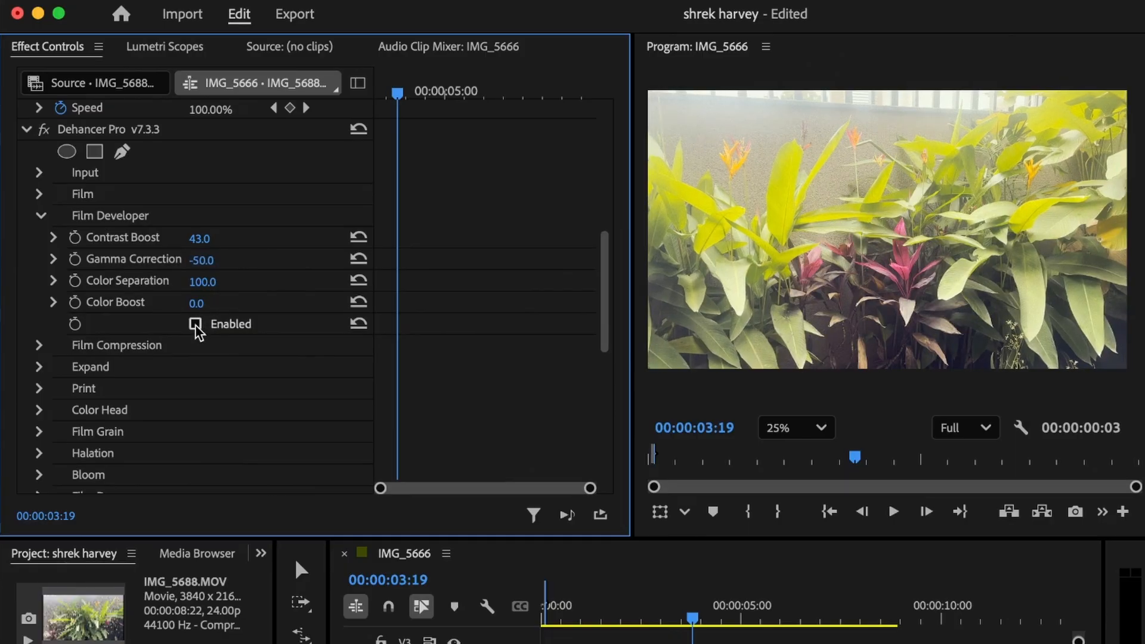
left_click(196, 324)
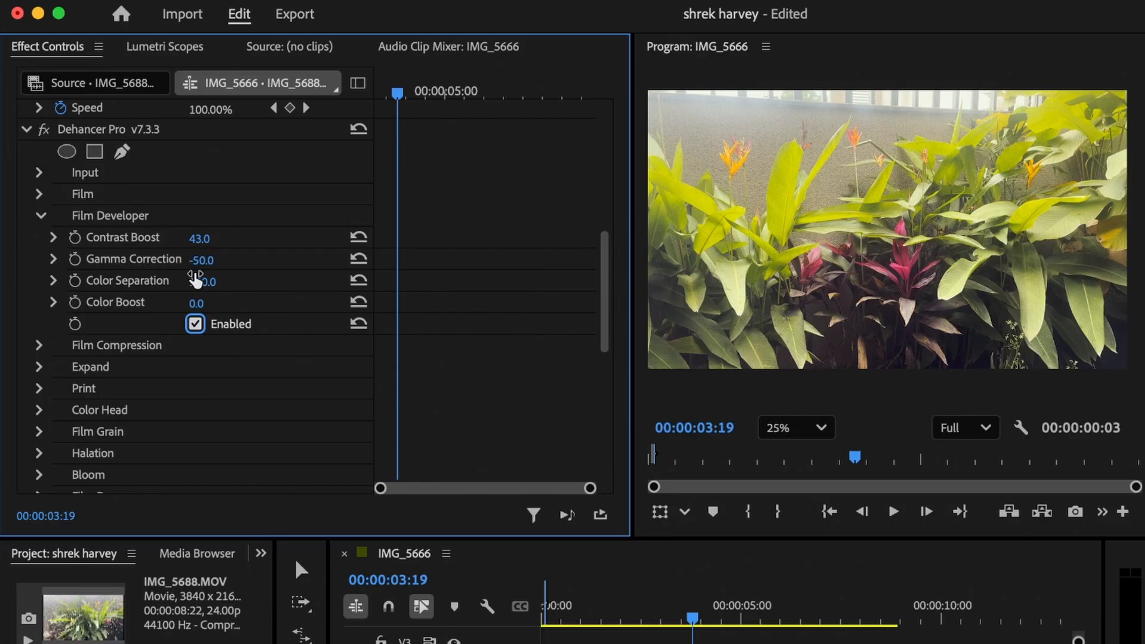
mouse_move(199, 241)
left_mouse_down()
mouse_move(223, 240)
mouse_move(207, 241)
left_mouse_up()
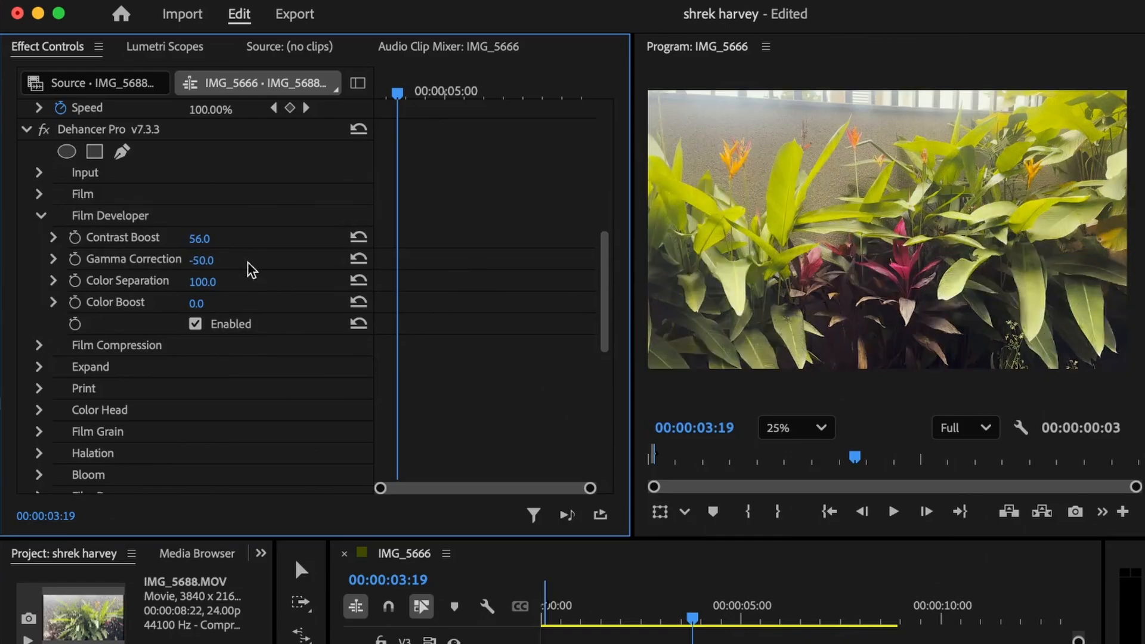
mouse_move(202, 259)
left_mouse_down()
mouse_move(221, 259)
mouse_move(210, 259)
left_mouse_up()
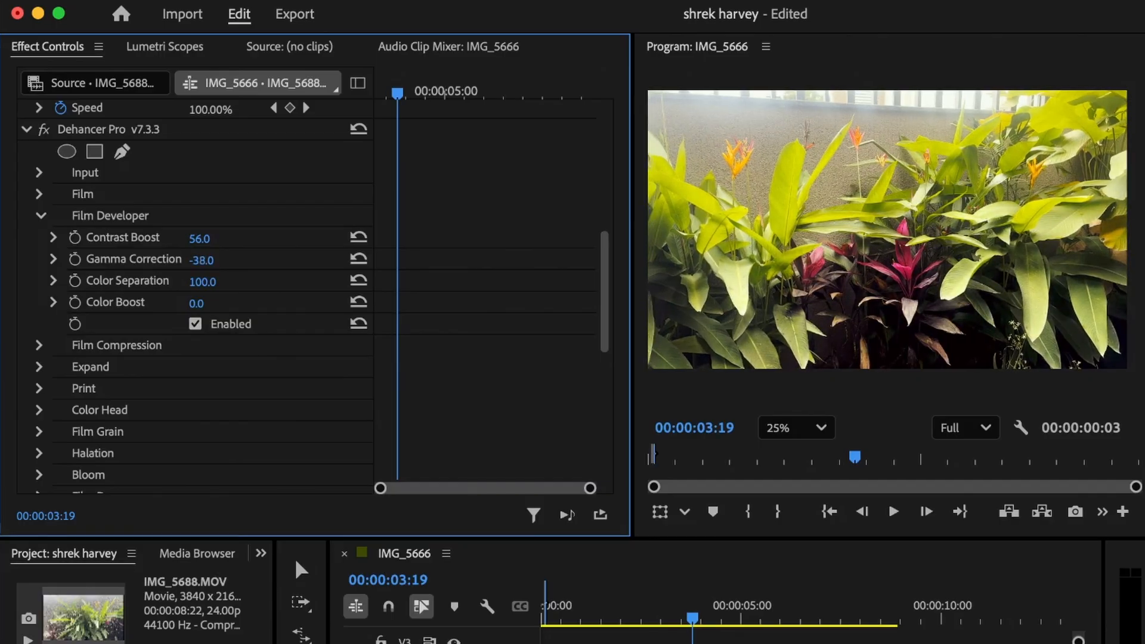
- Move the playhead to 00:00:03:11 and set Film Developer's Color Boost to 30
mouse_move(693, 620)
left_mouse_down()
mouse_move(659, 619)
mouse_move(684, 622)
left_mouse_up()
scroll(179, 332, "down", 1)
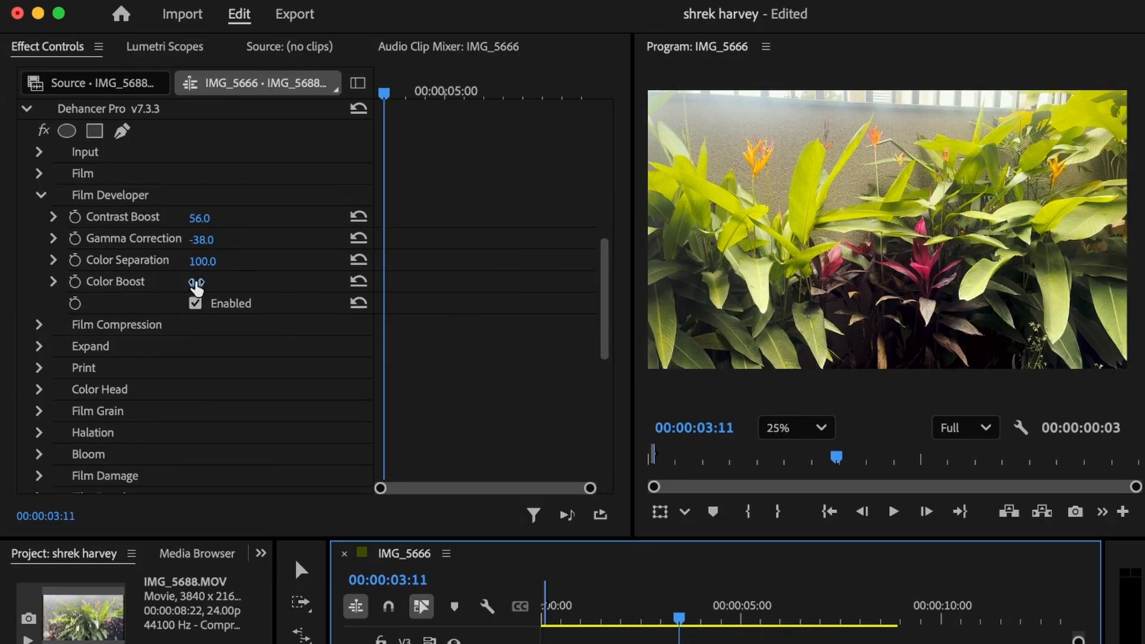
left_click_drag(192, 286, 205, 286)
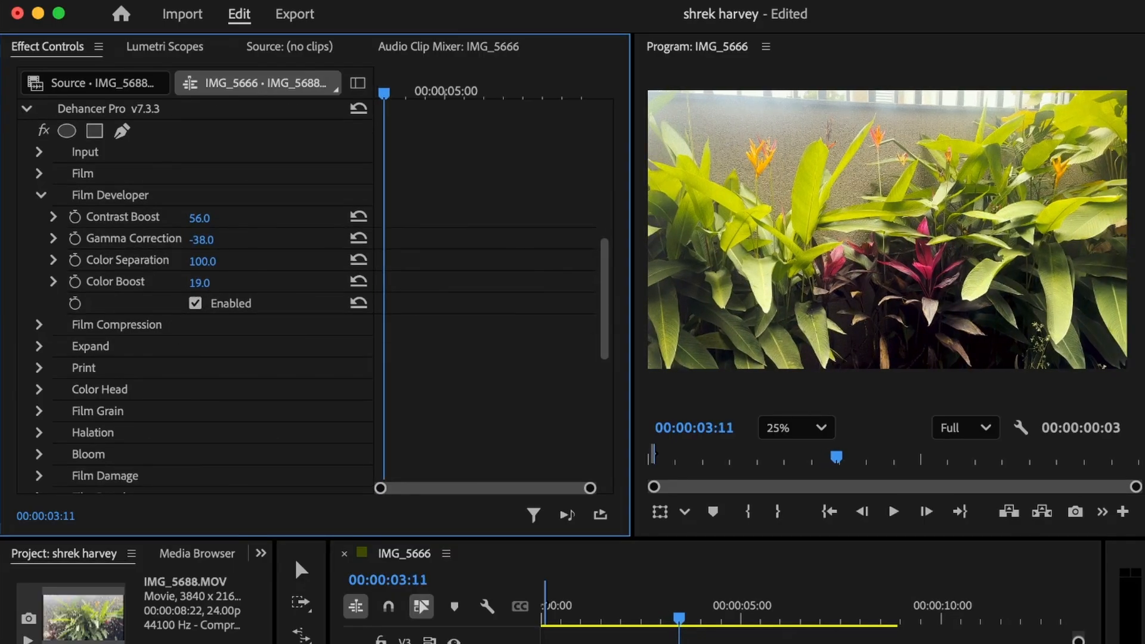
left_click_drag(209, 285, 217, 285)
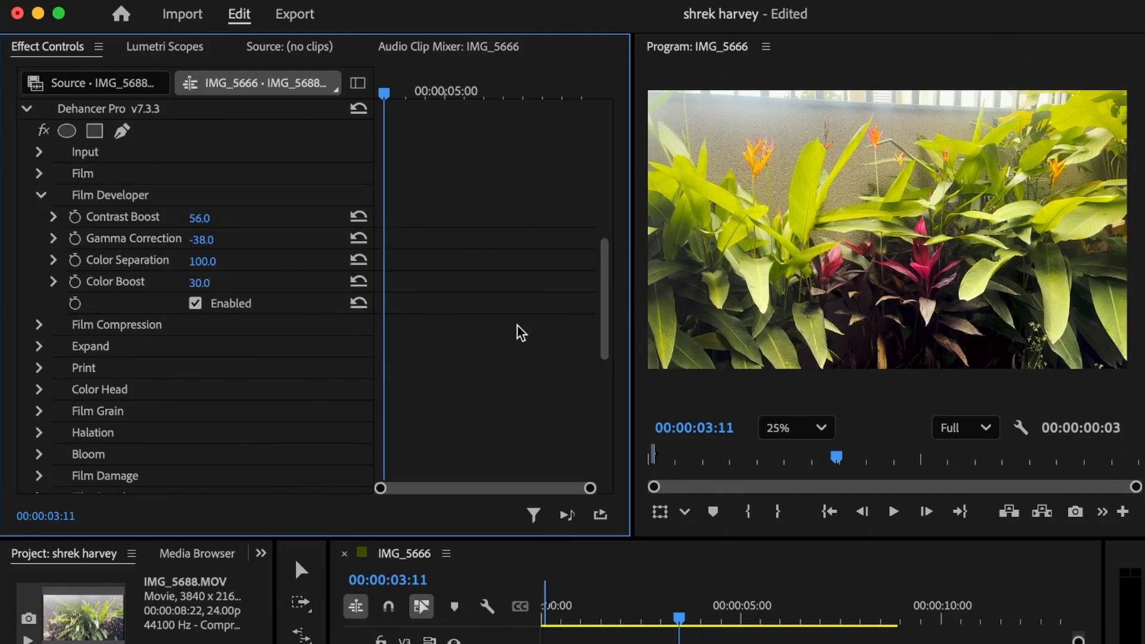
- Expand Film Compression, toggle it on and off to compare, and set its Impact to 25
left_click(41, 196)
left_click(44, 220)
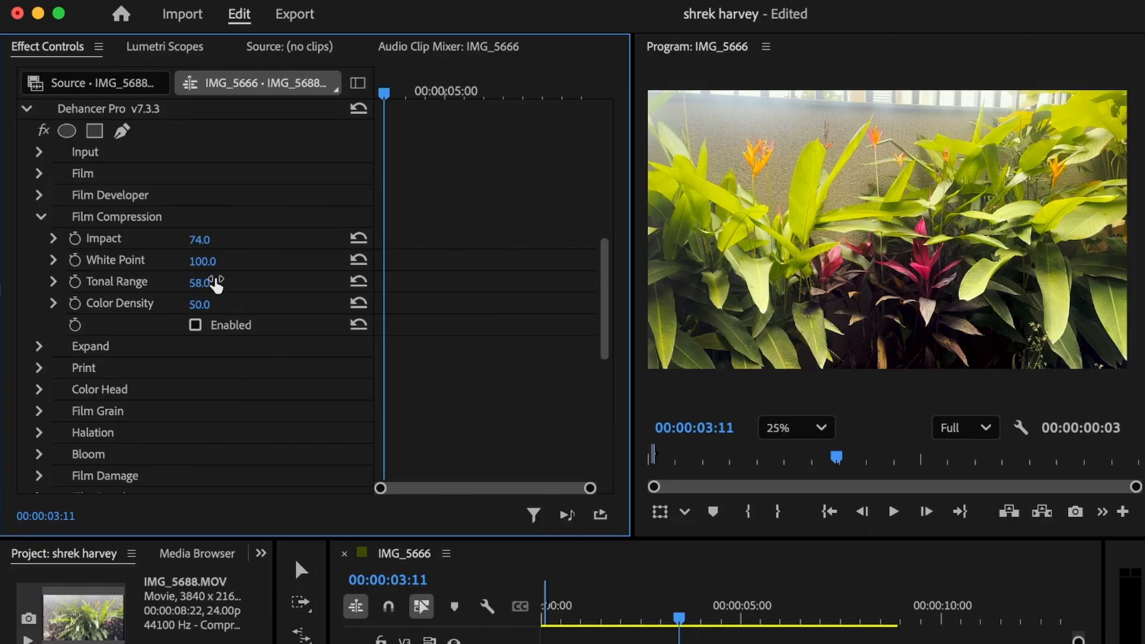
scroll(189, 322, "down", 2)
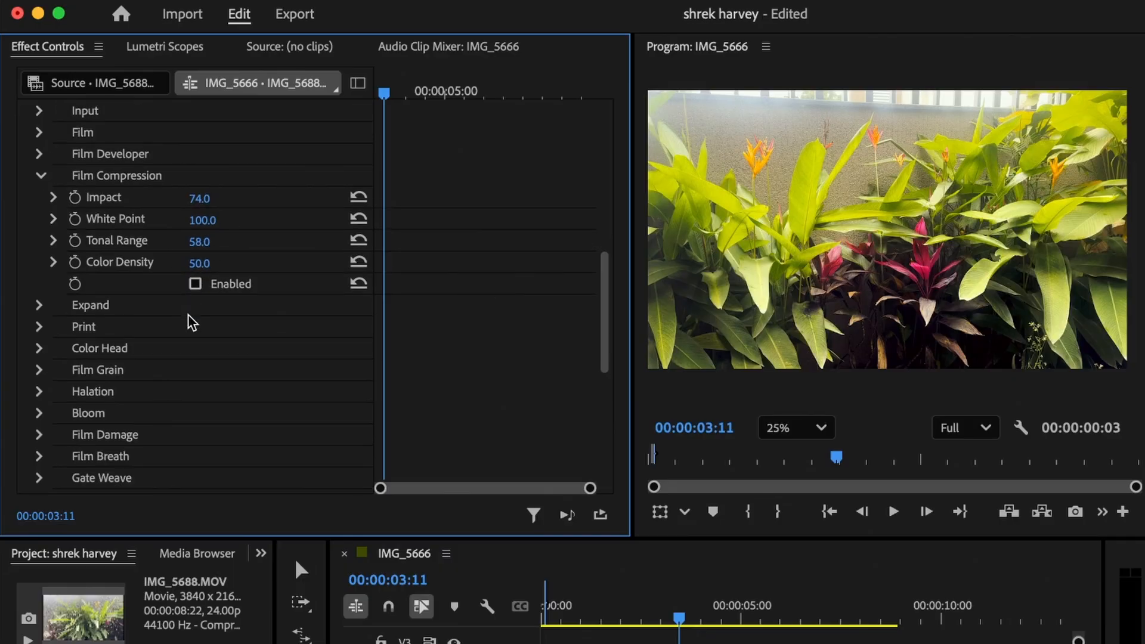
left_click(195, 285)
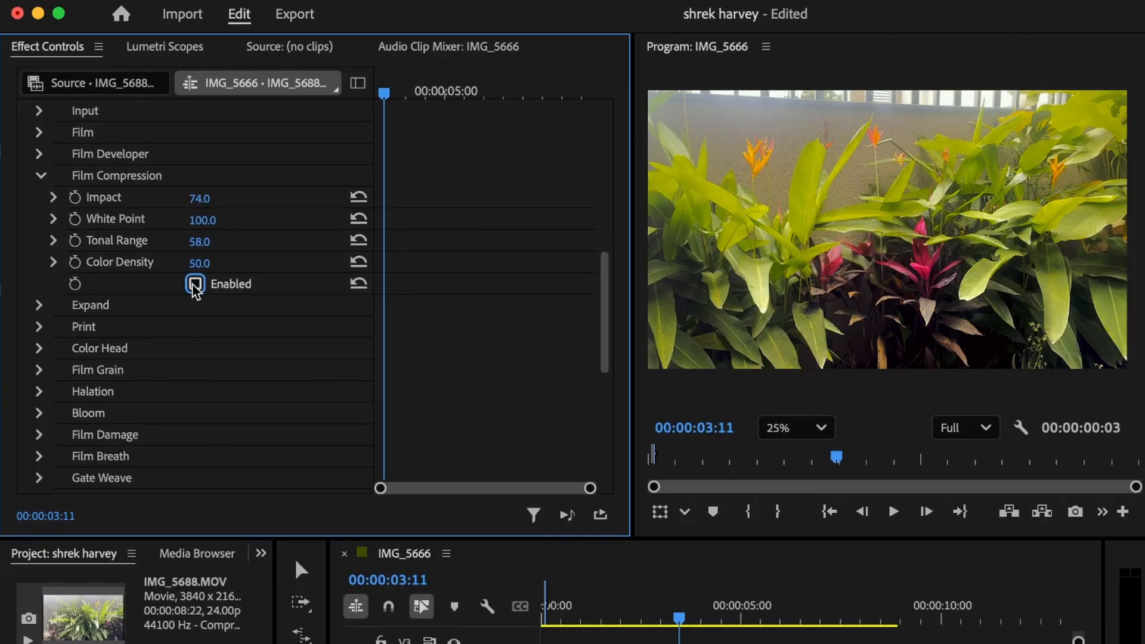
left_click(194, 284)
left_click_drag(201, 199, 156, 199)
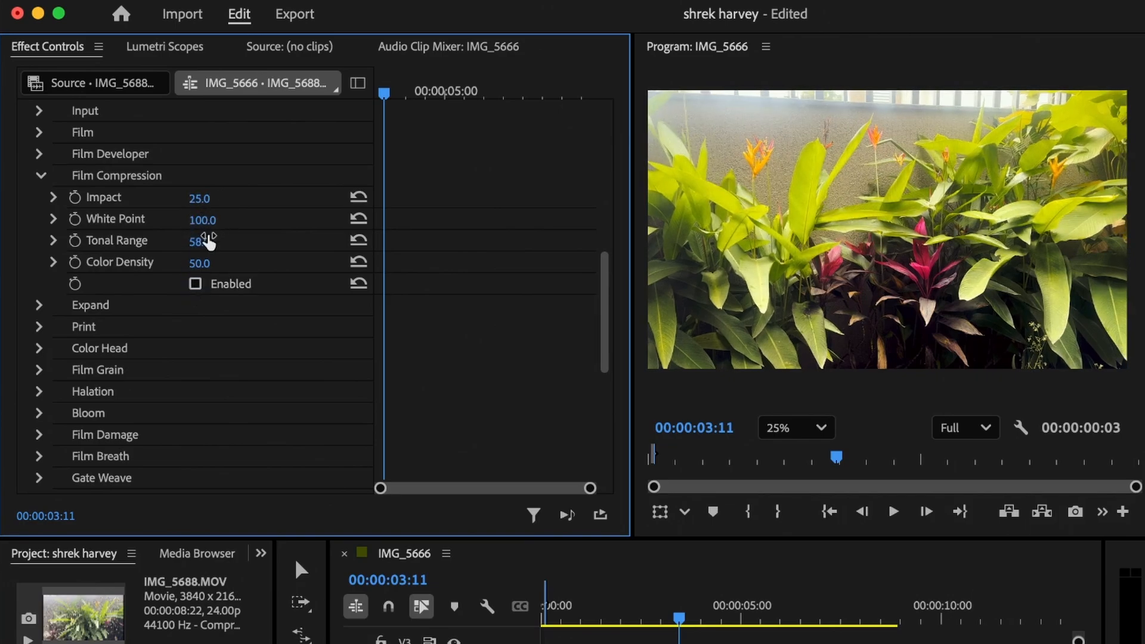
- Set Film Compression's Tonal Range to 0, enable the effect, and collapse its section
left_click_drag(199, 242, 148, 242)
left_click(204, 286)
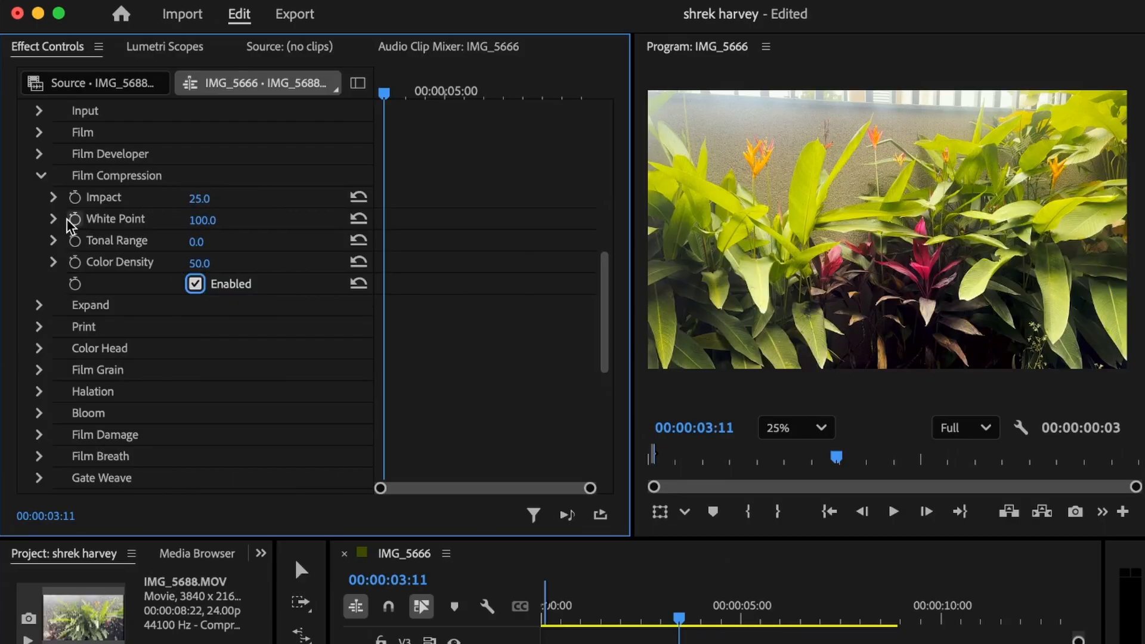
left_click(42, 176)
- In Expand, set the Black Point to 2 and the White Point to 83, and choose a different profile
left_click(41, 197)
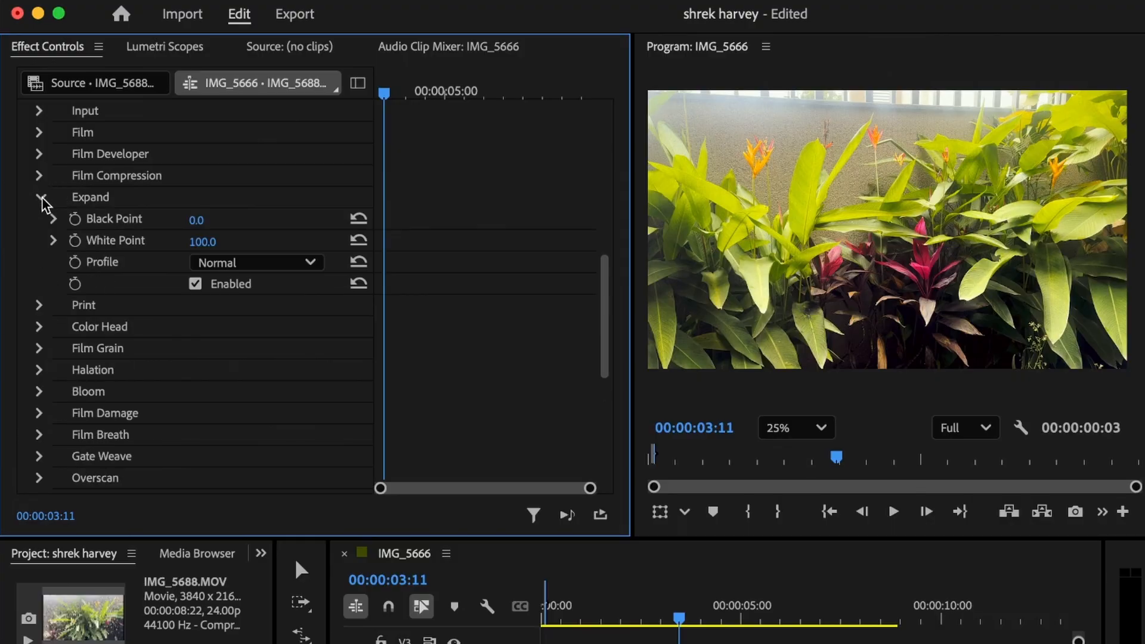
mouse_move(197, 220)
left_mouse_down()
mouse_move(185, 221)
mouse_move(251, 222)
mouse_move(193, 221)
left_mouse_up()
left_click_drag(199, 241, 219, 241)
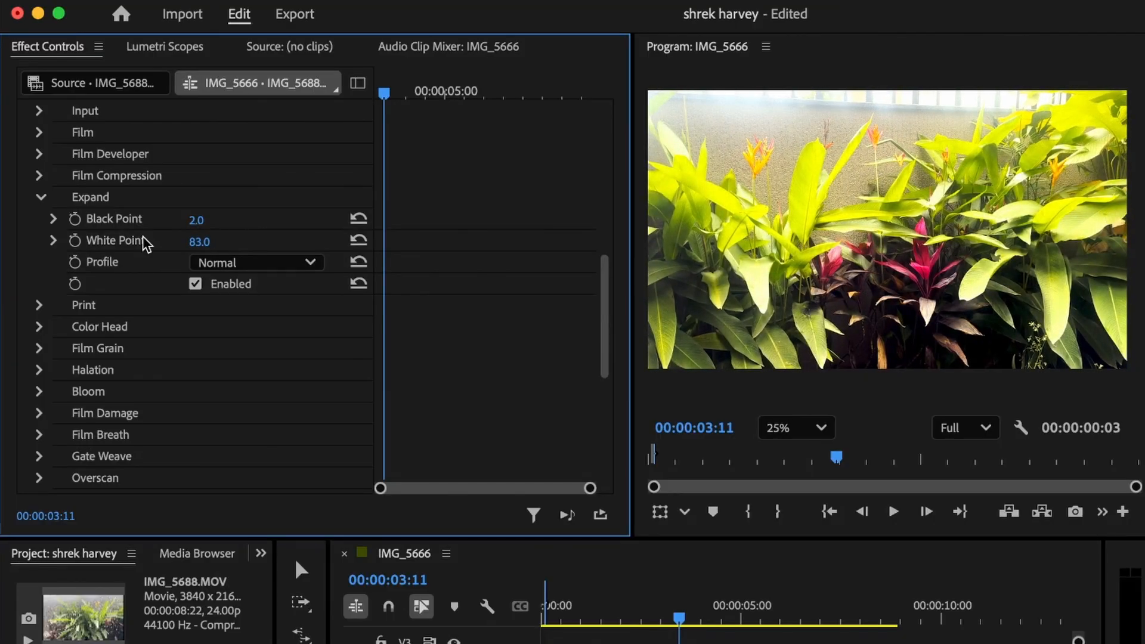
left_click(249, 263)
left_click(254, 325)
left_click(40, 198)
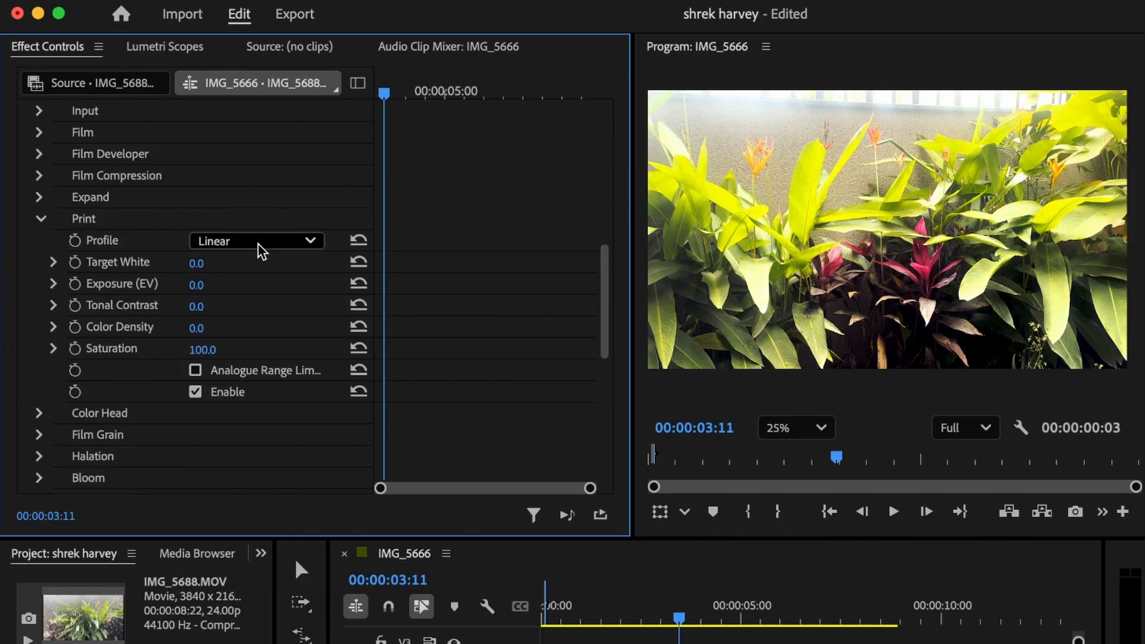
- Try the Cineon Film Log, Fujifilm 3513 and Kodak 2383 Print profiles, and settle on Kodak Endura
left_click(258, 243)
left_click(257, 303)
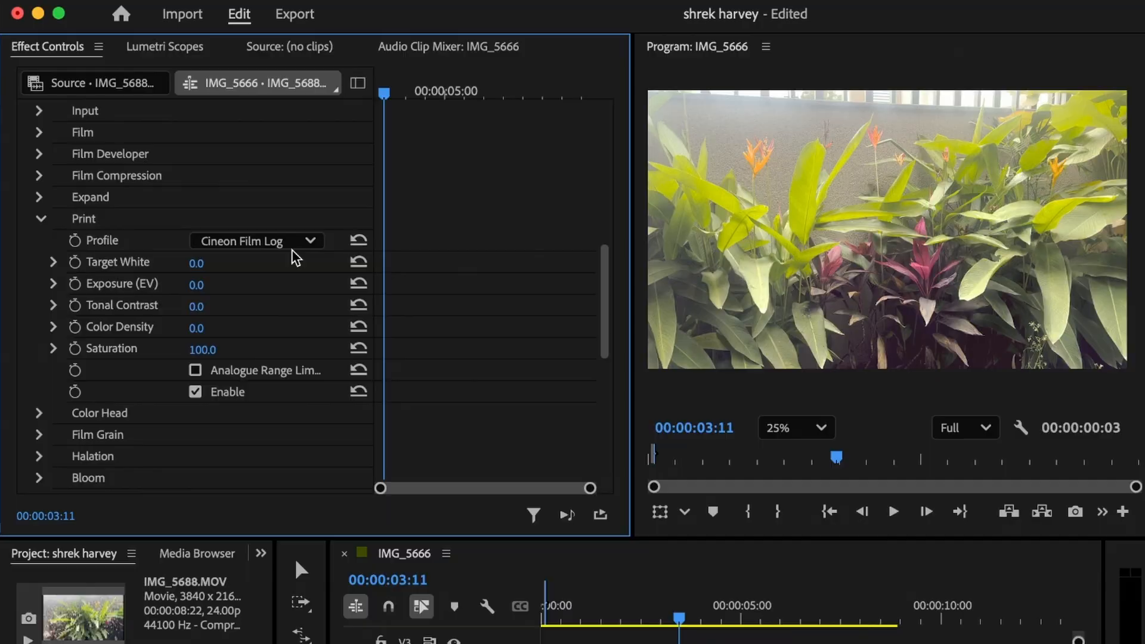
left_click(295, 243)
left_click(263, 322)
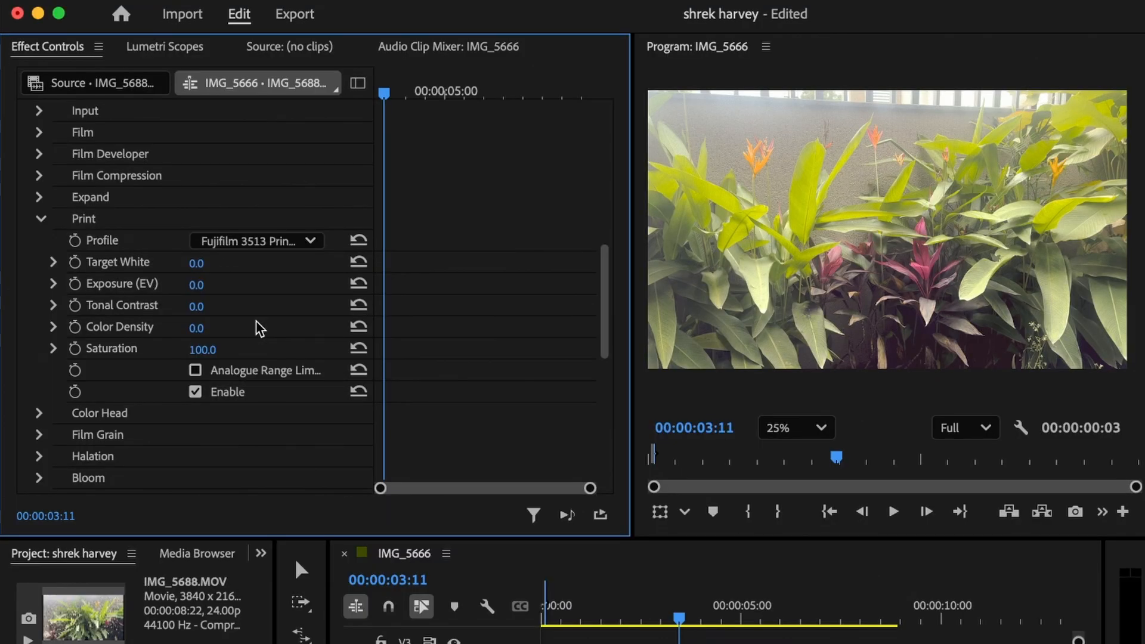
left_click(298, 243)
left_click(271, 345)
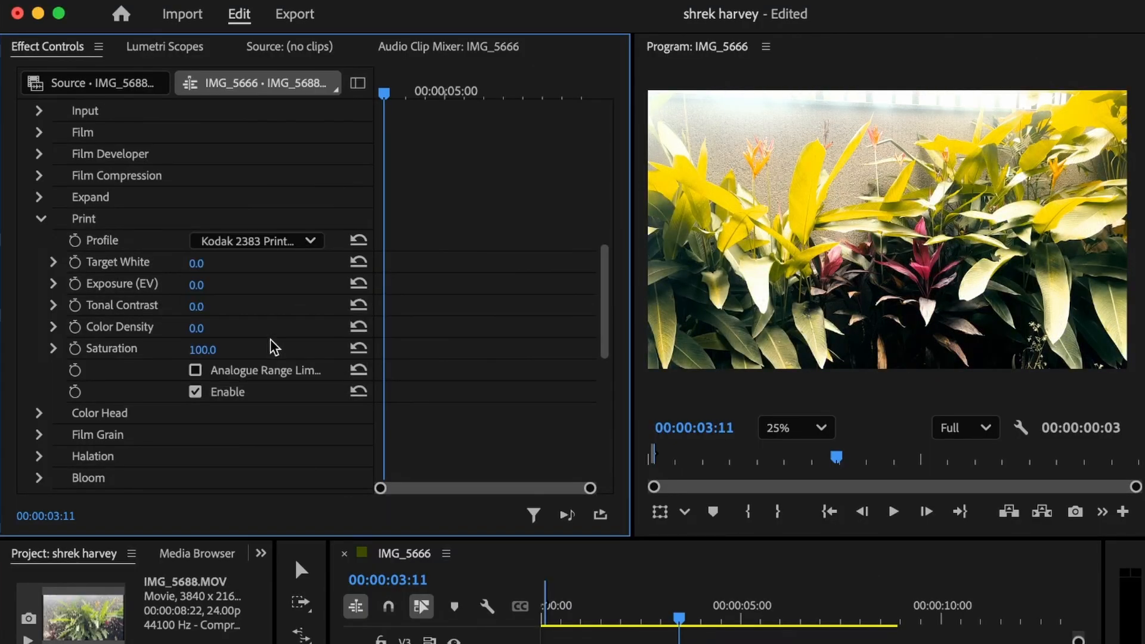
left_click(309, 242)
left_click(288, 371)
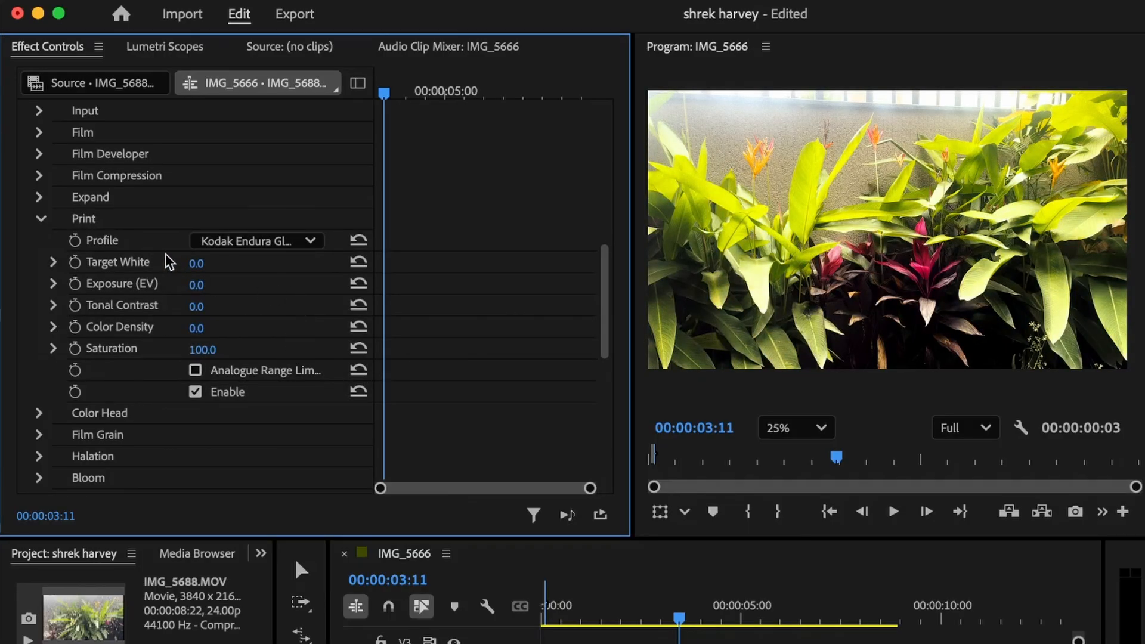
- Set Print's Target White to 2, Exposure to 0.8, Tonal Contrast to -6 and Color Density to 74
left_click_drag(198, 264, 213, 265)
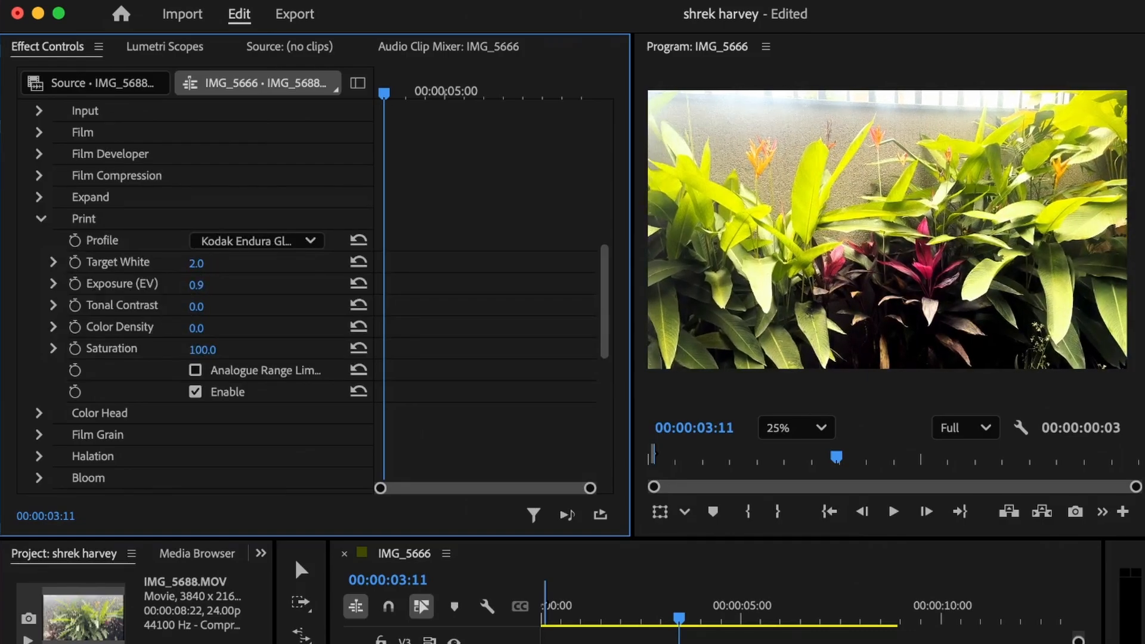
left_click_drag(196, 285, 187, 306)
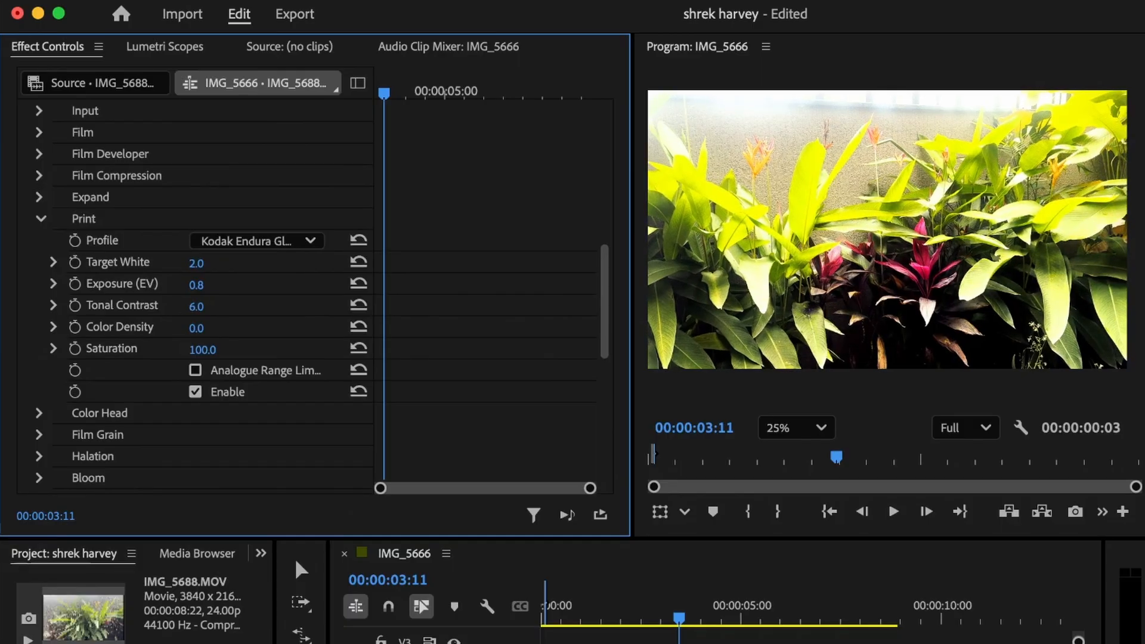
left_click_drag(217, 306, 219, 329)
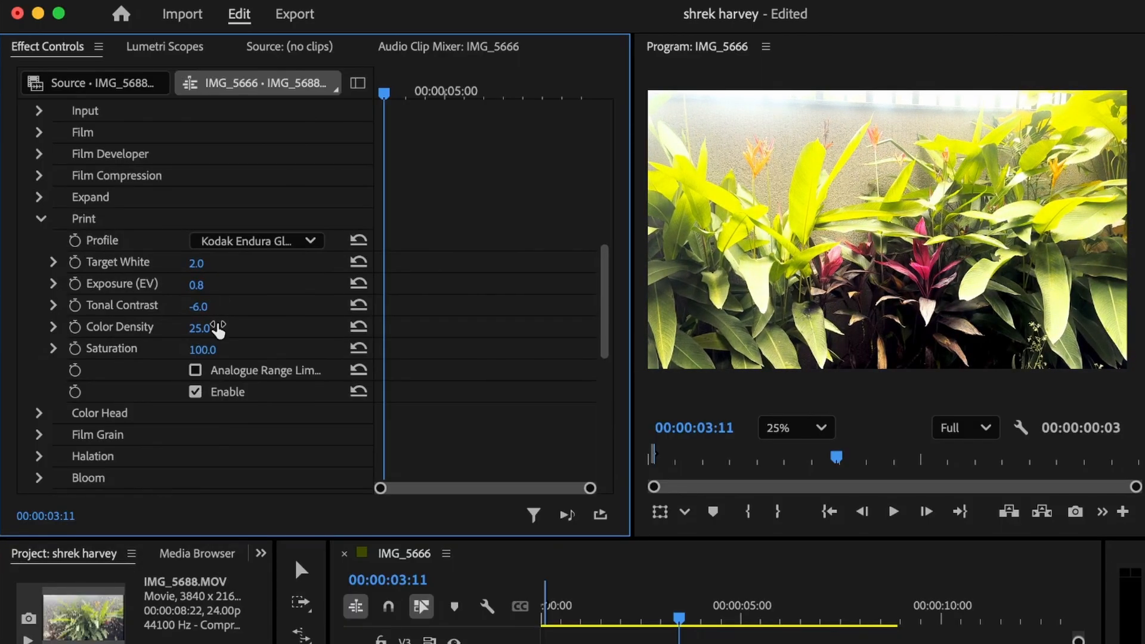
mouse_move(219, 329)
left_mouse_down()
mouse_move(237, 330)
mouse_move(212, 327)
left_mouse_up()
- Move the playhead to 00:00:03:20, then set Color Head's Magenta - Green to 18 and enable Color Head
mouse_move(680, 617)
left_mouse_down()
mouse_move(753, 614)
mouse_move(695, 619)
left_mouse_up()
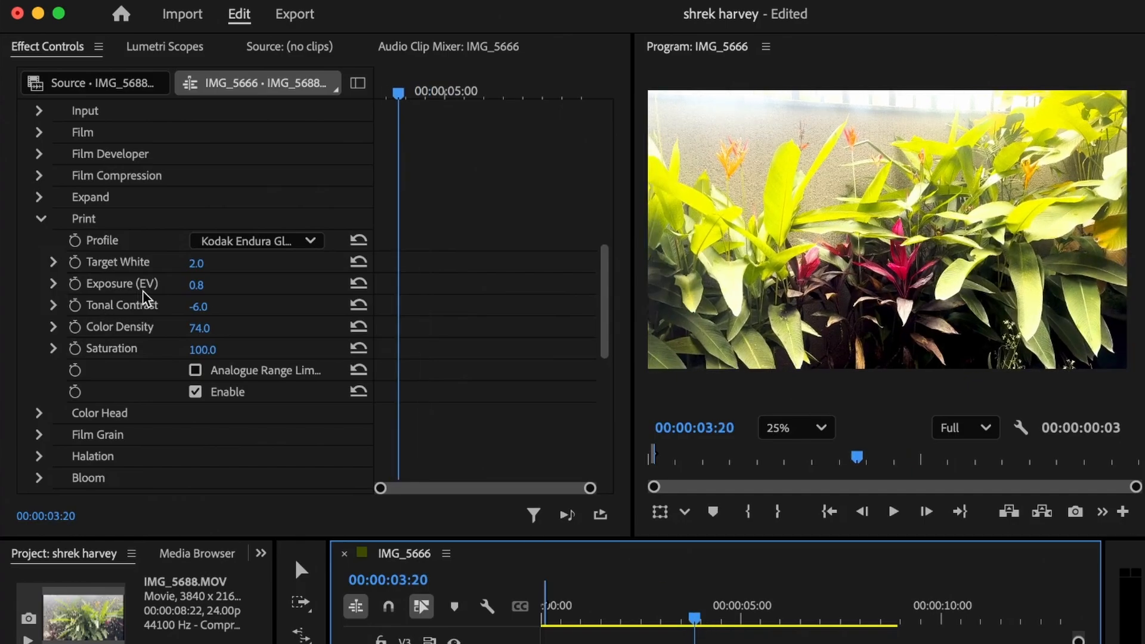
scroll(205, 394, "down", 3)
left_click(41, 329)
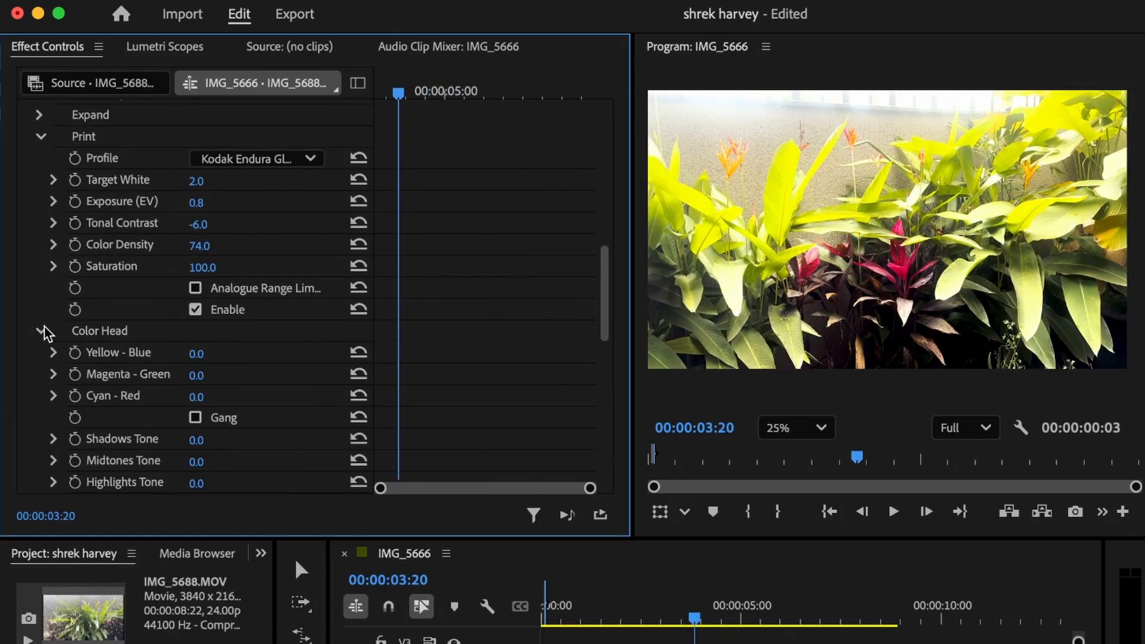
left_click_drag(193, 377, 218, 377)
scroll(209, 411, "down", 3)
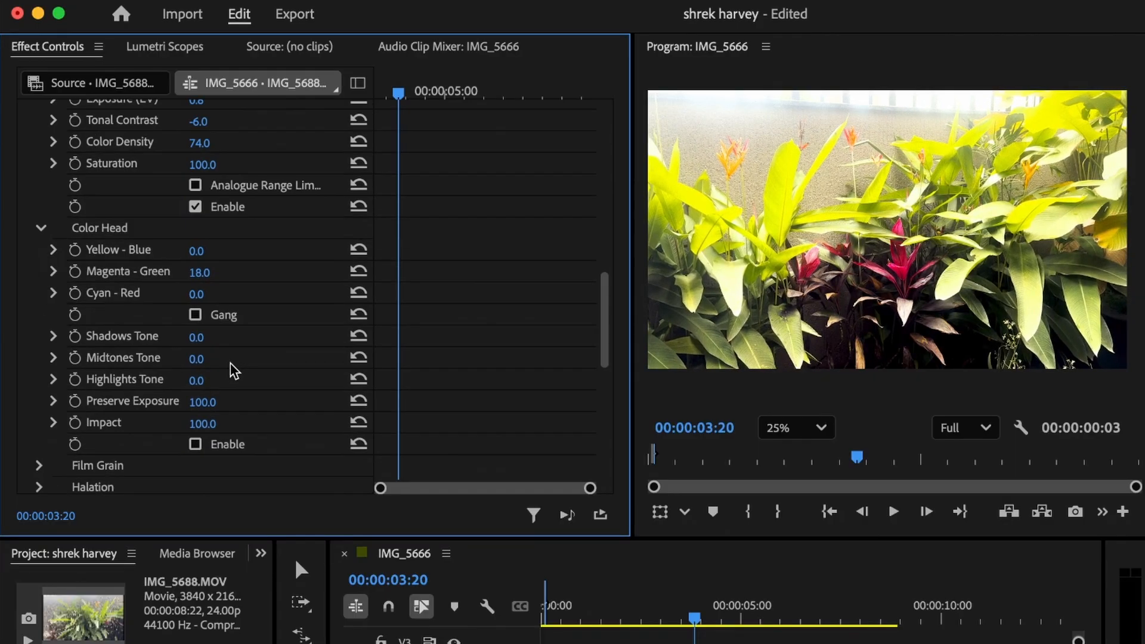
left_click(195, 445)
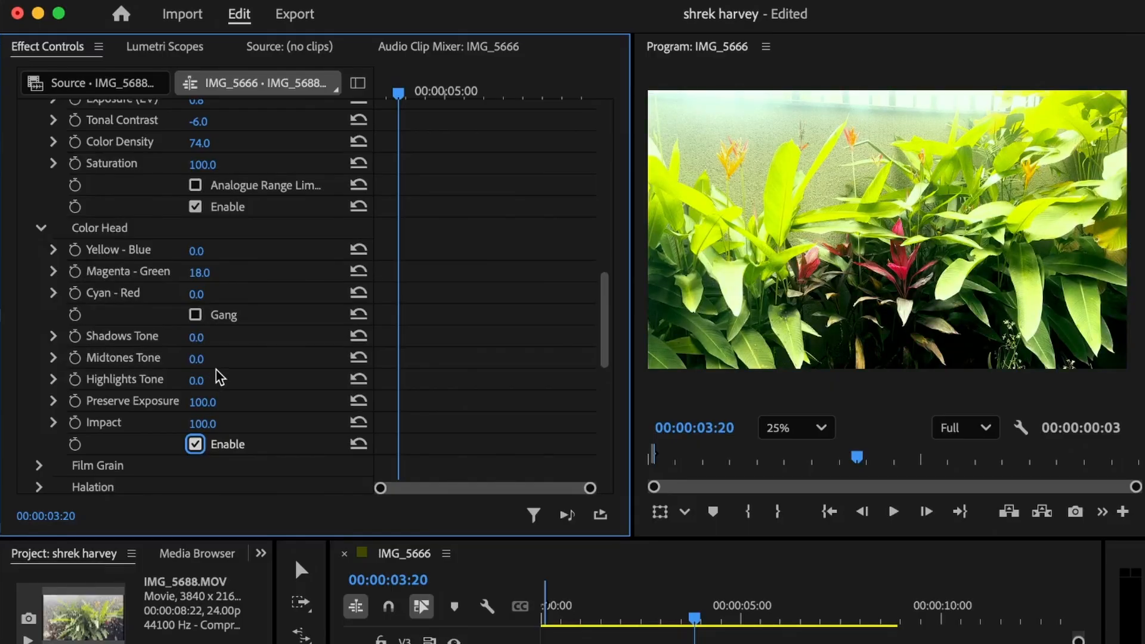
- Set Color Head's Yellow - Blue to -13, Magenta - Green to 15 and Cyan - Red to 13
left_click_drag(191, 276, 216, 249)
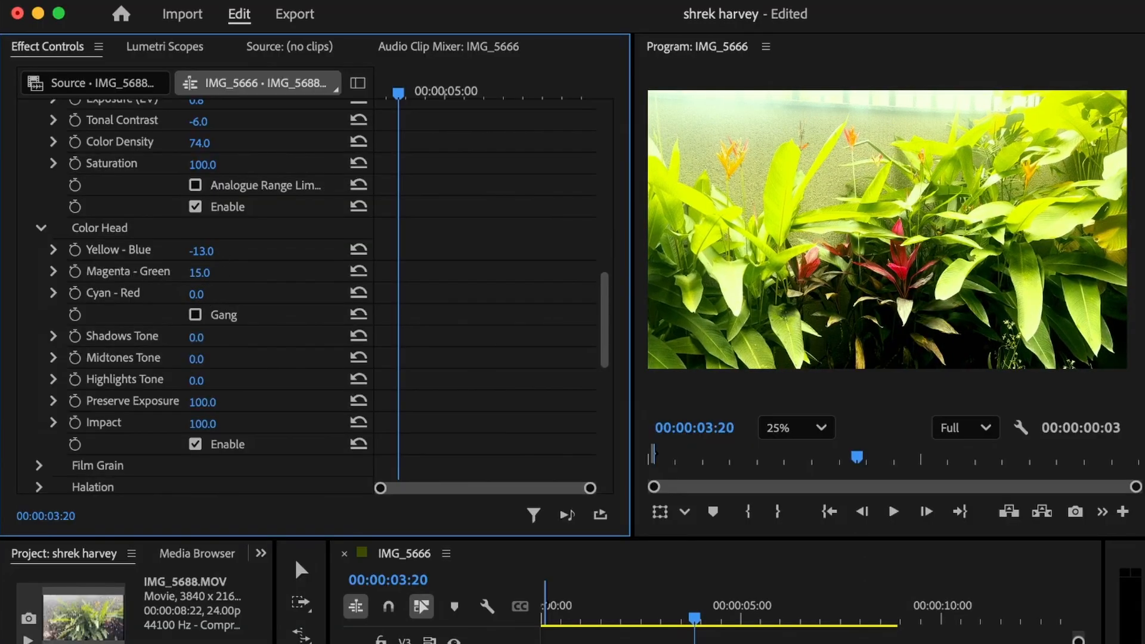
mouse_move(200, 294)
left_mouse_down()
mouse_move(228, 295)
mouse_move(212, 296)
left_mouse_up()
left_click_drag(197, 256, 229, 261)
- Set Color Head's Shadows Tone to 5, Midtones Tone to -16 and Highlights Tone to 15
scroll(219, 362, "down", 1)
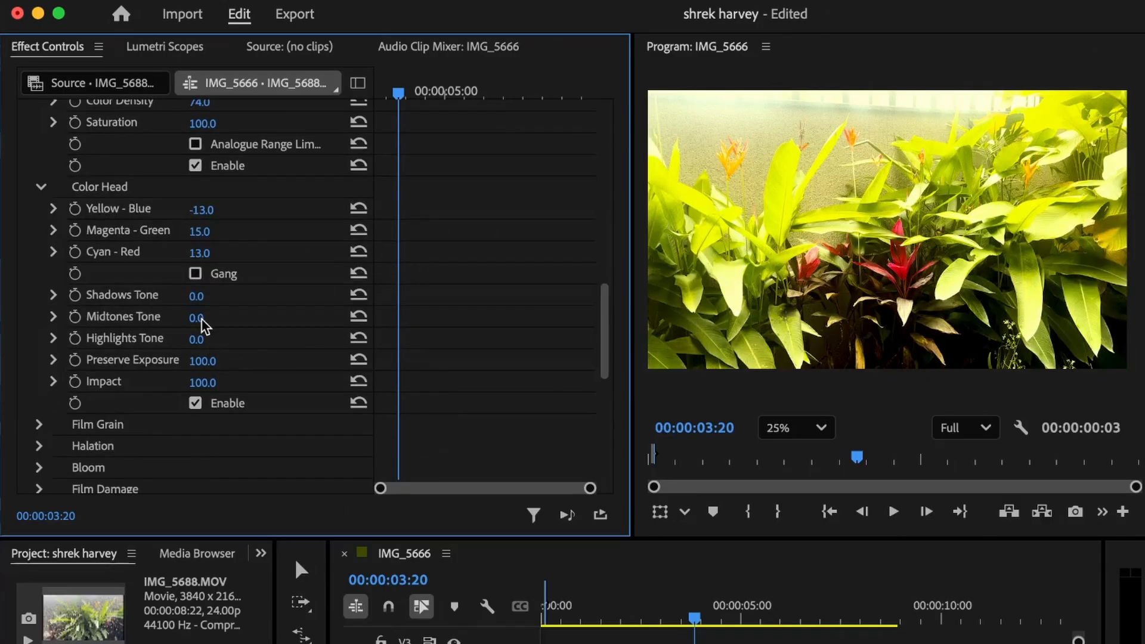
left_click_drag(196, 340, 209, 297)
- Expand Film Grain and set its profile to 16 mm ISO 50
scroll(231, 385, "down", 4)
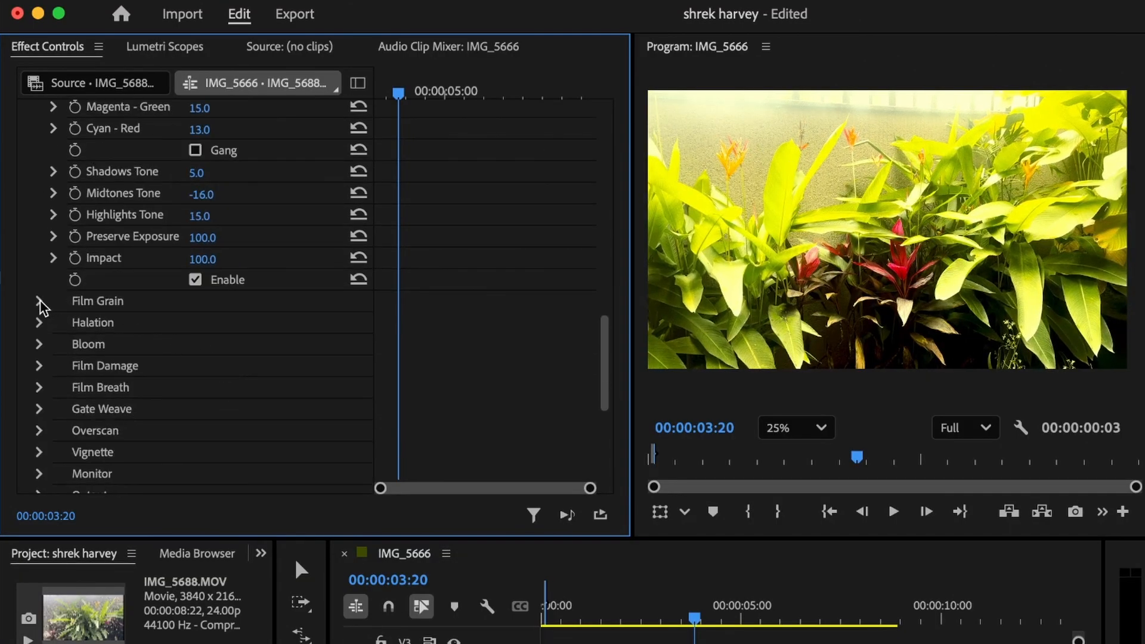
left_click(40, 302)
left_click(300, 323)
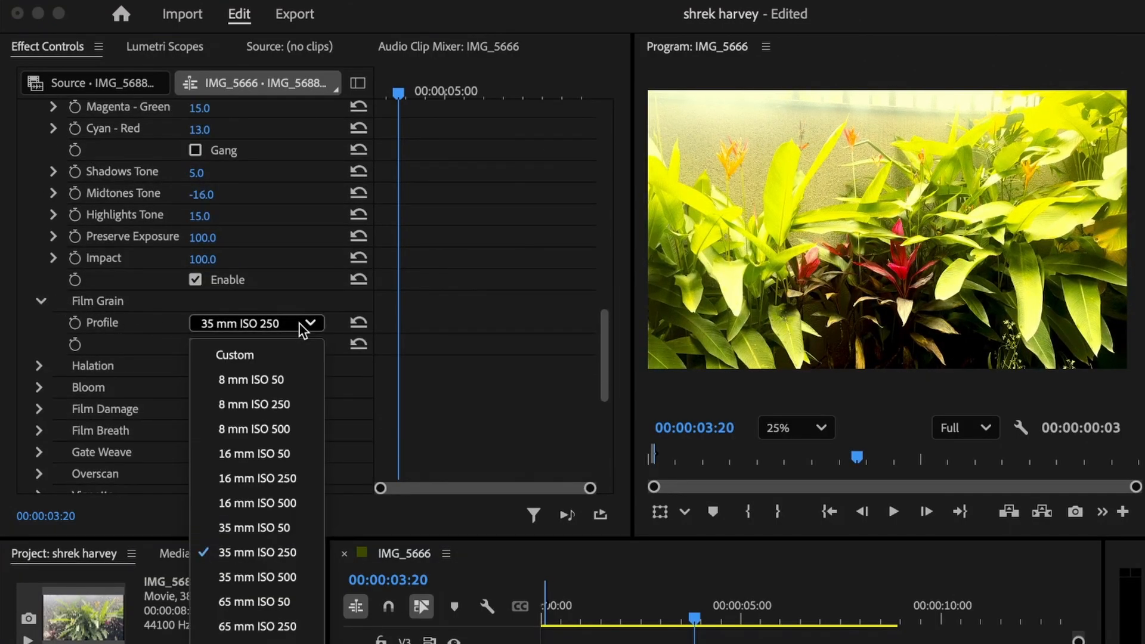
left_click(262, 454)
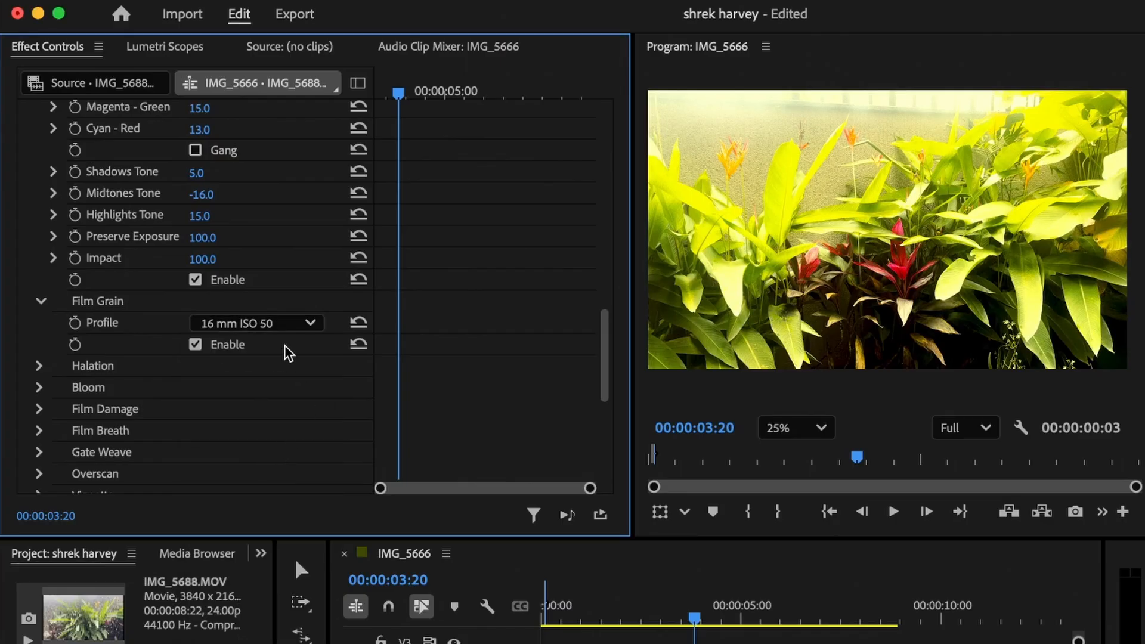
- Expand Halation, enable it, and set its profile to 8 mm / Super 8
left_click(40, 367)
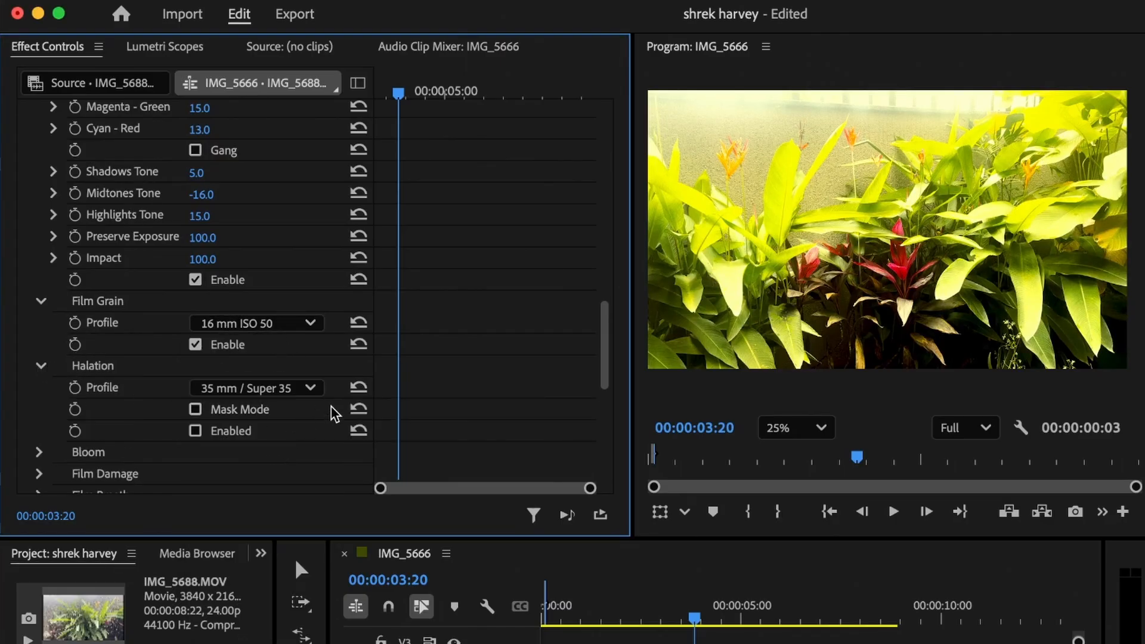
left_click(195, 431)
left_click(298, 391)
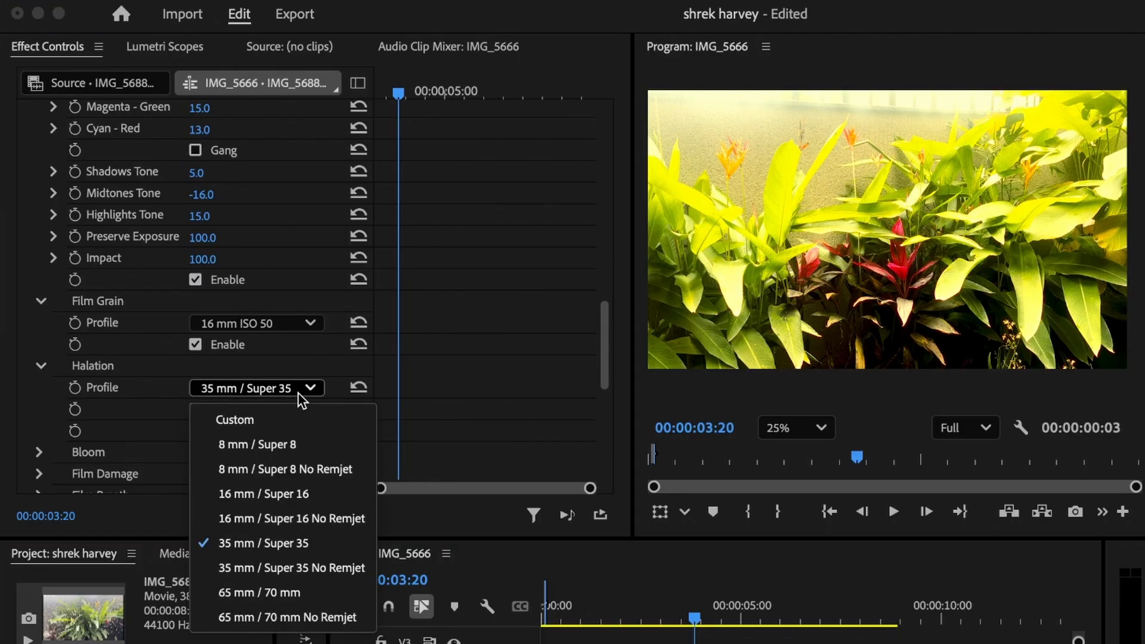
left_click(275, 444)
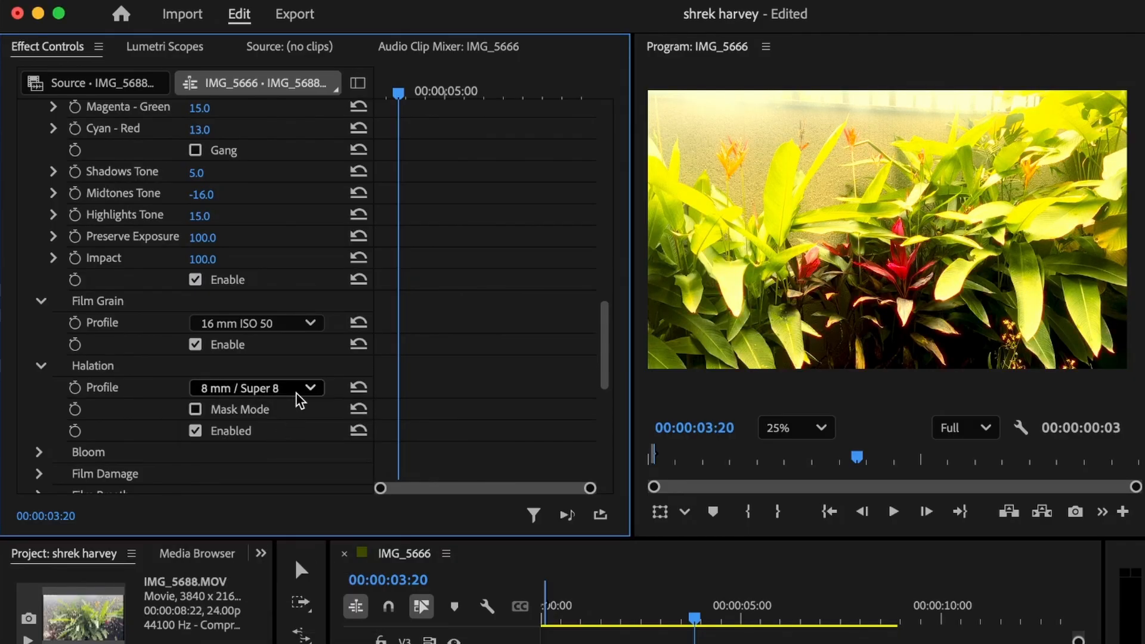
left_click(300, 388)
left_click(281, 437)
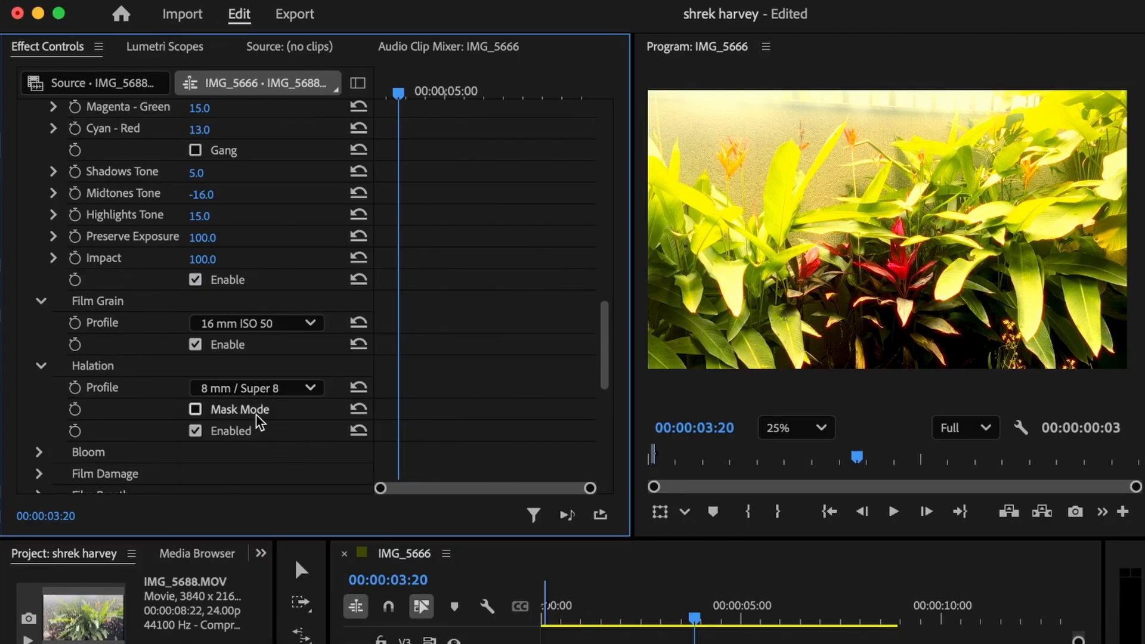
- Expand Bloom, set its profile to 8 mm / Super 8, and enable it
scroll(248, 418, "down", 2)
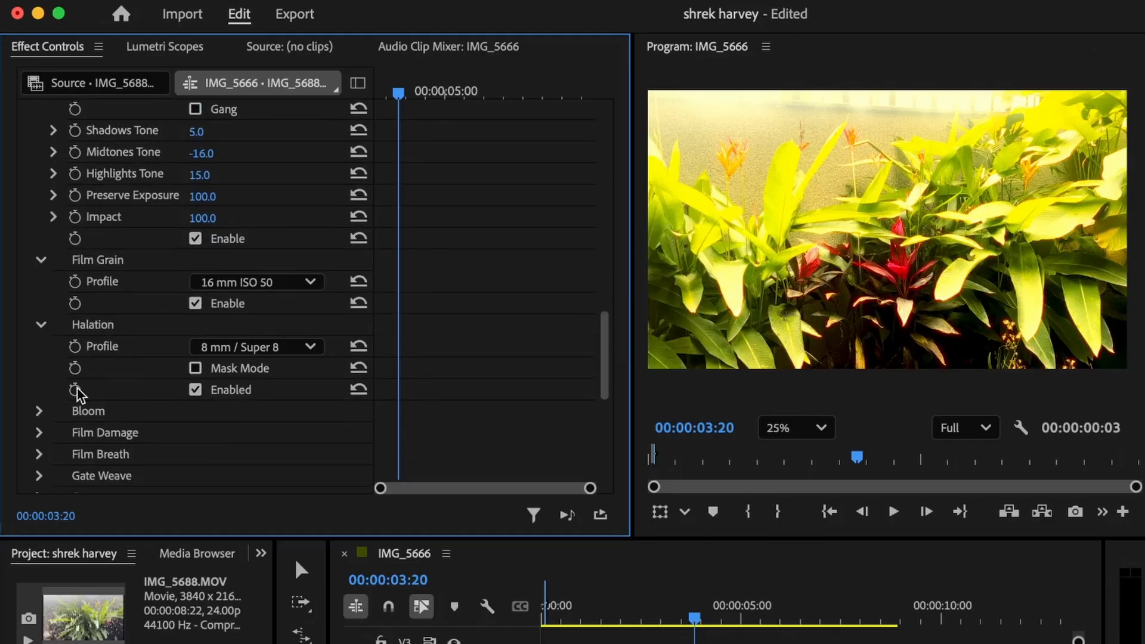
left_click(39, 411)
left_click(281, 435)
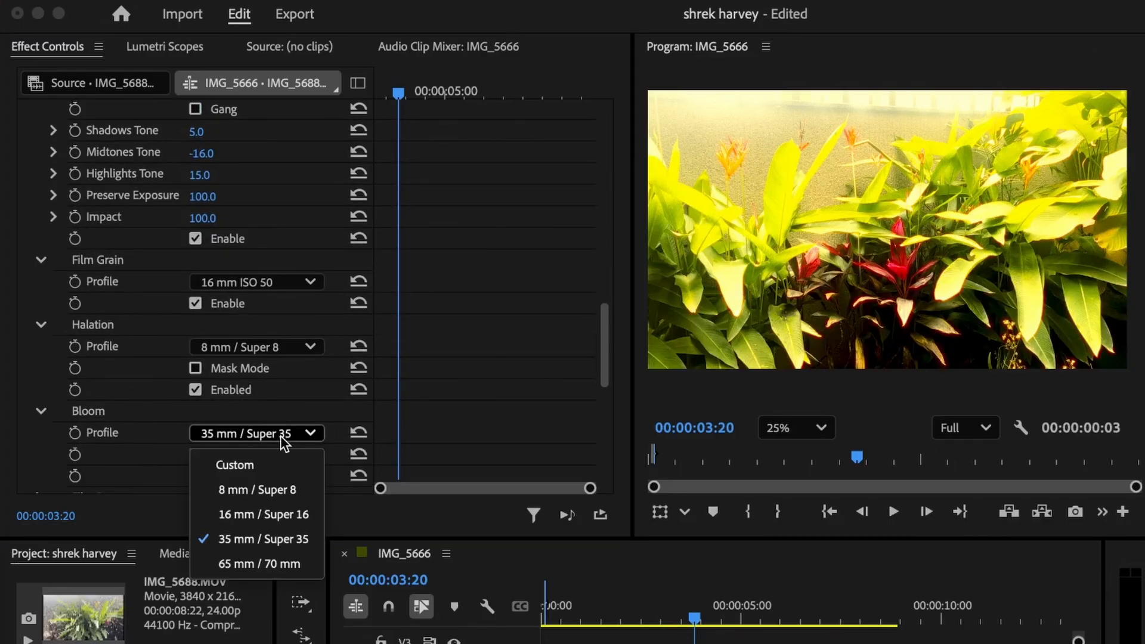
left_click(252, 489)
left_click(193, 475)
scroll(256, 458, "down", 2)
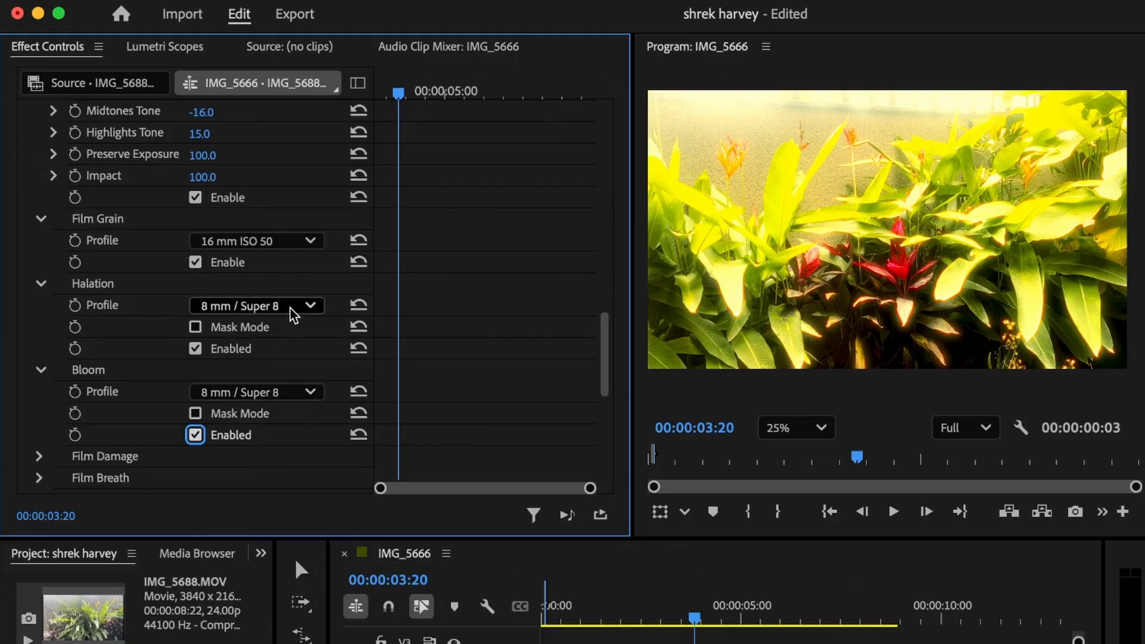
left_click(299, 242)
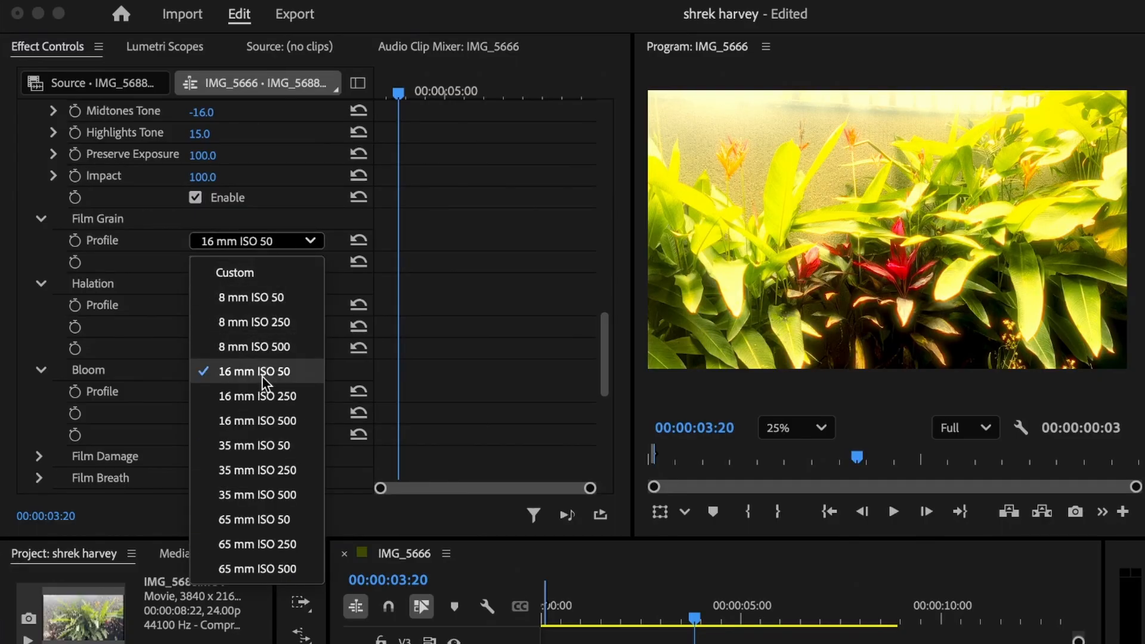
left_click(133, 289)
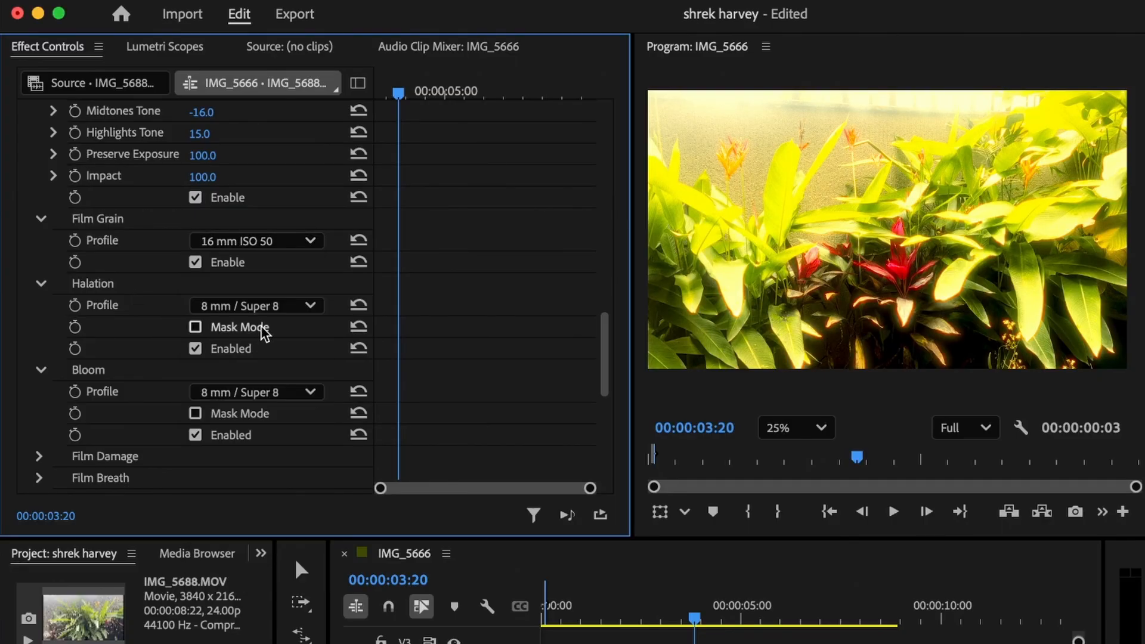
left_click(287, 306)
left_click(262, 404)
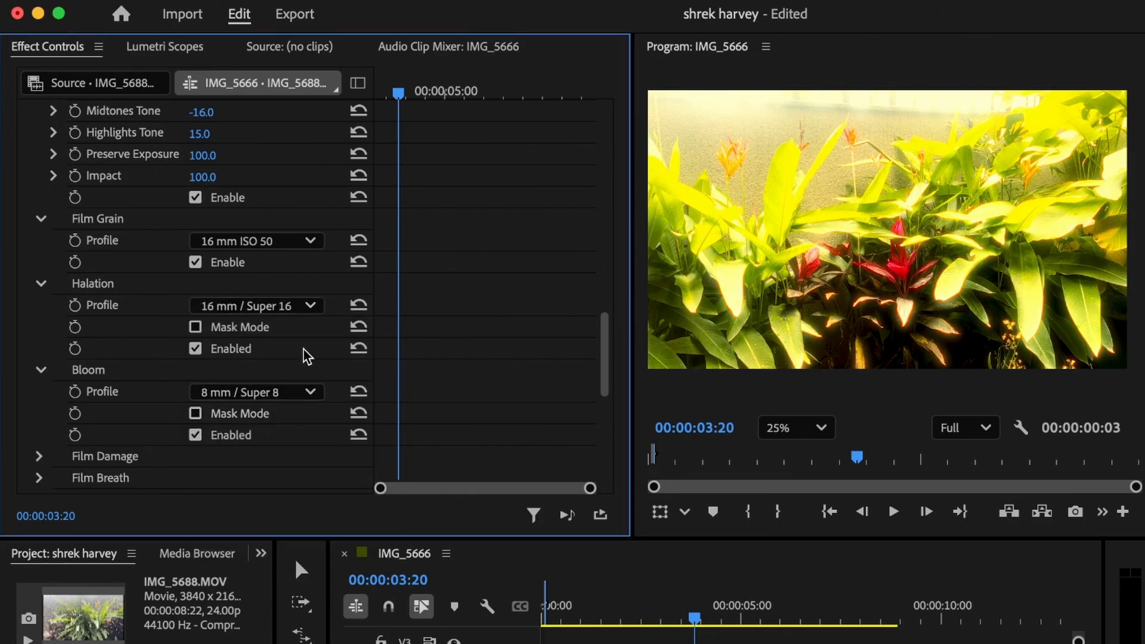
- Collapse Bloom, enable Film Damage with the 35 mm / Super 35 profile, and collapse its section
scroll(307, 357, "down", 5)
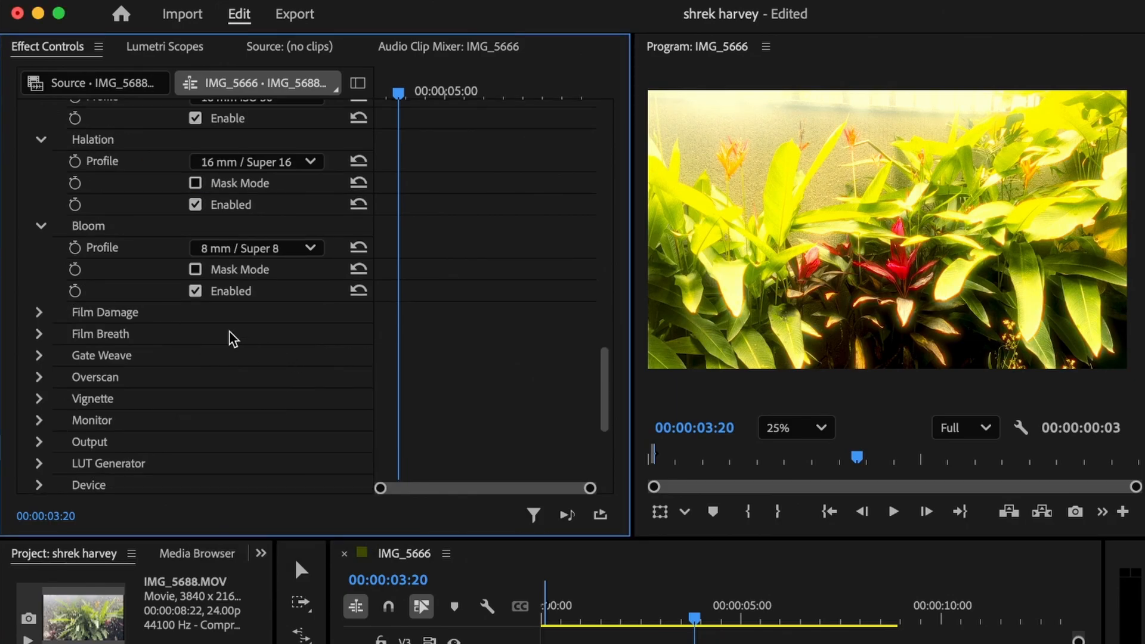
left_click(46, 227)
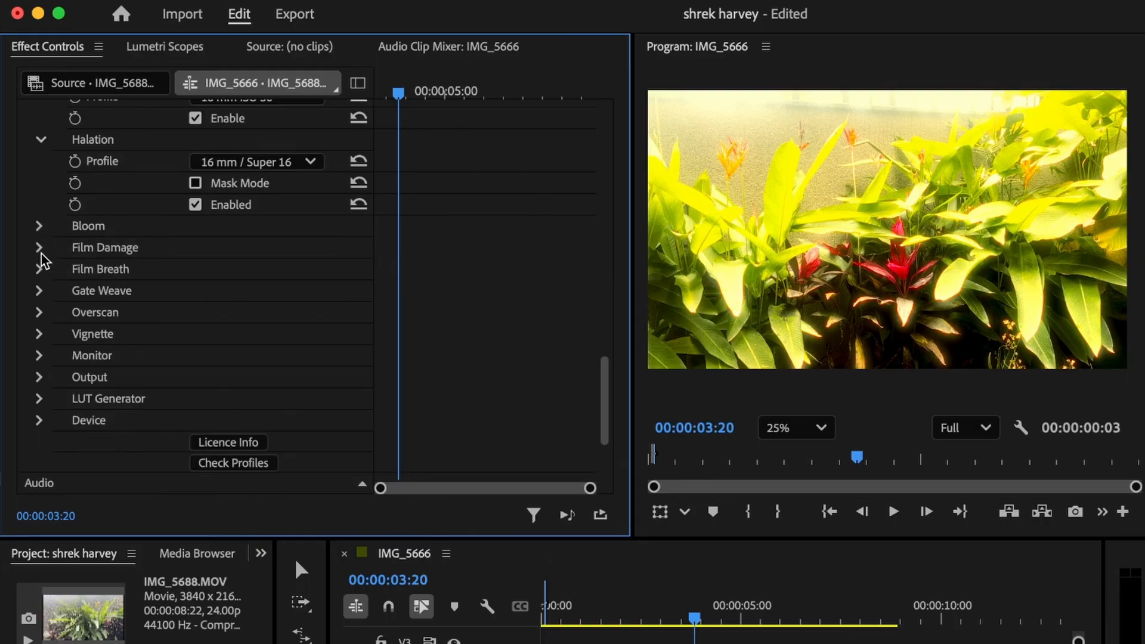
left_click(41, 254)
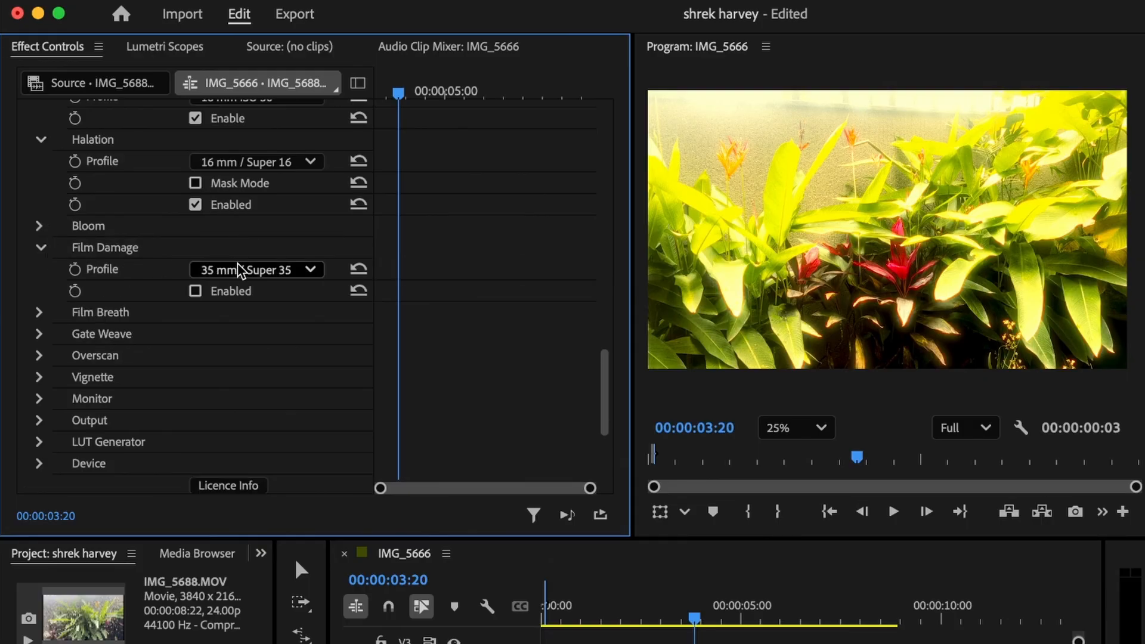
left_click(41, 247)
left_click(41, 247)
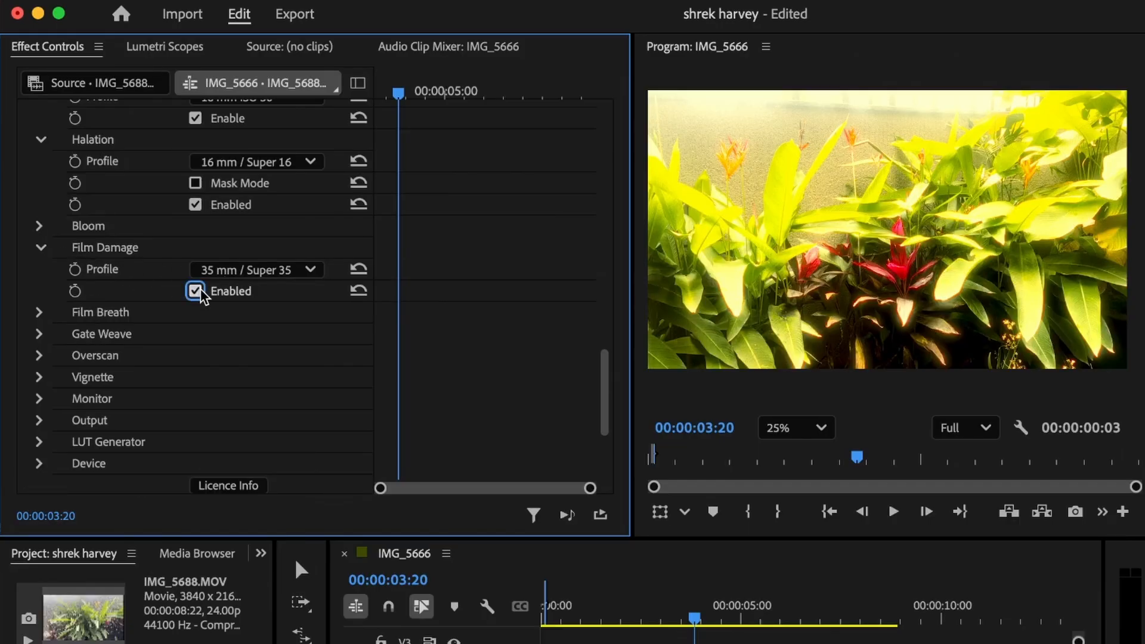
left_click(42, 248)
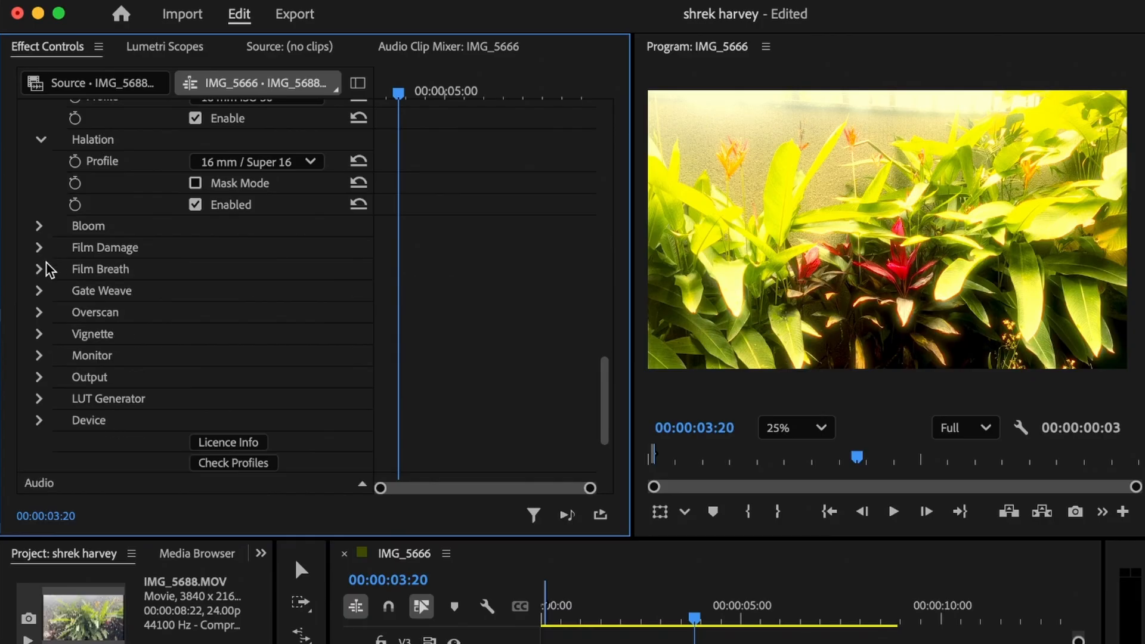
- Enable Film Breath and Gate Weave, both with the 35 mm / Super 35 profile
left_click(46, 265)
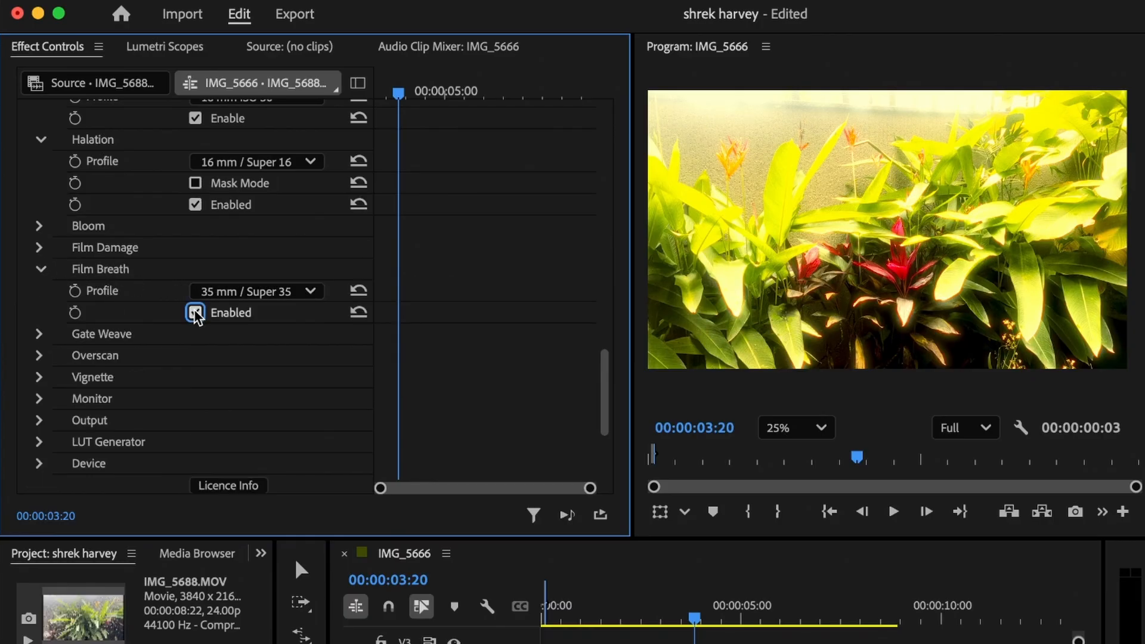
left_click(40, 333)
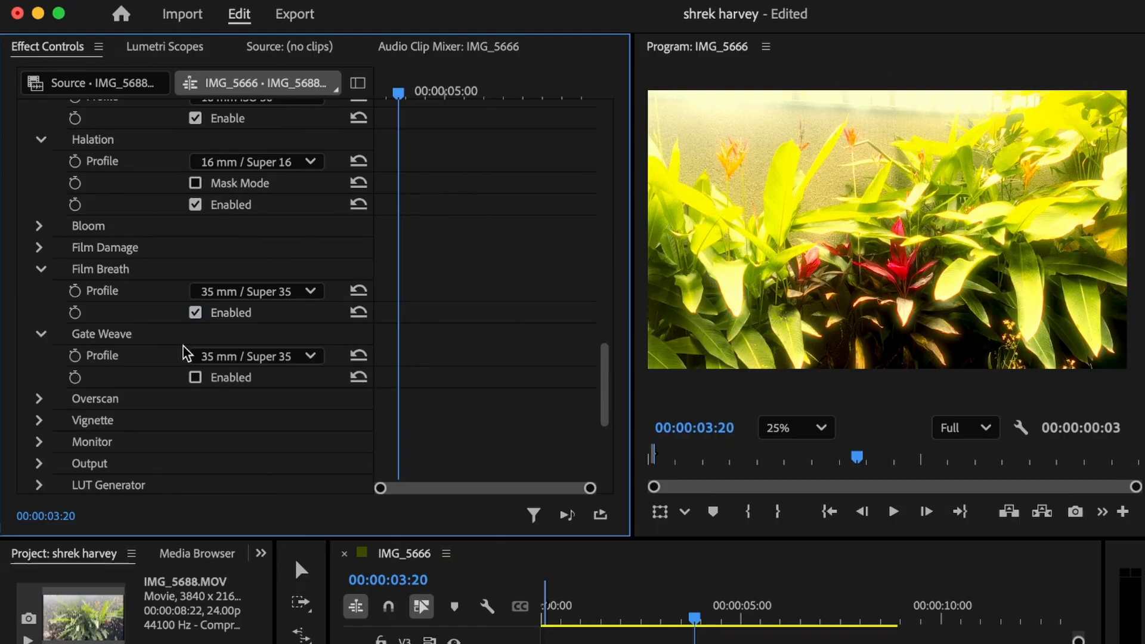
scroll(182, 343, "down", 1)
left_click(195, 336)
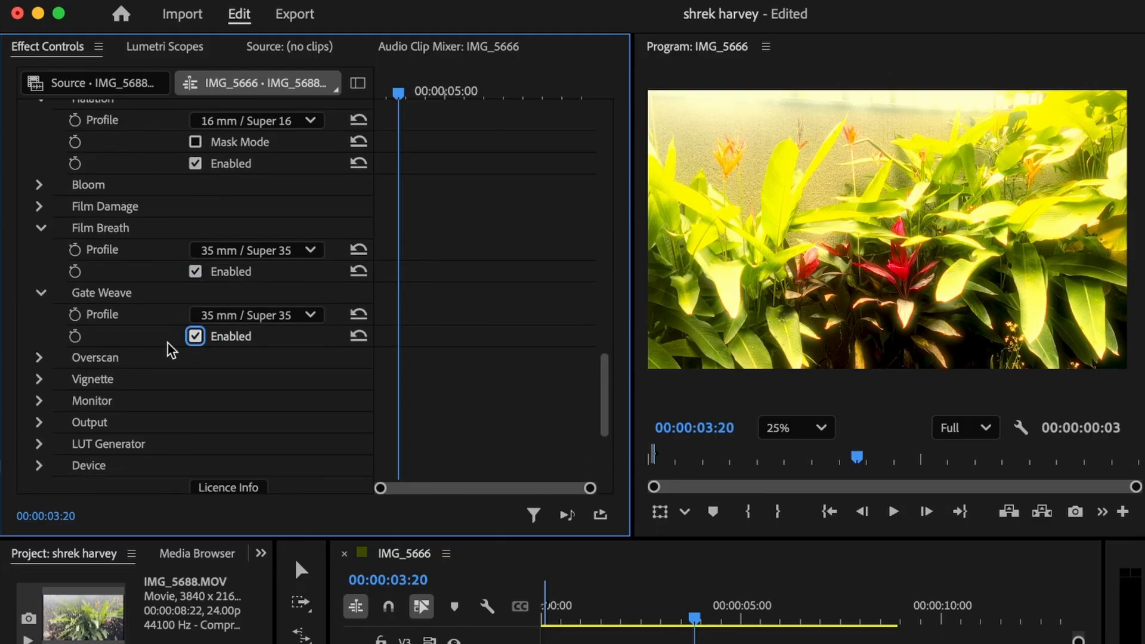
- Enable Overscan with the Super 35mm gate type and Neat Normal gate shape, and collapse its section
left_click(37, 356)
scroll(170, 343, "down", 4)
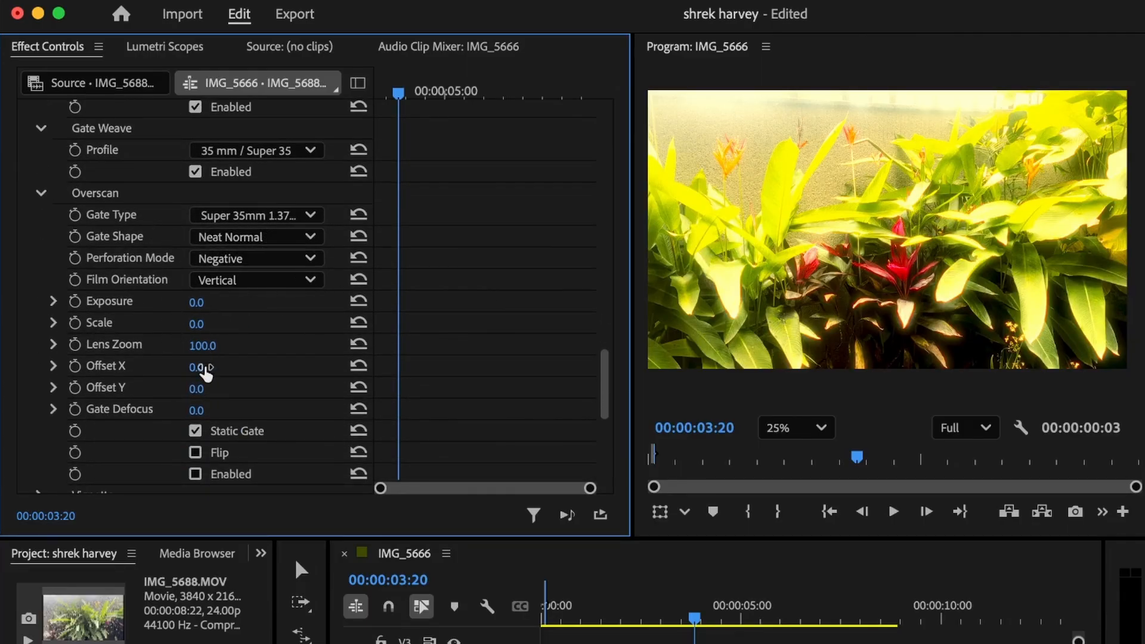
left_click(195, 473)
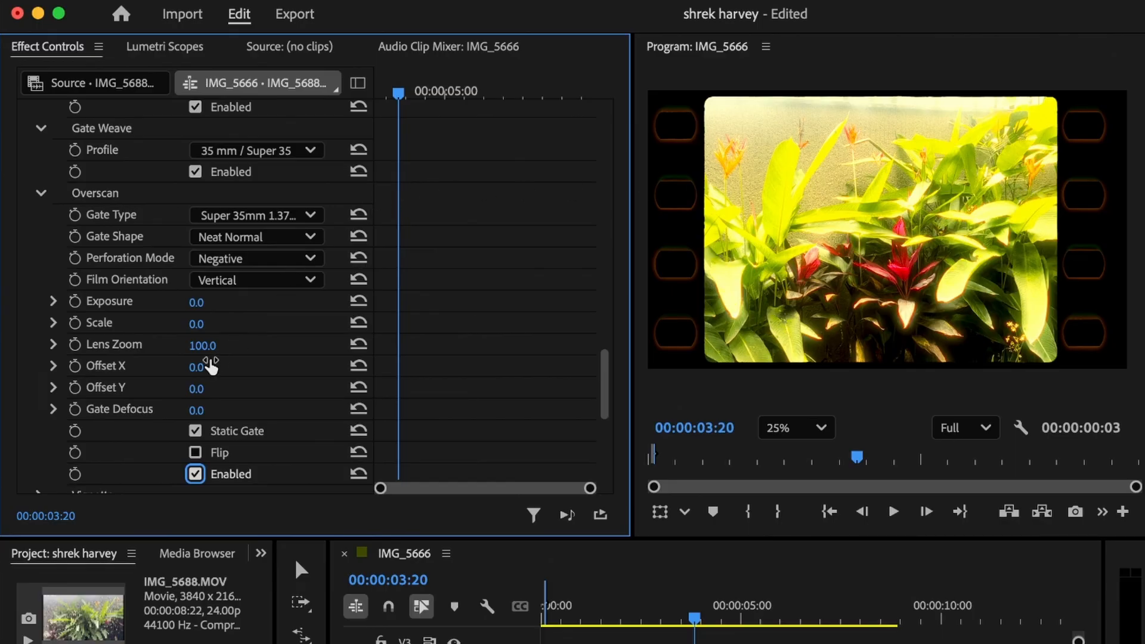
left_click(41, 193)
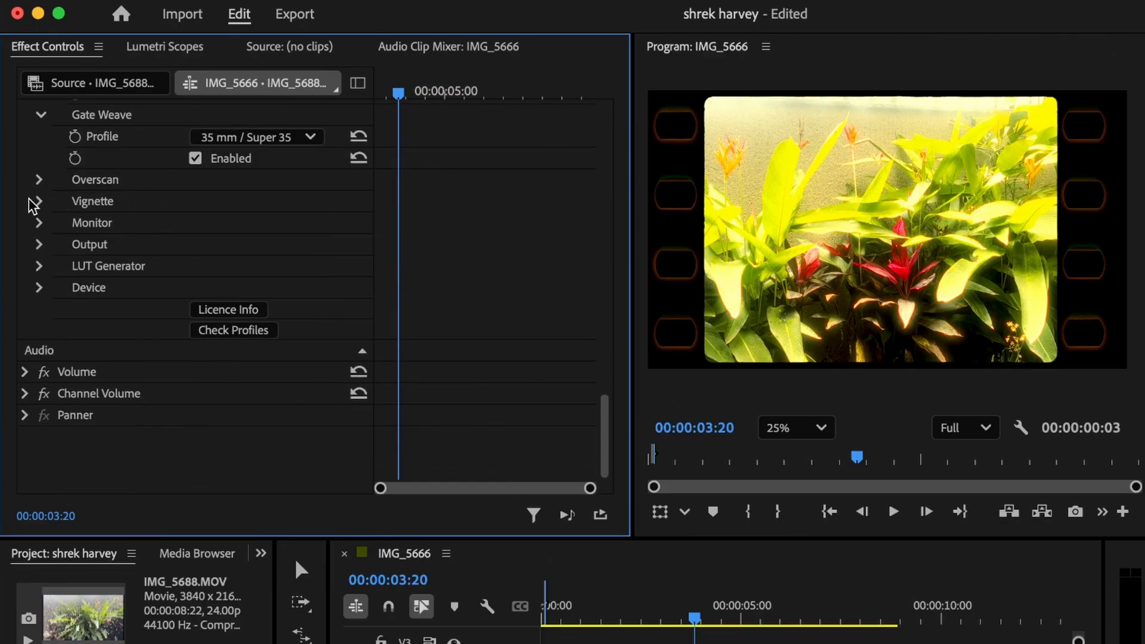
- Look over the Vignette settings, and preview Monitor's False Color IRE and Clipping Indication overlays, leaving both off
left_click(38, 201)
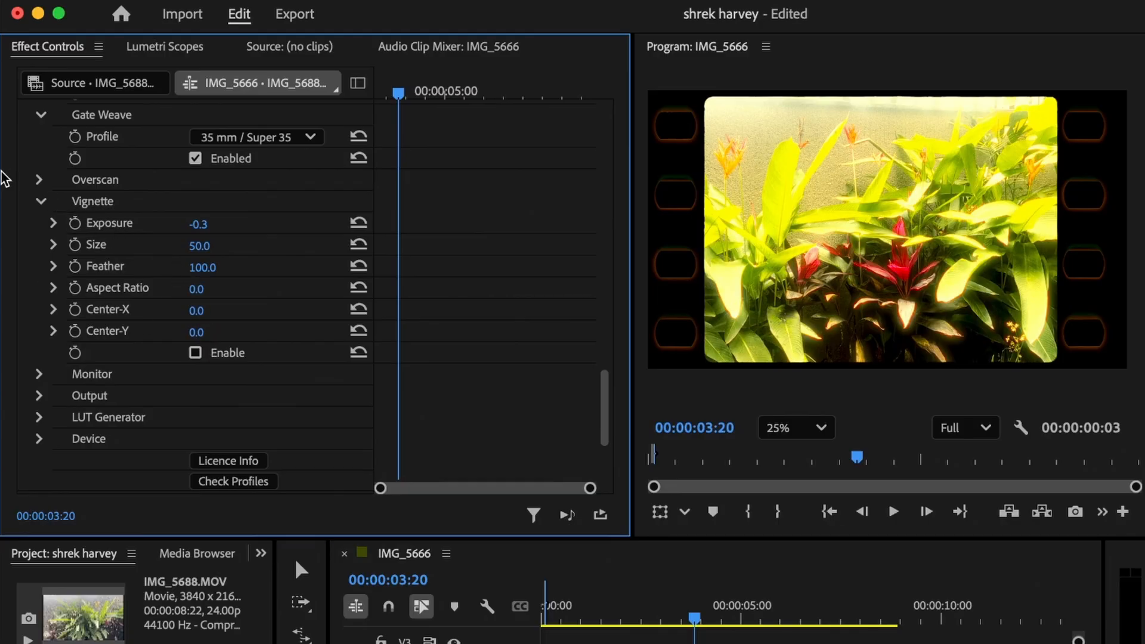
left_click(40, 201)
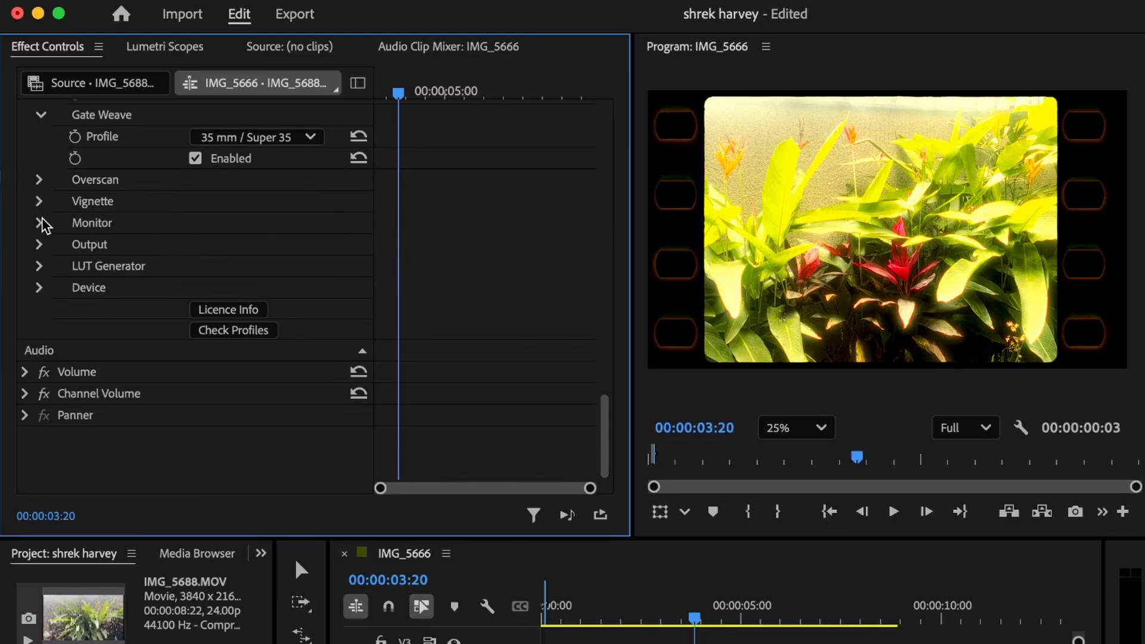
left_click(39, 223)
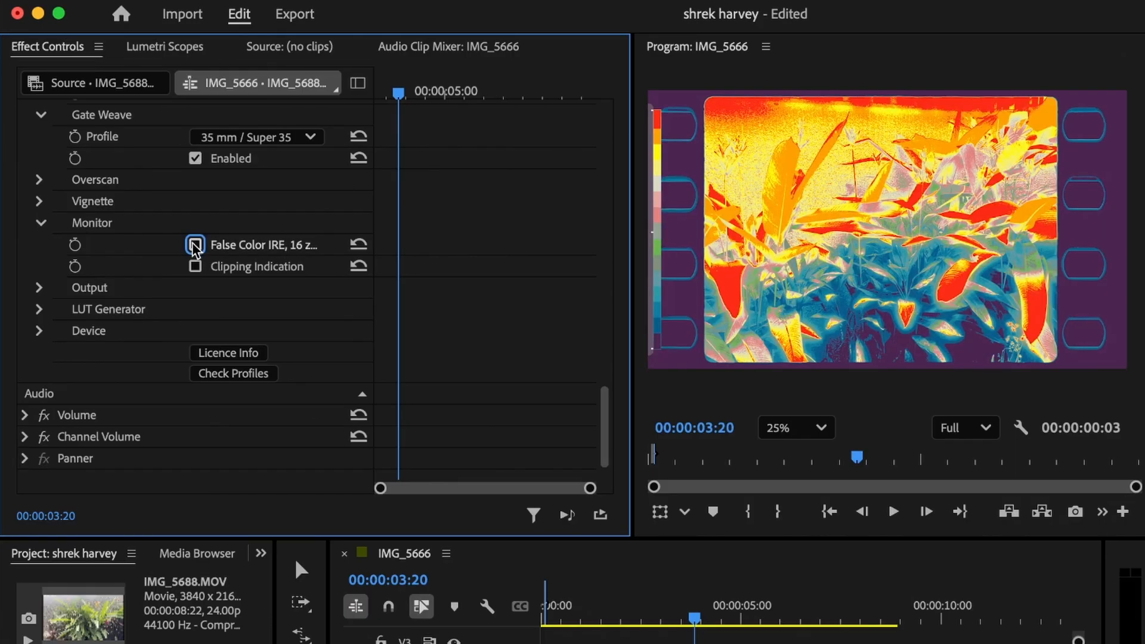
left_click(194, 244)
left_click(195, 267)
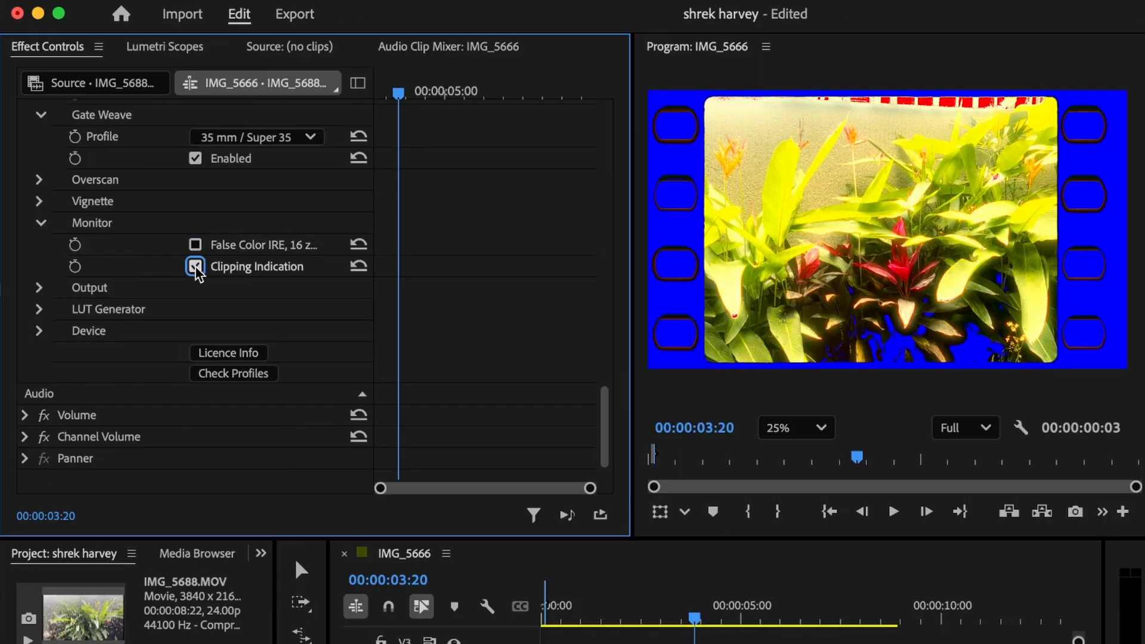
left_click(195, 267)
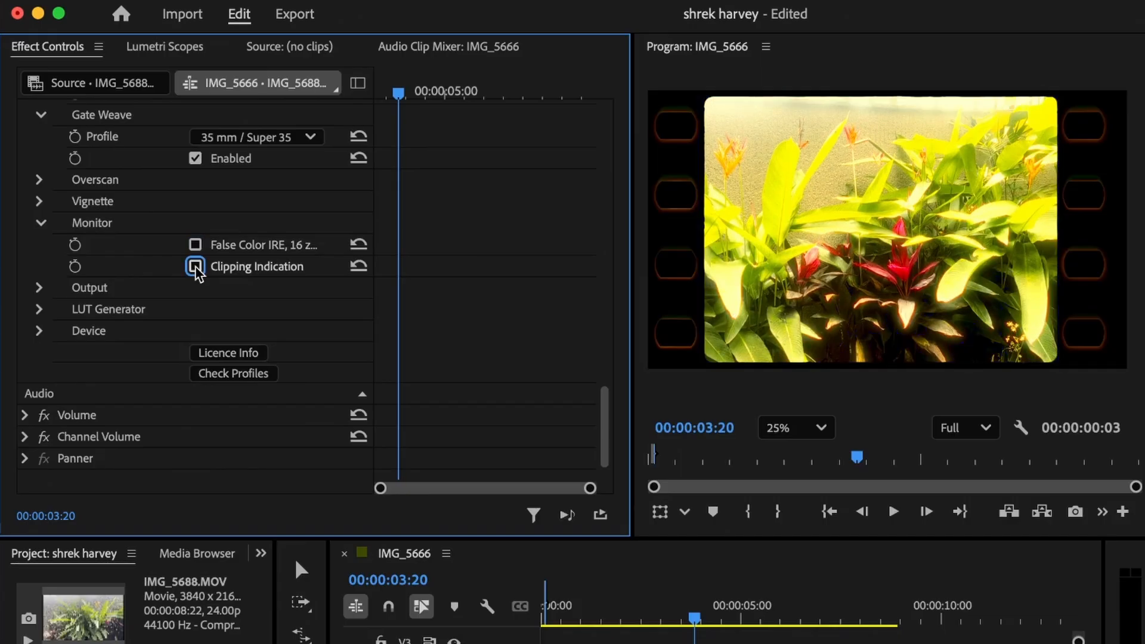
- Open Dehancer Pro's Expand section, set White Point to 95.0, and fine-tune Black Point
scroll(245, 320, "down", 2)
scroll(246, 320, "up", 15)
scroll(246, 322, "down", 2)
scroll(93, 266, "down", 2)
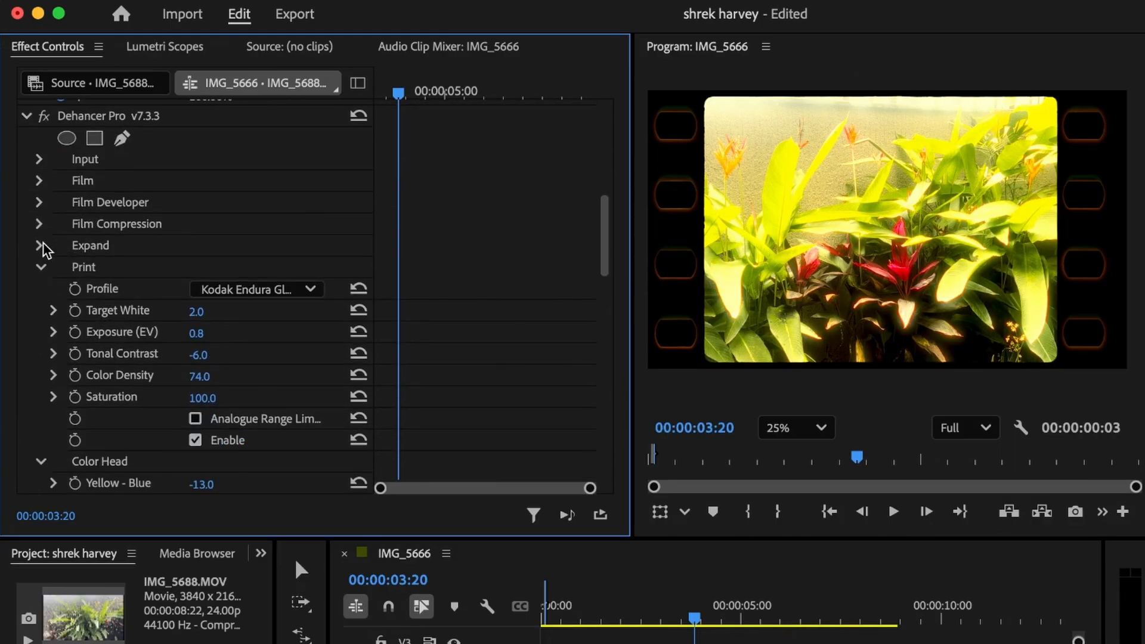
left_click(40, 246)
mouse_move(203, 292)
left_mouse_down()
mouse_move(187, 292)
mouse_move(211, 292)
left_mouse_up()
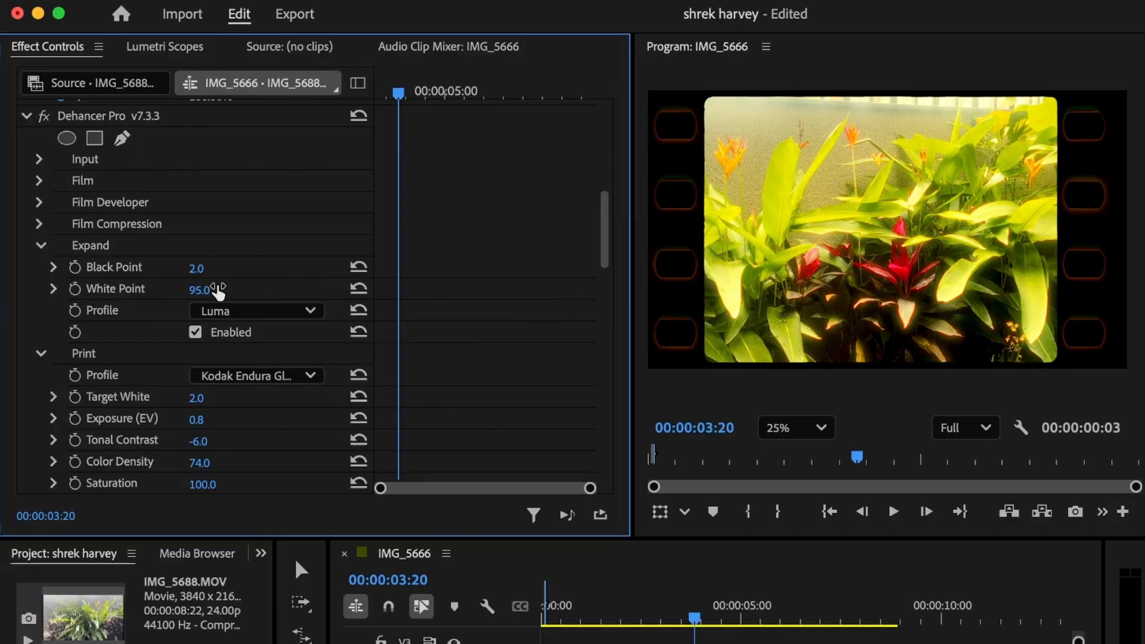
left_click_drag(200, 270, 199, 270)
- Move the playhead to 00:00:01:14 and look over the last Dehancer Pro sections down to Check Profiles
left_click_drag(694, 620, 607, 619)
scroll(44, 250, "down", 15)
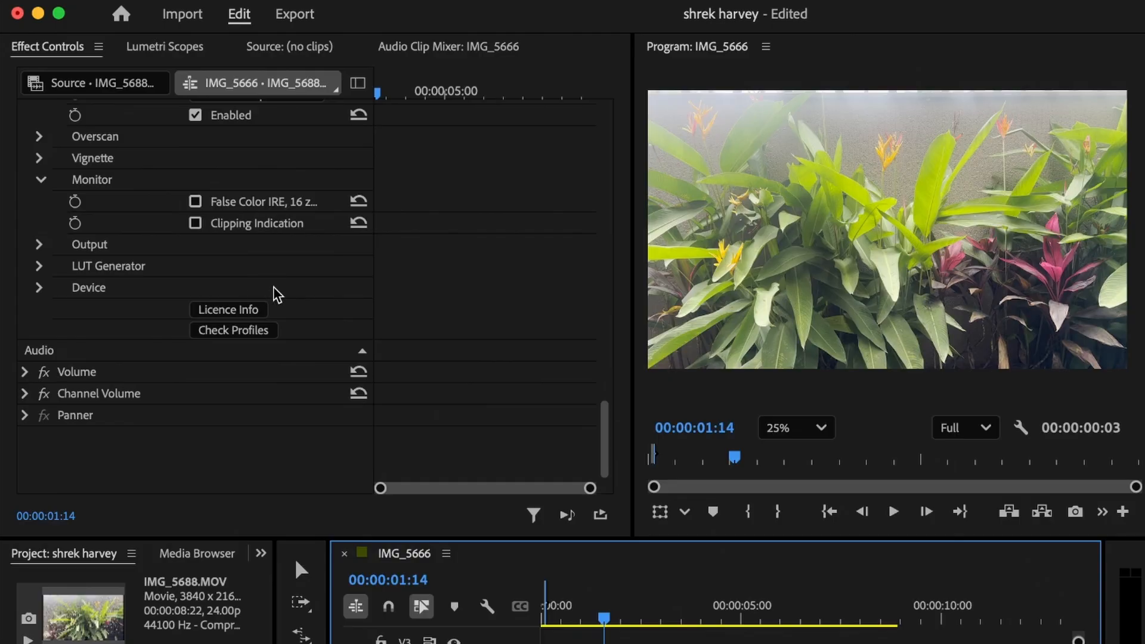
left_click(226, 338)
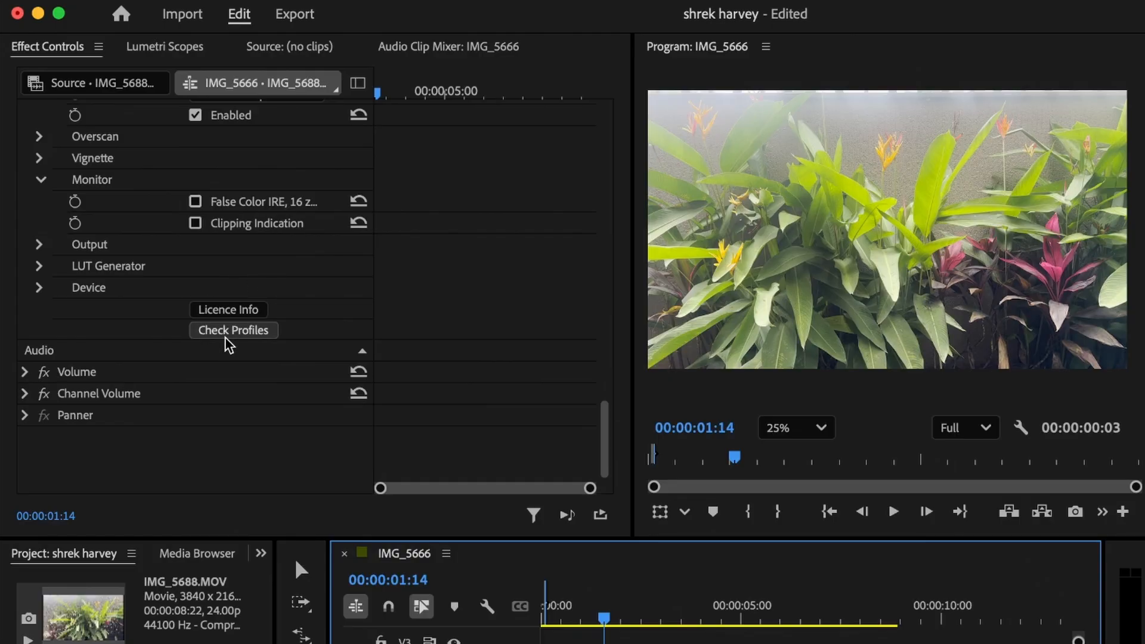
scroll(345, 253, "up", 15)
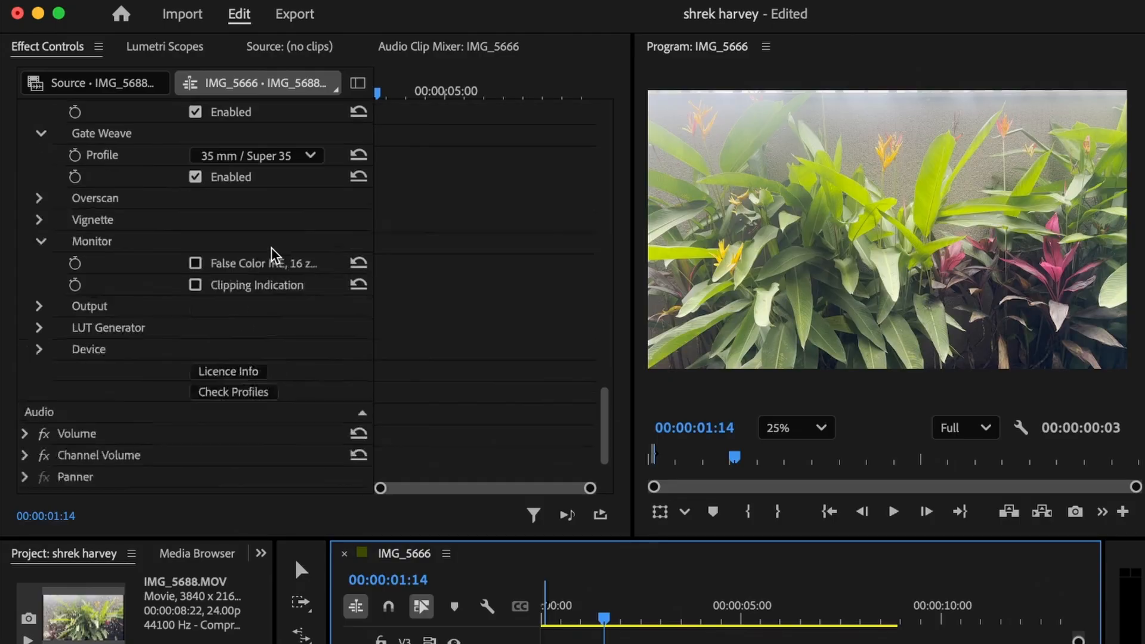